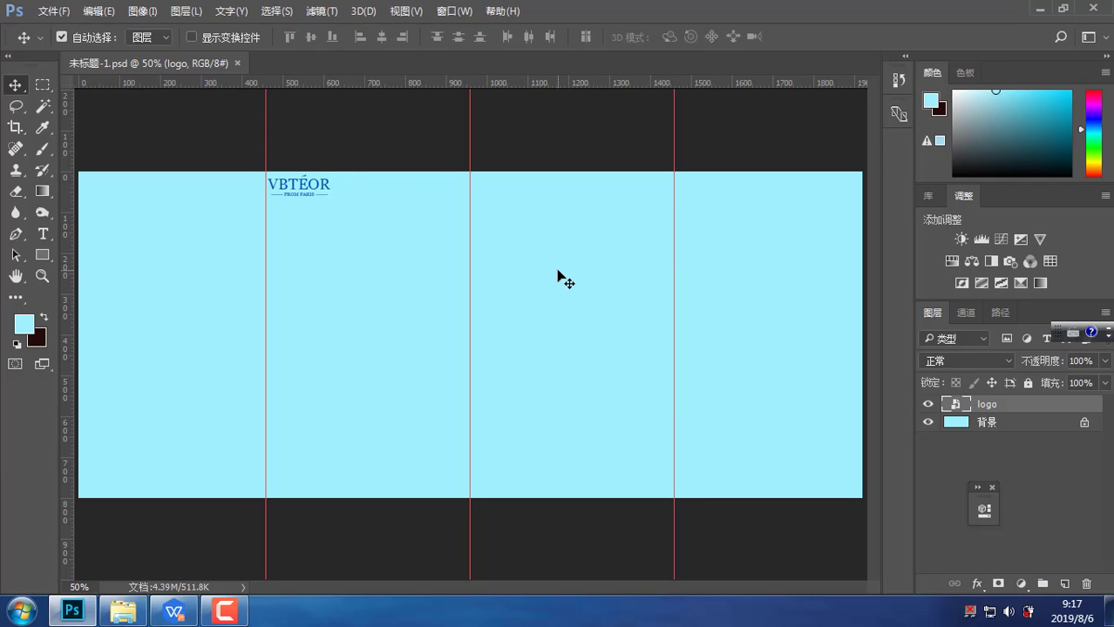
Switch to the Vbteor项目分析.pptx presentation in WPS and review the activity-site functions on slide 5 and the positioning keywords on slide 4
left_click(438, 233)
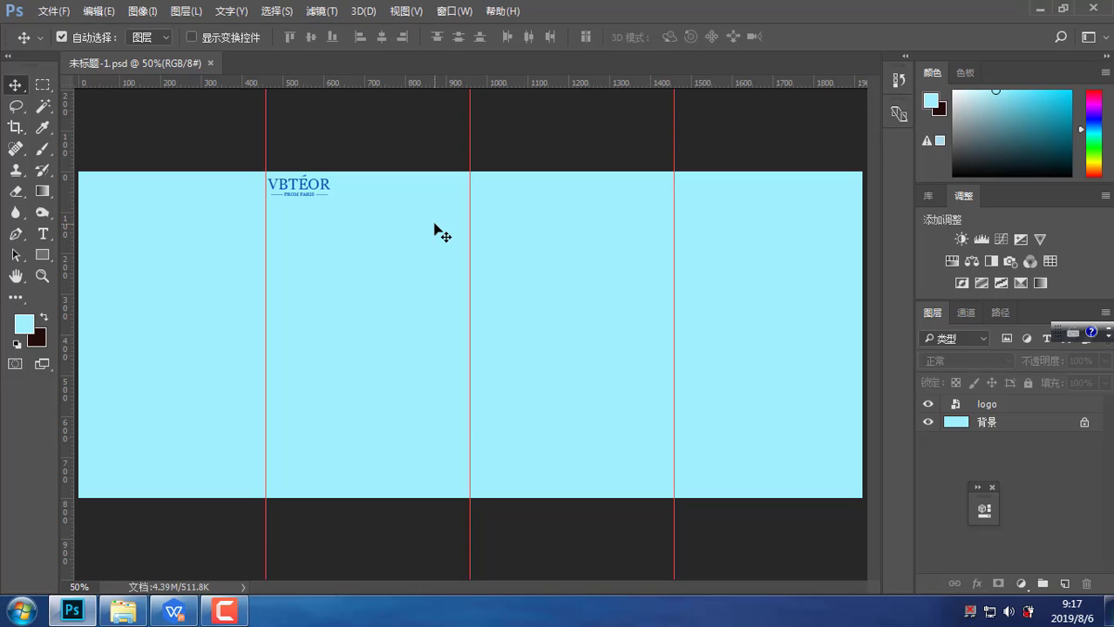
left_click(235, 617)
left_click(171, 615)
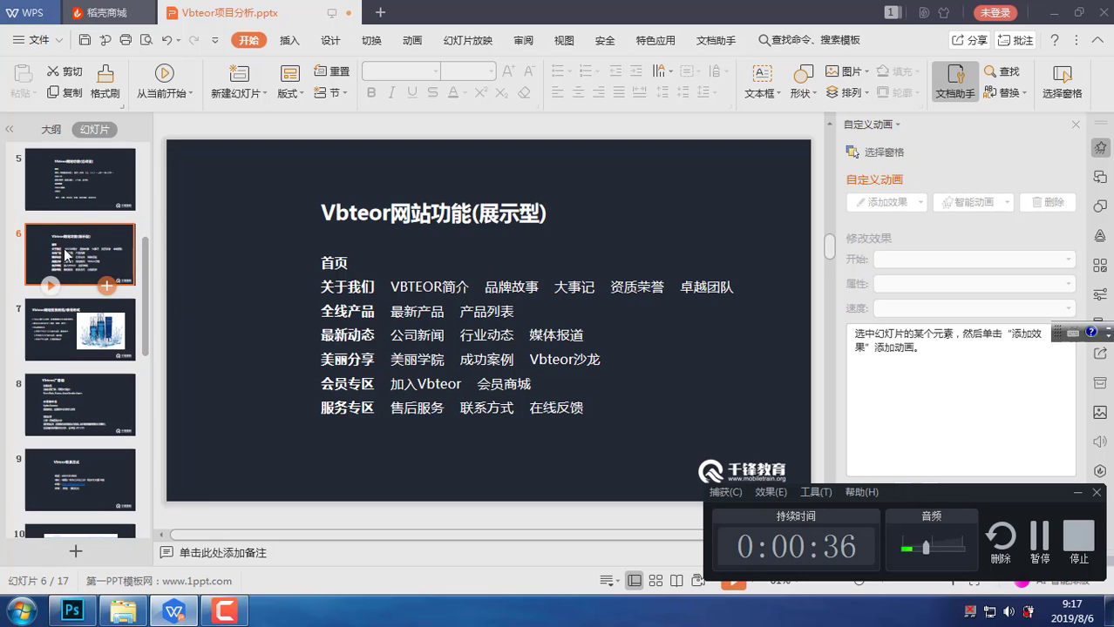
left_click(83, 191)
scroll(69, 252, "up", 1)
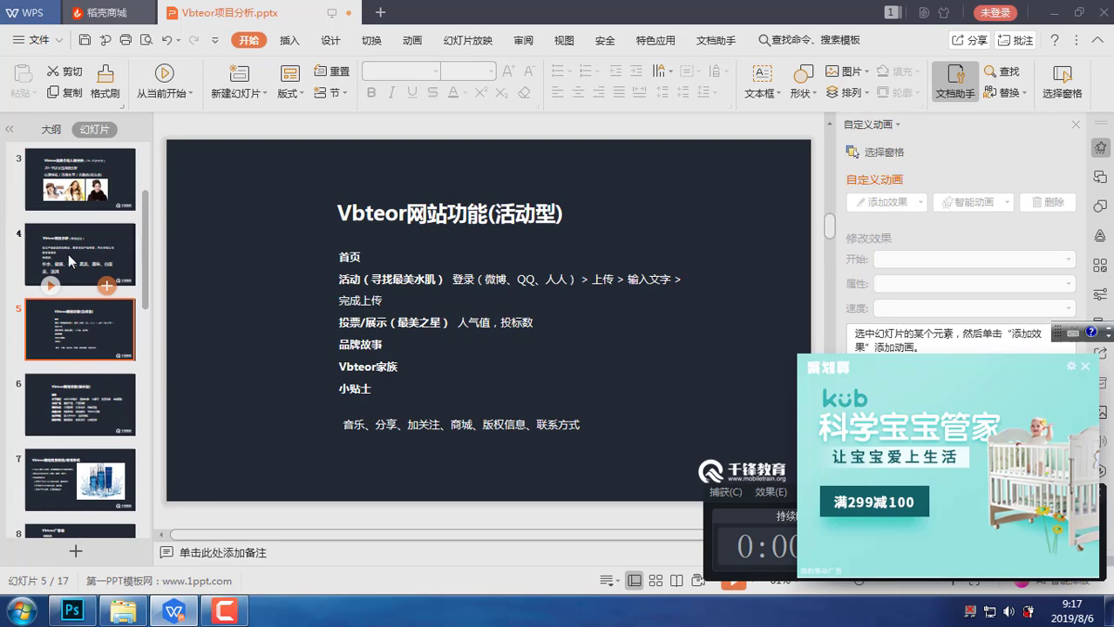
left_click(69, 258)
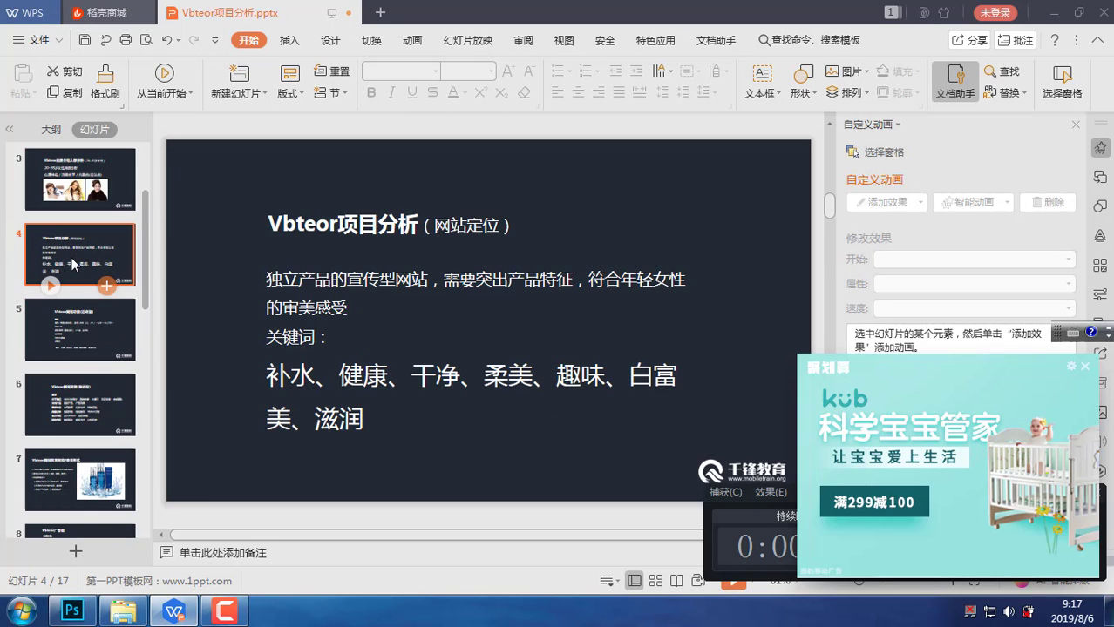
left_click(1084, 367)
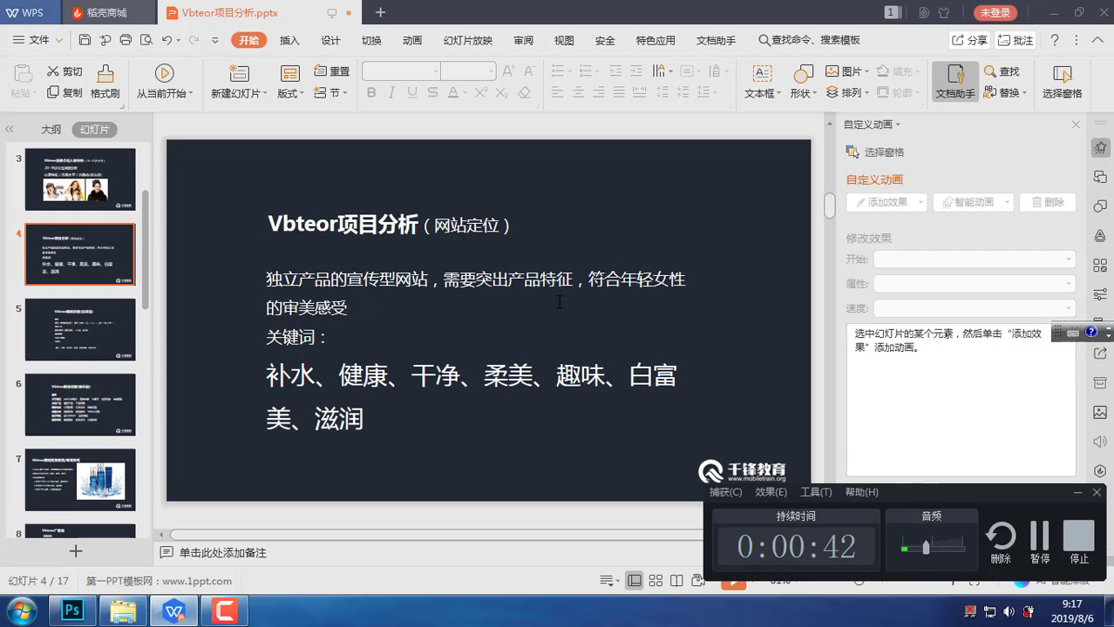
left_click(411, 376)
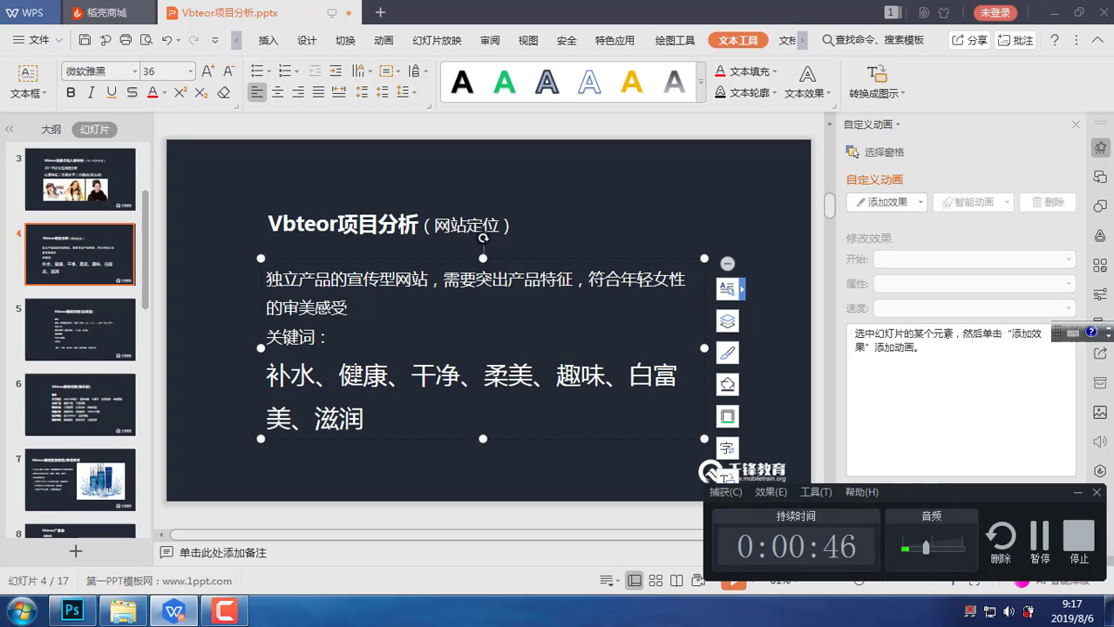
left_click_drag(386, 415, 244, 379)
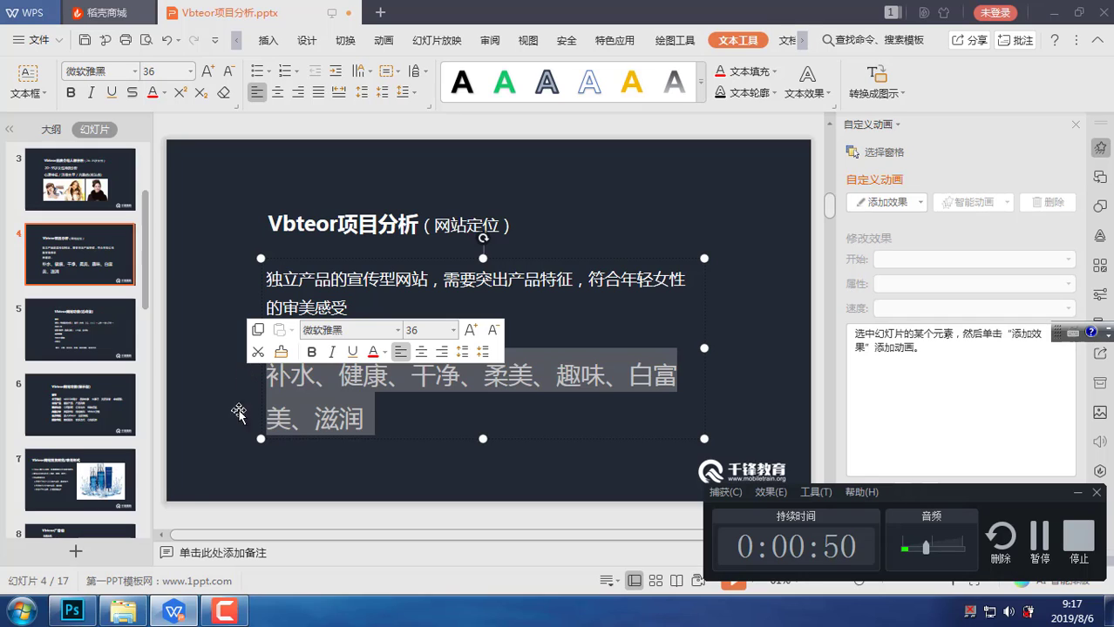
Switch back to Photoshop and create a 100 × 40 px rounded rectangle with 20 px corner radii, to the right of the logo
left_click(72, 613)
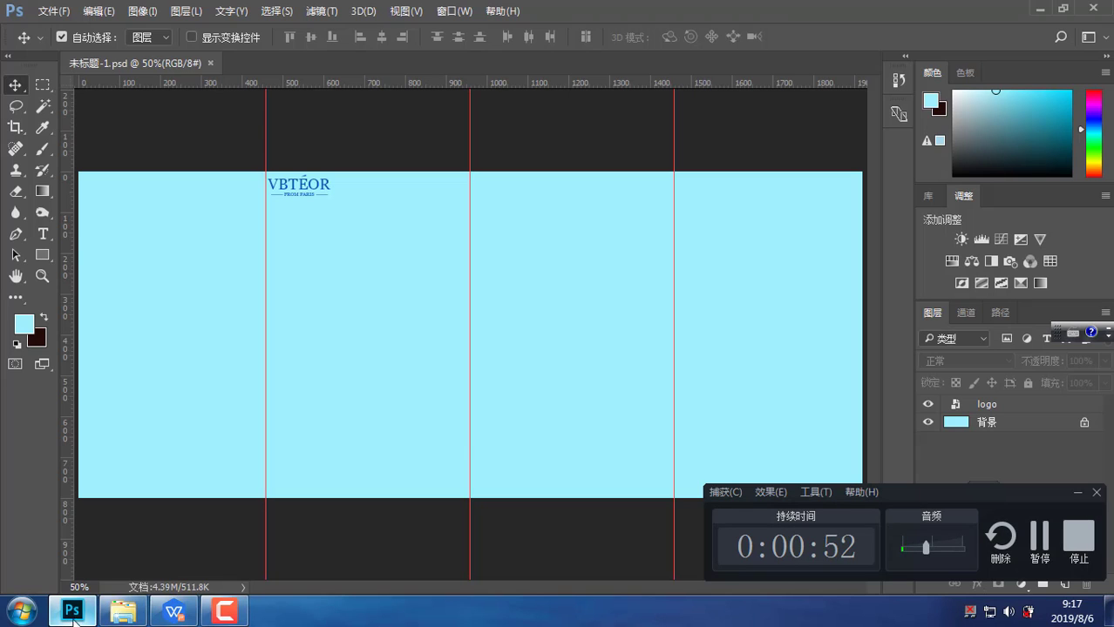
left_click(1078, 493)
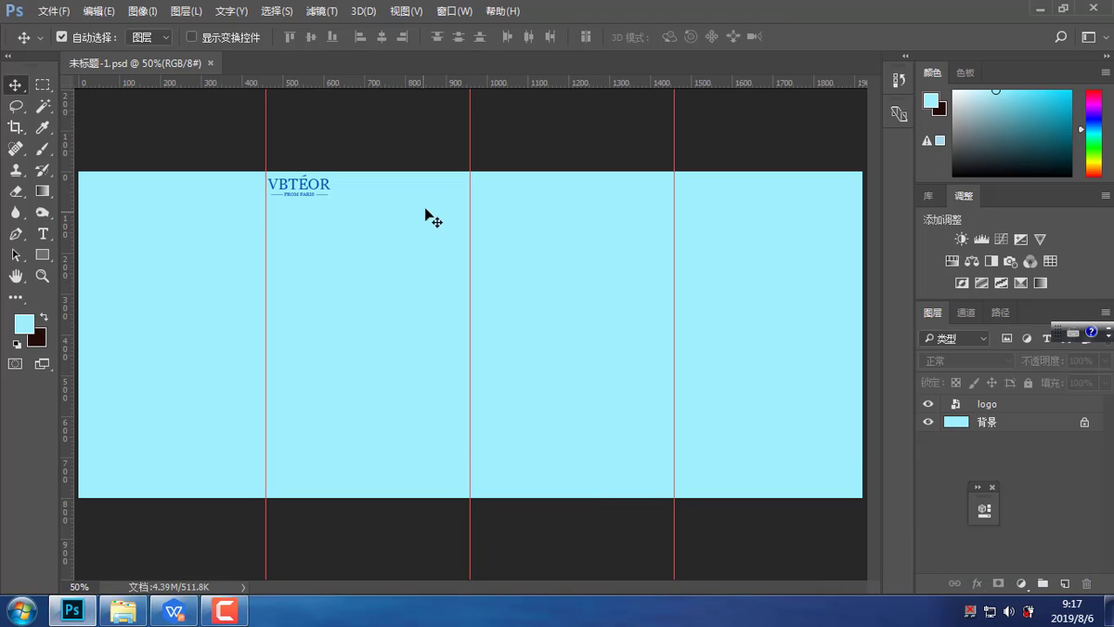
scroll(348, 229, "up", 3)
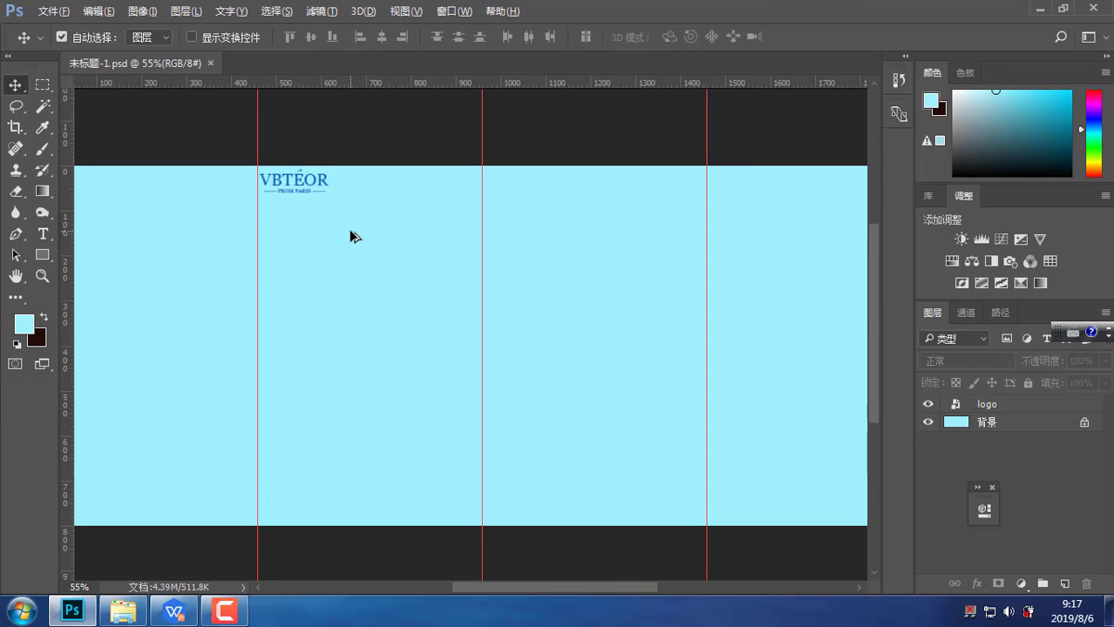
scroll(347, 230, "up", 1)
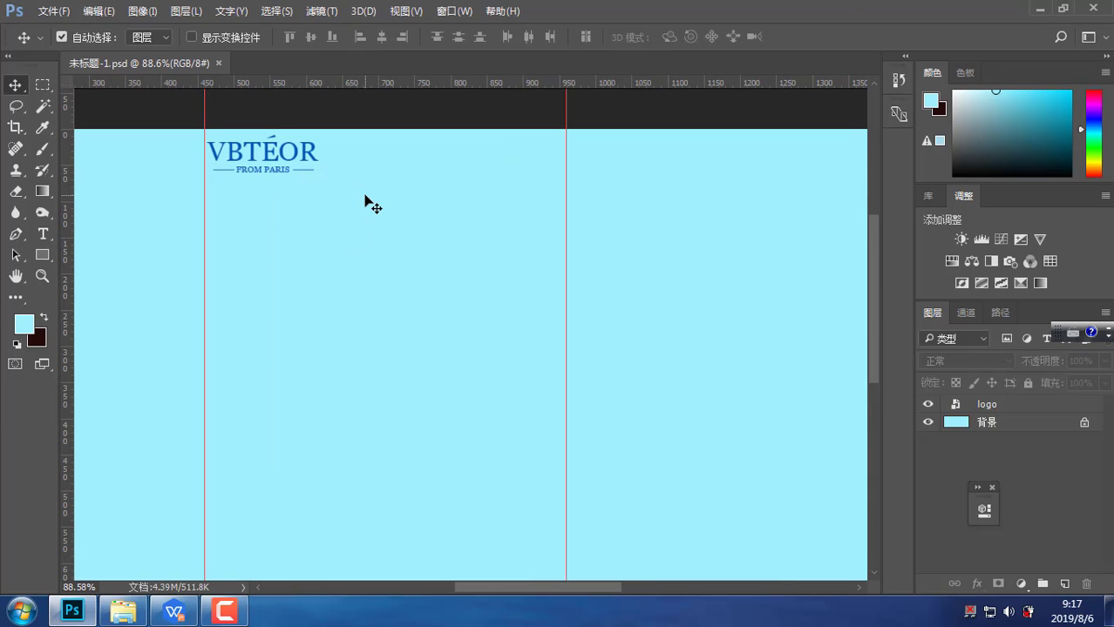
left_click_drag(602, 219, 501, 249)
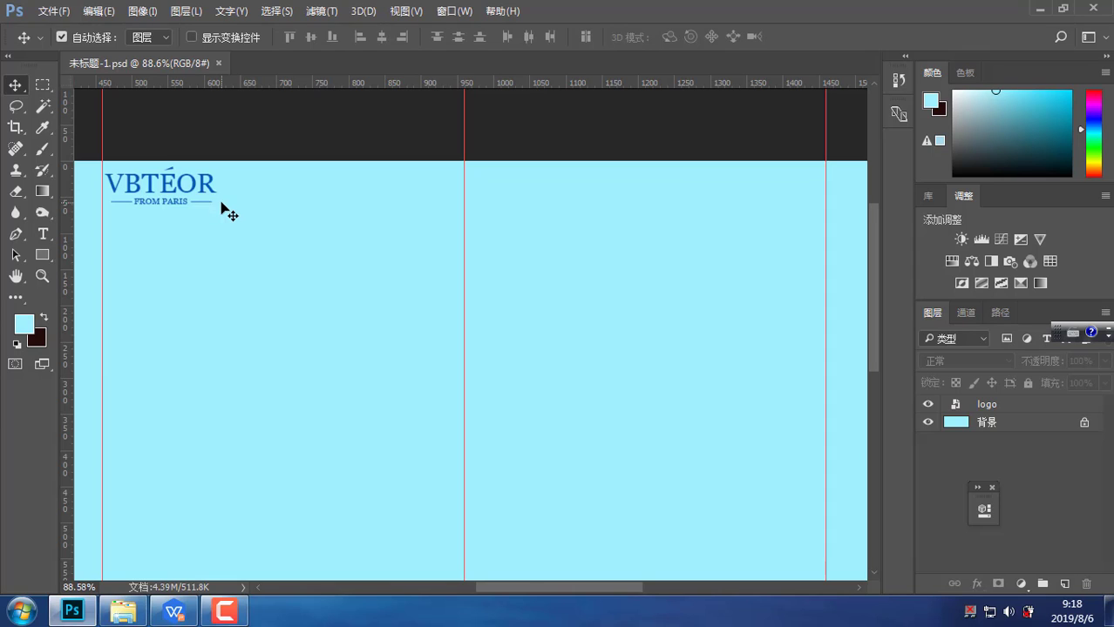
left_click(42, 254)
right_click(42, 255)
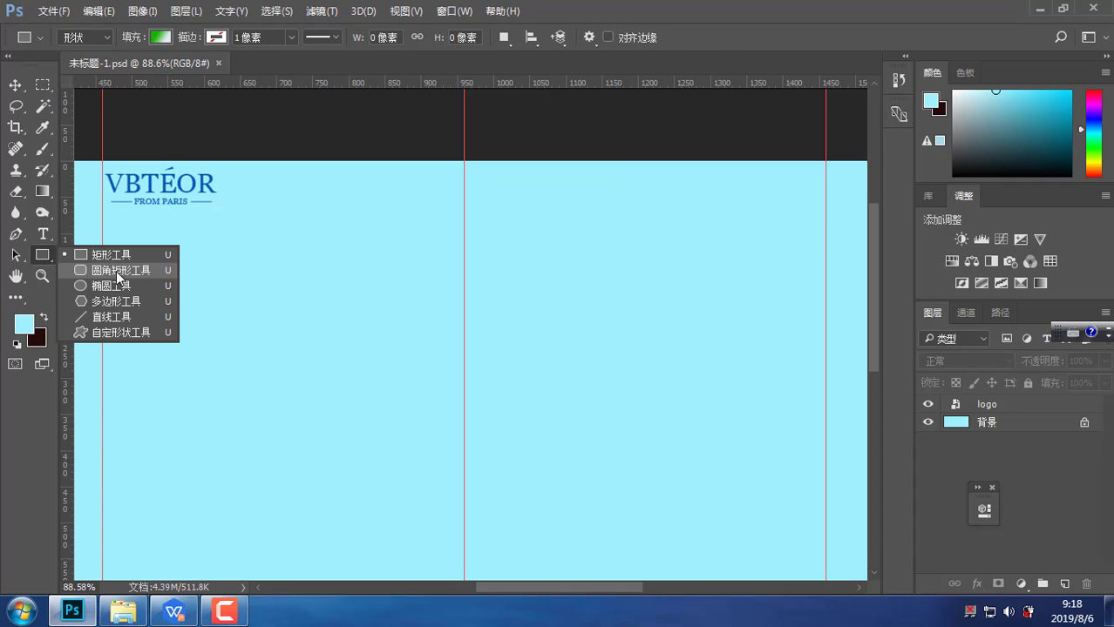
left_click(118, 271)
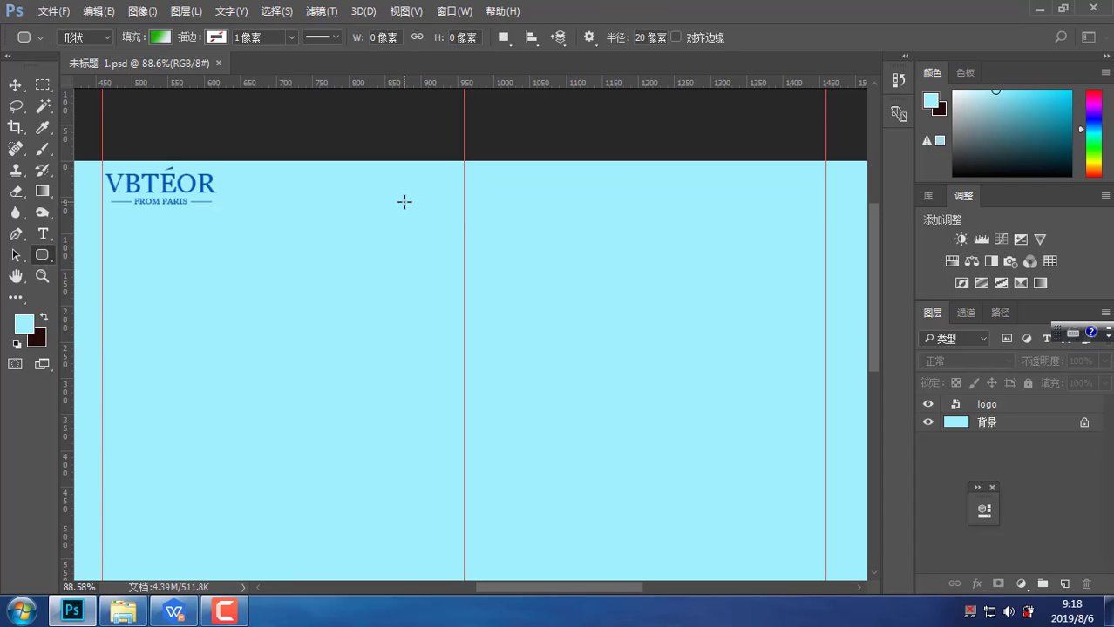
left_click(353, 193)
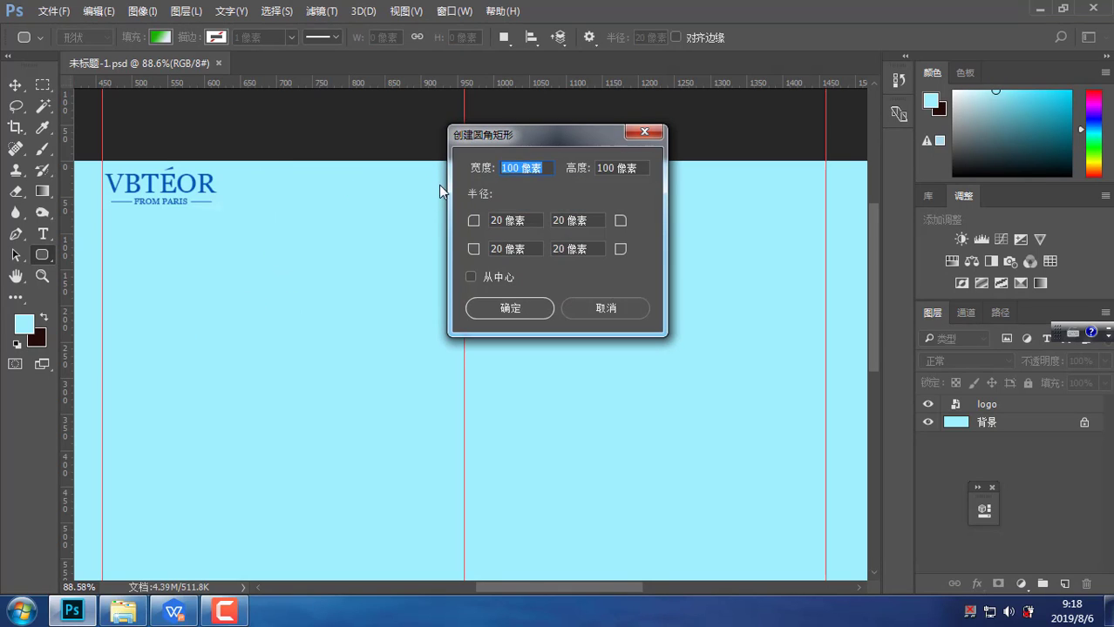
double_click(613, 168)
type("40")
left_click(523, 308)
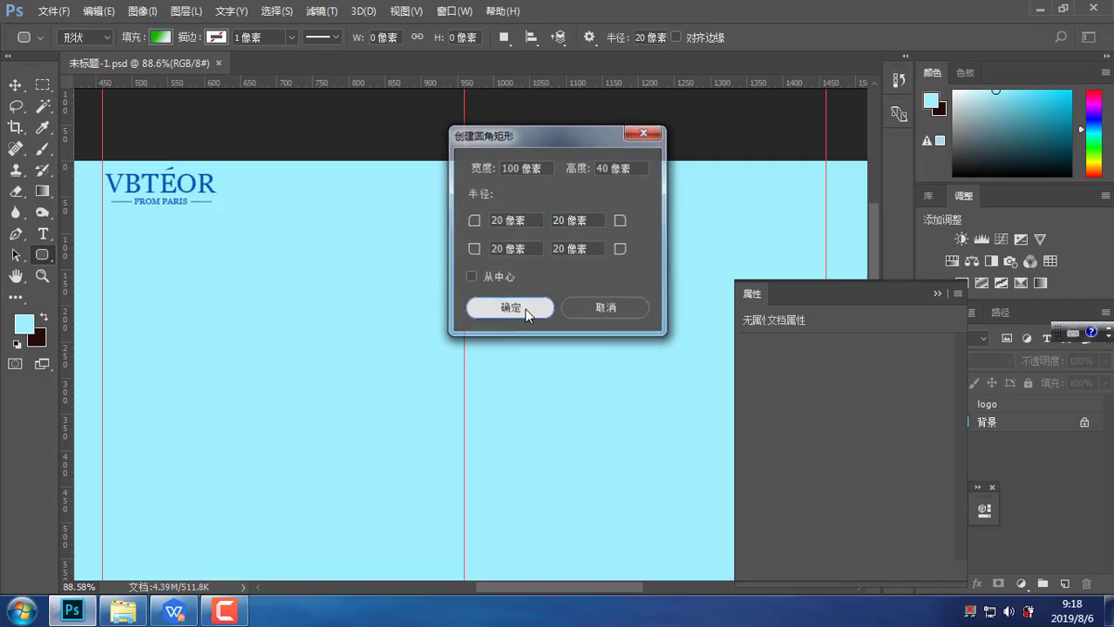
Fill the rounded rectangle with solid blue 005bb6 sampled from the logo lettering
left_click(752, 396)
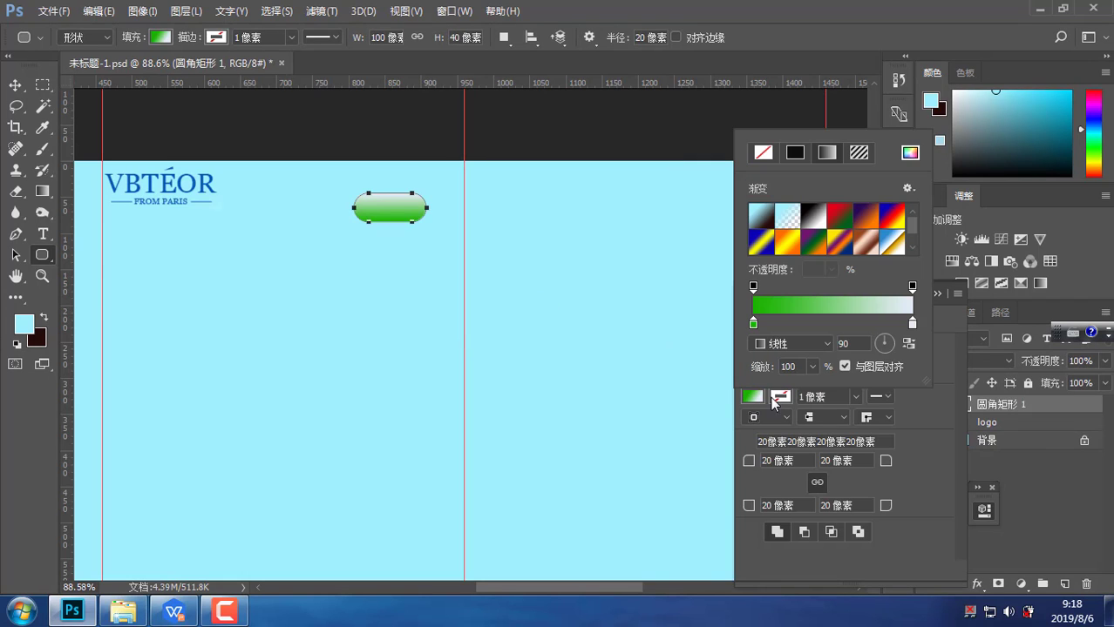
left_click(910, 153)
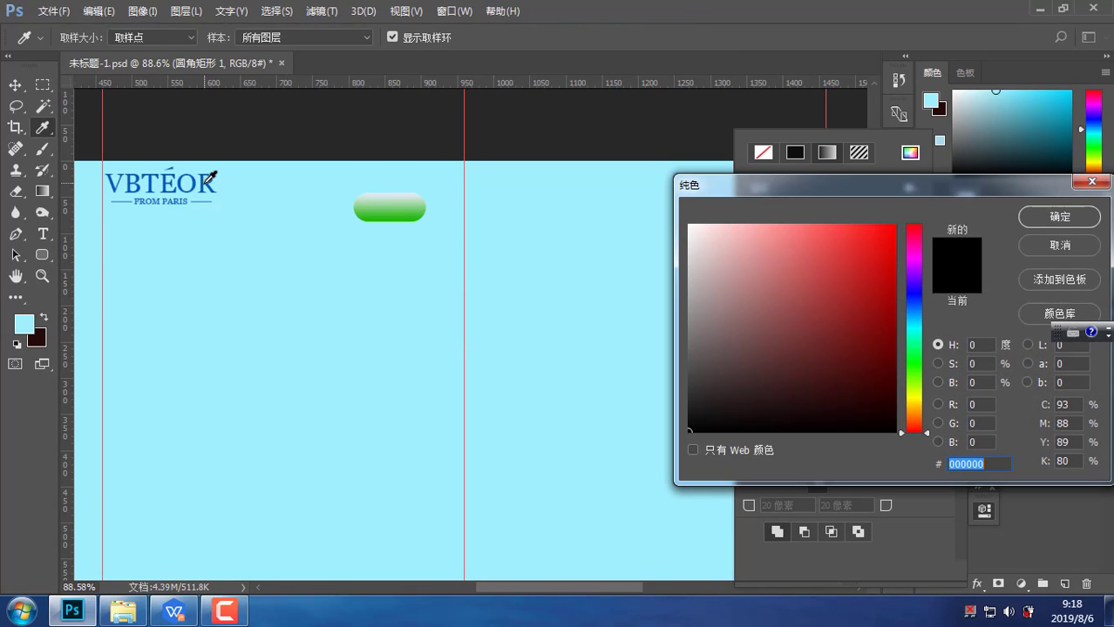
left_click(208, 181)
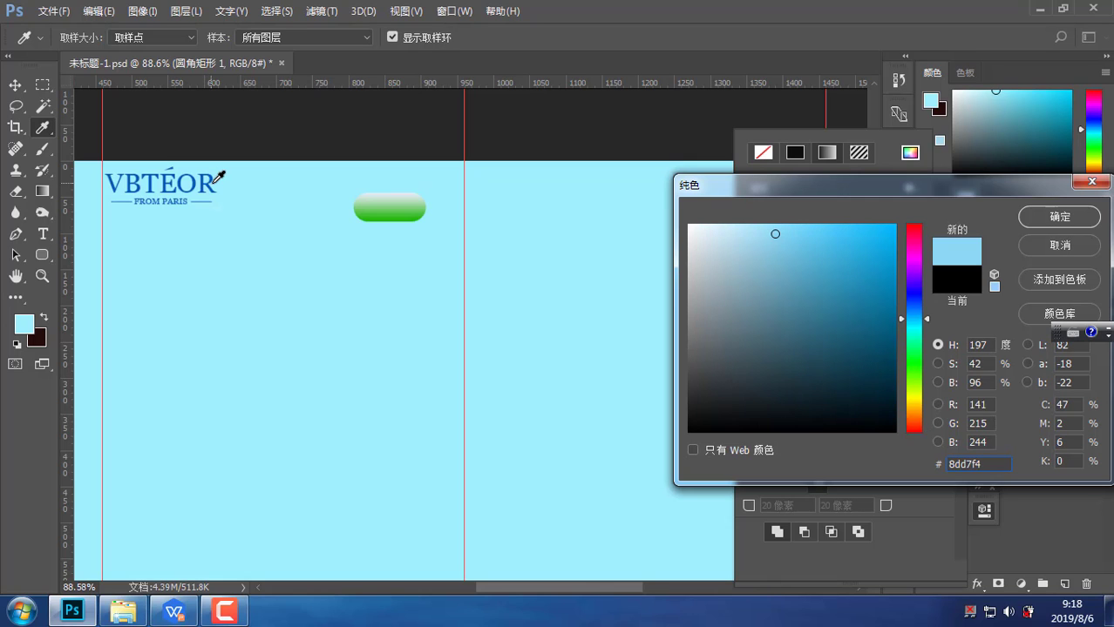
left_click(209, 182)
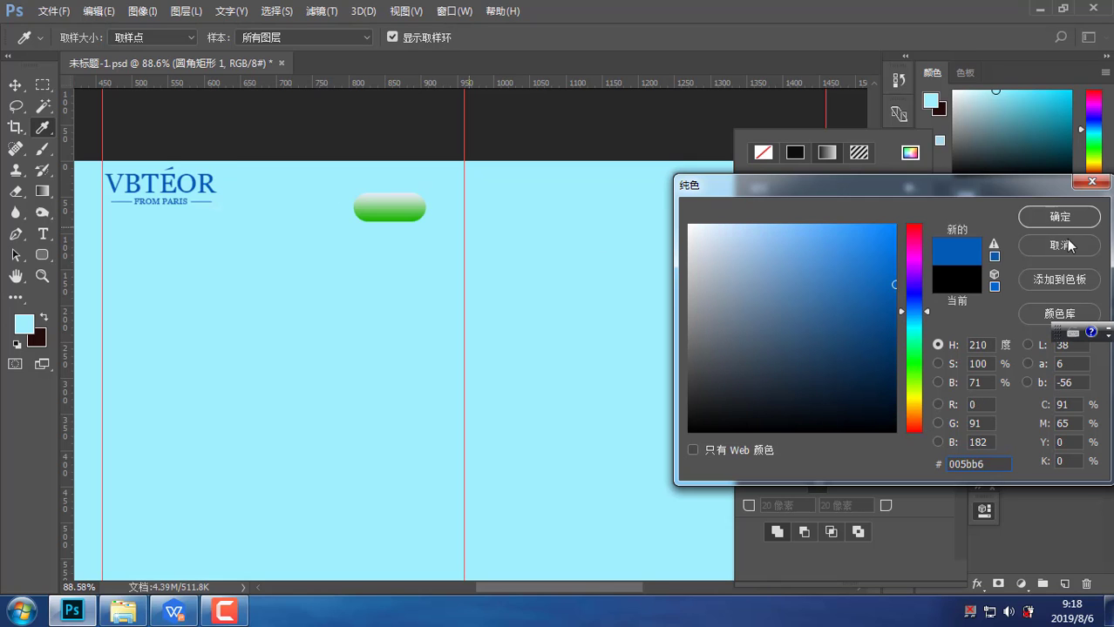
left_click(1054, 217)
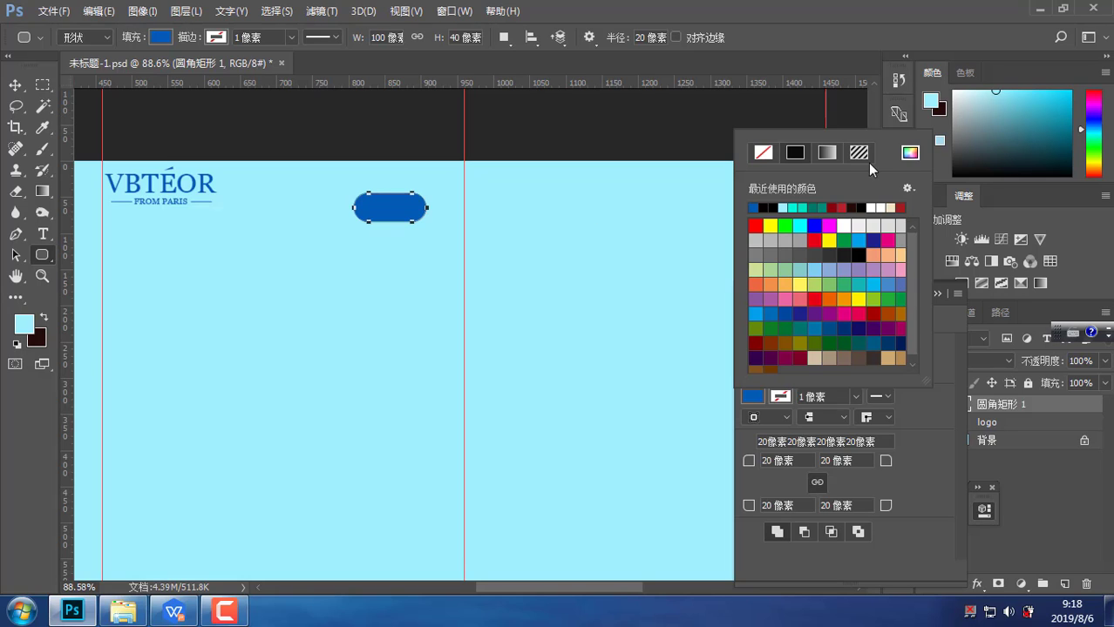
Stretch the rounded rectangle to a bar about 762 px wide ending at the right guide, and raise it to about Y 29 px
key("ctrl+t")
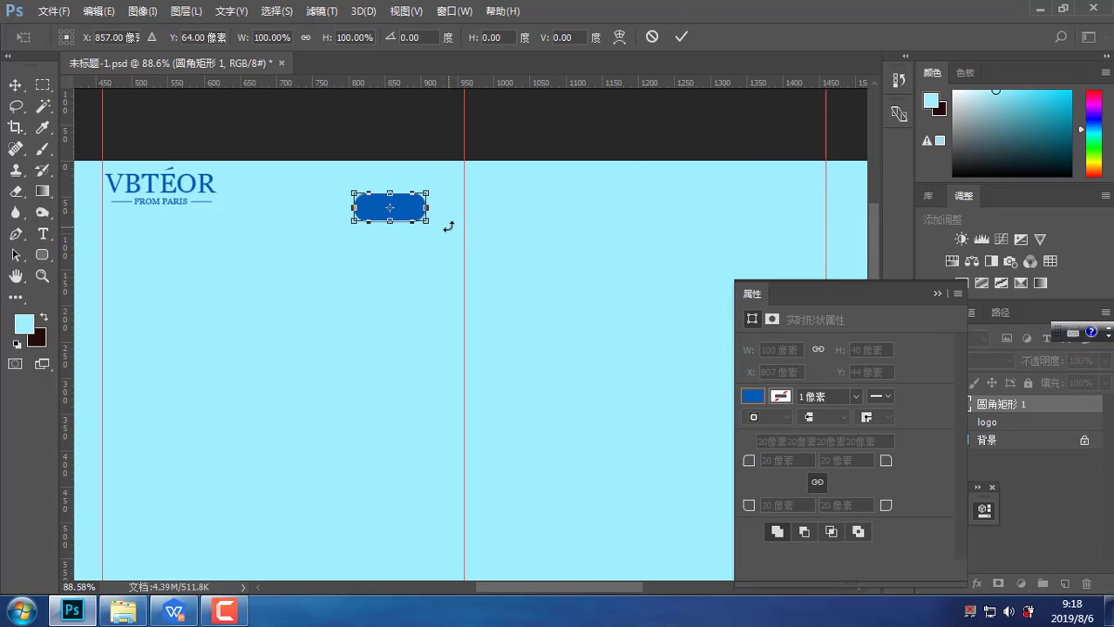
left_click_drag(434, 209, 828, 222)
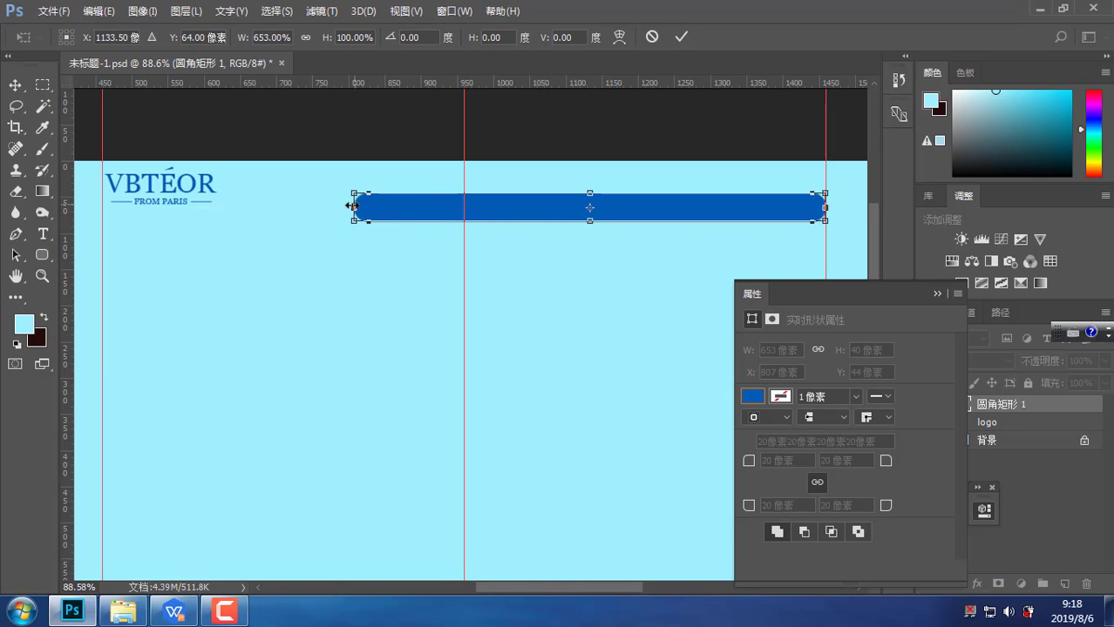
left_click_drag(354, 208, 302, 209)
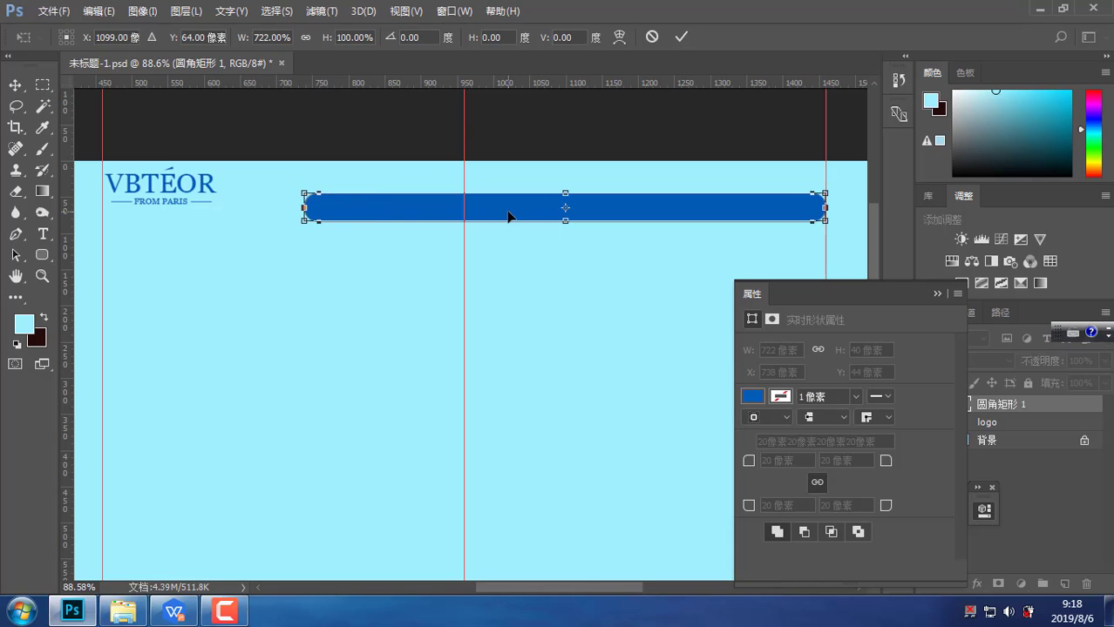
left_click_drag(502, 216, 509, 200)
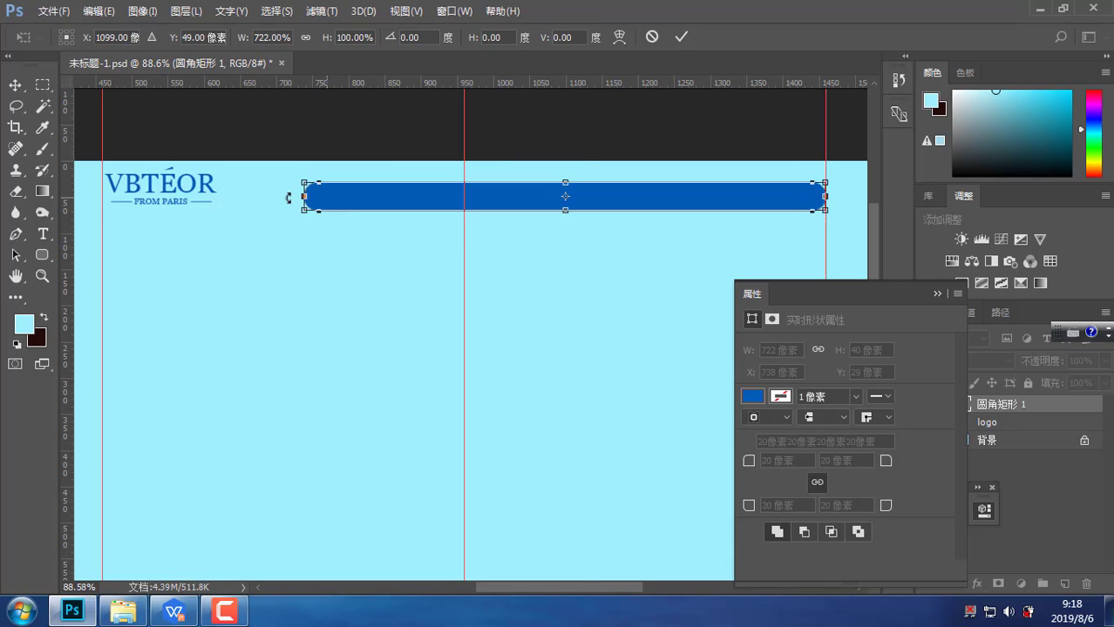
left_click_drag(294, 201, 274, 199)
key("Return")
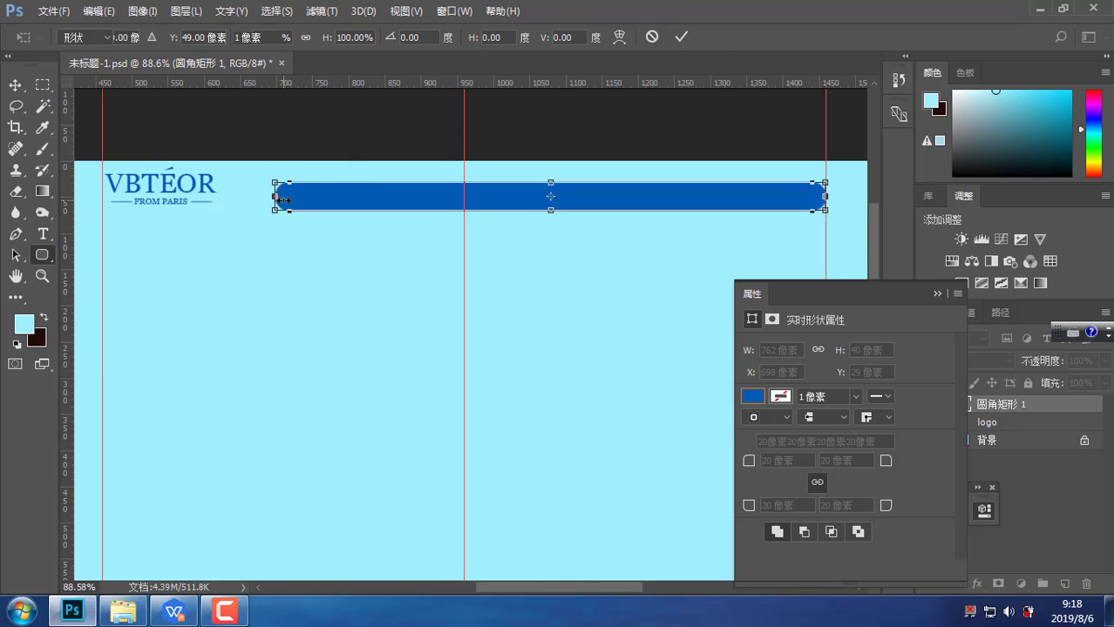
Nudge the logo down to Y 9 px to line it up with the blue bar
key("v")
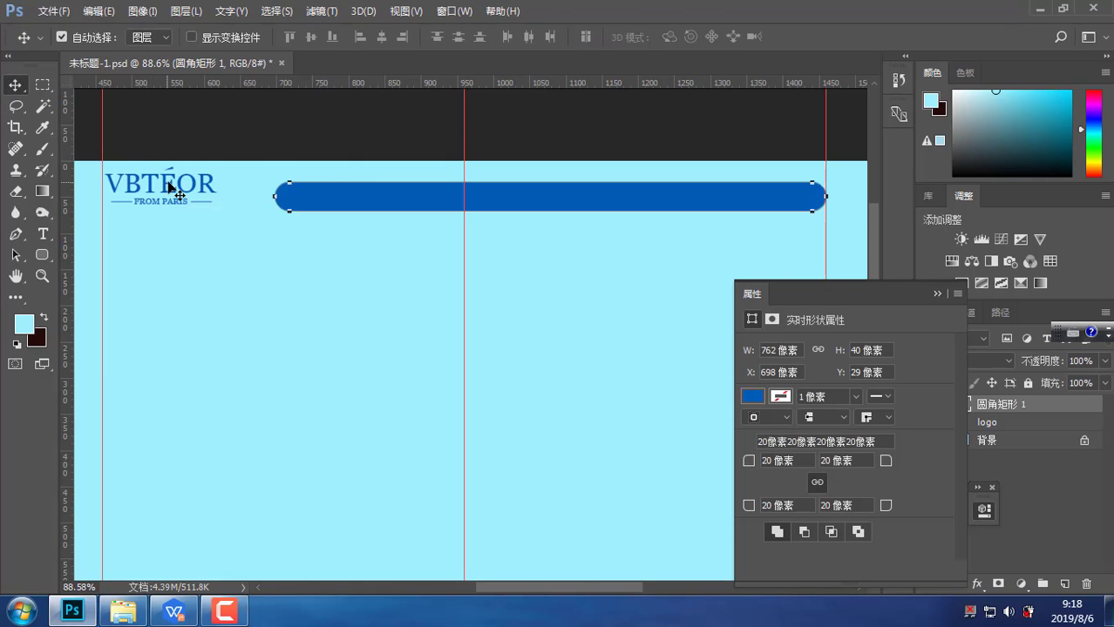
left_click(170, 190)
key("Down")
key("Down")
key("Down")
key("Down")
key("Down")
key("Down")
key("Down")
key("Down")
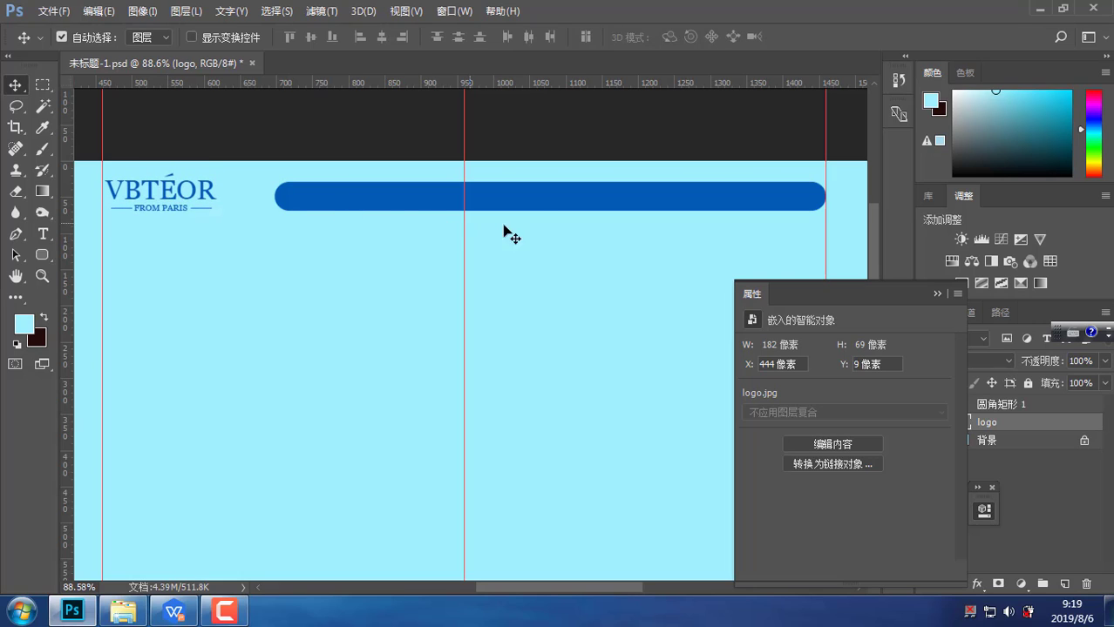
Collapse the shape properties and nudge the blue rounded bar down by one pixel
left_click(535, 202)
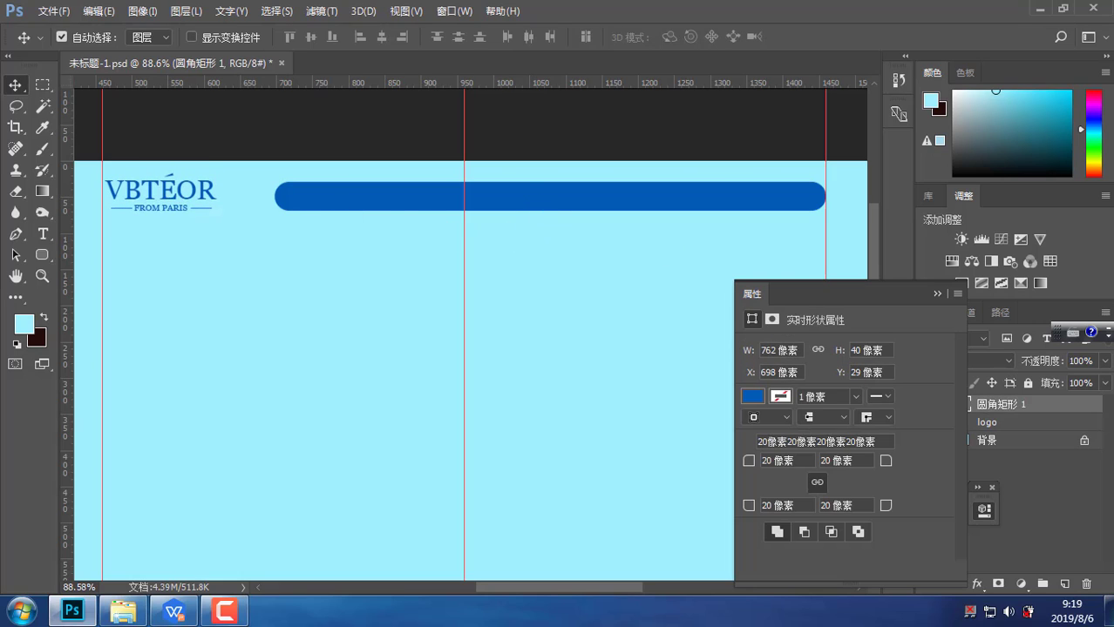
left_click(937, 297)
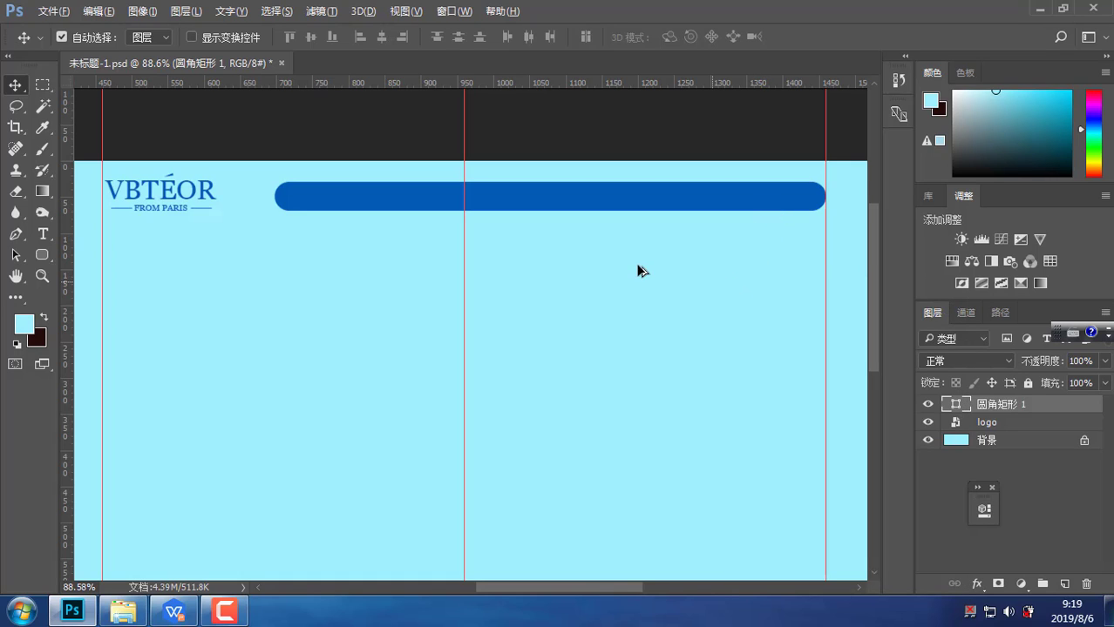
key("ctrl+minus")
key("alt")
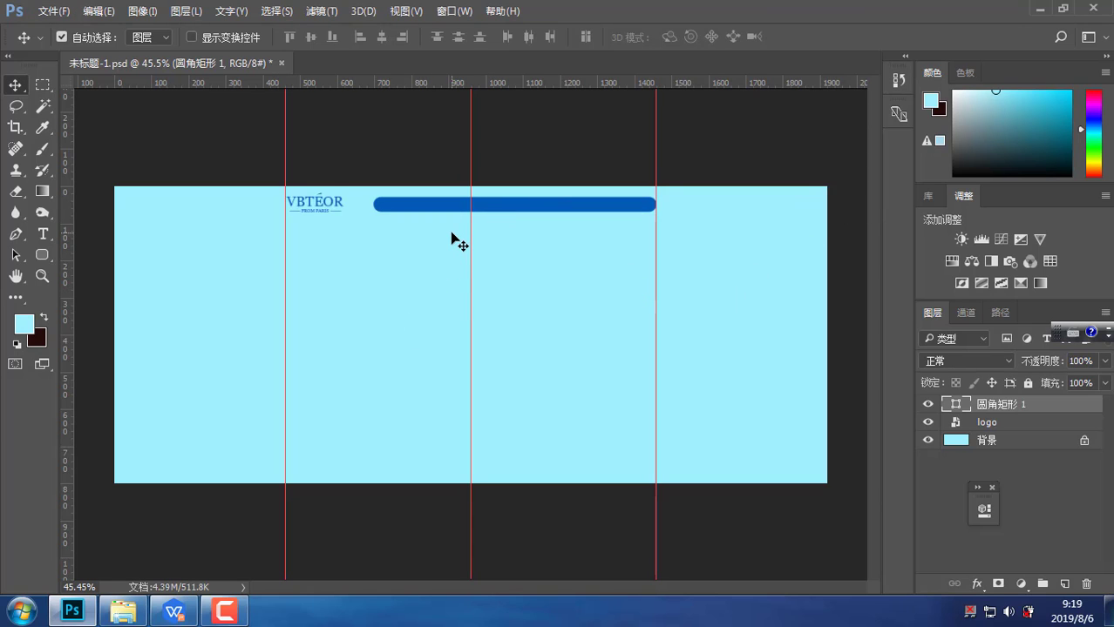
scroll(451, 233, "up", 2)
scroll(452, 235, "up", 1)
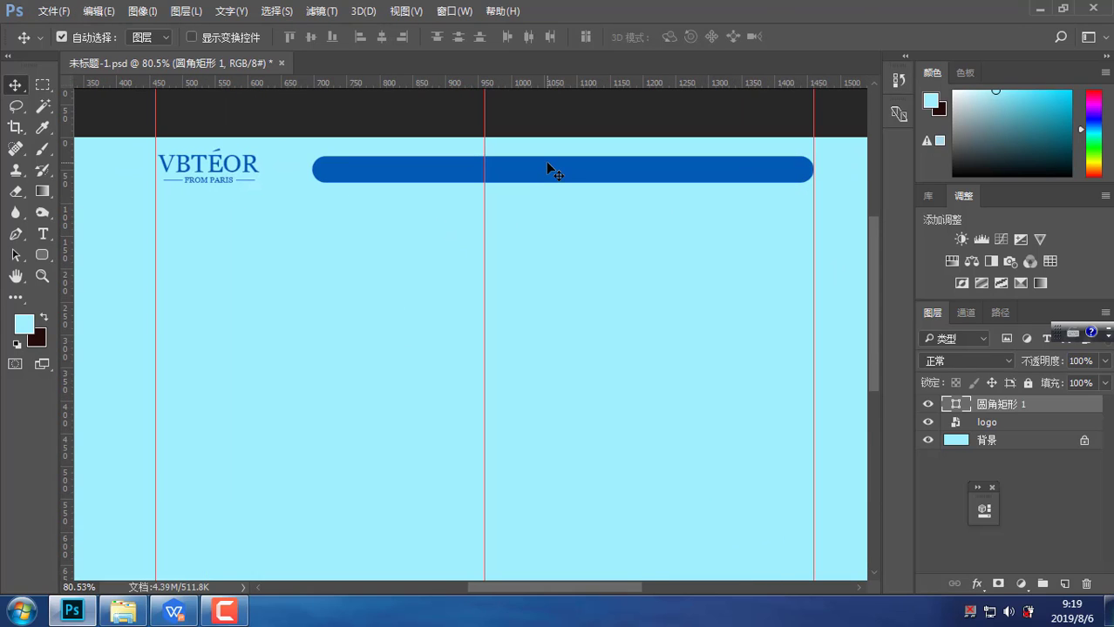
key("Down")
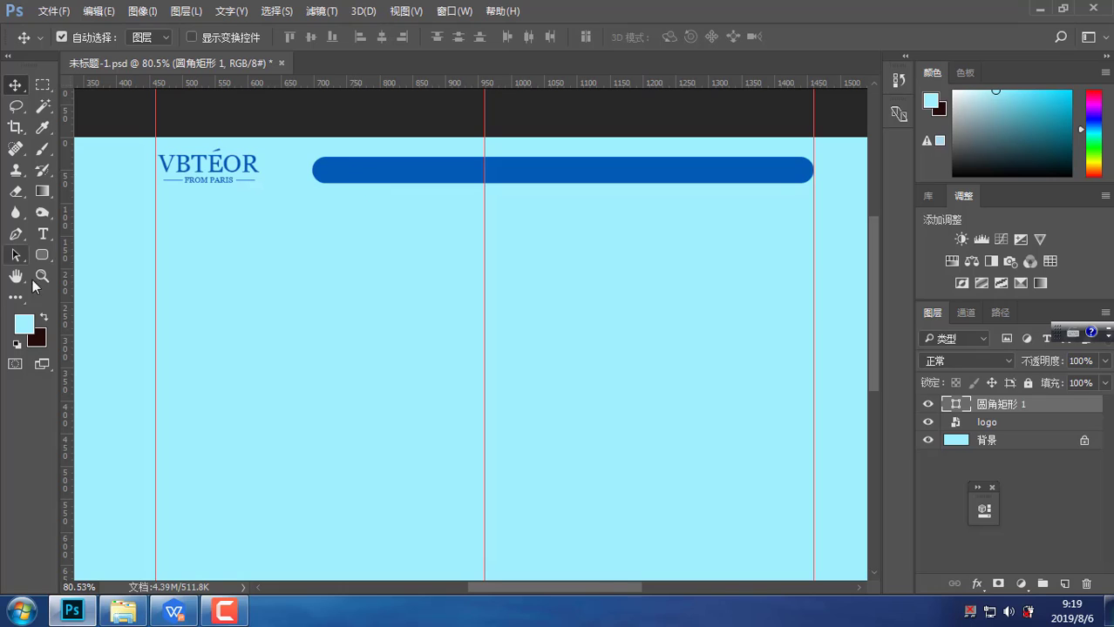
Create a second blue rounded rectangle of 762 × 40 px with 20 px corner radii, overlapping the blue bar
left_click(48, 258)
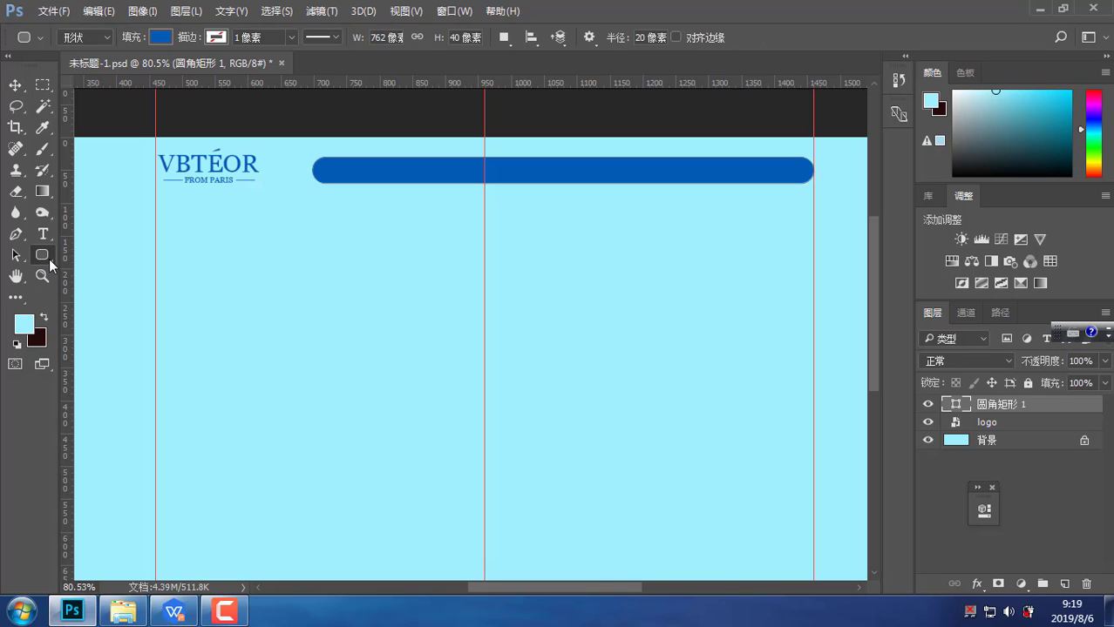
left_click(368, 177)
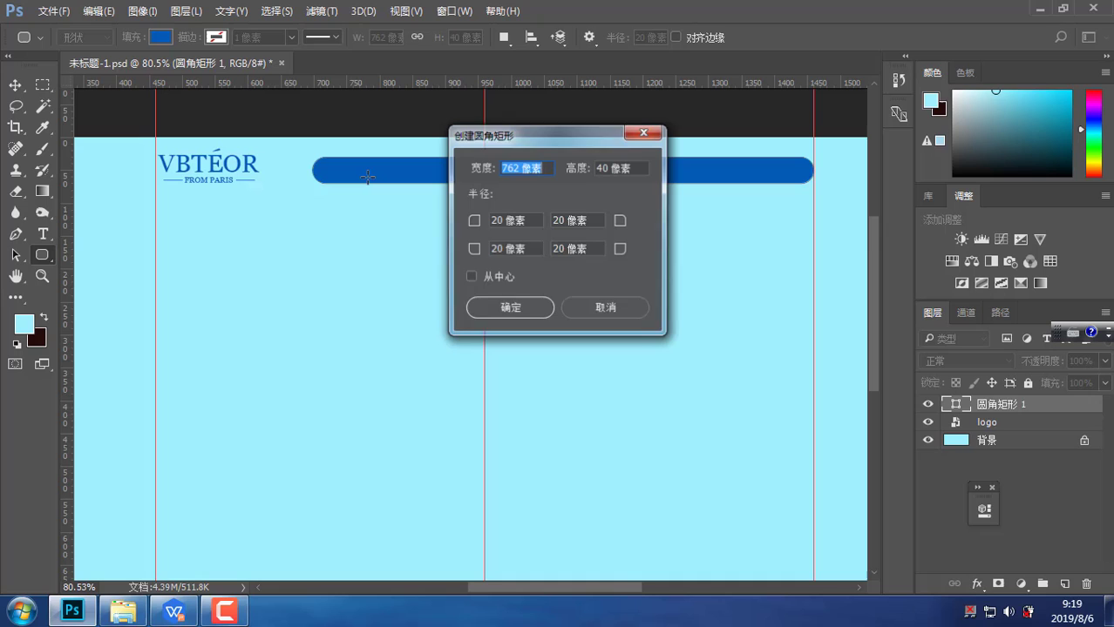
left_click(533, 306)
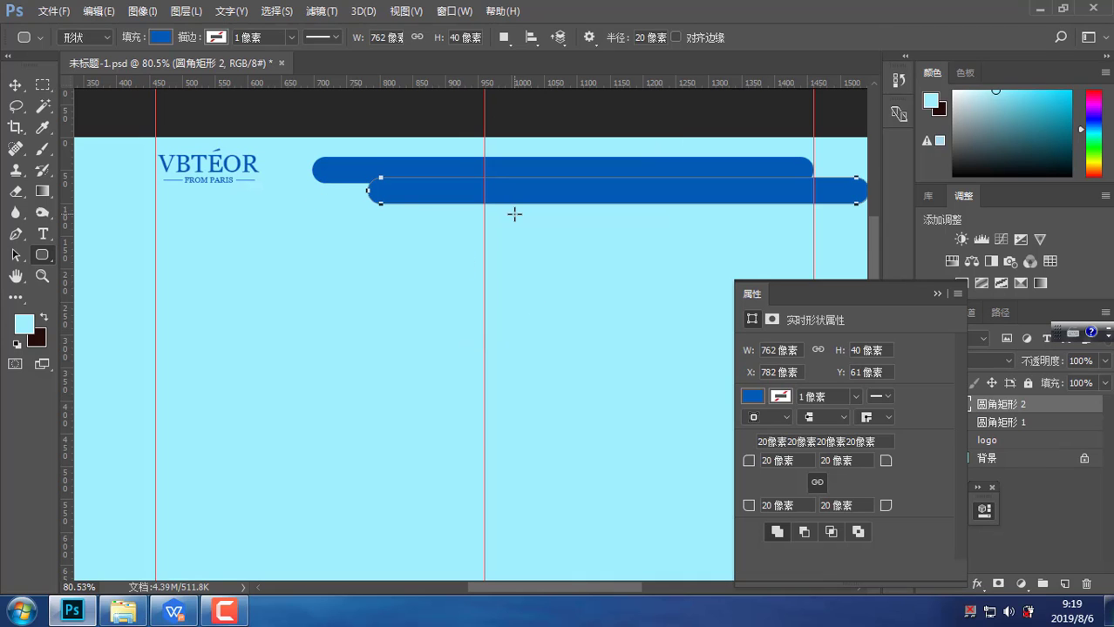
Shrink the new rounded rectangle to about 419 px wide and place it just below the blue bar, at about X 768, Y 70 px
key("ctrl+t")
left_click_drag(857, 202, 592, 210)
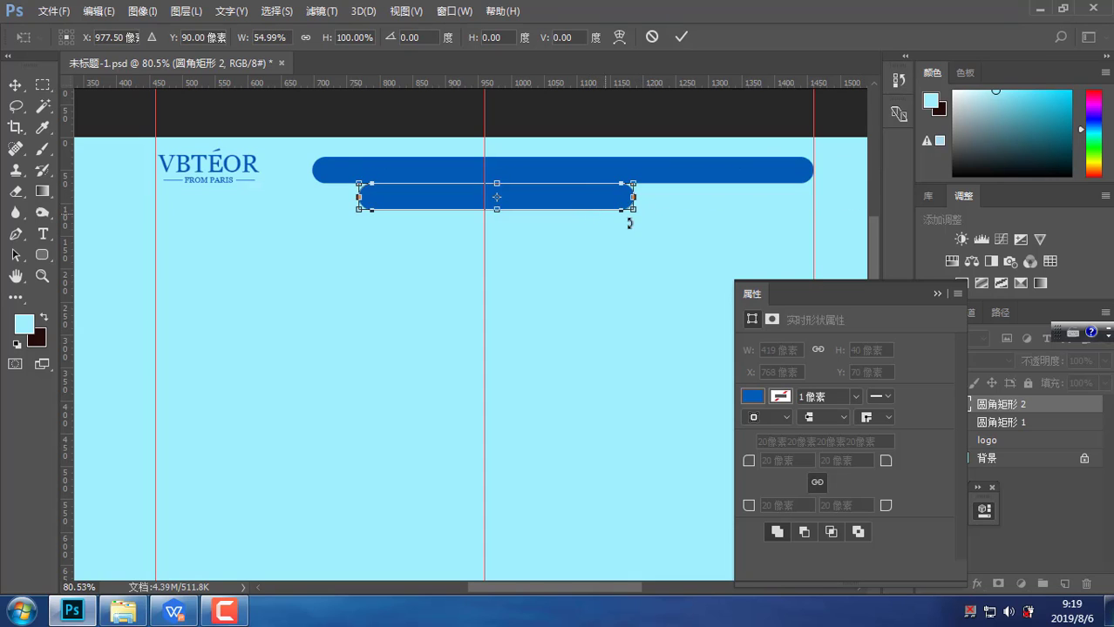
key("Return")
left_click(984, 511)
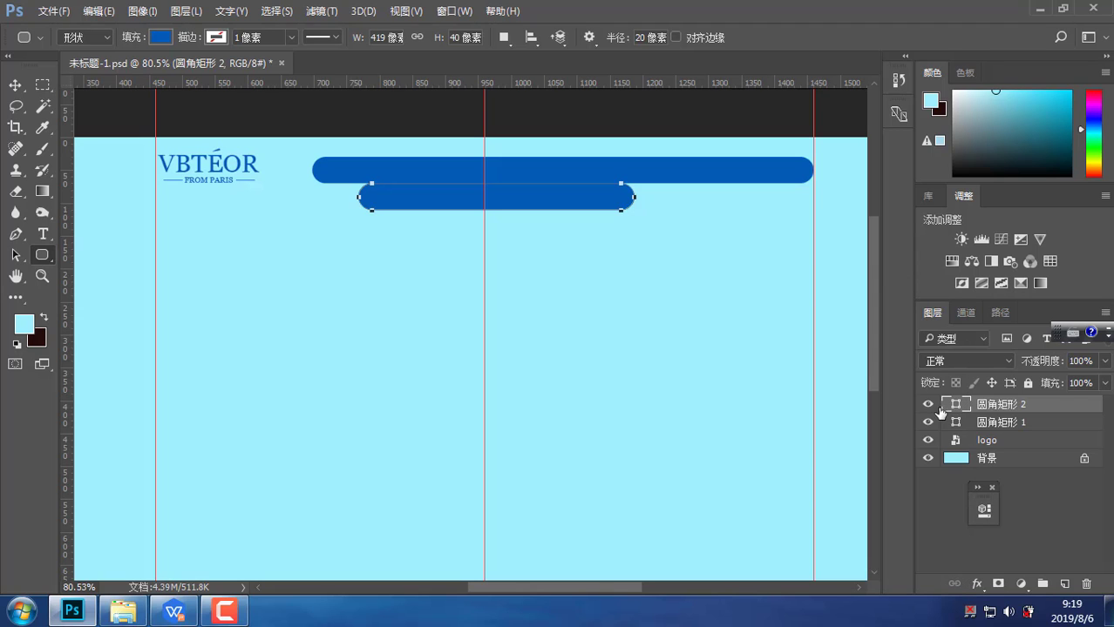
Recolor the lower rounded rectangle with a solid coral pink fill
double_click(955, 403)
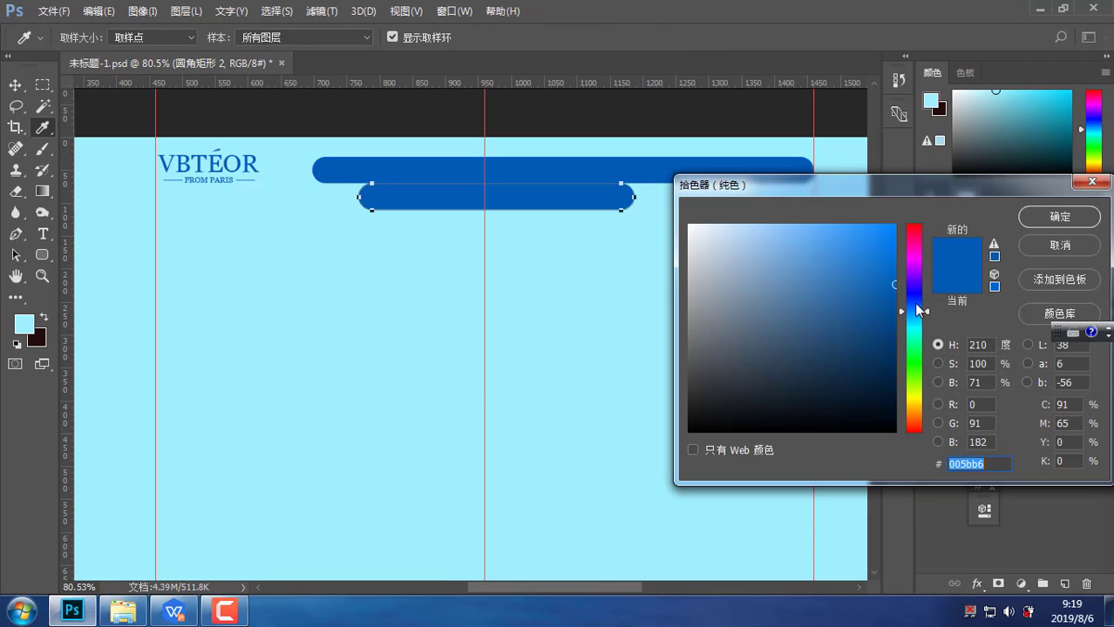
left_click_drag(917, 287, 822, 227)
left_click(840, 230)
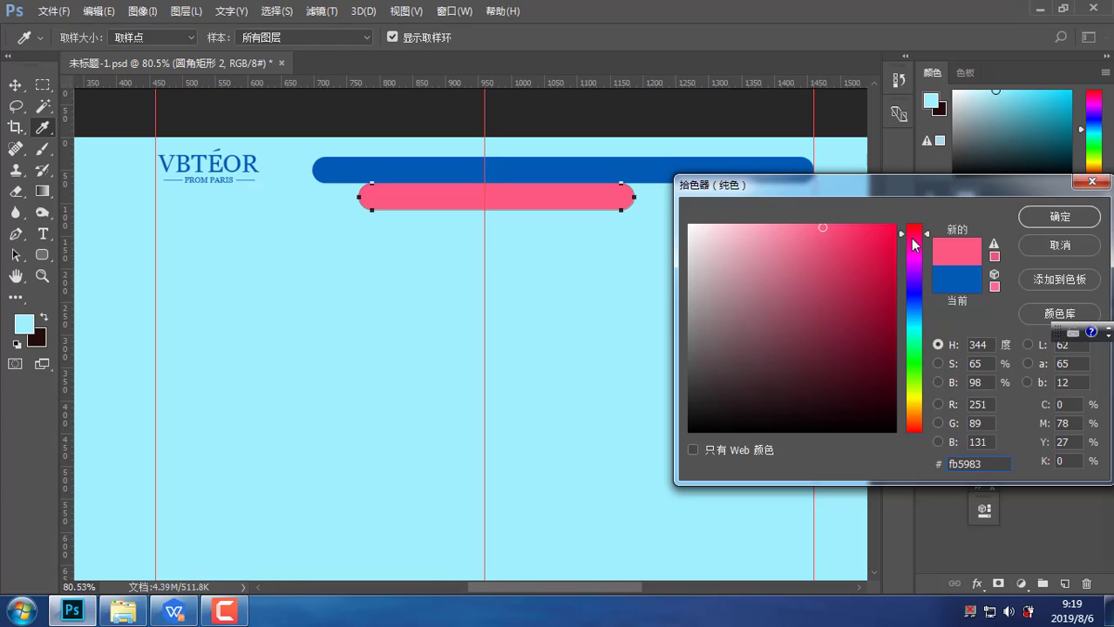
left_click_drag(926, 235, 926, 230)
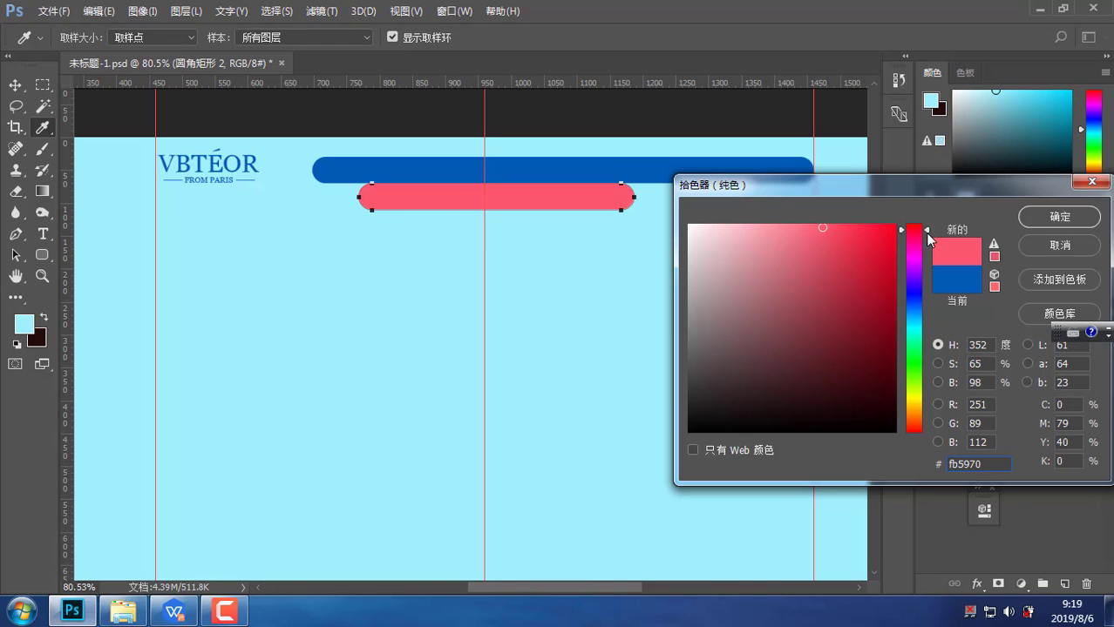
left_click(811, 231)
left_click(1024, 216)
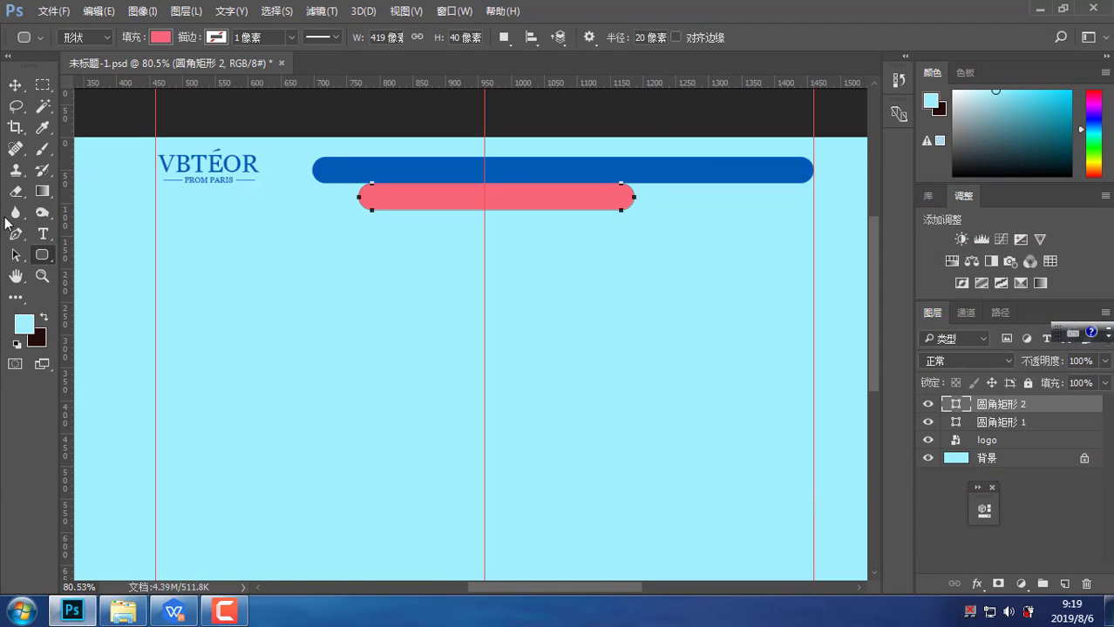
Stretch the pink rounded rectangle downward to a height of about 71 px
left_click(16, 256)
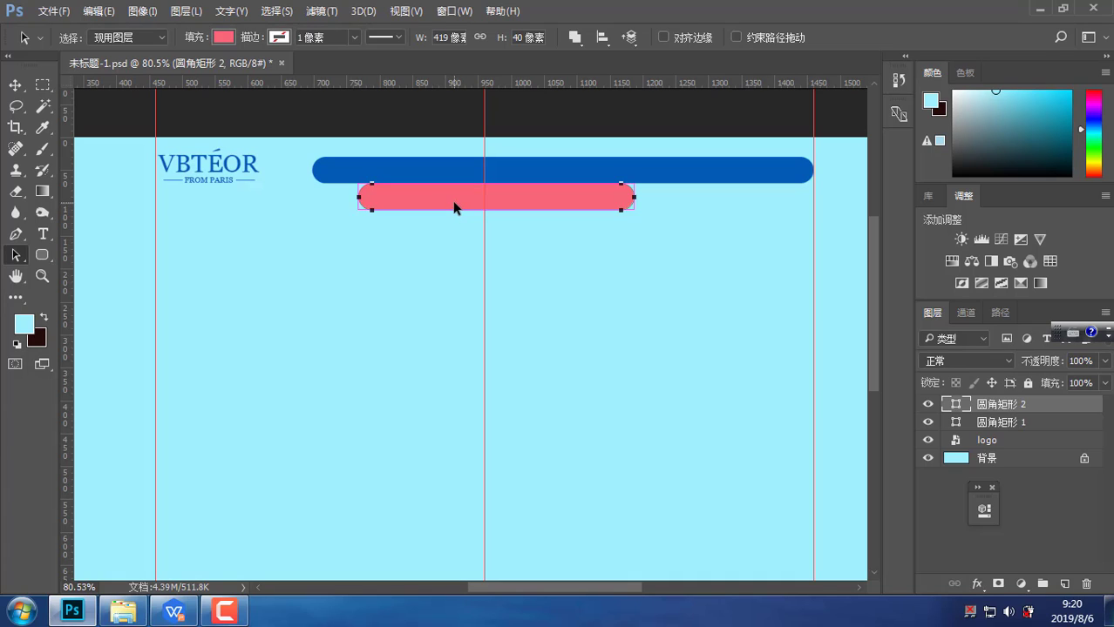
key("ctrl+t")
mouse_move(497, 213)
left_mouse_down()
mouse_move(498, 248)
mouse_move(500, 232)
left_mouse_up()
key("Return")
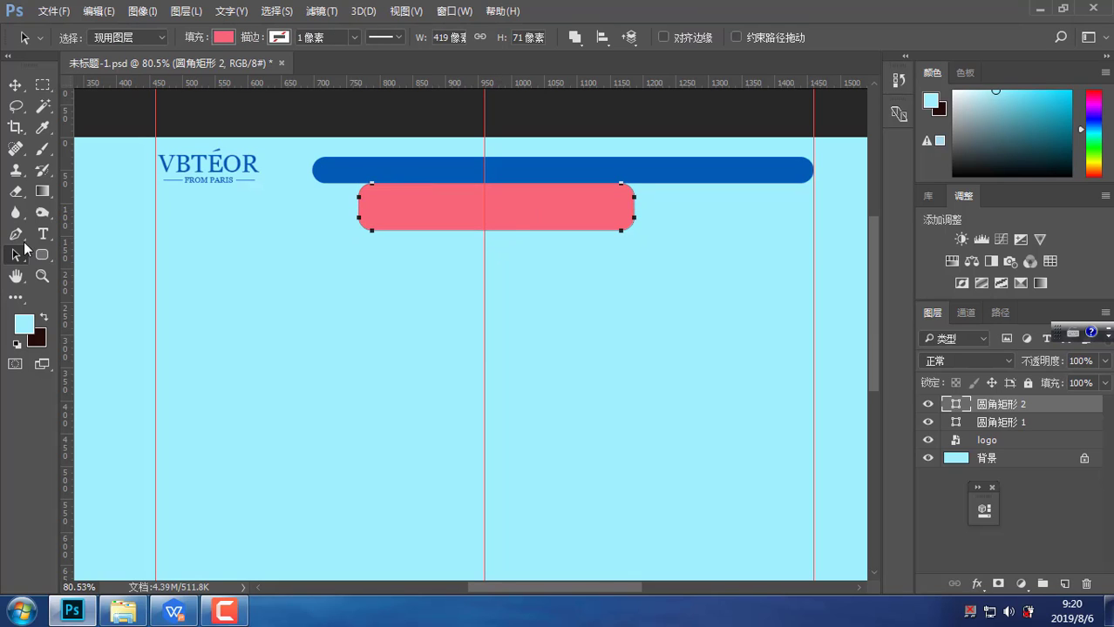
Reopen the shape properties and set all four linked corner radii of the pink rectangle to 100 px
left_click(890, 84)
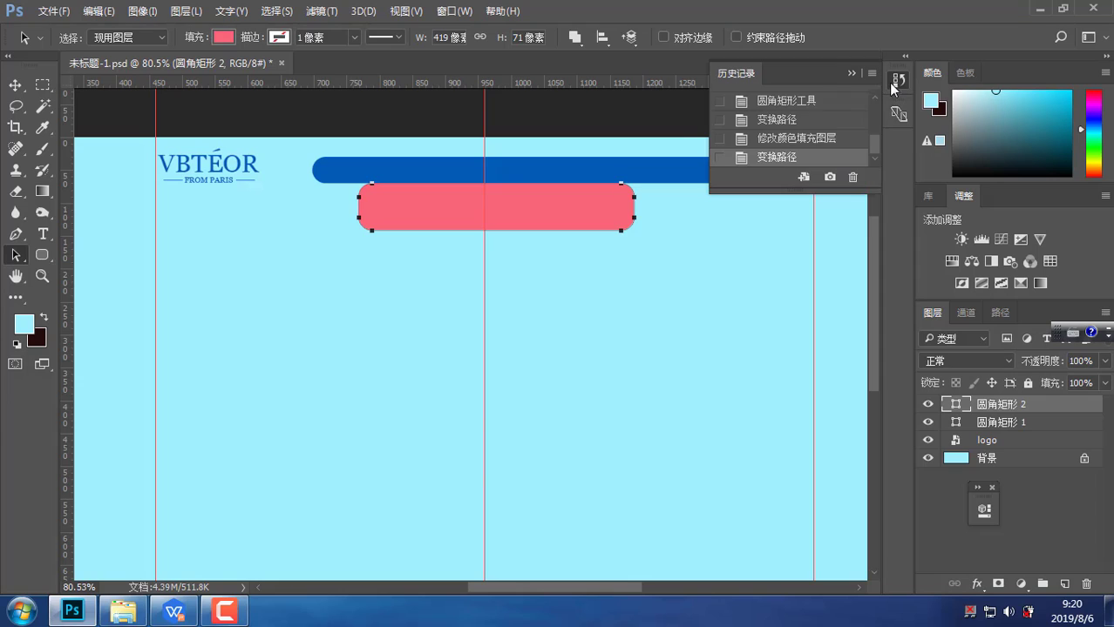
left_click(890, 83)
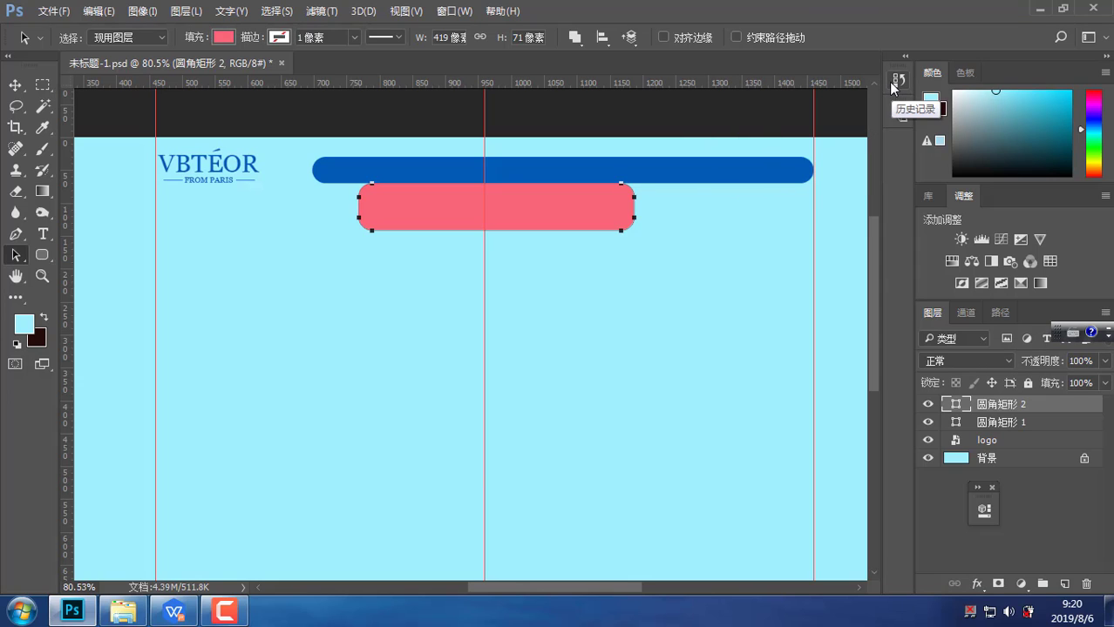
left_click(453, 12)
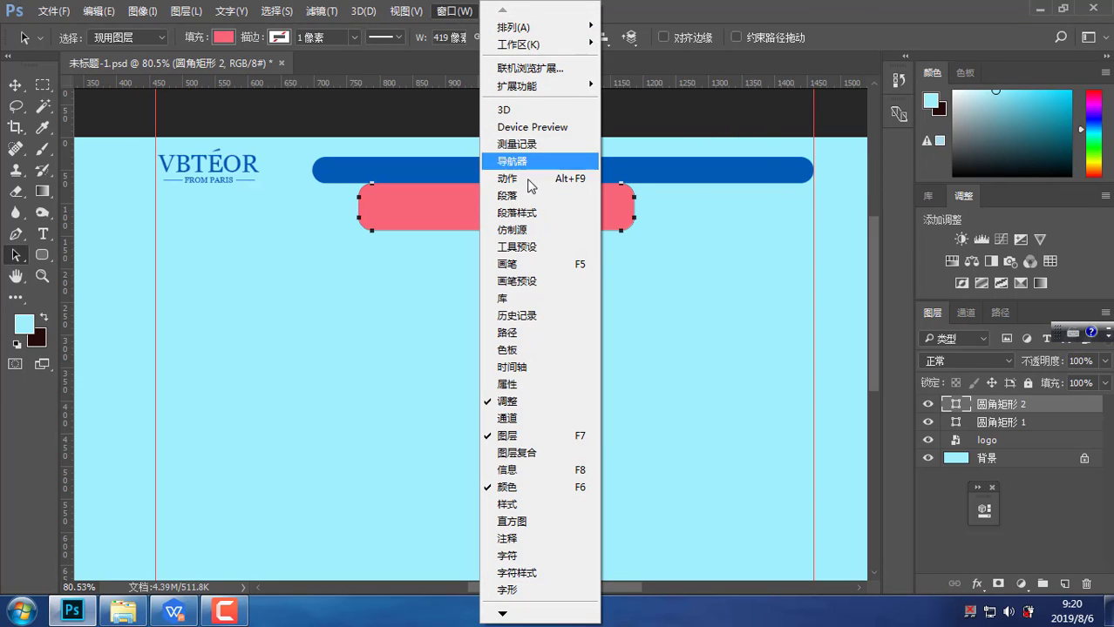
left_click(531, 387)
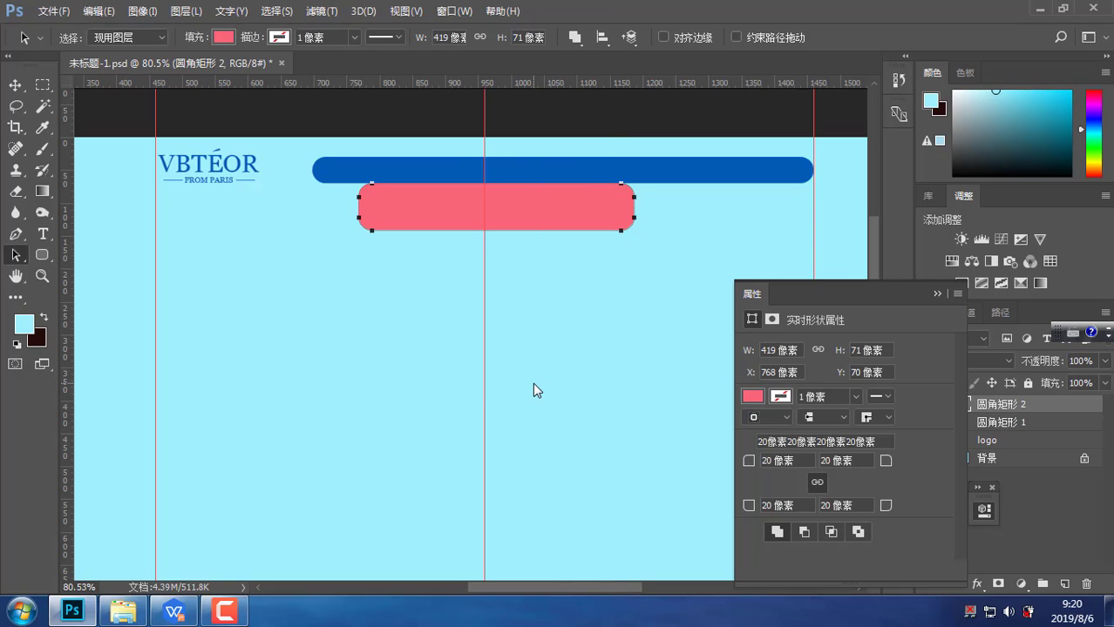
left_click(808, 461)
type("100")
key("Return")
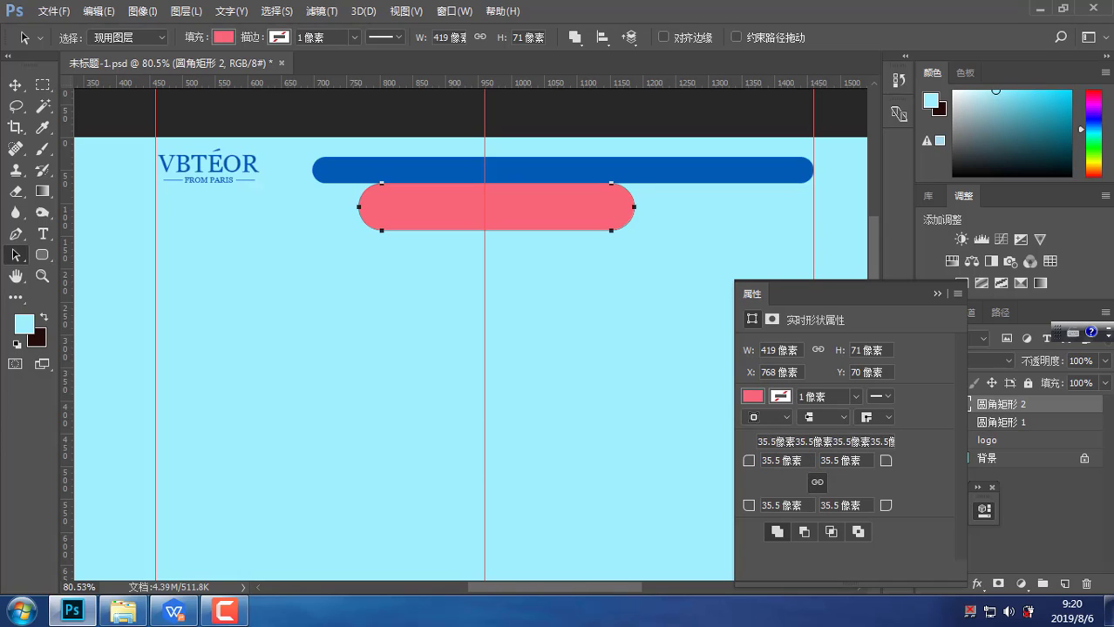
Raise the pink shape to about Y 34 px, send its layer behind the blue bar, and collapse the shape properties
left_click_drag(479, 208, 481, 188)
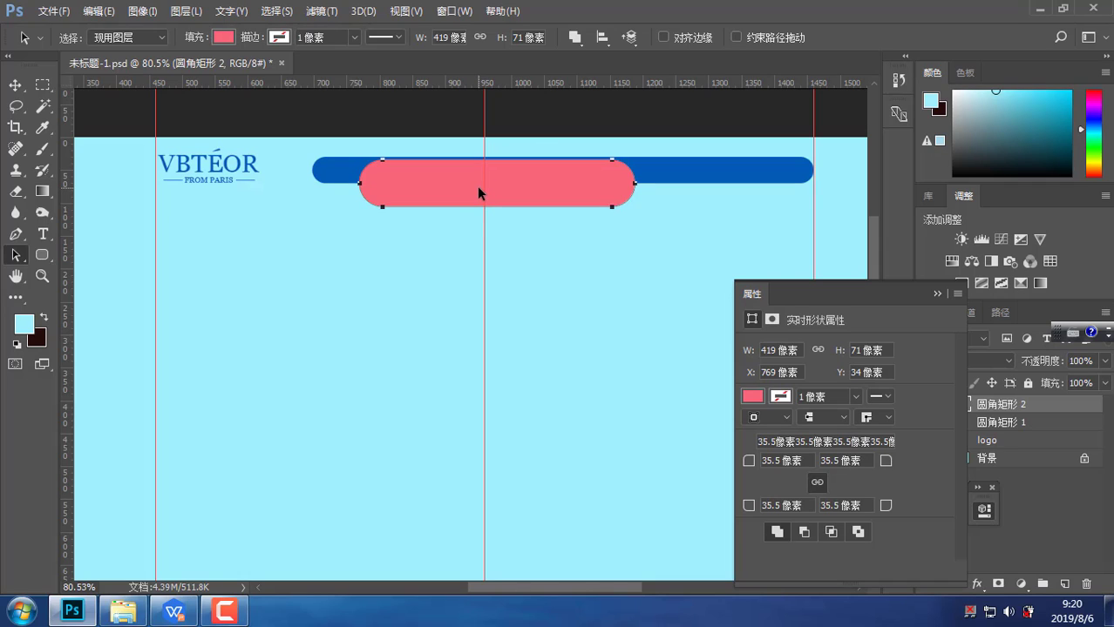
key("ctrl+bracketleft")
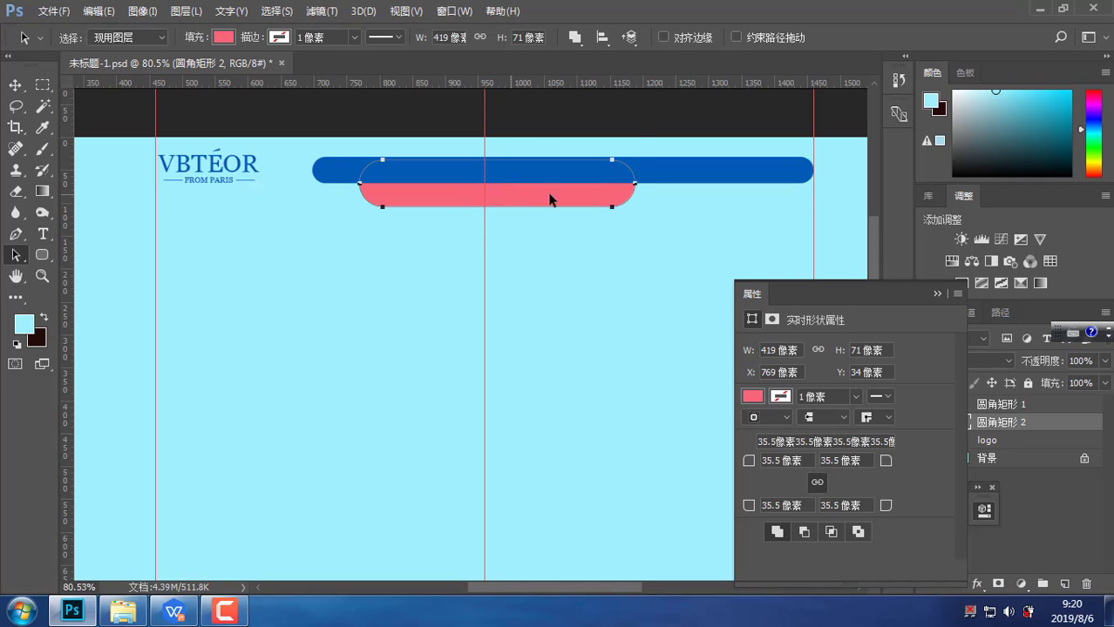
left_click(642, 121)
left_click_drag(590, 248, 530, 275)
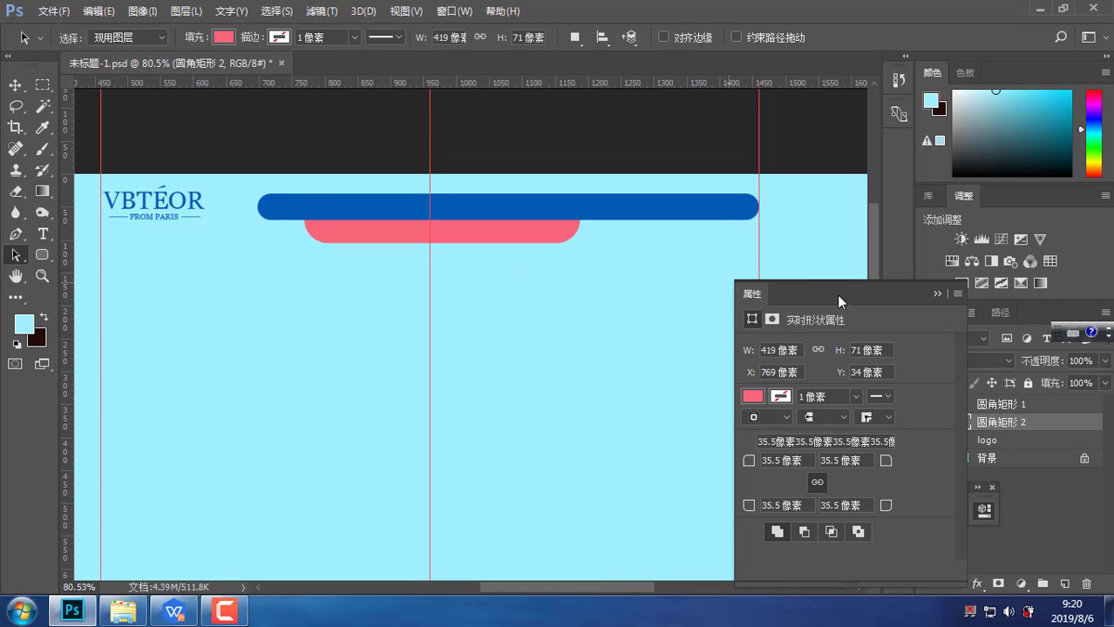
left_click(934, 294)
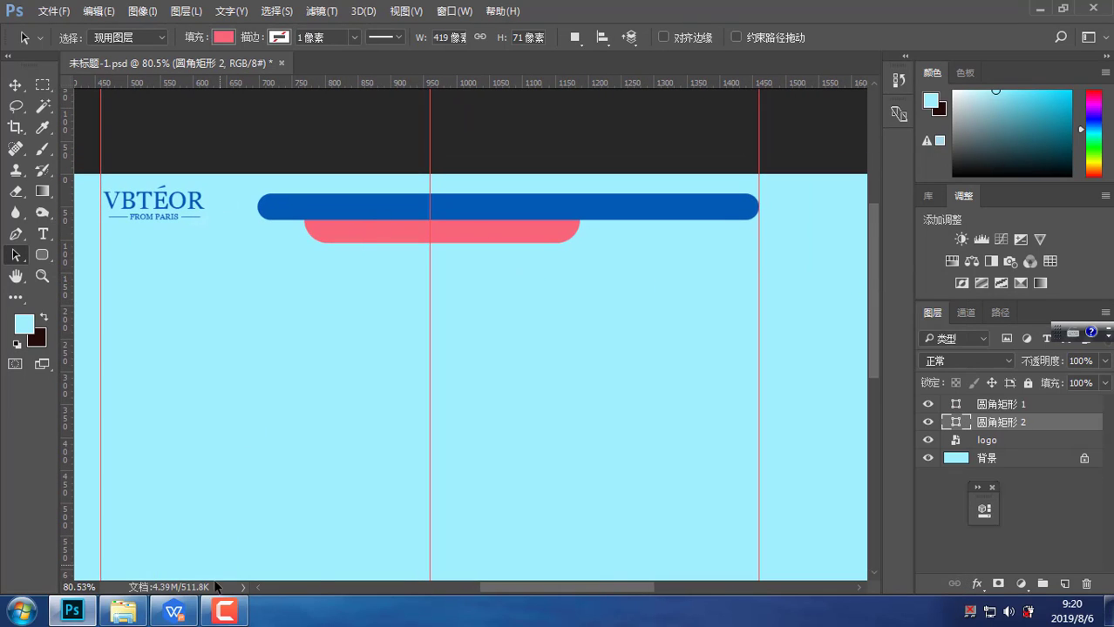
Switch to the Vbteor项目分析.pptx presentation in WPS and open slide 6, Vbteor网站功能(展示型)
left_click(225, 612)
left_click(224, 612)
left_click(174, 612)
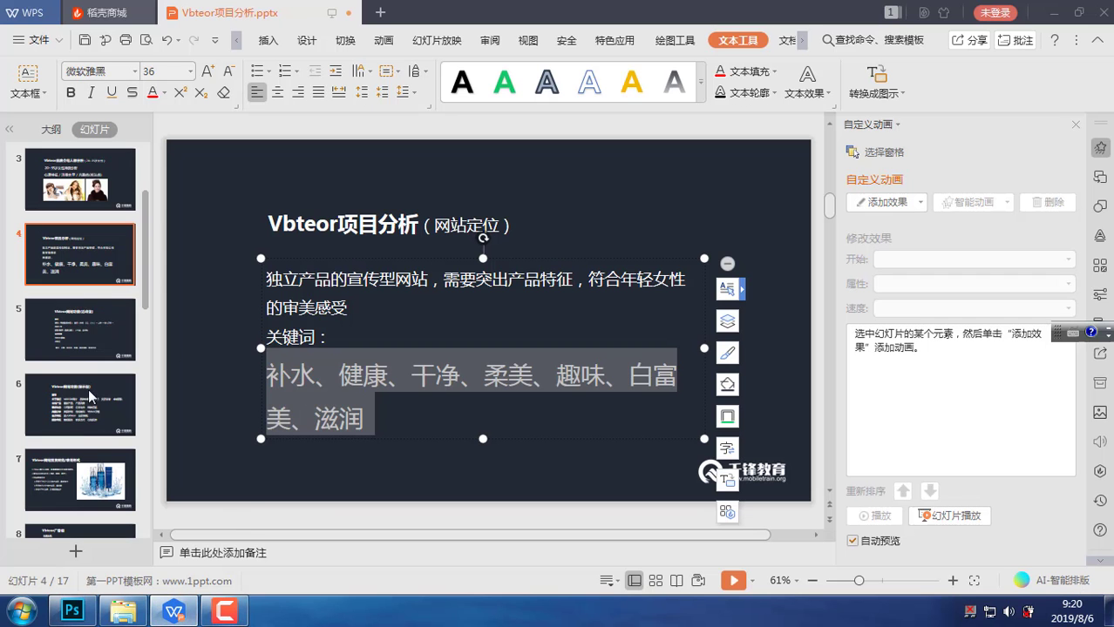
scroll(67, 383, "down", 2)
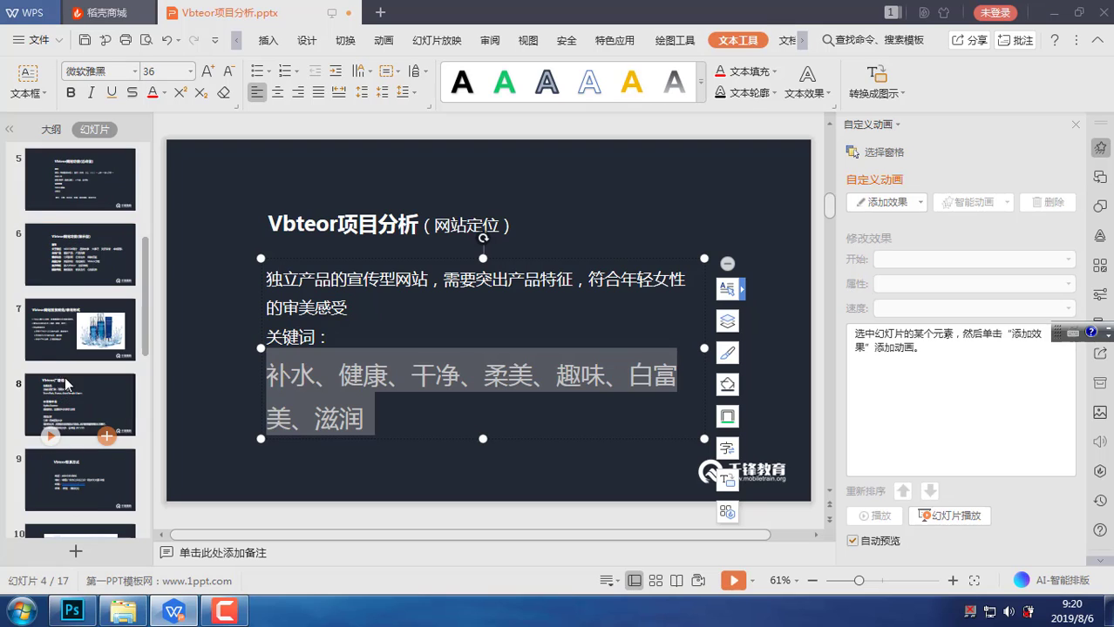
left_click(78, 187)
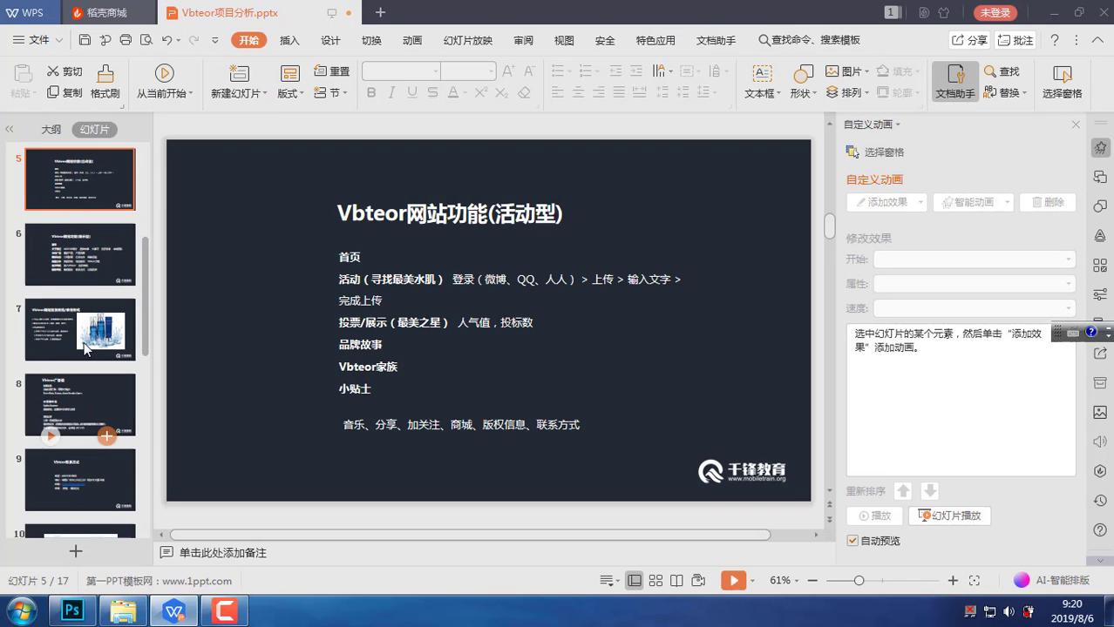
left_click(72, 266)
Copy the slide's whole menu list, from 首页 to 在线反馈
left_click(338, 271)
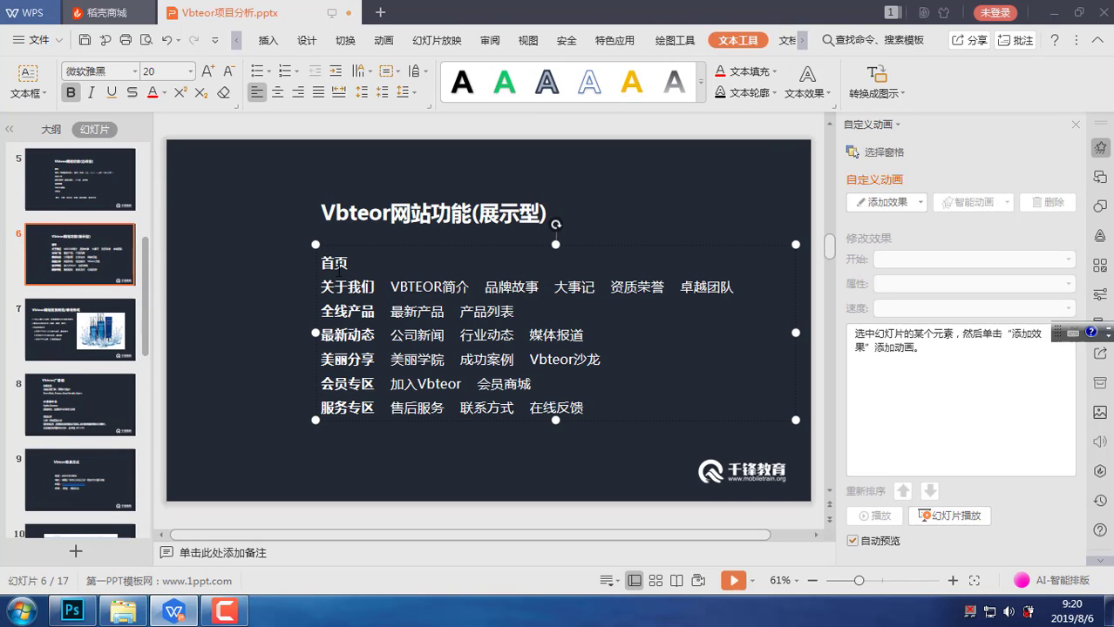
double_click(361, 286)
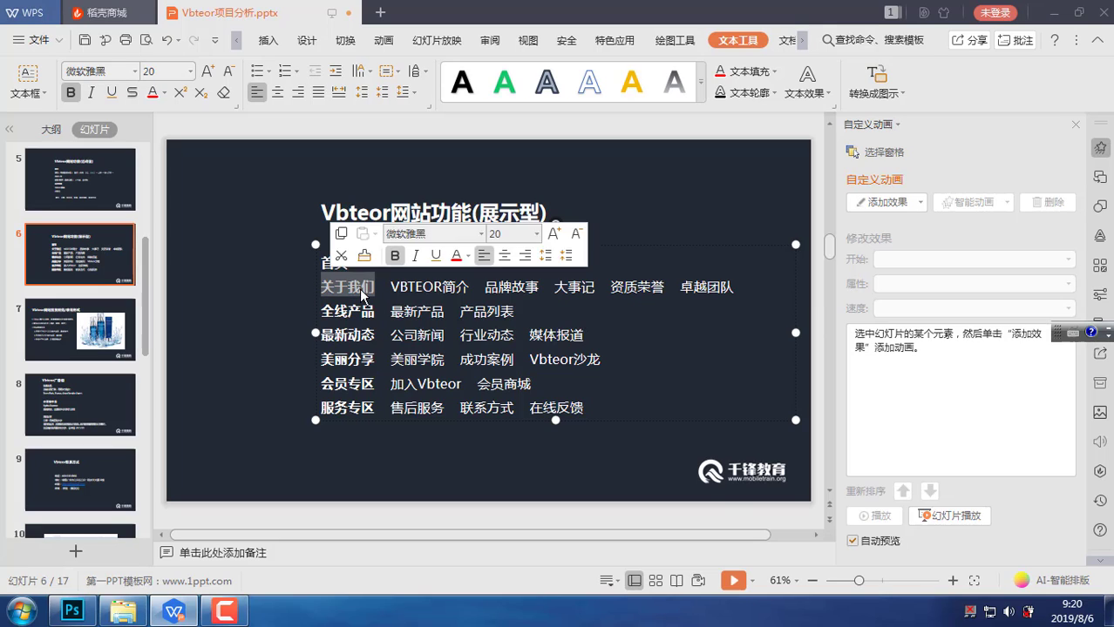
left_click(390, 288)
left_click_drag(390, 287, 745, 297)
left_click(629, 348)
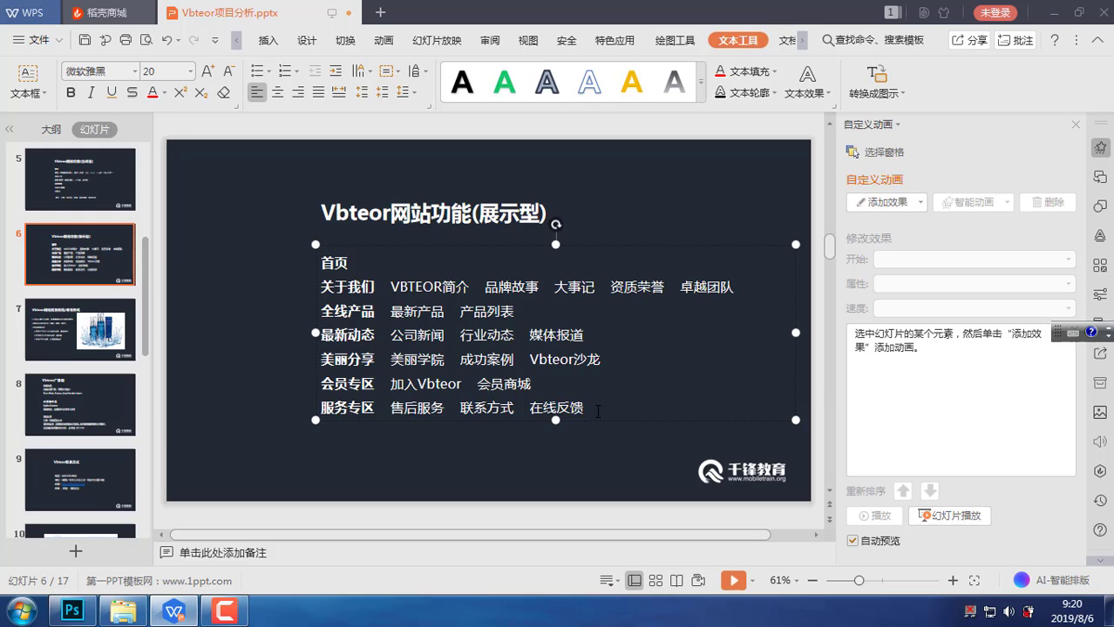
left_click_drag(598, 411, 308, 265)
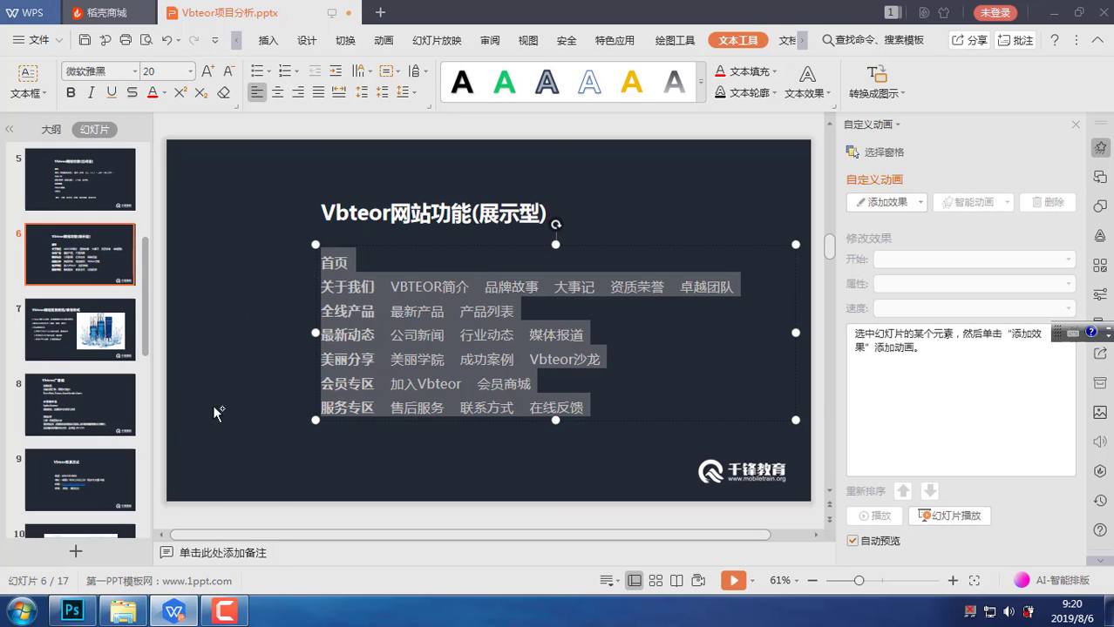
Return to Photoshop, swap the foreground and background colors, and paste the menu list as dark text below the logo
left_click(72, 610)
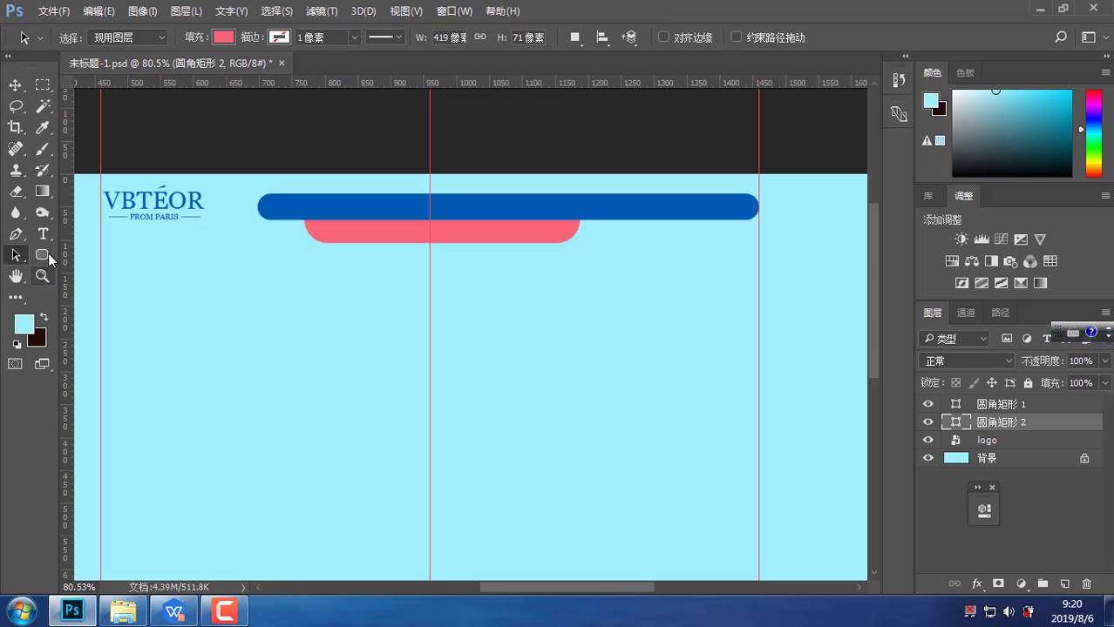
key("t")
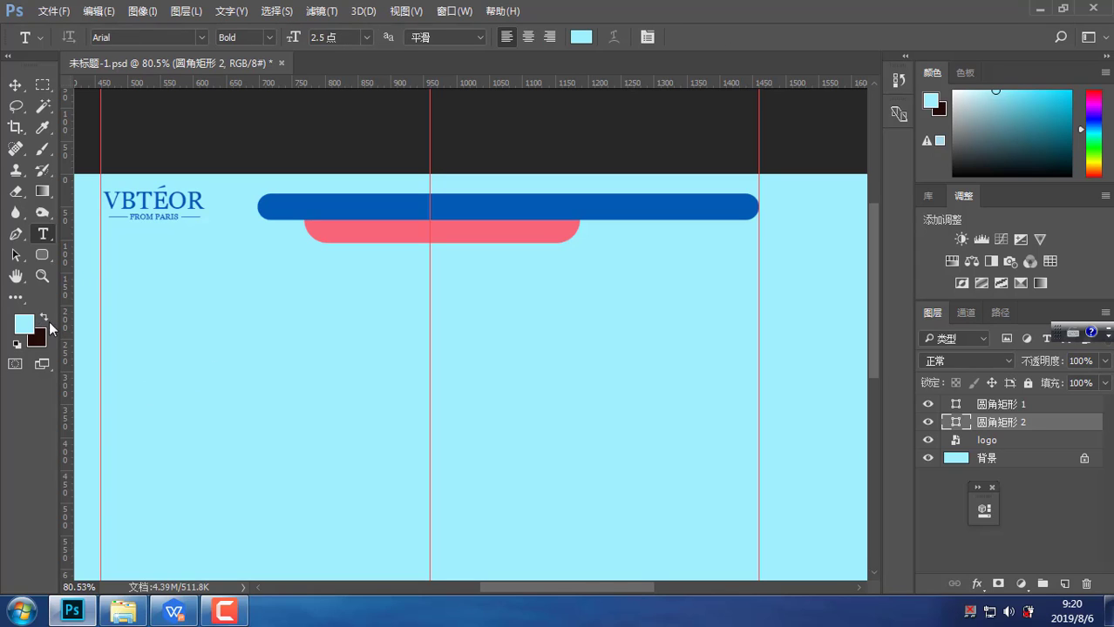
left_click(44, 318)
left_click(176, 350)
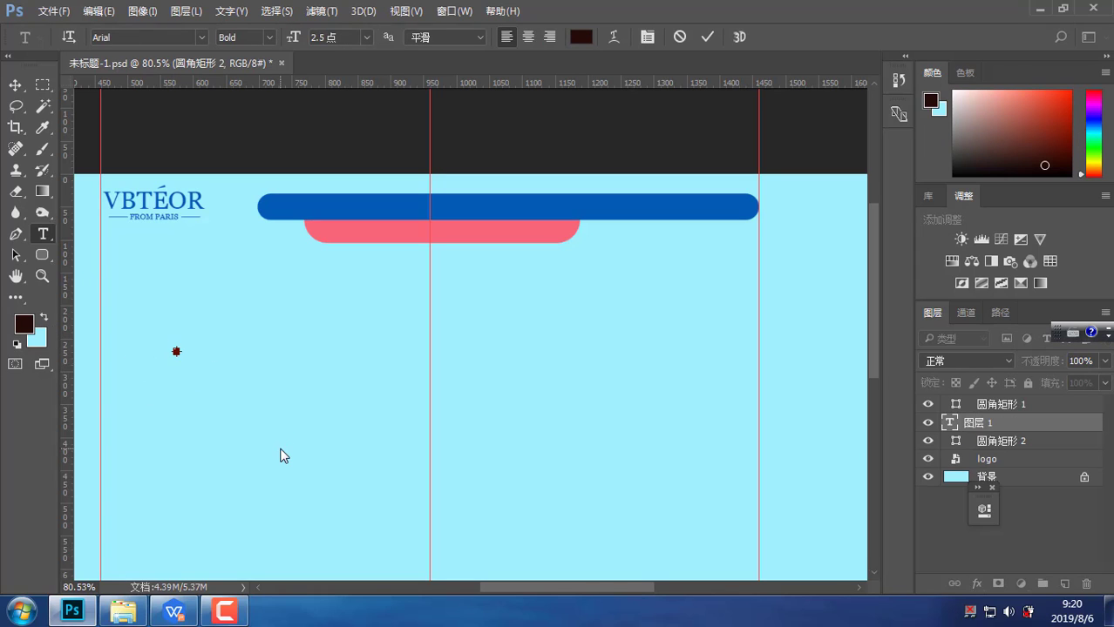
key("ctrl+v")
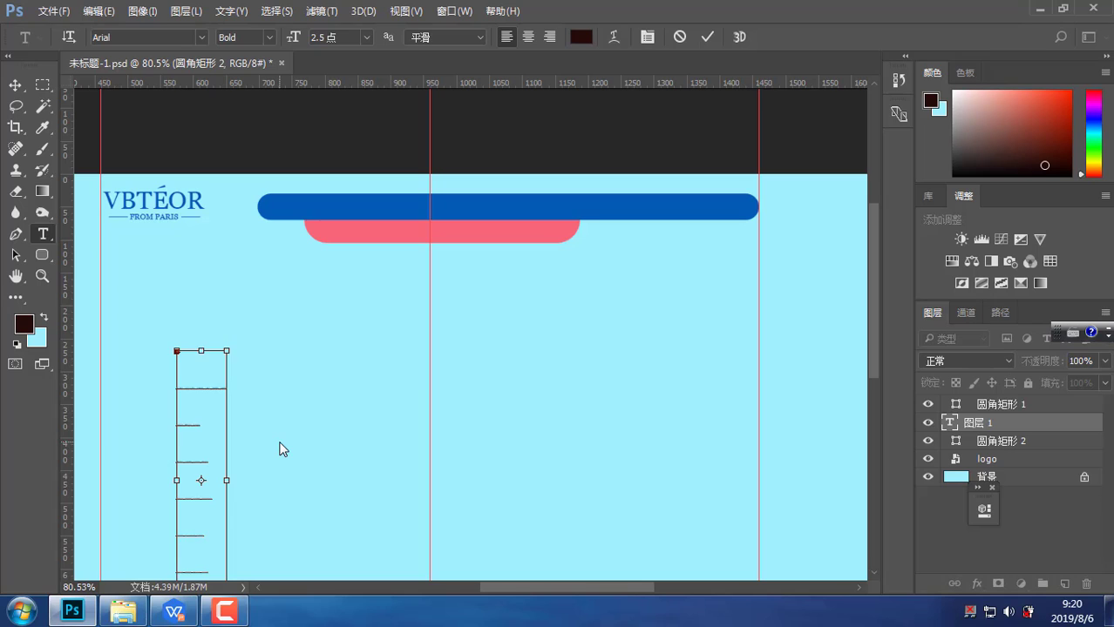
Set the font size of all the pasted menu text to 14 pt
key("ctrl+a")
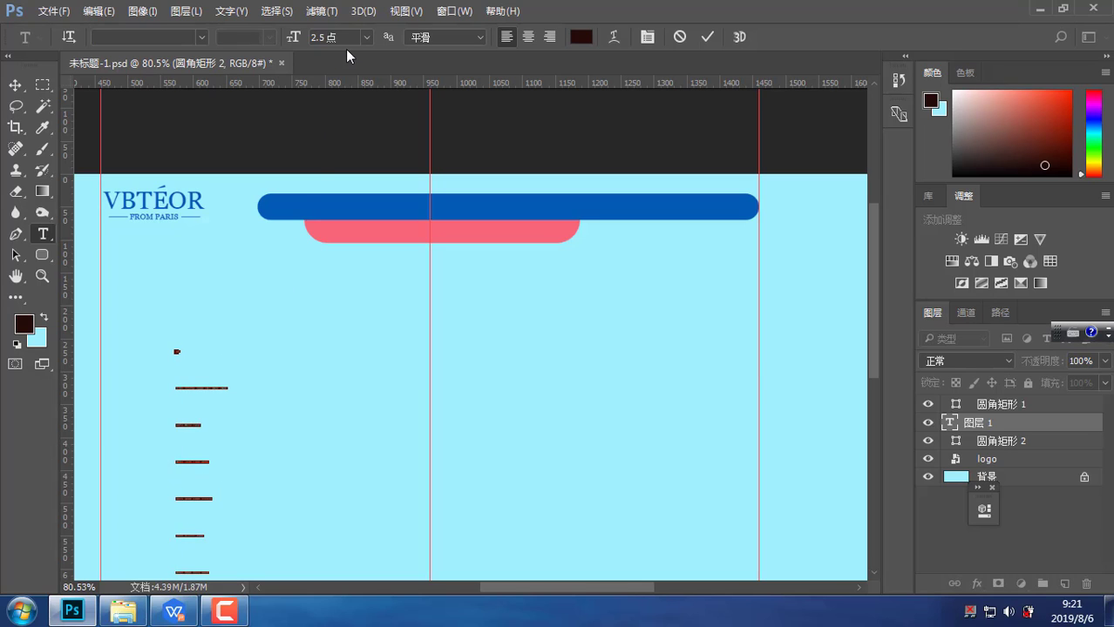
left_click(352, 37)
type("14")
key("Return")
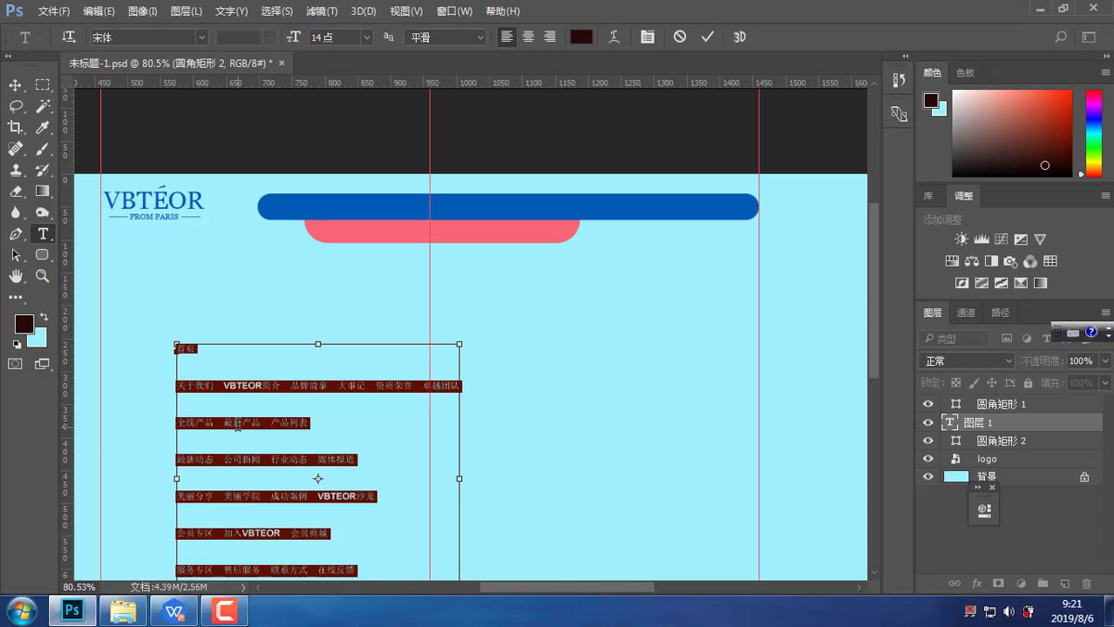
Set the line spacing (leading) of all the pasted menu text to 35 pt and commit the text
key("ctrl+t")
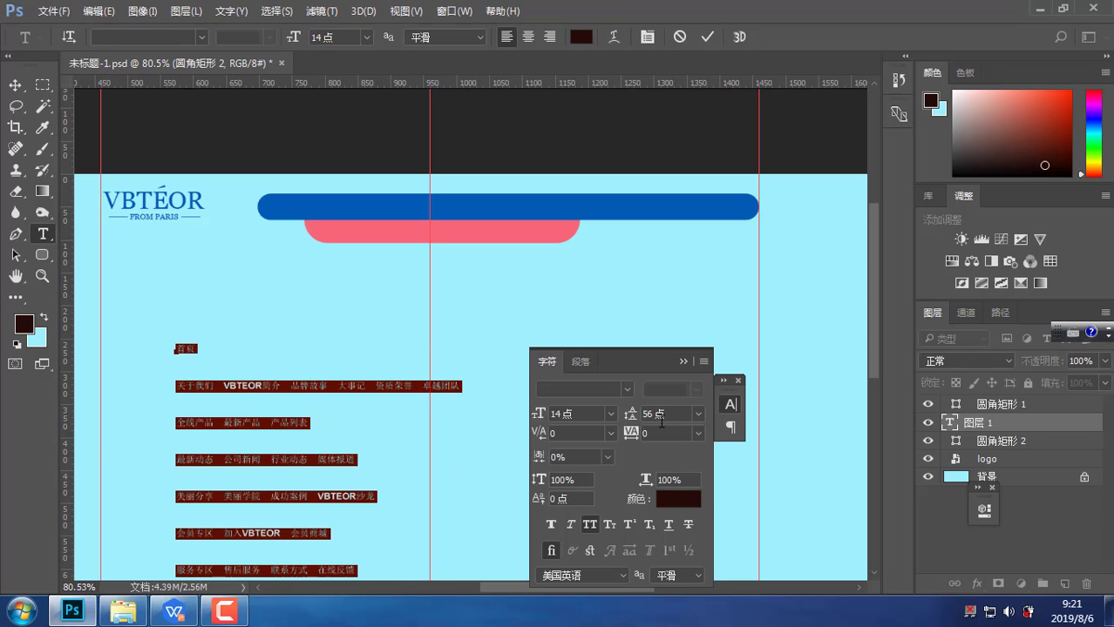
left_click(699, 414)
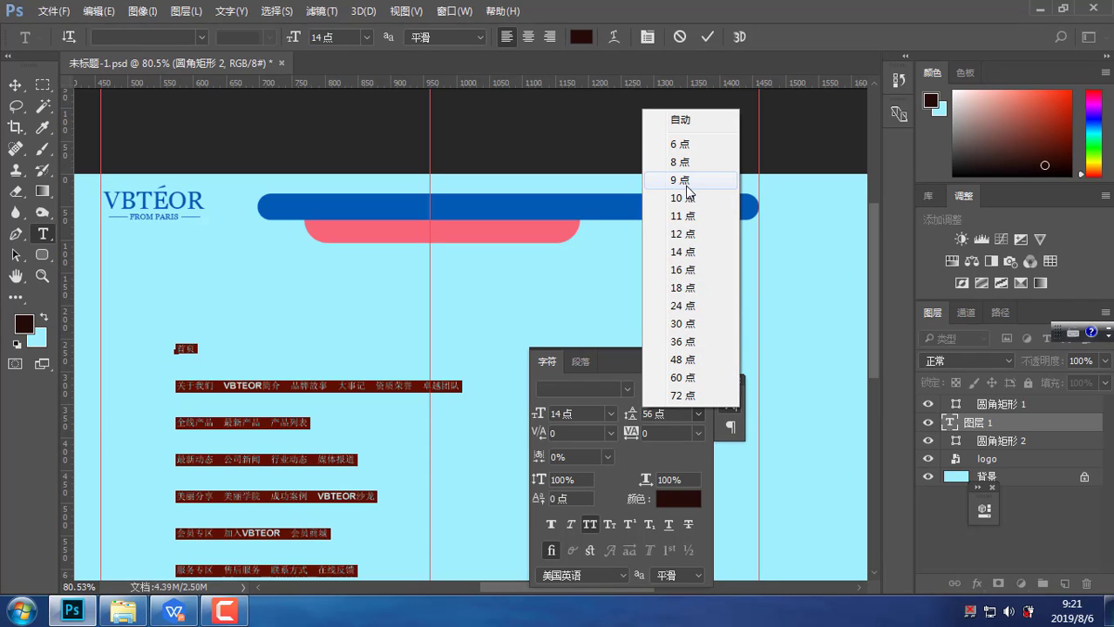
left_click(687, 252)
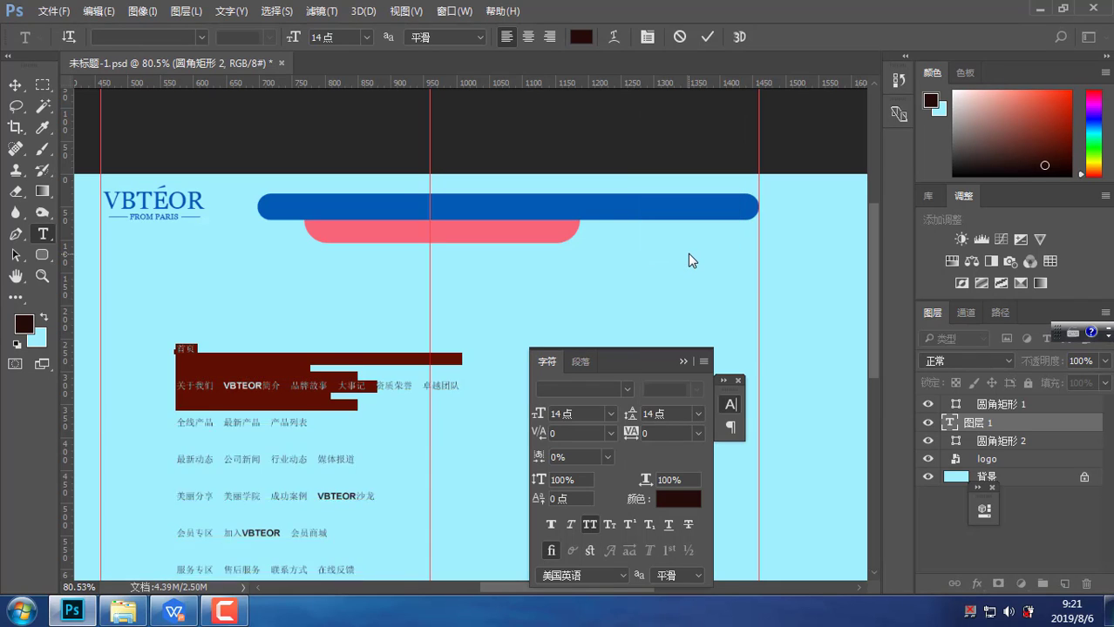
double_click(675, 415)
key("Up")
key("Up")
key("Up")
key("Up")
key("Up")
key("Up")
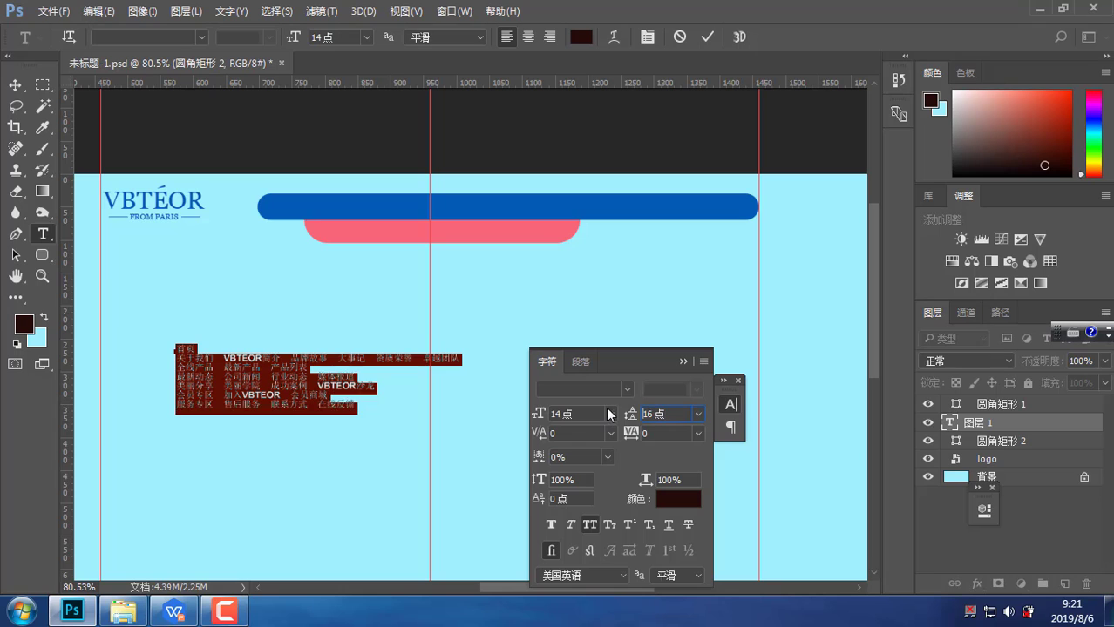
key("Up")
key("Up")
key("Up")
key("Up")
key("Up")
key("Up")
key("Up")
key("Up")
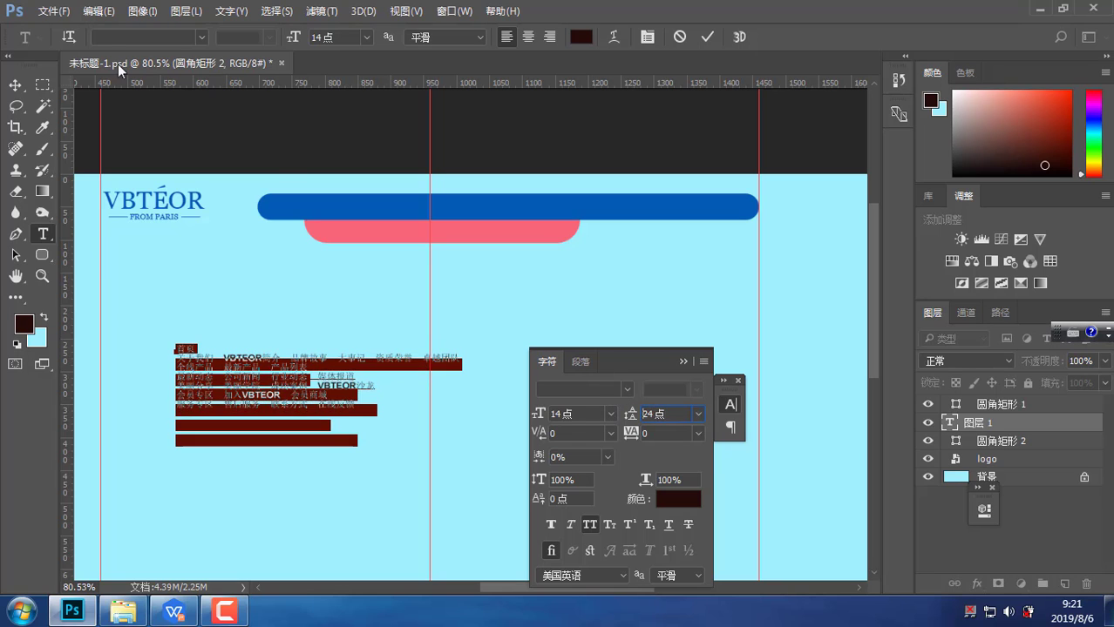
key("Up")
key("Up")
key("Up")
key("Up")
key("Up")
key("Up")
key("Up")
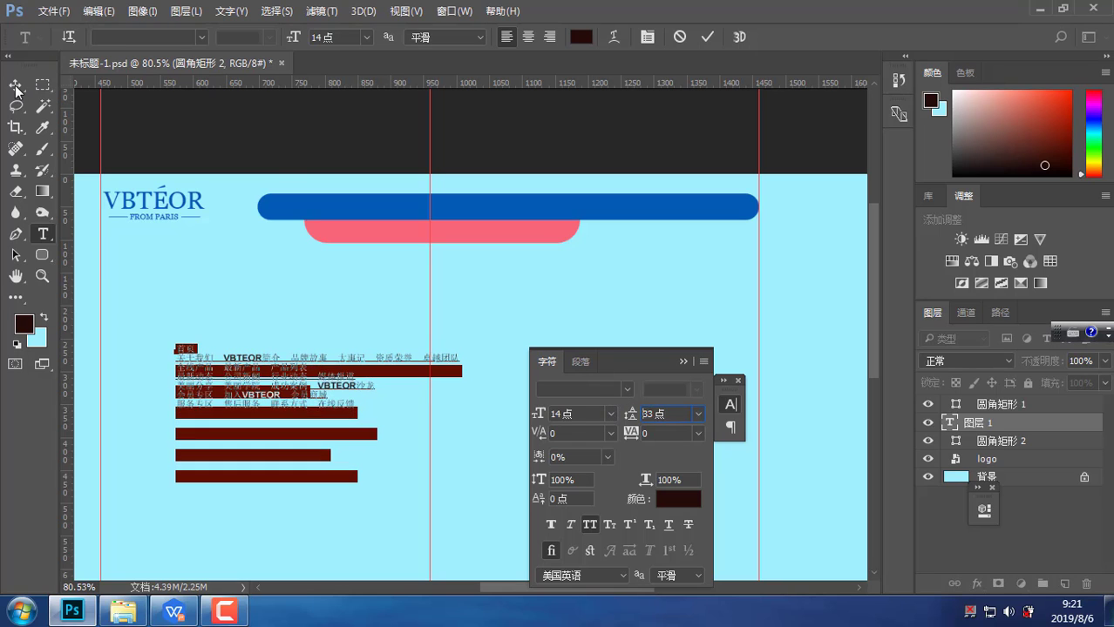
key("ctrl+Return")
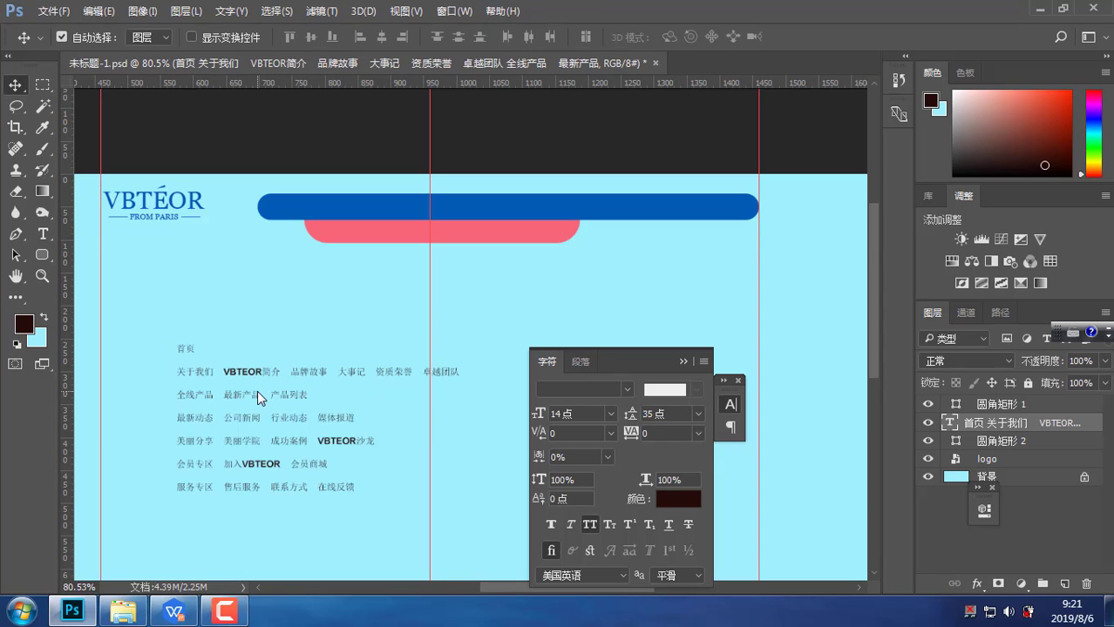
left_click(688, 360)
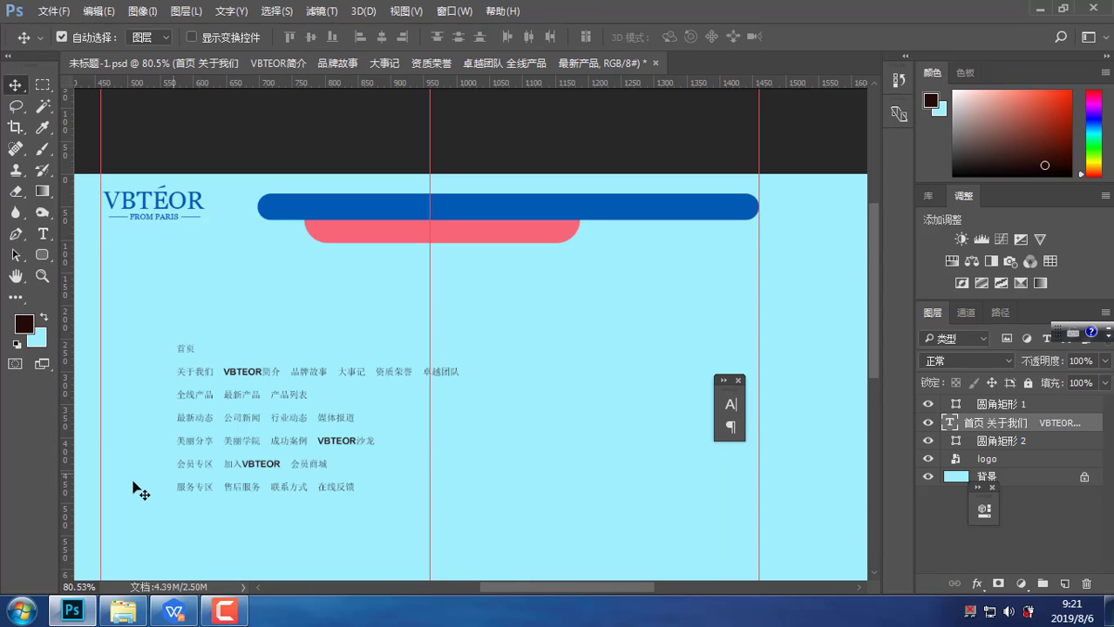
Cut the submenu items from VBTEOR简介 to 卓越团队 out of the 关于我们 line of the menu text
left_click_drag(206, 448, 365, 402)
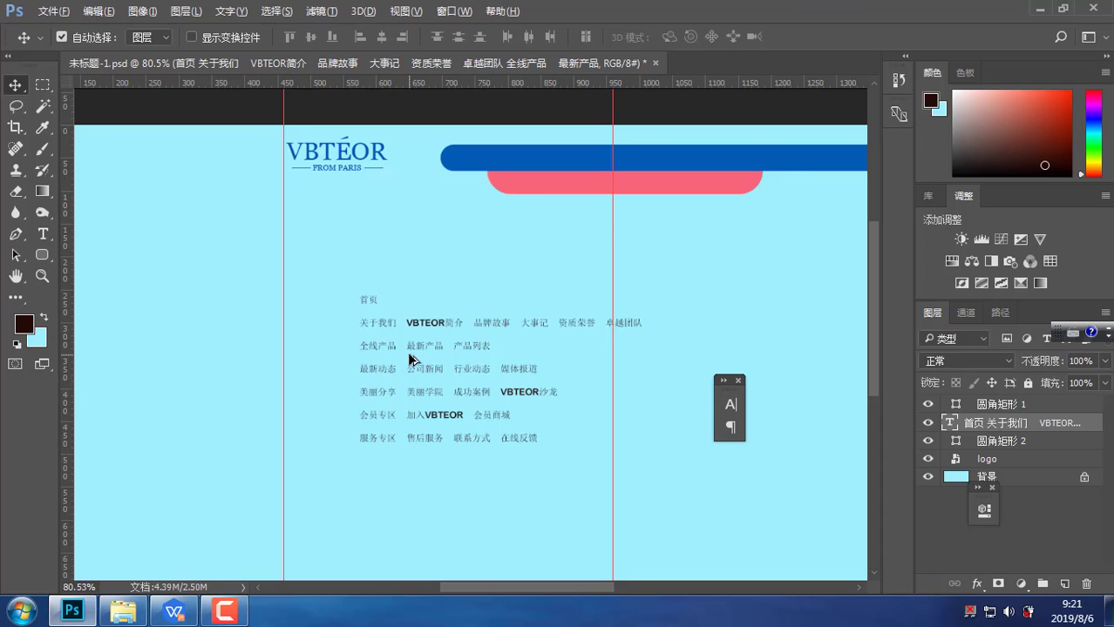
scroll(410, 358, "up", 4, "alt")
left_click_drag(474, 340, 366, 362)
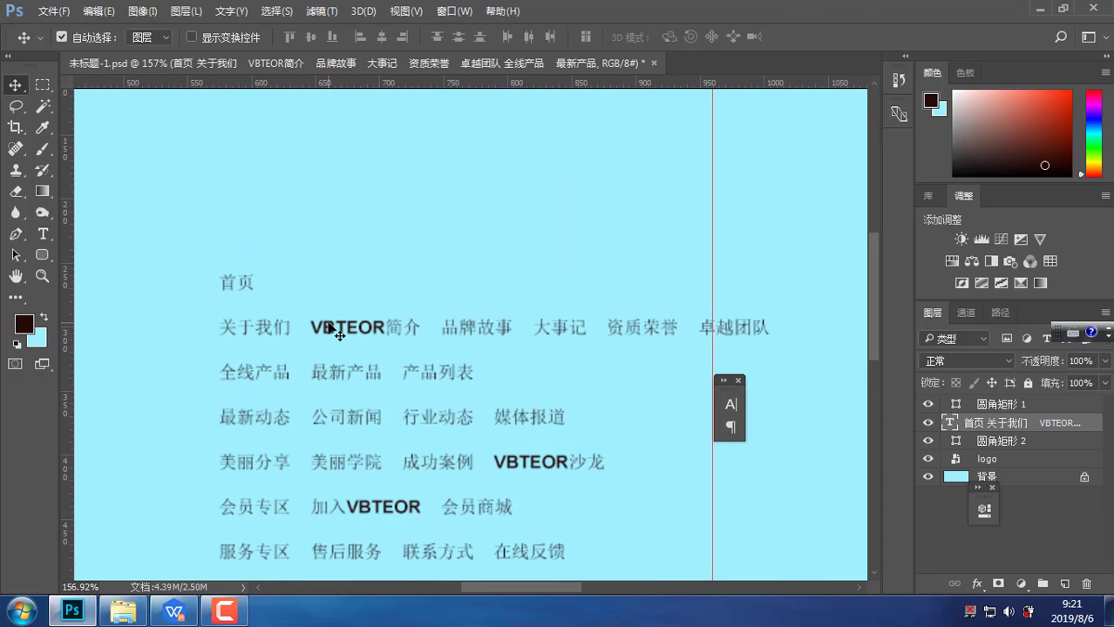
key("t")
left_click_drag(311, 326, 789, 319)
key("ctrl+x")
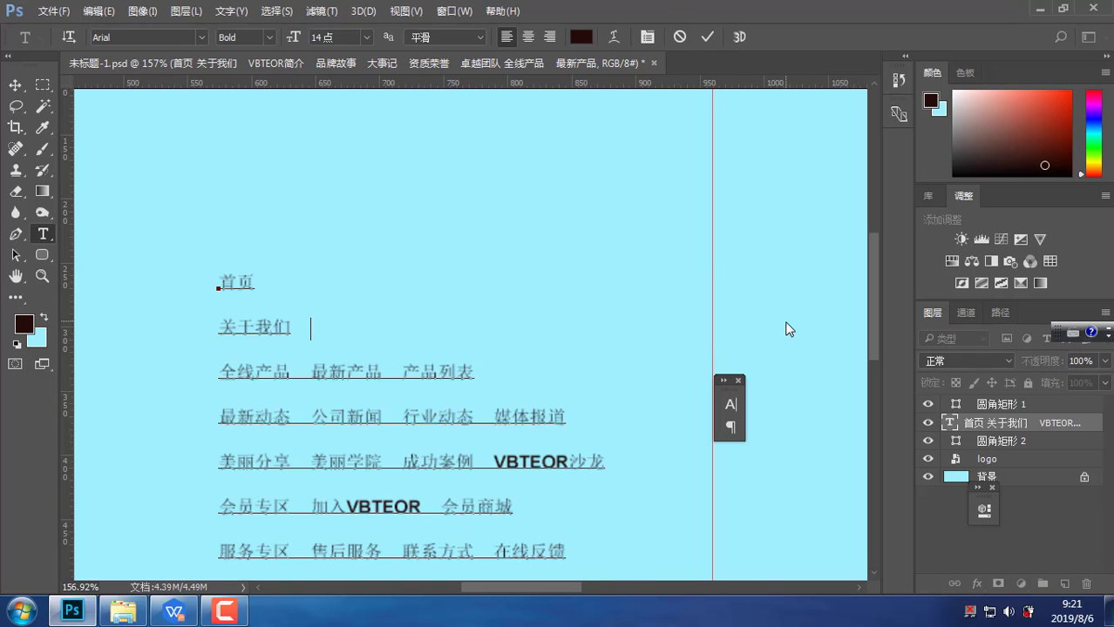
key("ctrl+Return")
Paste the cut submenu items as a new text line on the pink shape and color them white (ffffff)
left_click_drag(600, 276, 468, 463)
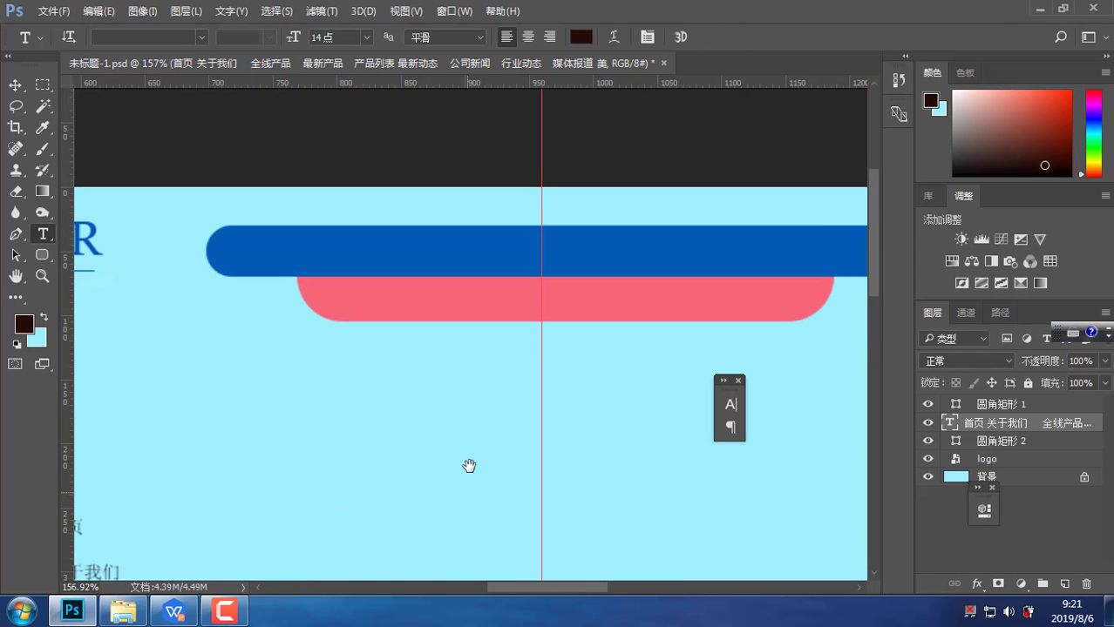
left_click(343, 299)
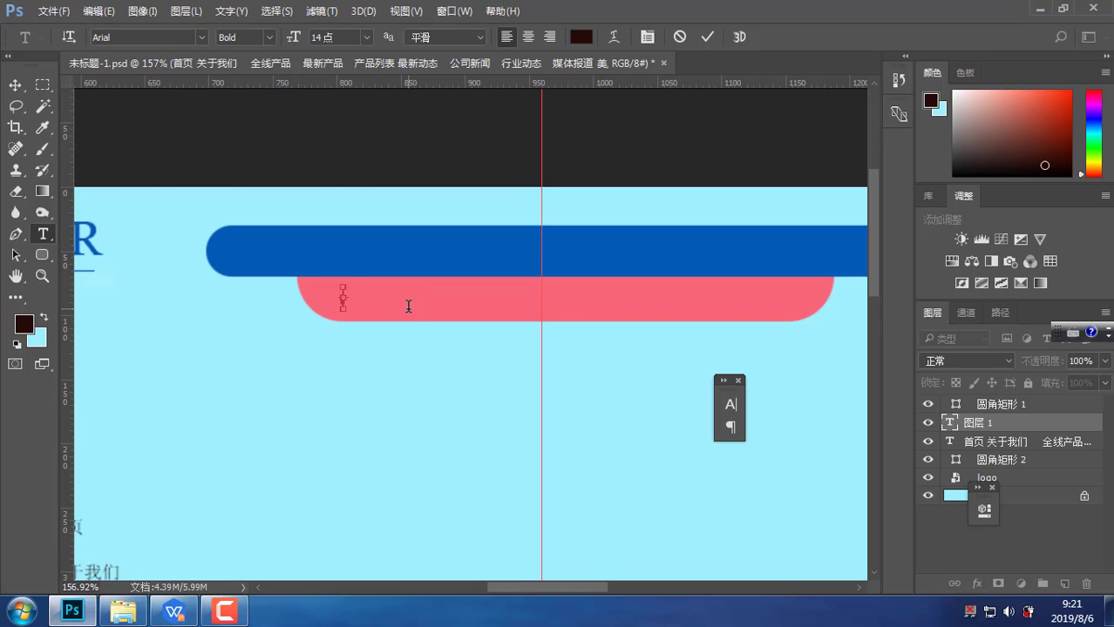
key("ctrl+v")
key("ctrl+a")
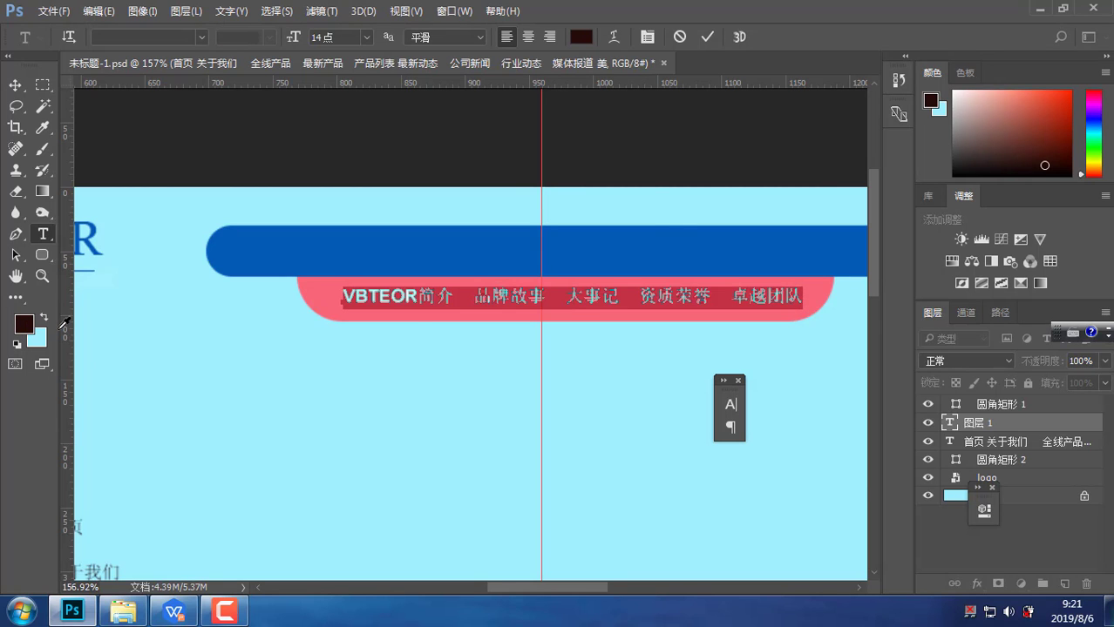
left_click(25, 324)
left_click_drag(721, 278, 692, 226)
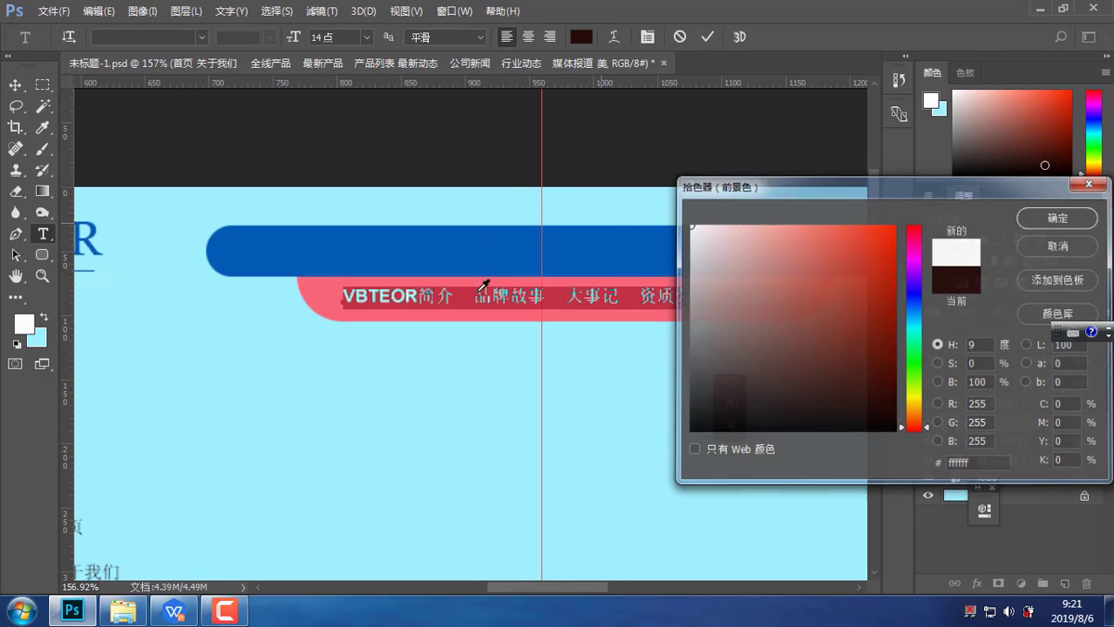
key("Return")
left_click(487, 291)
key("ctrl+Return")
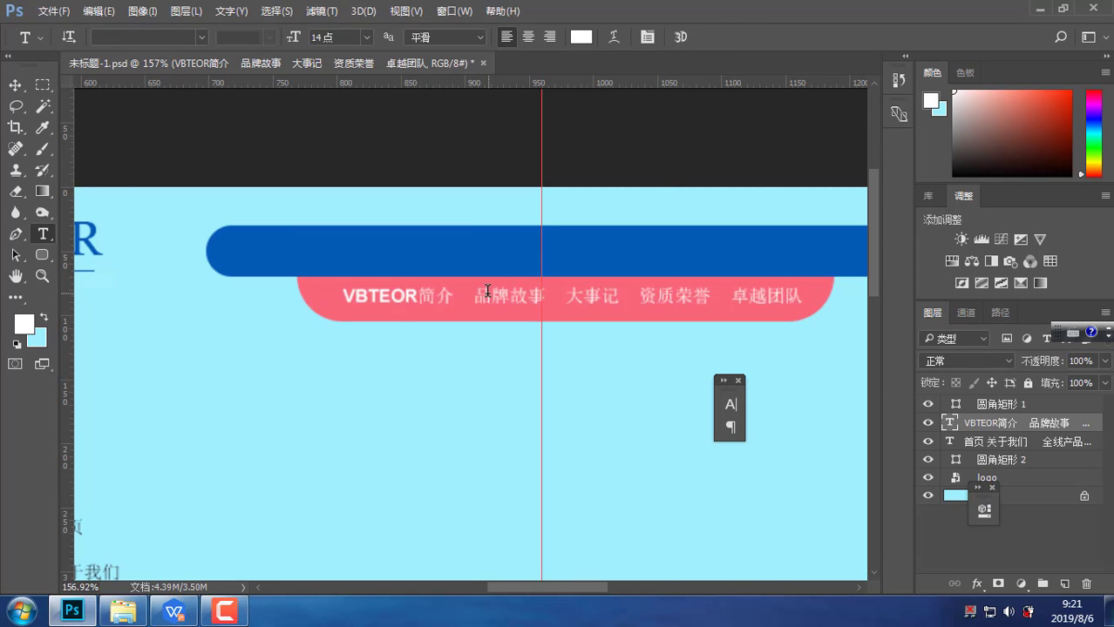
Join 关于我们 directly onto the 首页 line of the menu text
scroll(445, 348, "down", 5)
scroll(444, 349, "left", 5)
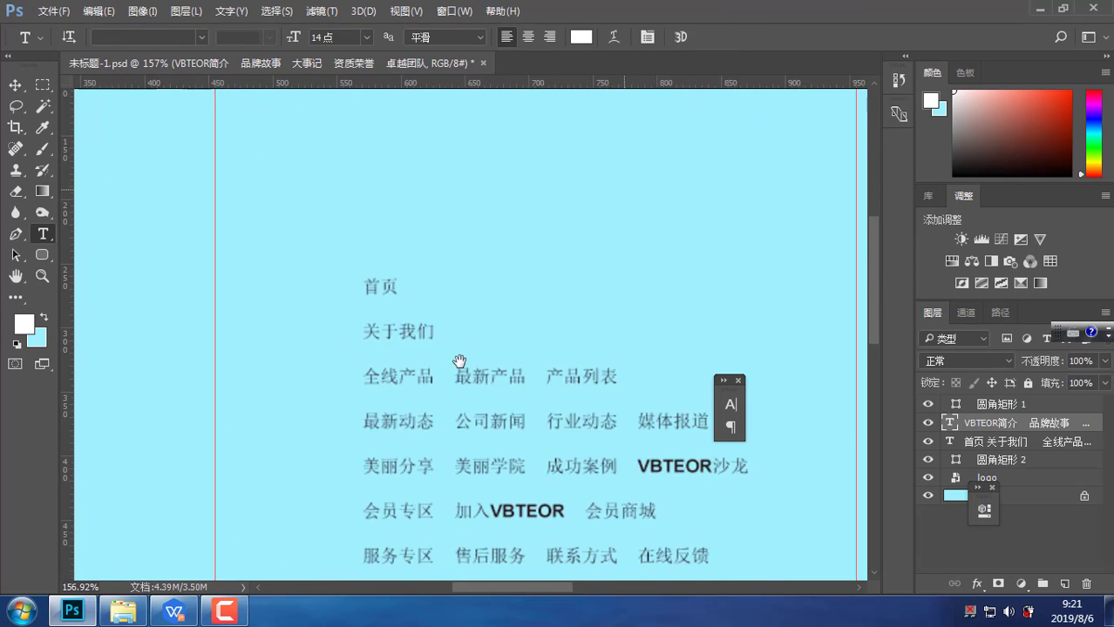
left_click(399, 319)
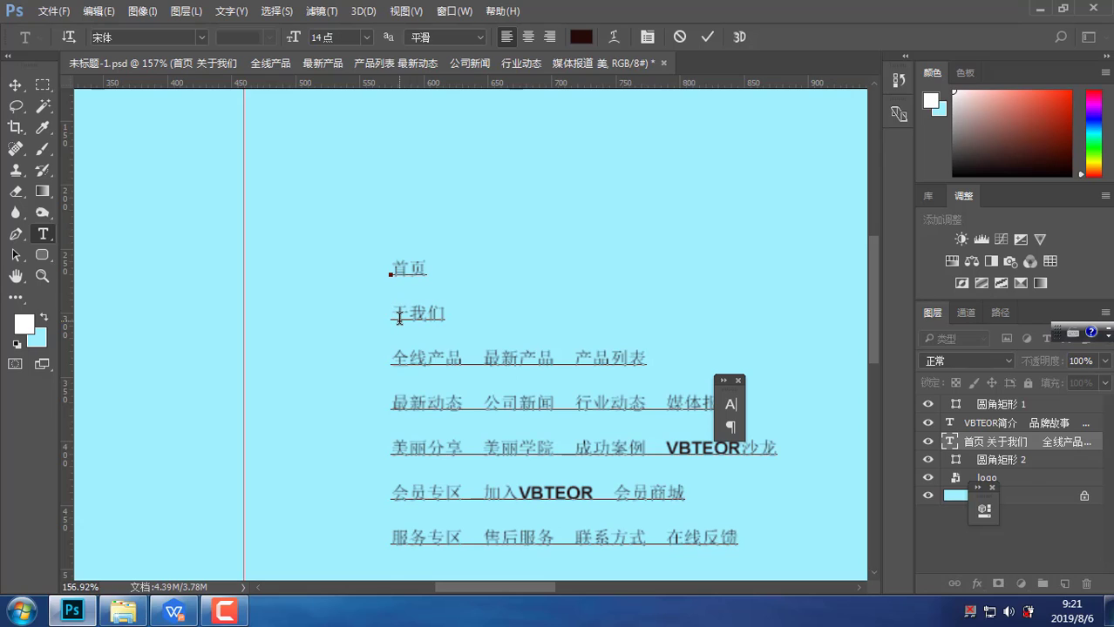
key("ctrl")
key("Return")
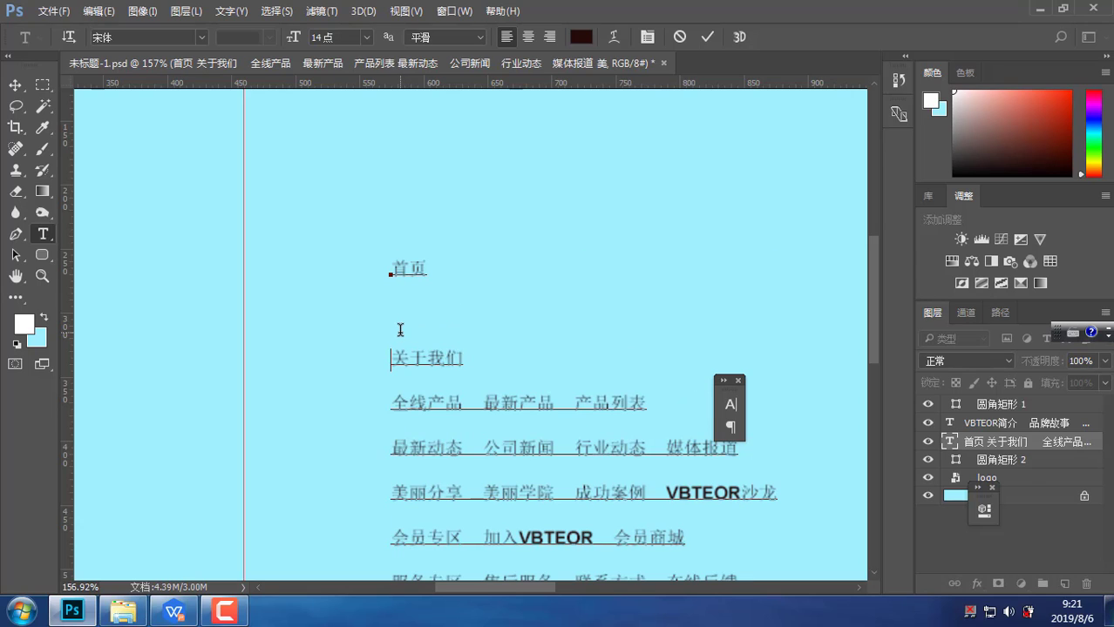
key("BackSpace")
key("BackSpace")
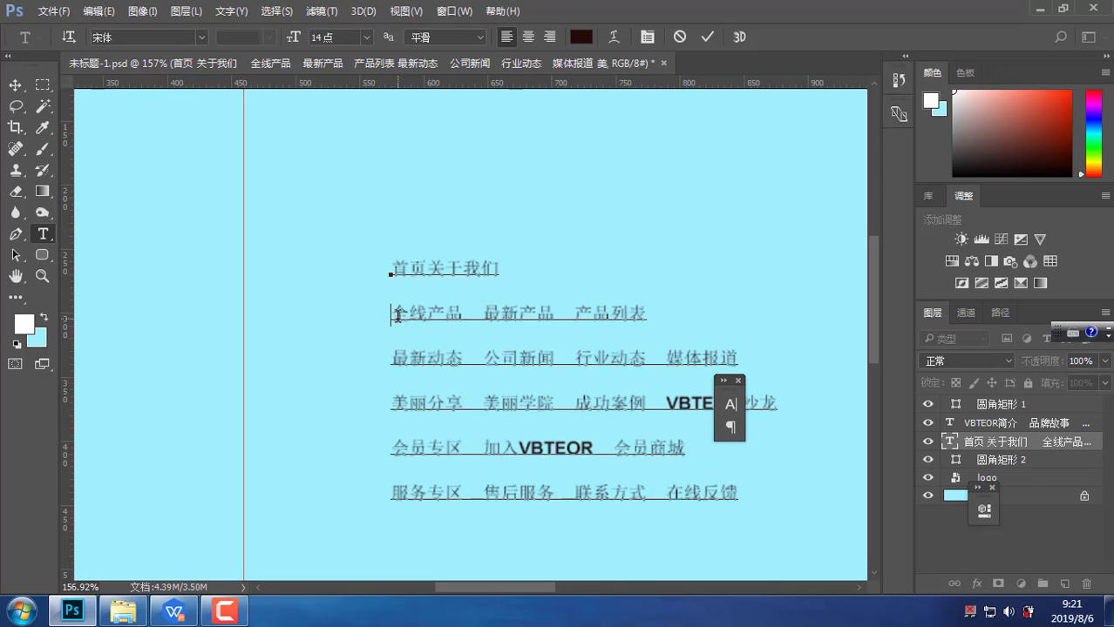
Delete the sub-items after 全线产品, 最新动态, 美丽分享, 会员专区 and 服务专区, keeping only the main menu names
left_click_drag(465, 314, 699, 320)
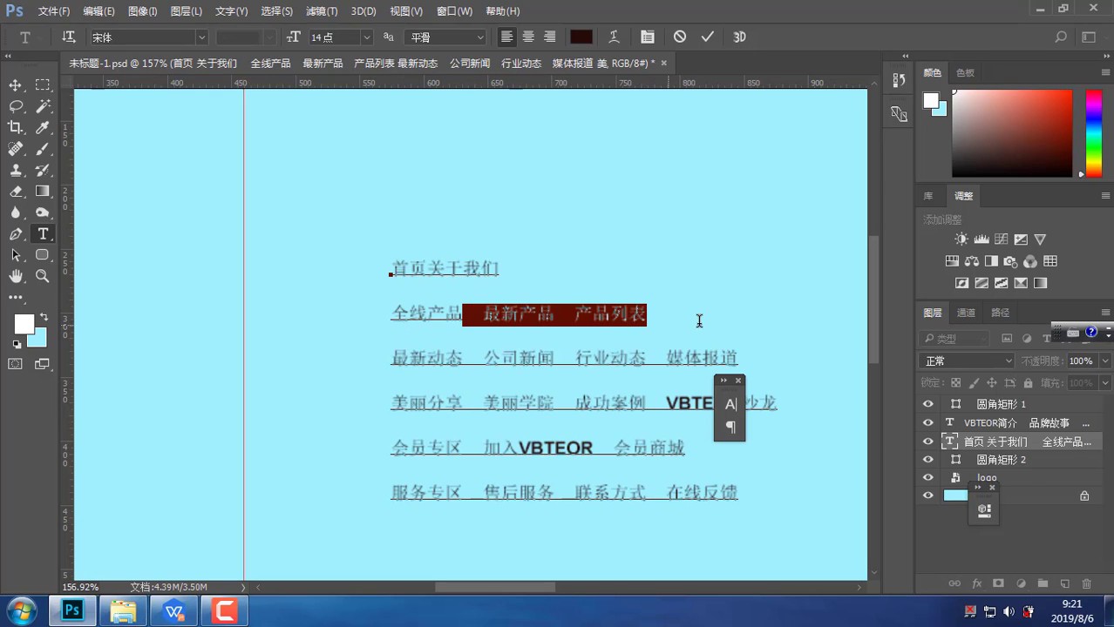
key("BackSpace")
left_click_drag(467, 358, 795, 349)
key("BackSpace")
left_click_drag(465, 403, 810, 391)
key("BackSpace")
left_click_drag(461, 449, 704, 458)
key("BackSpace")
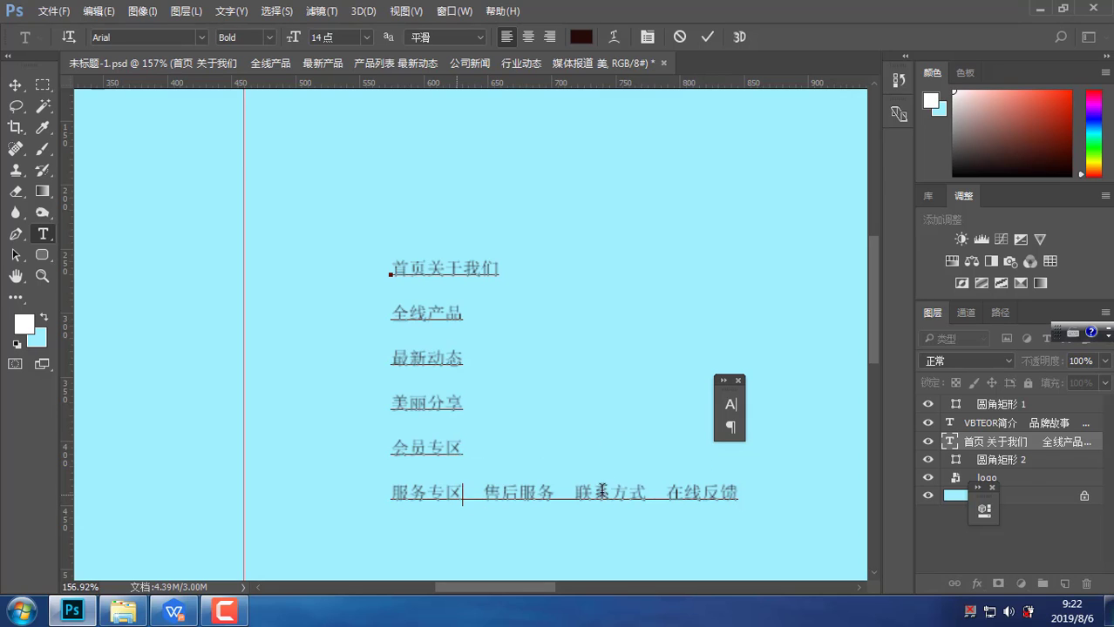
left_click_drag(601, 492, 738, 493)
key("BackSpace")
Remove the line breaks so that 全线产品, 最新动态, 美丽分享, 会员专区 and 服务专区 follow 关于我们 on one line
left_click(388, 311)
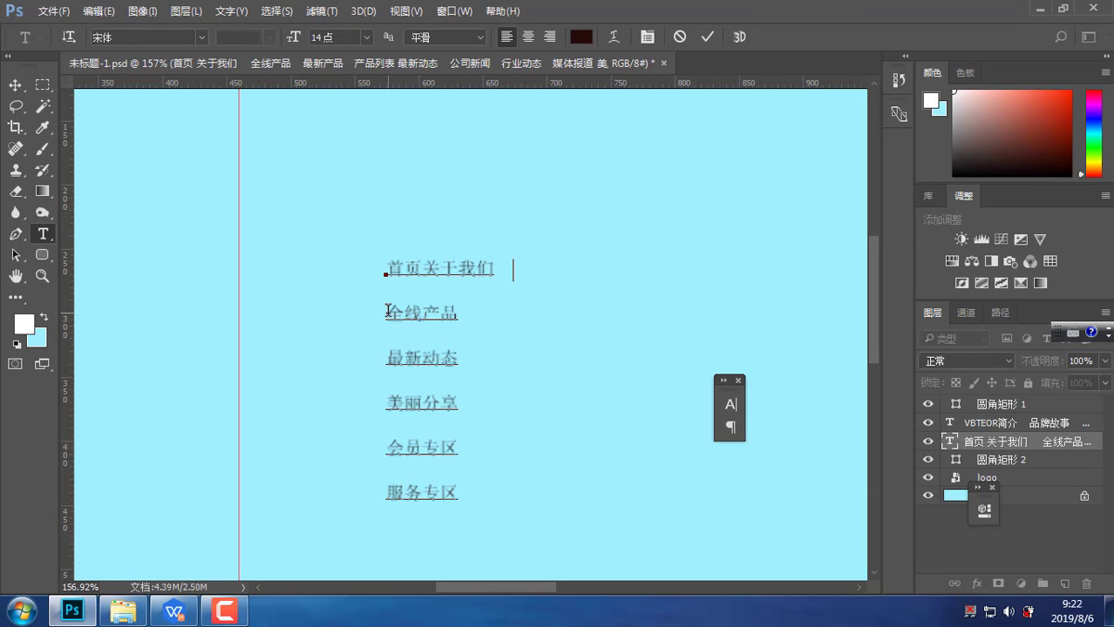
key("Delete")
left_click(385, 313)
key("Delete")
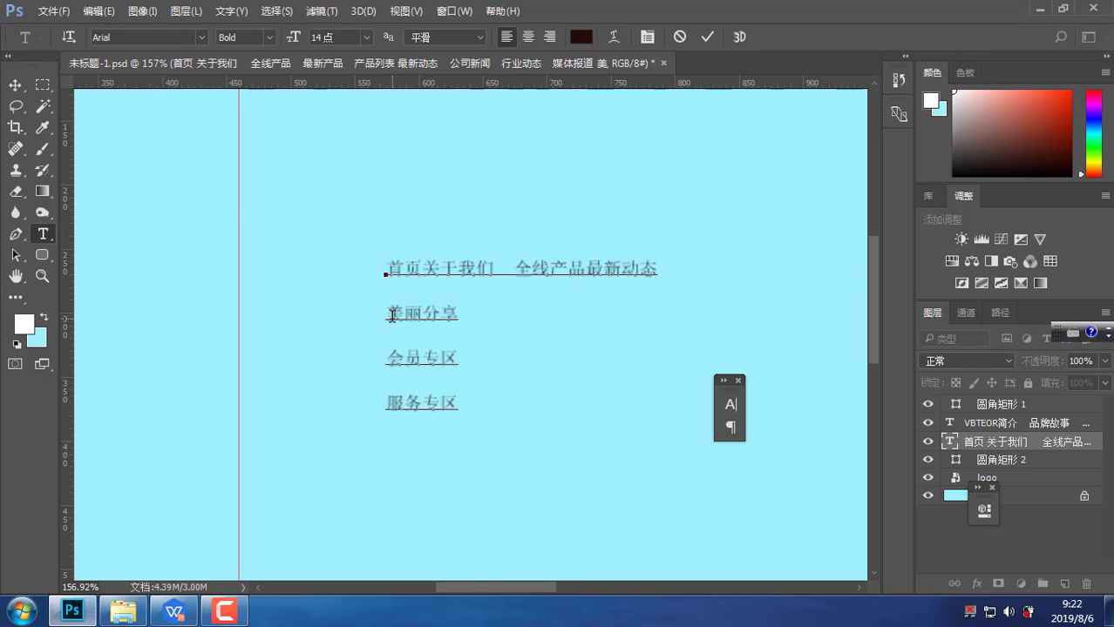
left_click(386, 324)
key("BackSpace")
left_click(388, 318)
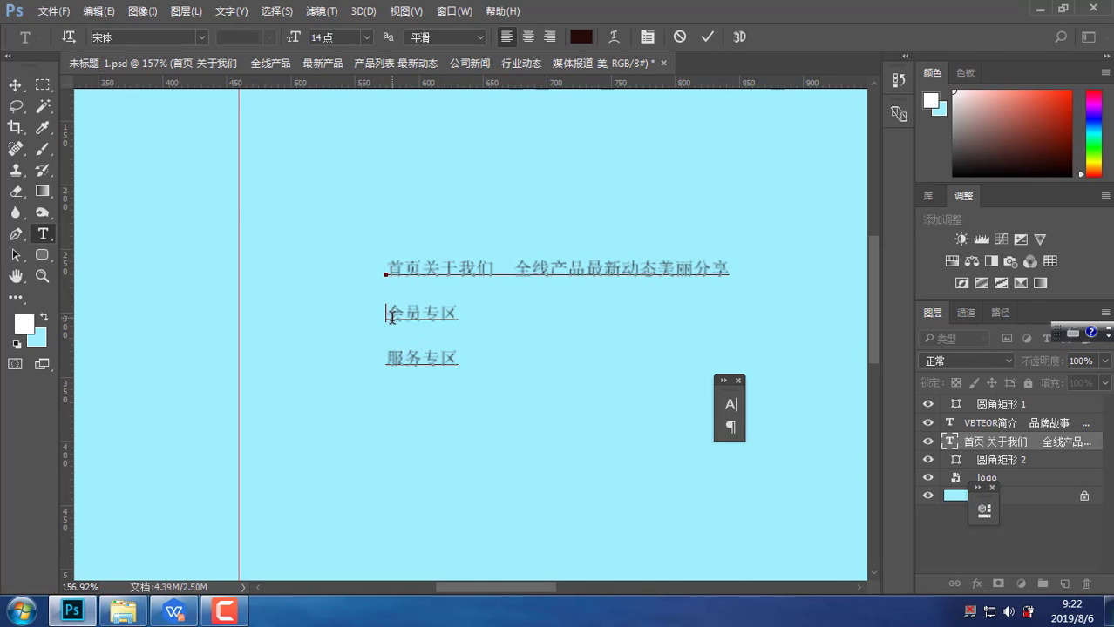
key("BackSpace")
left_click(388, 318)
key("BackSpace")
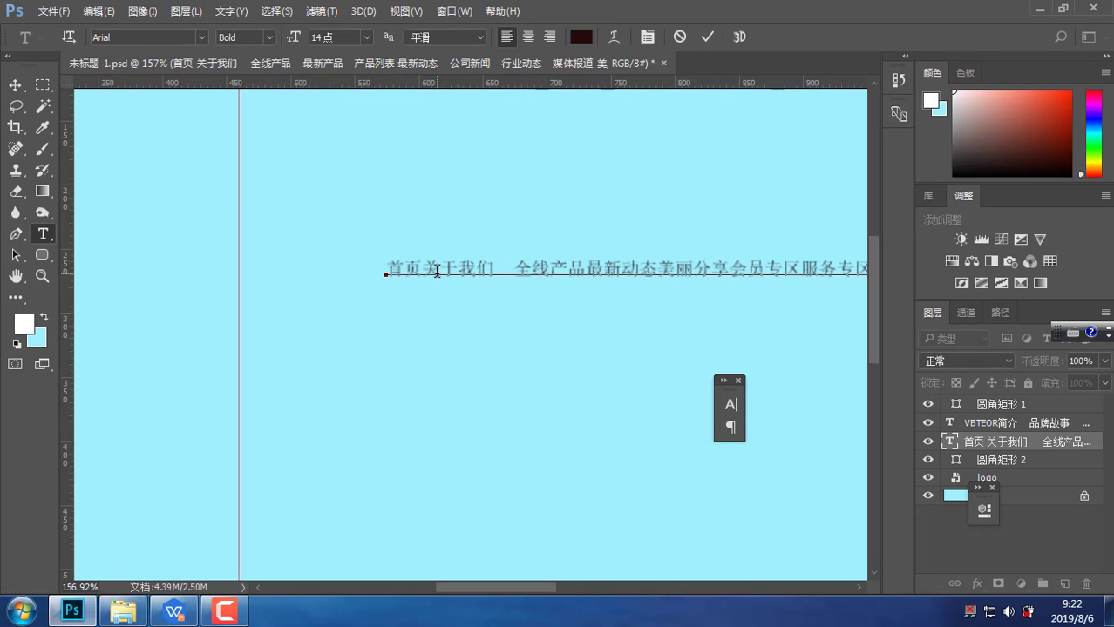
Delete the spaces between 关于我们 and 全线产品 and commit the menu text
left_click(465, 272)
left_click_drag(520, 273, 486, 275)
key("BackSpace")
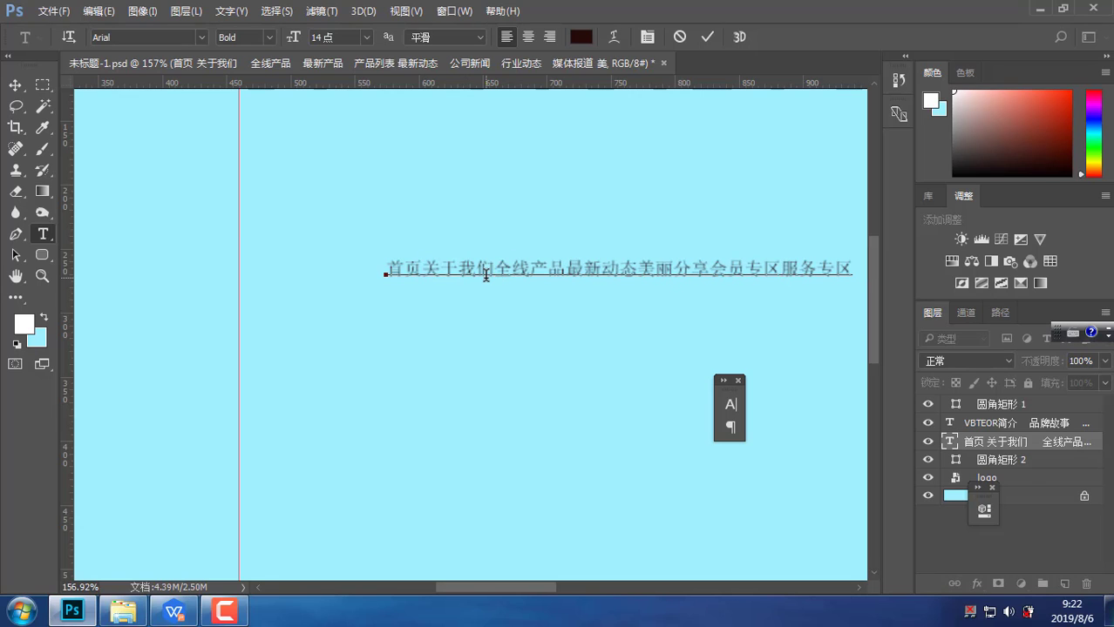
key("ctrl+Return")
Recolor the whole single-line main menu text white
scroll(503, 276, "down", 4)
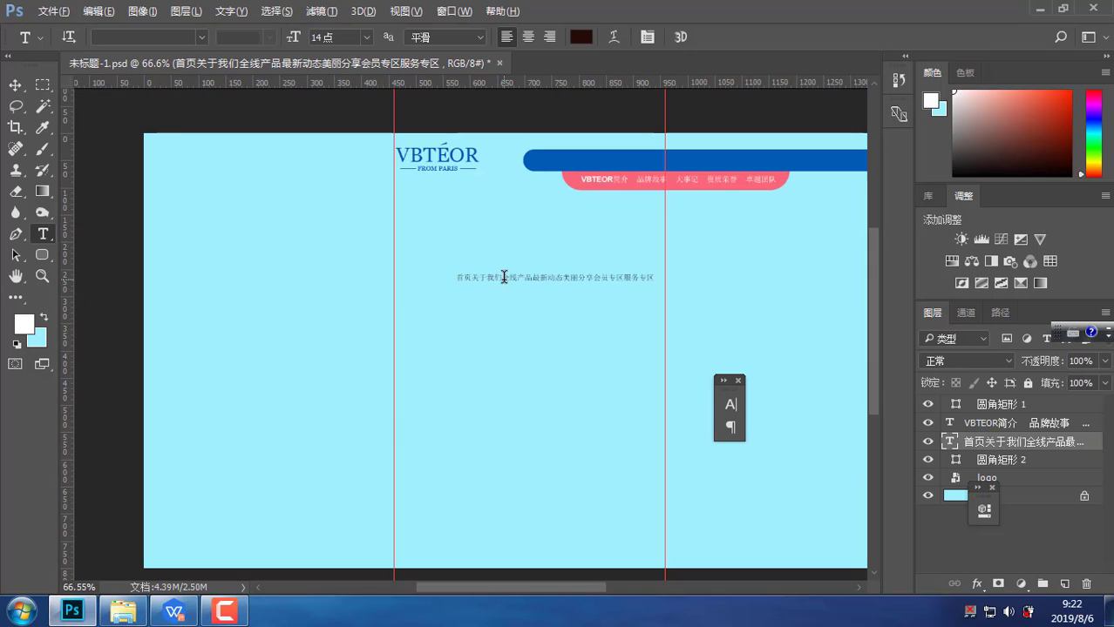
left_click(522, 276)
key("ctrl+a")
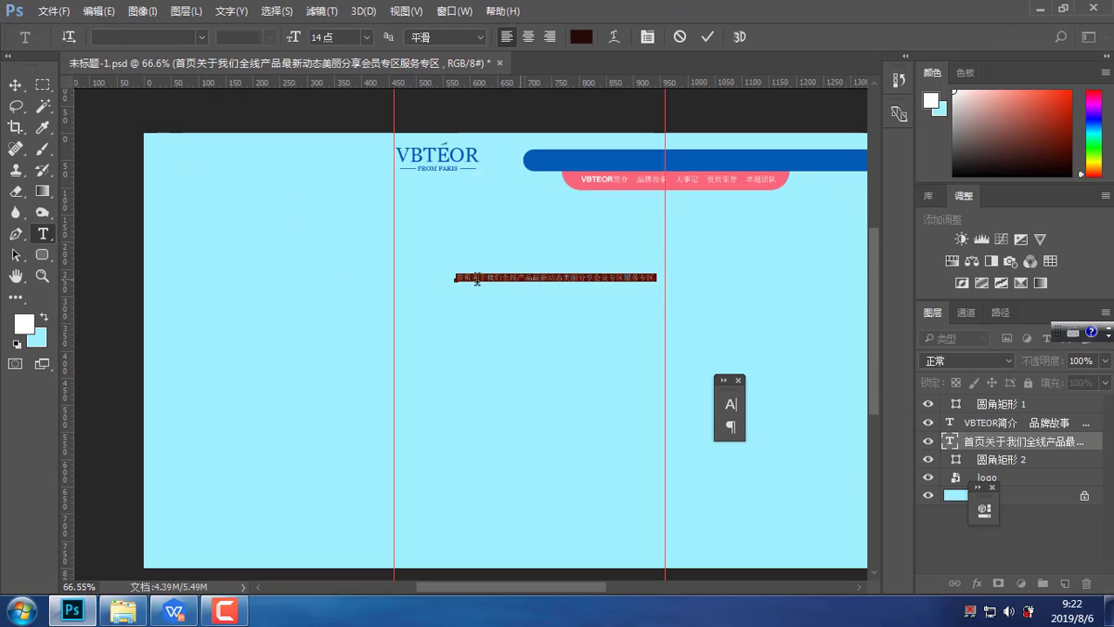
left_click(21, 326)
left_click(1057, 218)
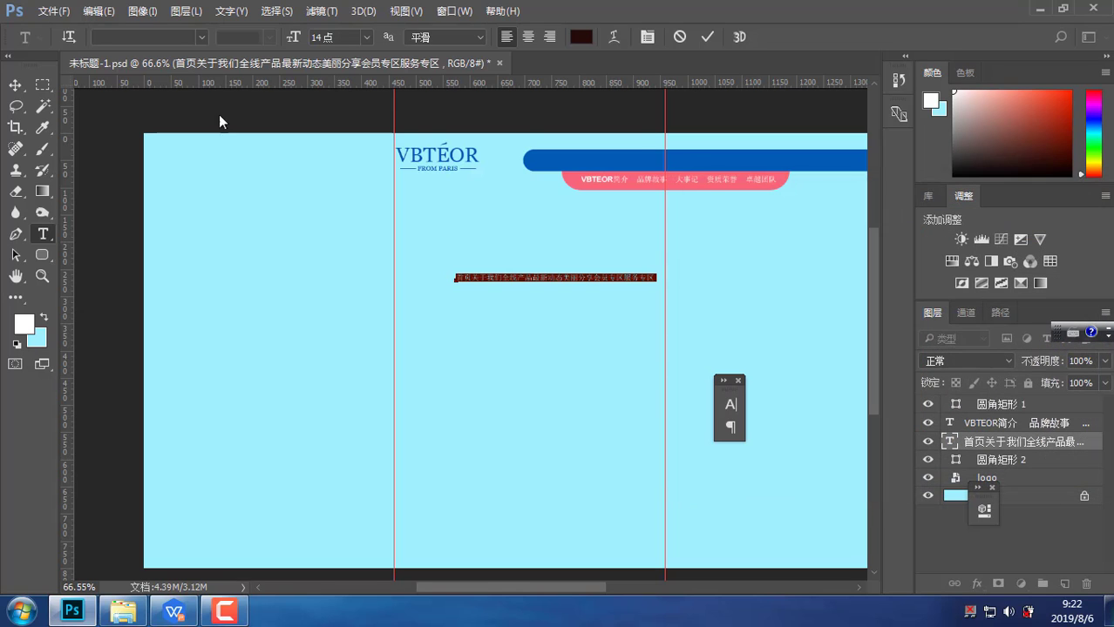
left_click(15, 84)
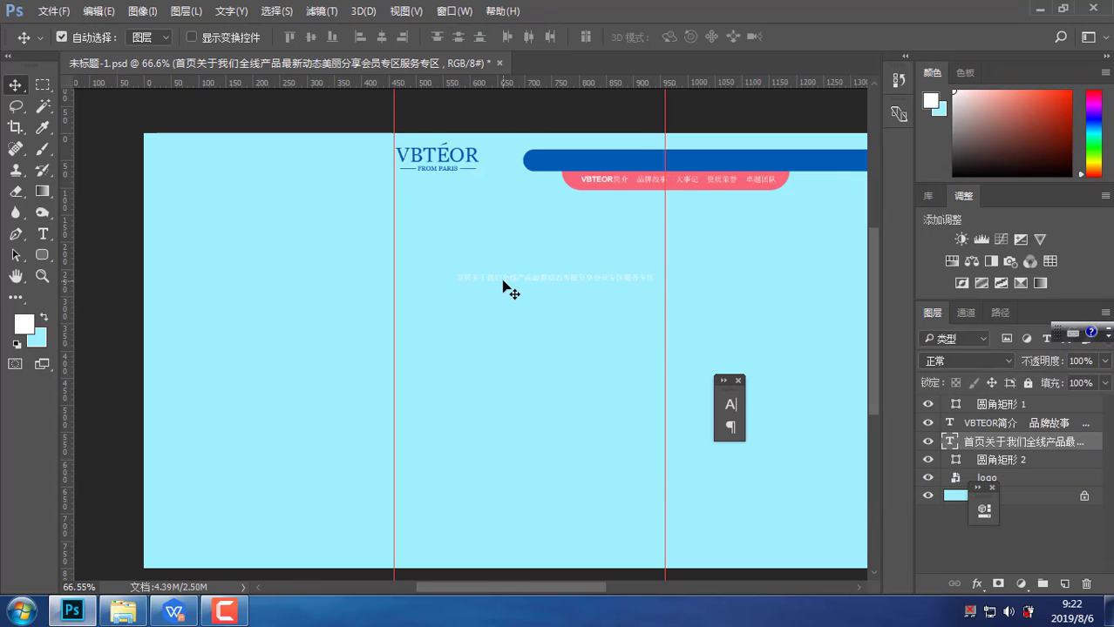
Move the main menu line onto the blue navigation bar and bring its layer to the front
left_click_drag(505, 287, 581, 166)
key("ctrl+shift+bracketright")
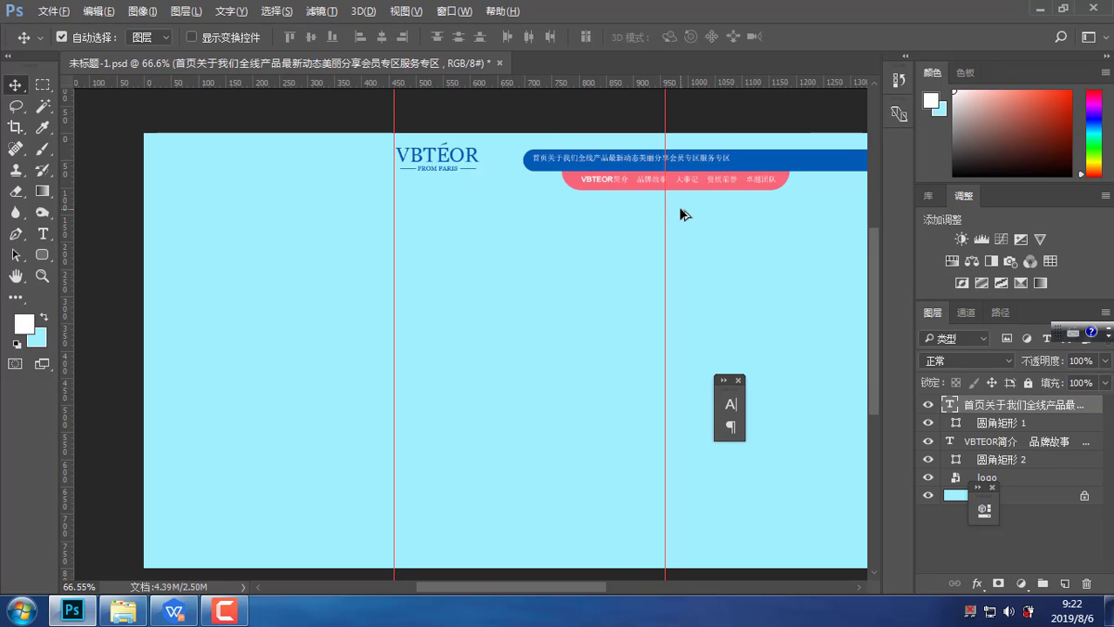
scroll(682, 213, "up", 3)
left_click_drag(615, 251, 109, 380)
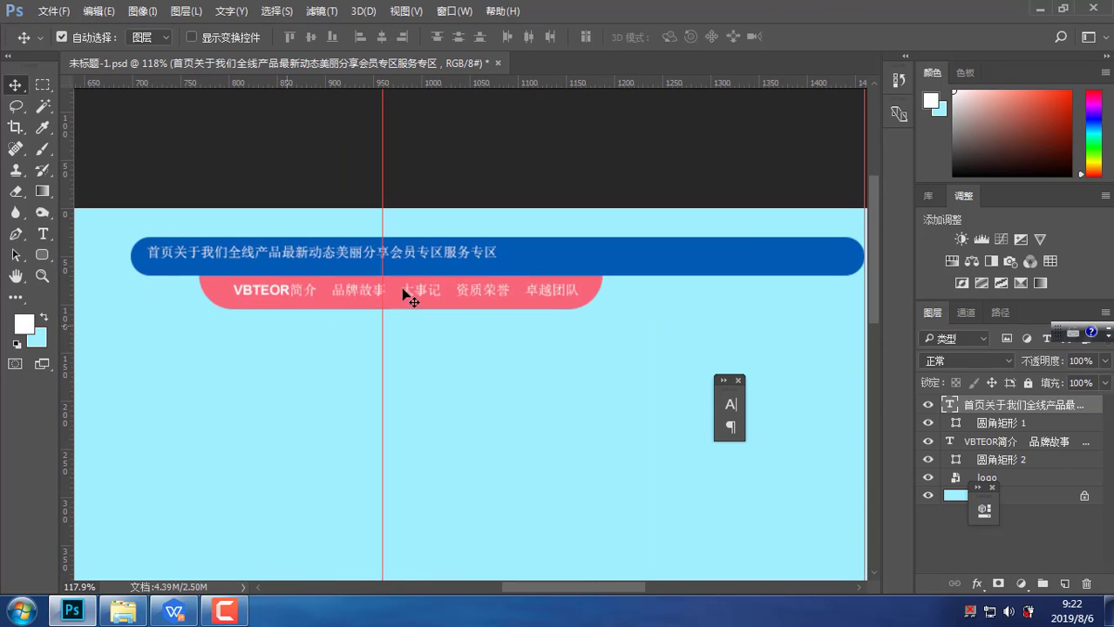
left_click_drag(479, 259, 507, 264)
Try to apply the 方正兰亭黑简体 font to the whole main menu text
key("t")
double_click(425, 254)
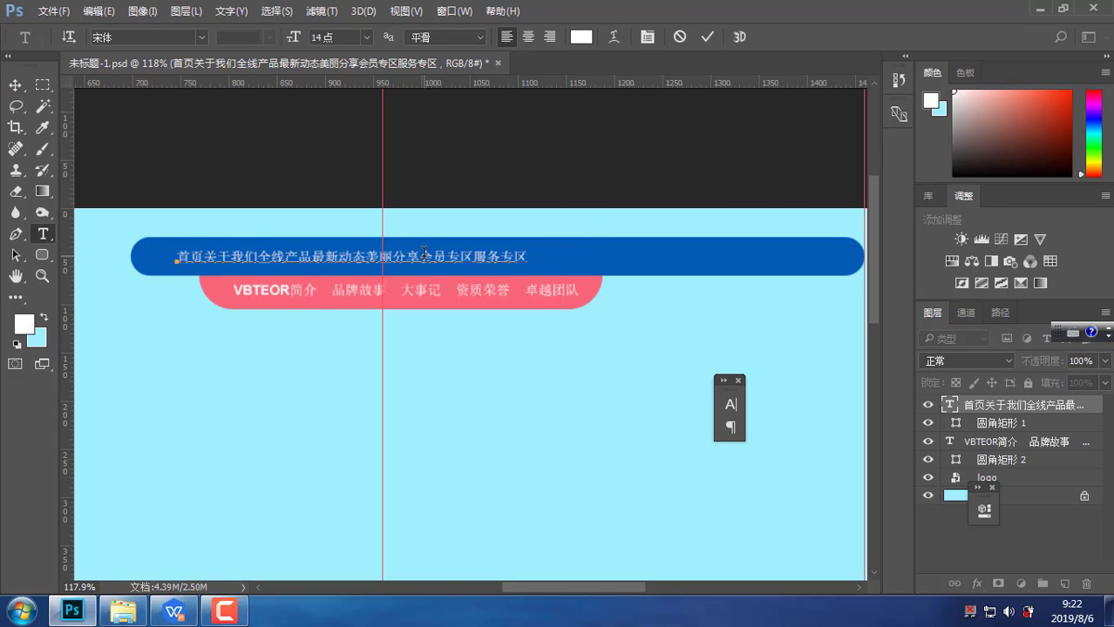
key("ctrl+t")
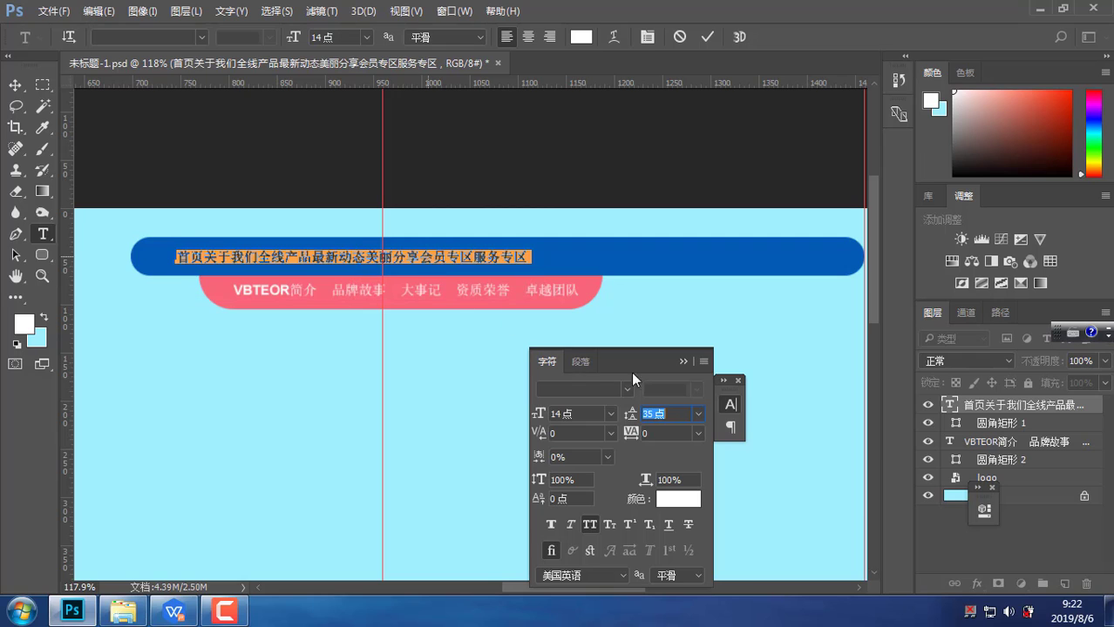
left_click_drag(646, 363, 693, 328)
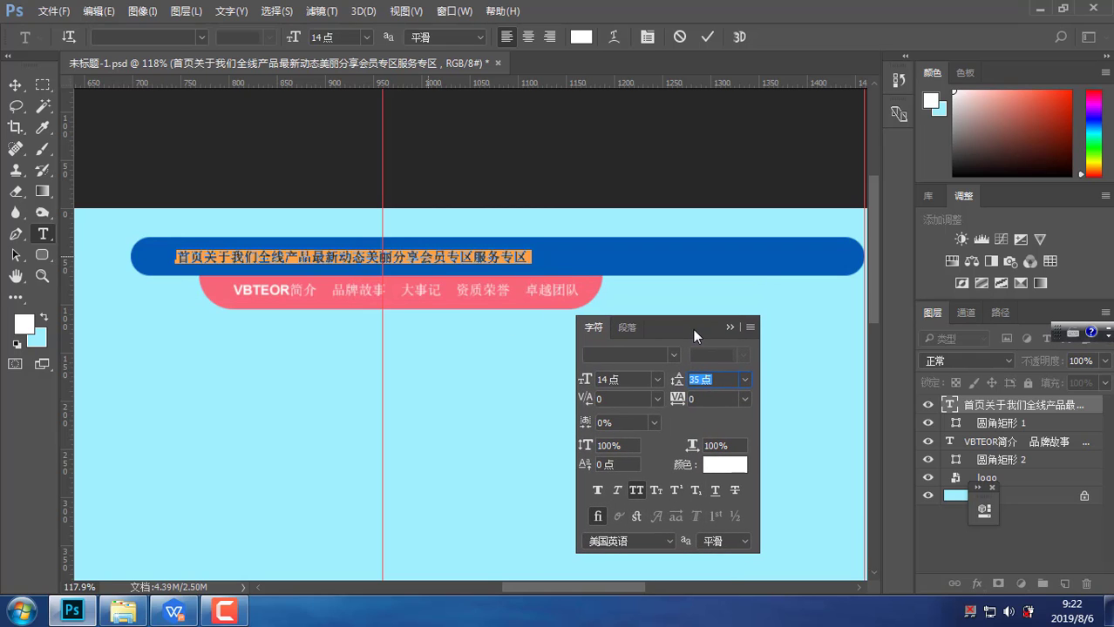
left_click(676, 354)
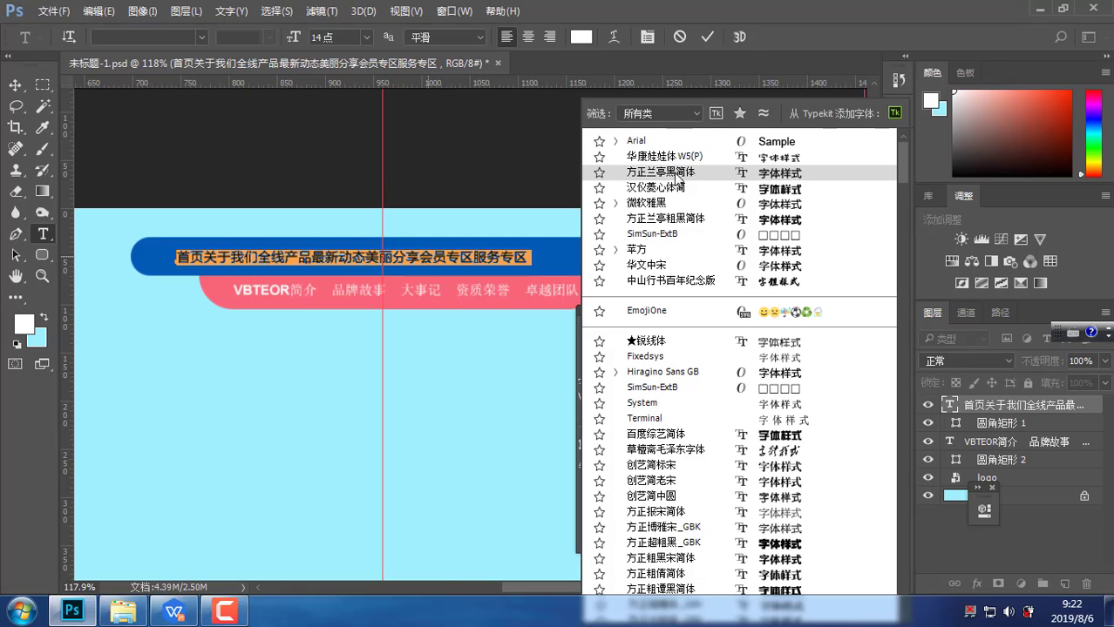
left_click(674, 174)
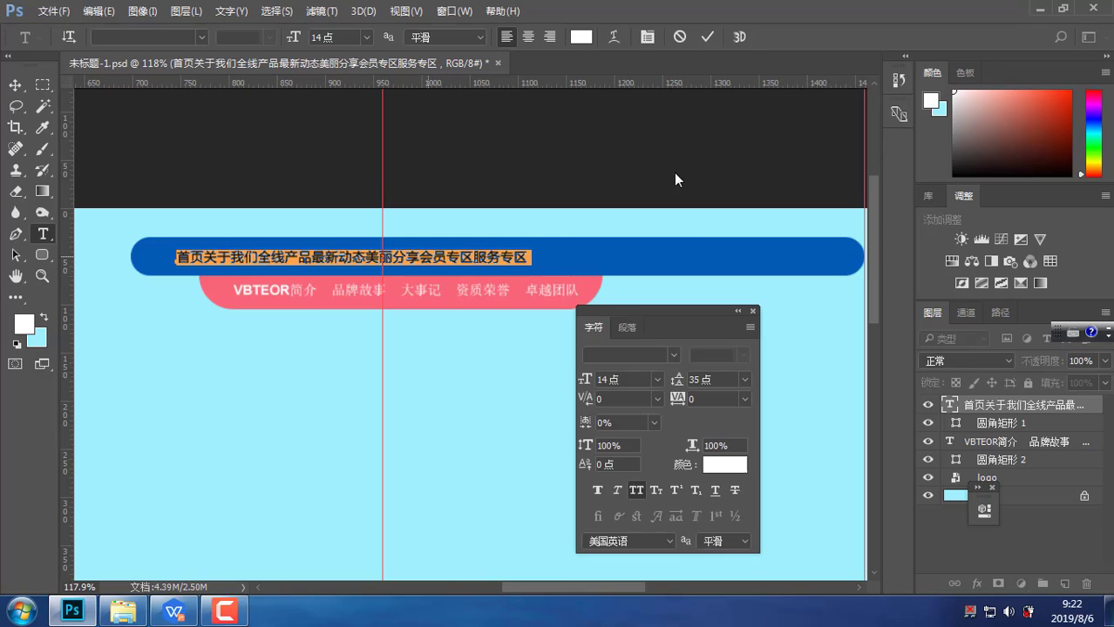
Browse the available fonts for a typeface for the selected main menu text
left_click(673, 356)
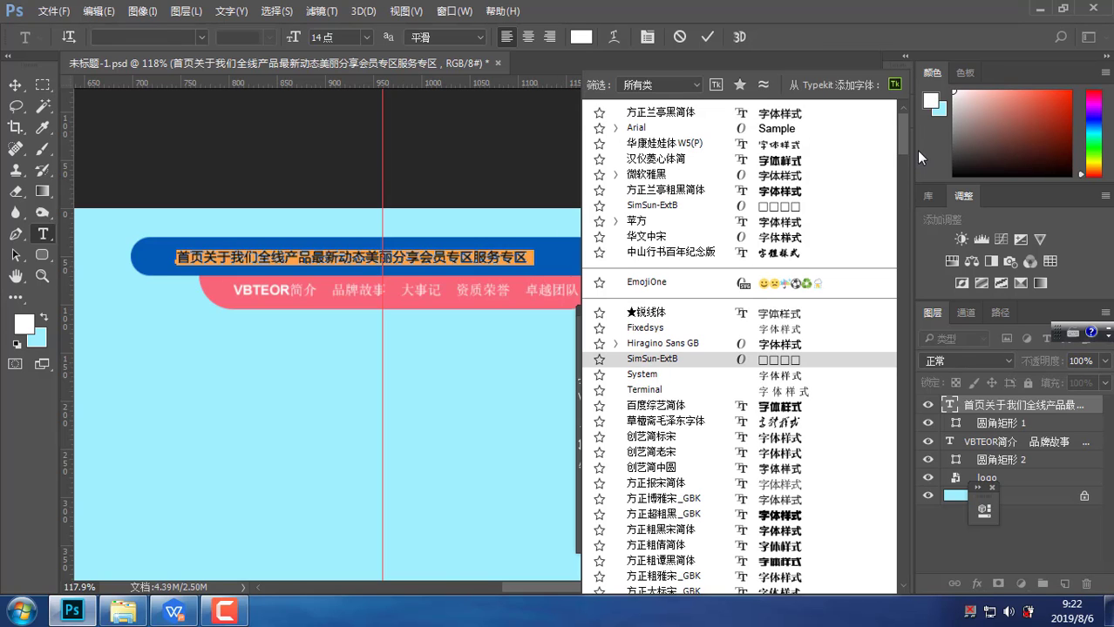
left_click_drag(902, 144, 915, 257)
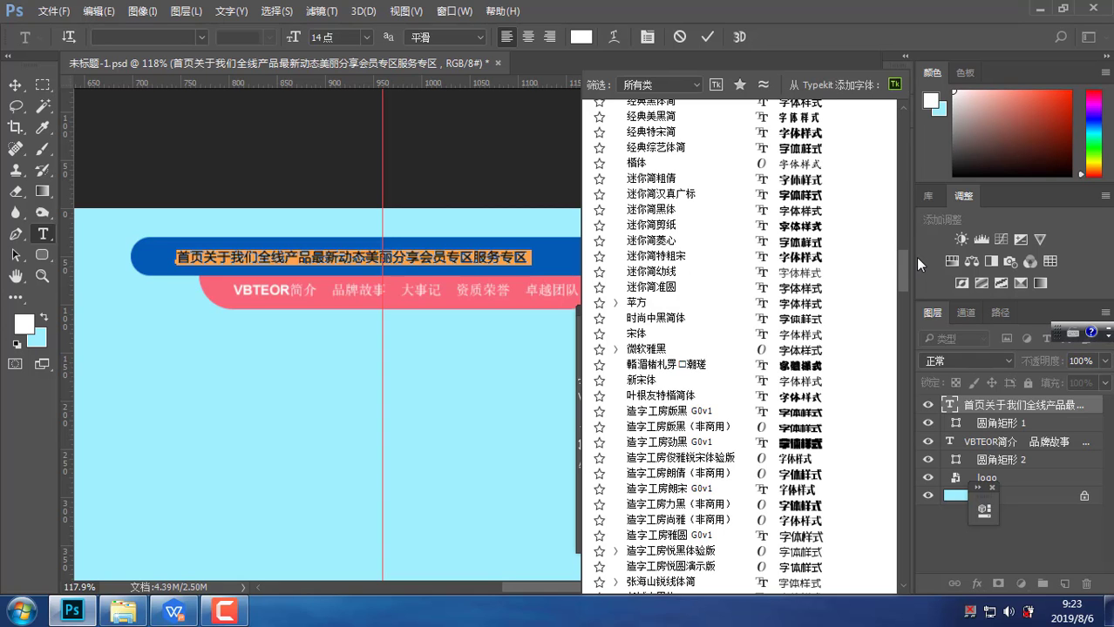
left_click_drag(915, 257, 833, 256)
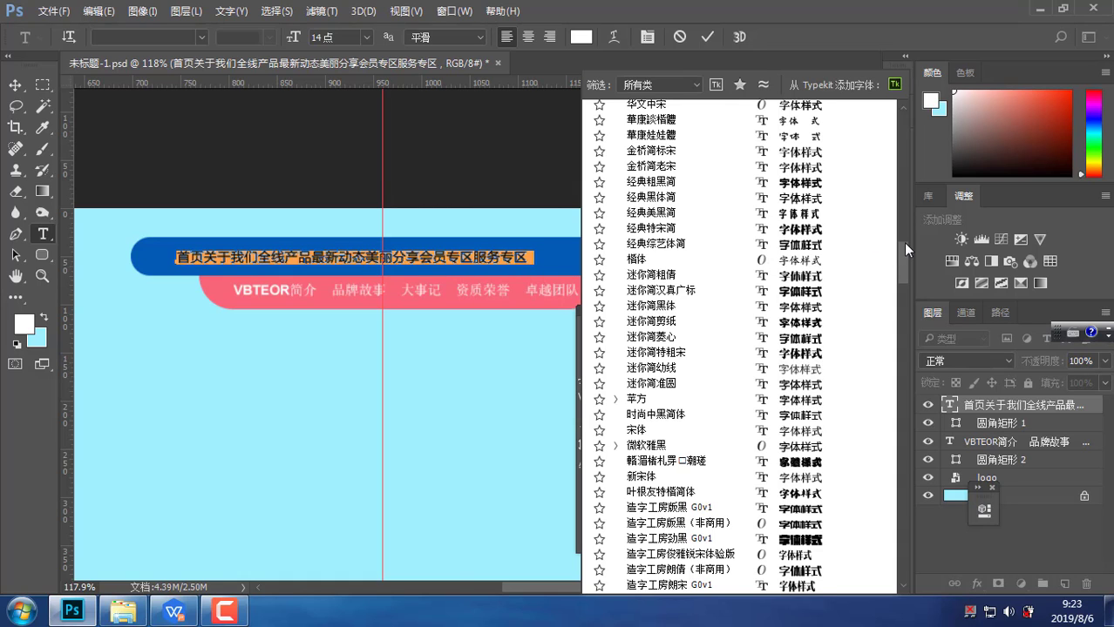
scroll(905, 231, "up", 1)
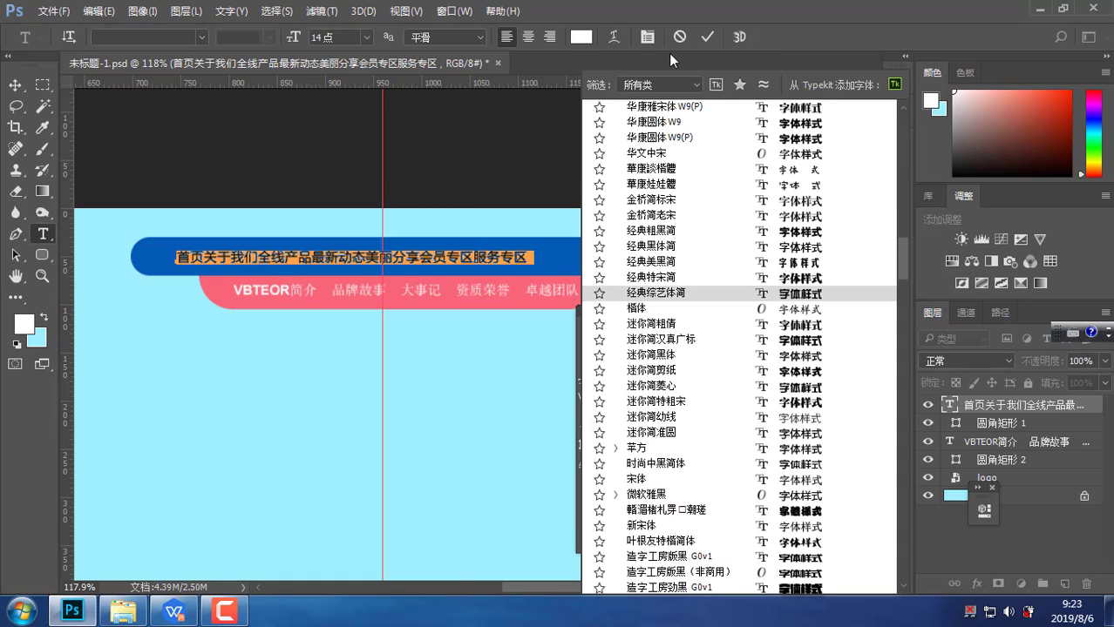
scroll(669, 53, "up", 5)
scroll(905, 231, "up", 7)
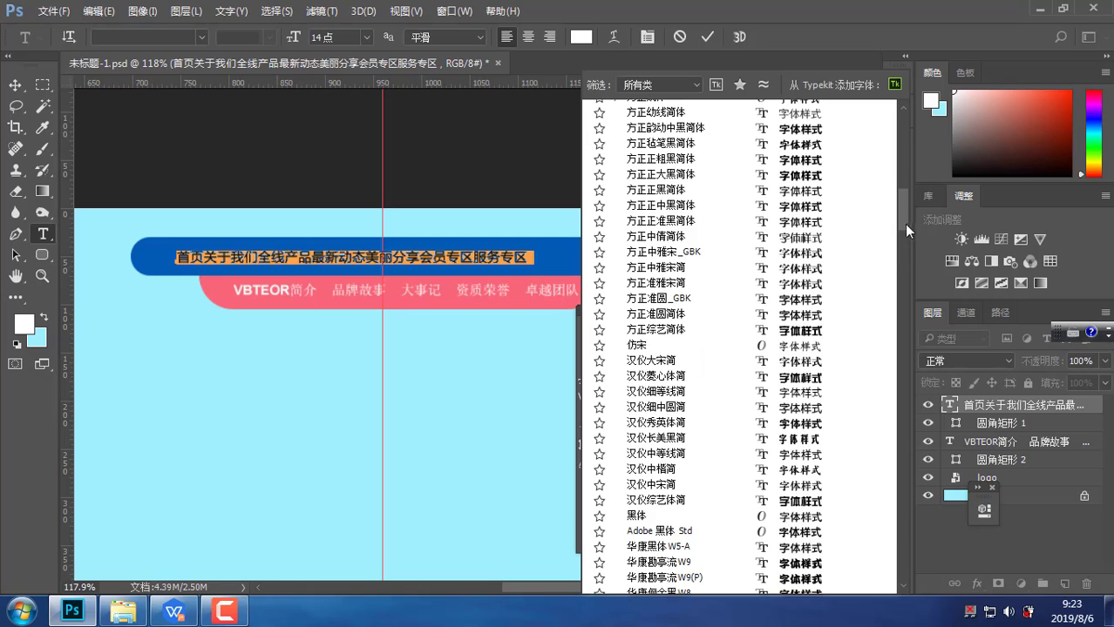
left_click(450, 262)
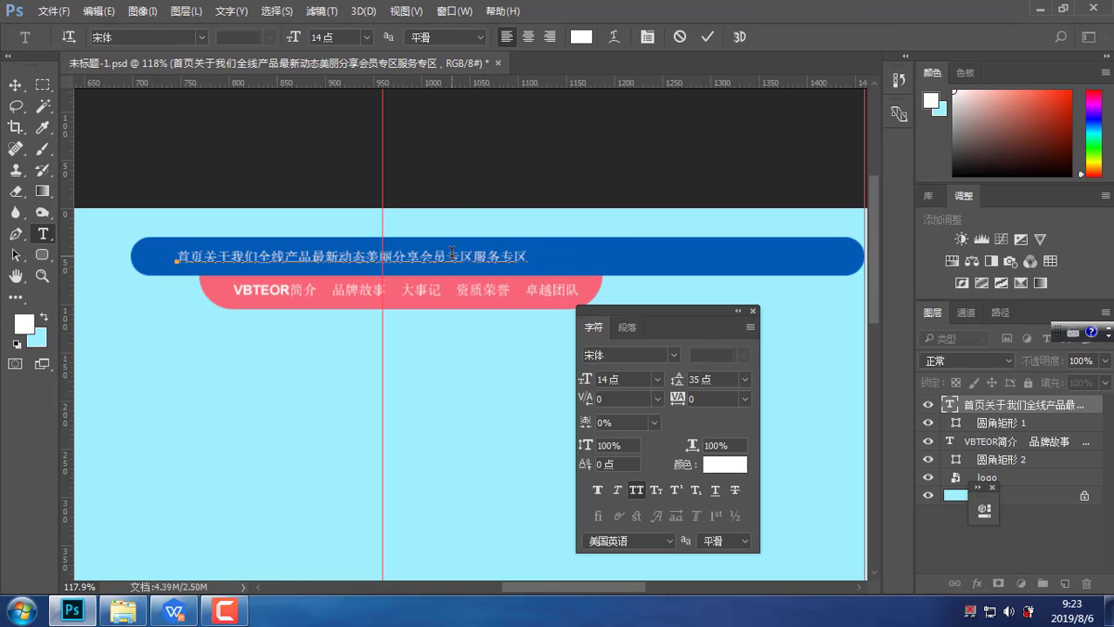
Set the font of the whole main menu text to 方正兰亭黑简体
key("ctrl+a")
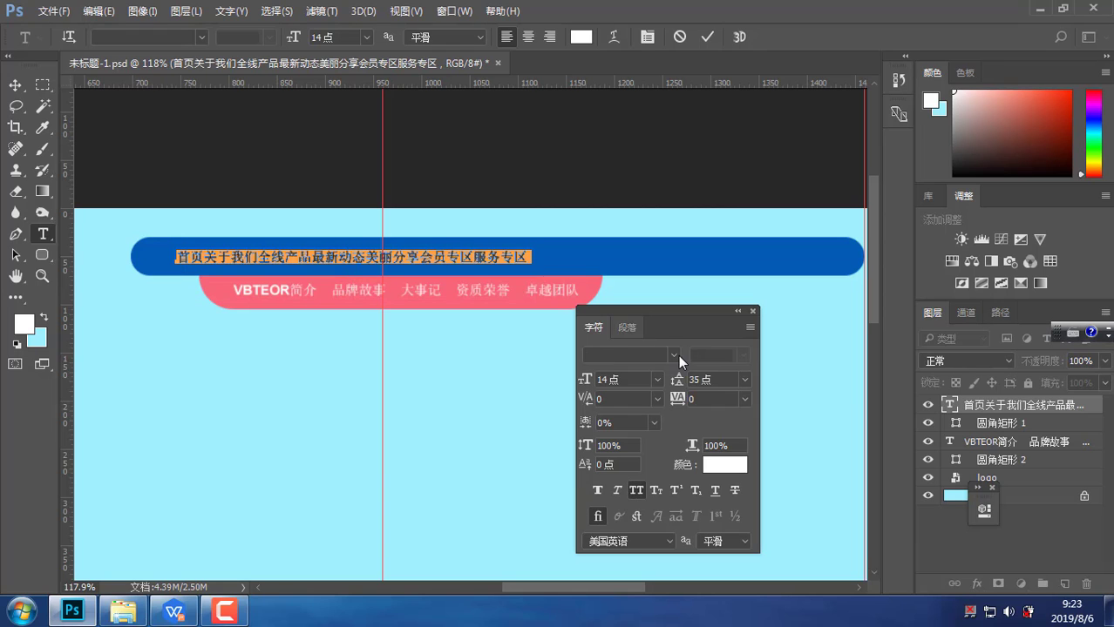
left_click(673, 355)
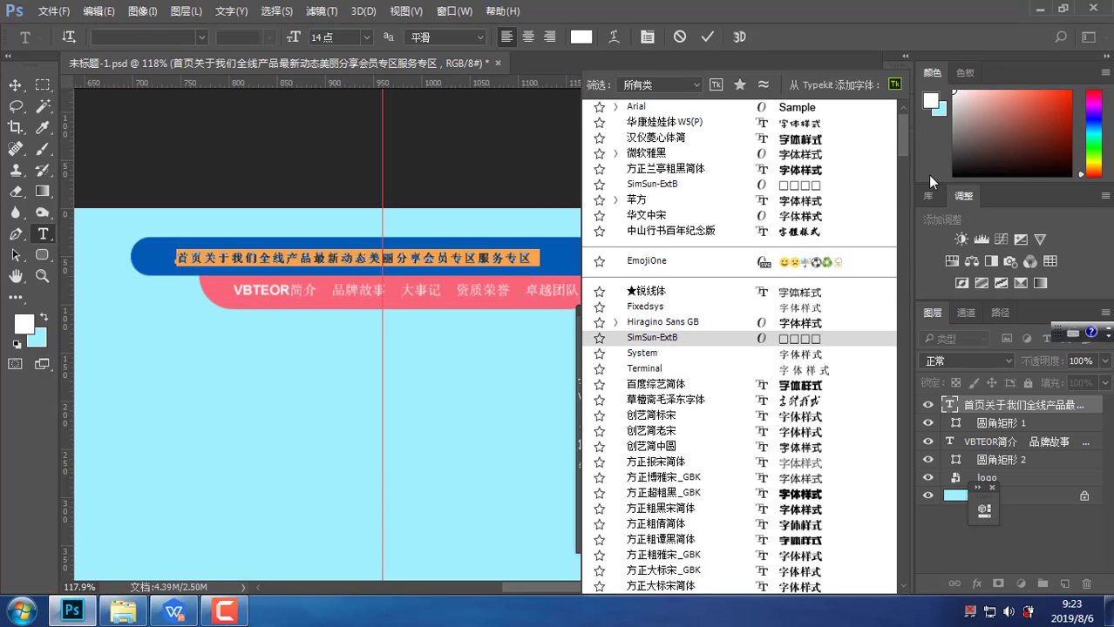
scroll(721, 167, "up", 1)
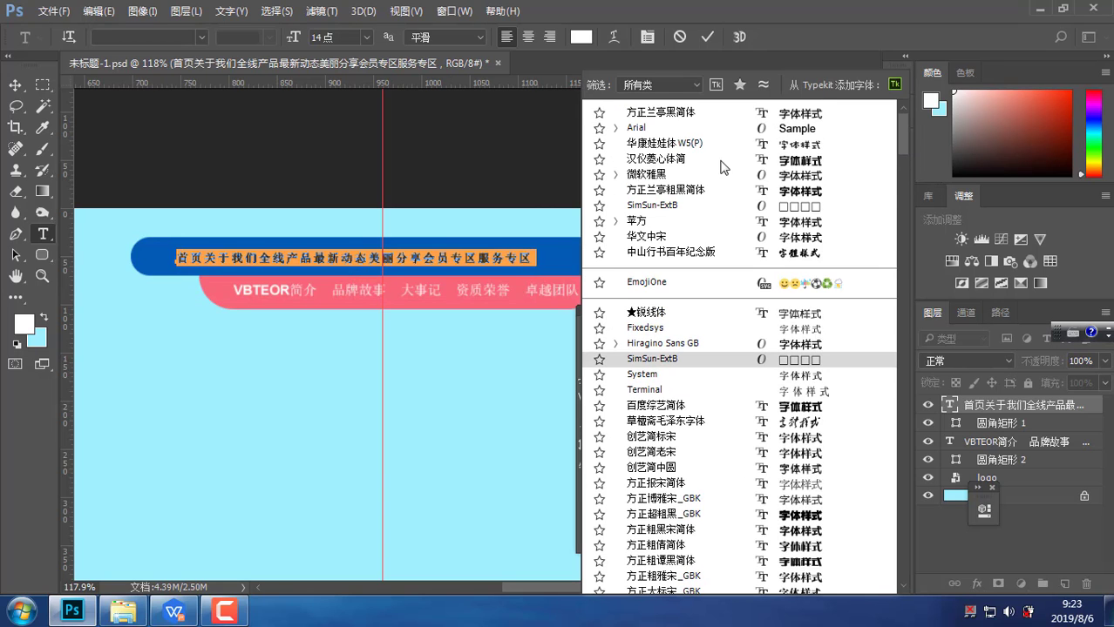
left_click(686, 111)
left_click(417, 257)
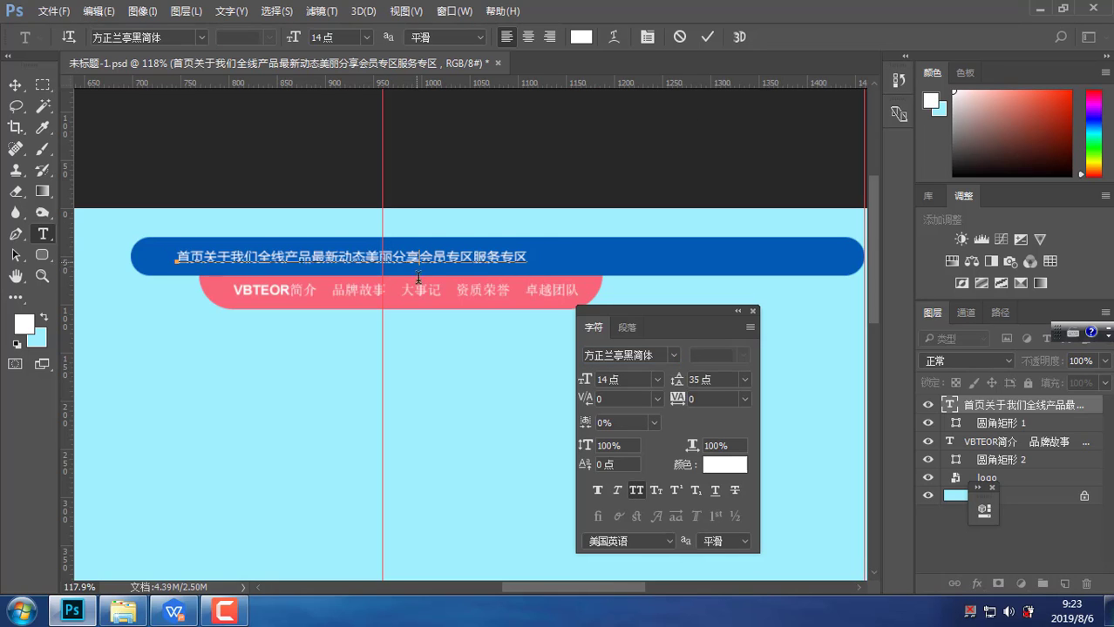
left_click(419, 290)
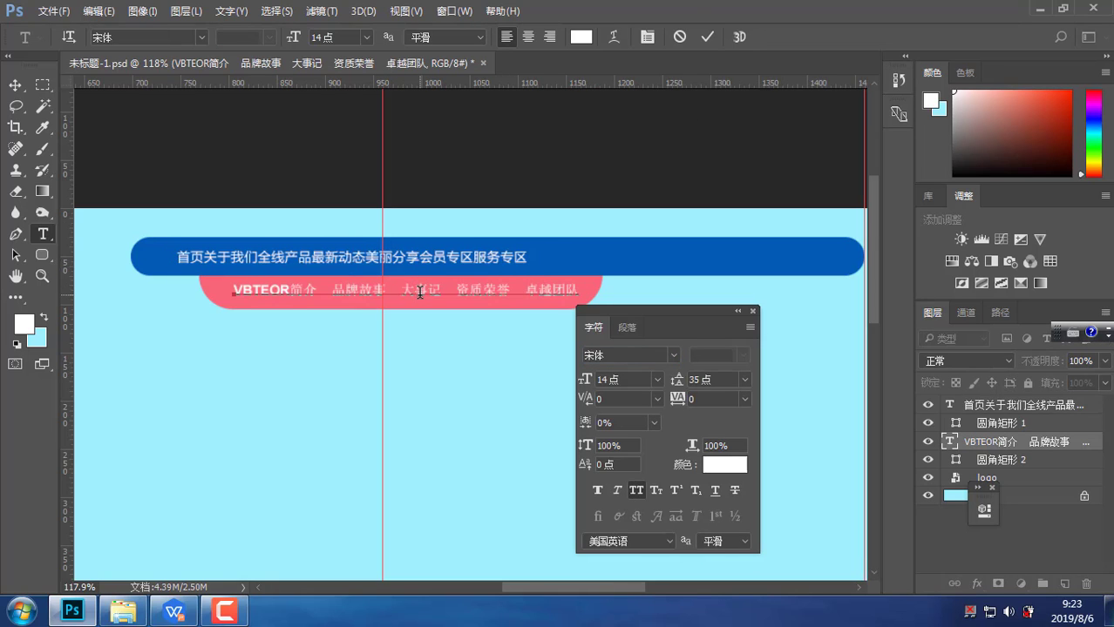
key("ctrl+a")
left_click(675, 354)
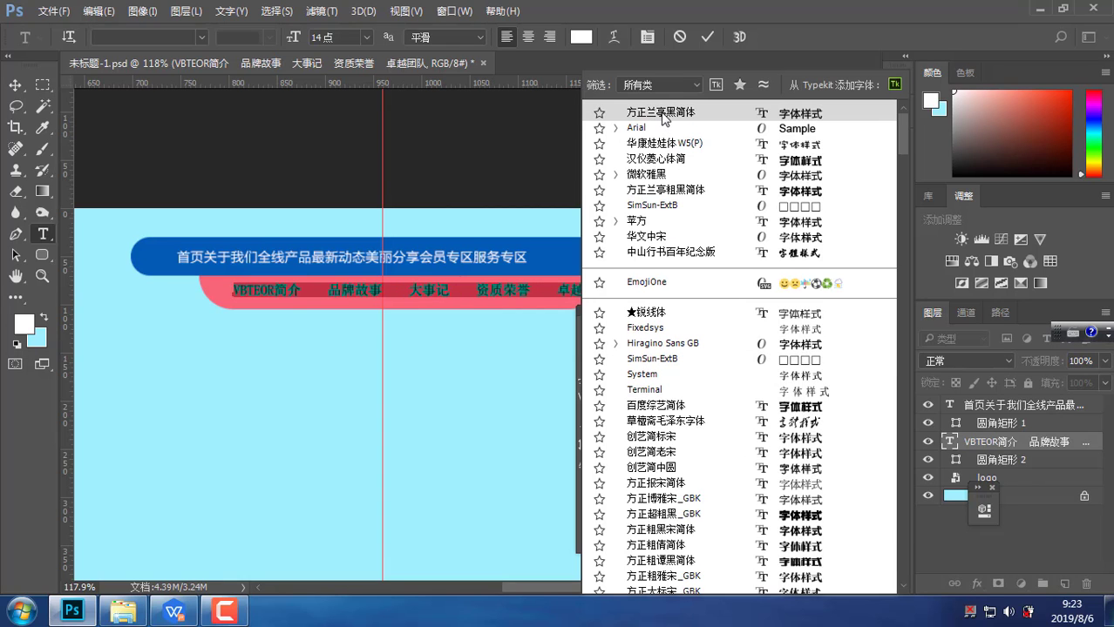
key("Escape")
left_click(503, 287)
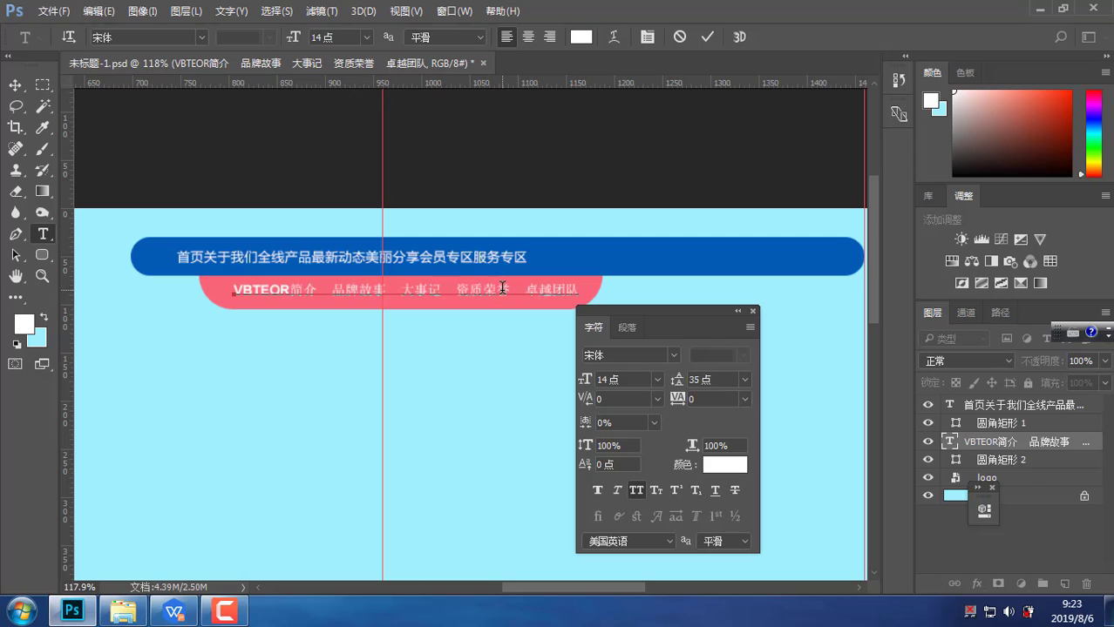
key("ctrl+a")
left_click(781, 323)
left_click(736, 314)
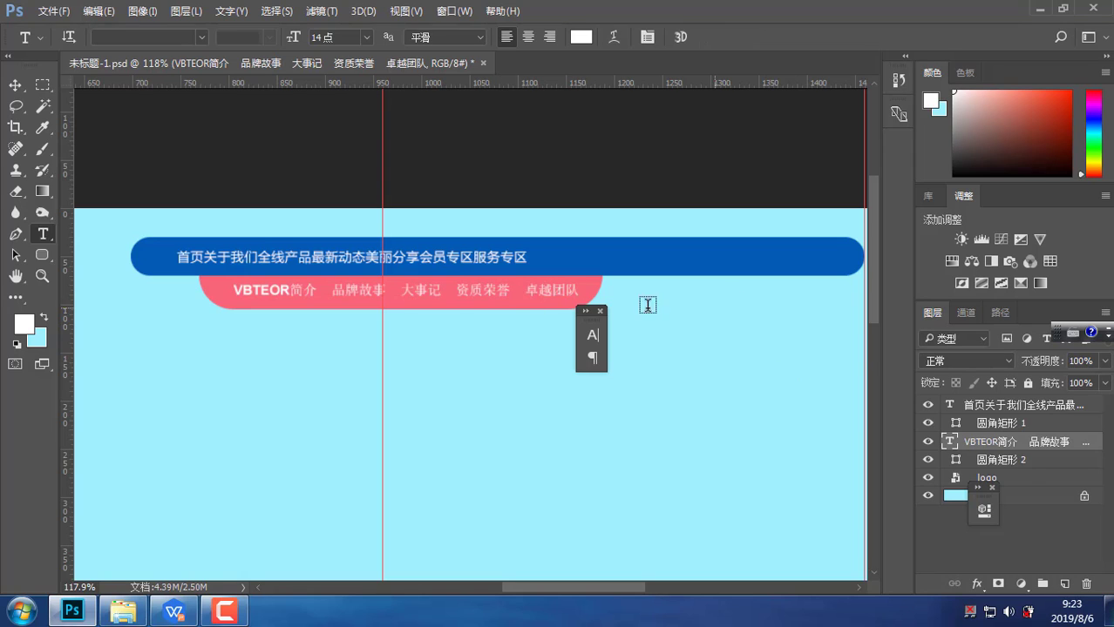
Insert a gap of spaces between 首页 and 关于我们 in the main menu text and copy those spaces
left_click_drag(271, 368, 318, 343)
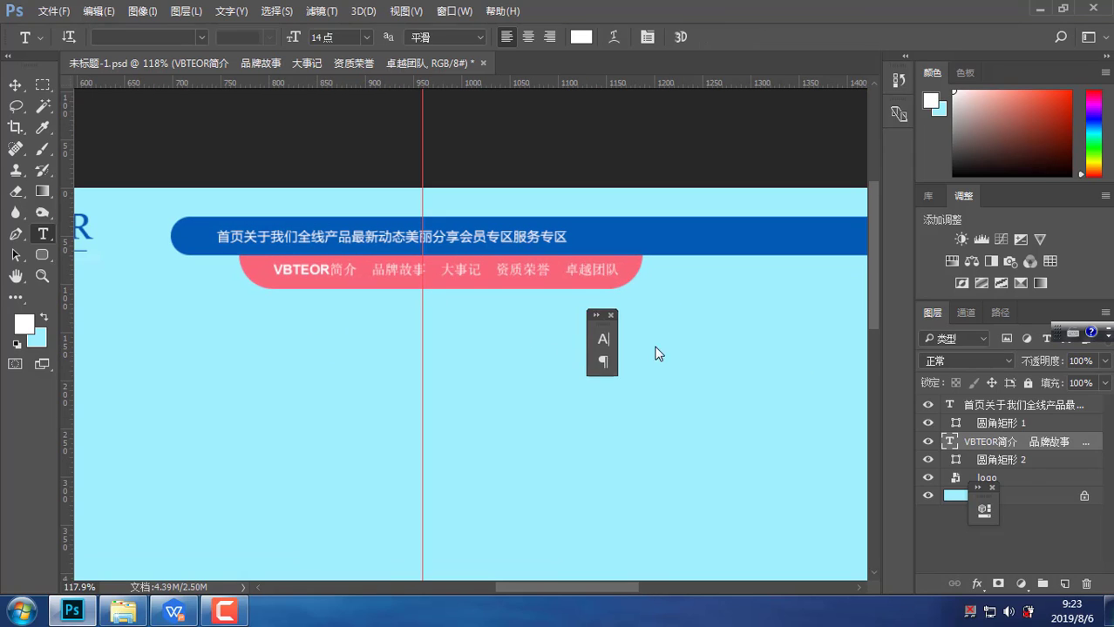
left_click_drag(590, 311, 827, 478)
left_click_drag(369, 365, 378, 389)
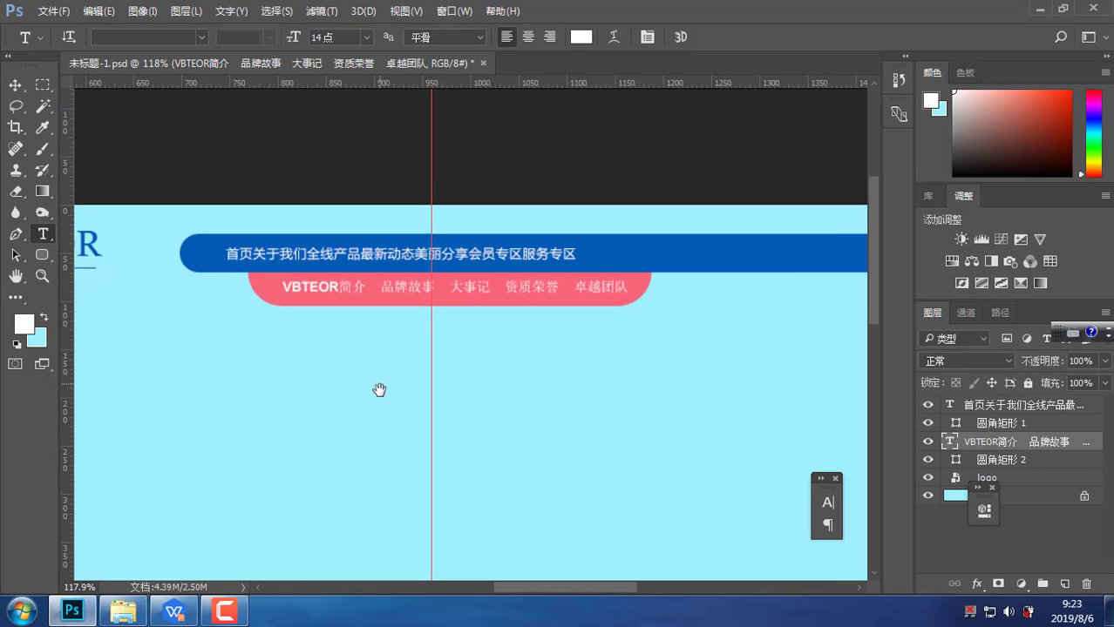
left_click(315, 256)
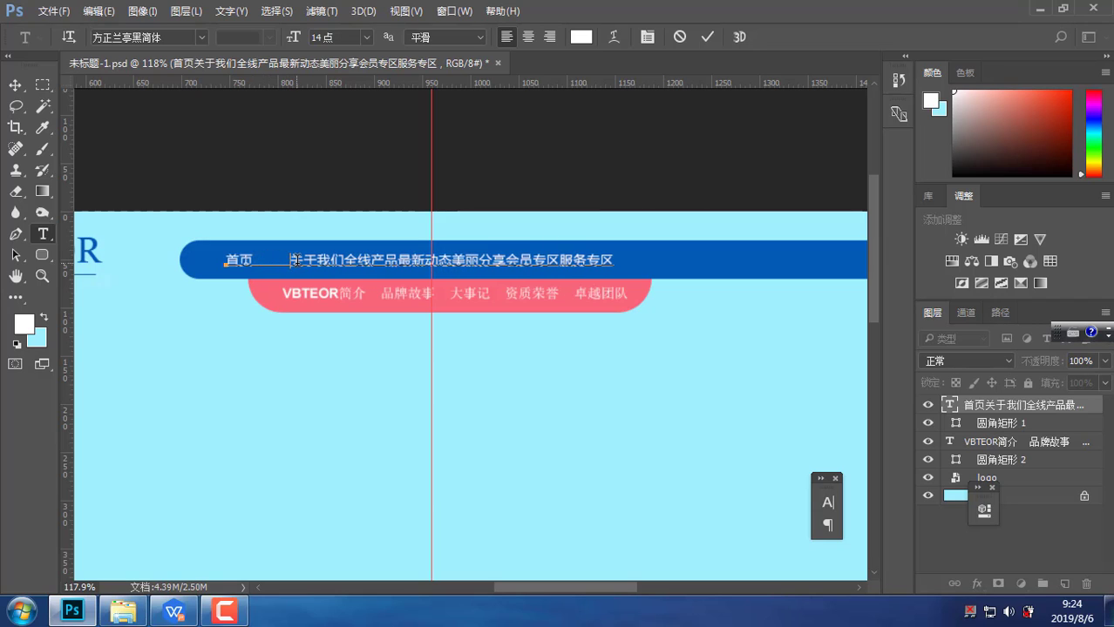
left_click_drag(294, 261, 252, 263)
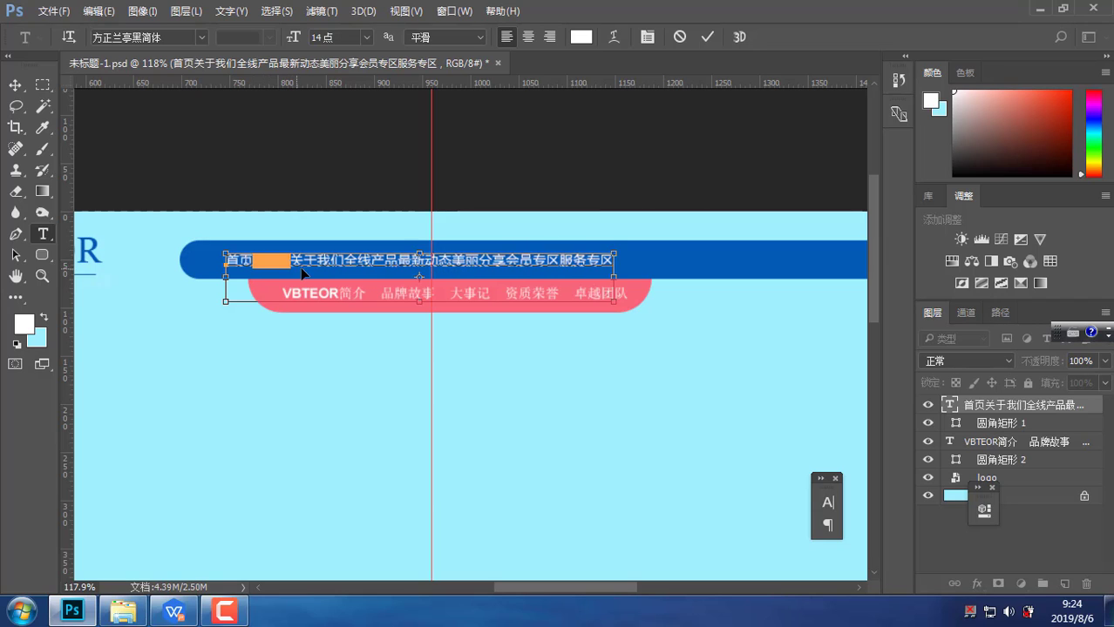
Paste the copied gap after 关于我们, 全线产品 and 最新动态 in the main menu text
left_click(348, 258)
key("ctrl+v")
left_click(433, 260)
key("ctrl+v")
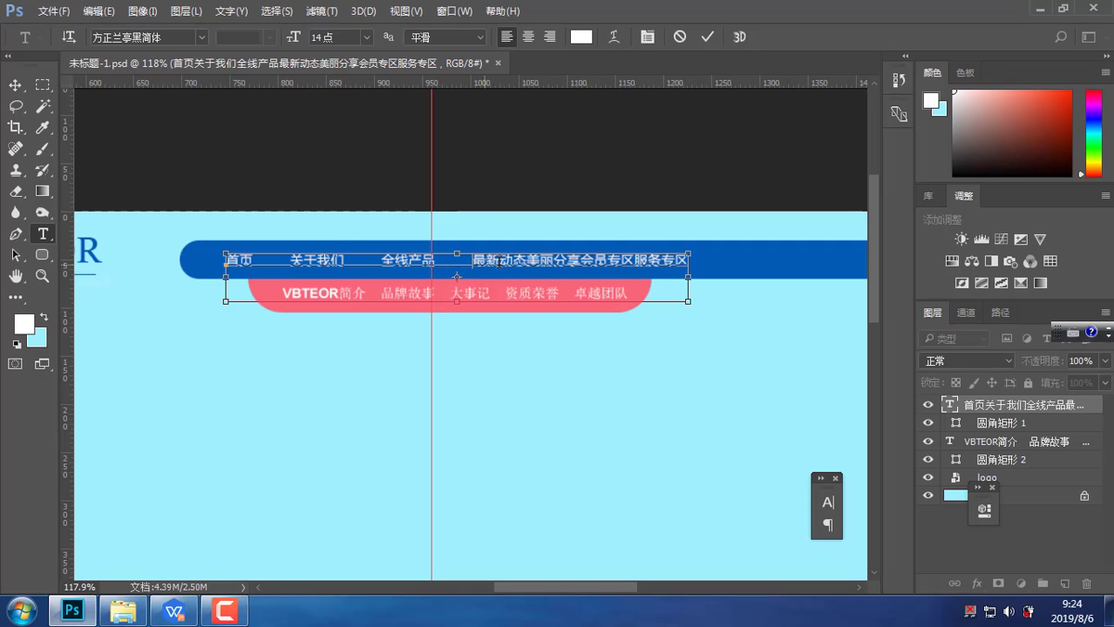
key("ctrl")
left_click(528, 262)
key("ctrl+v")
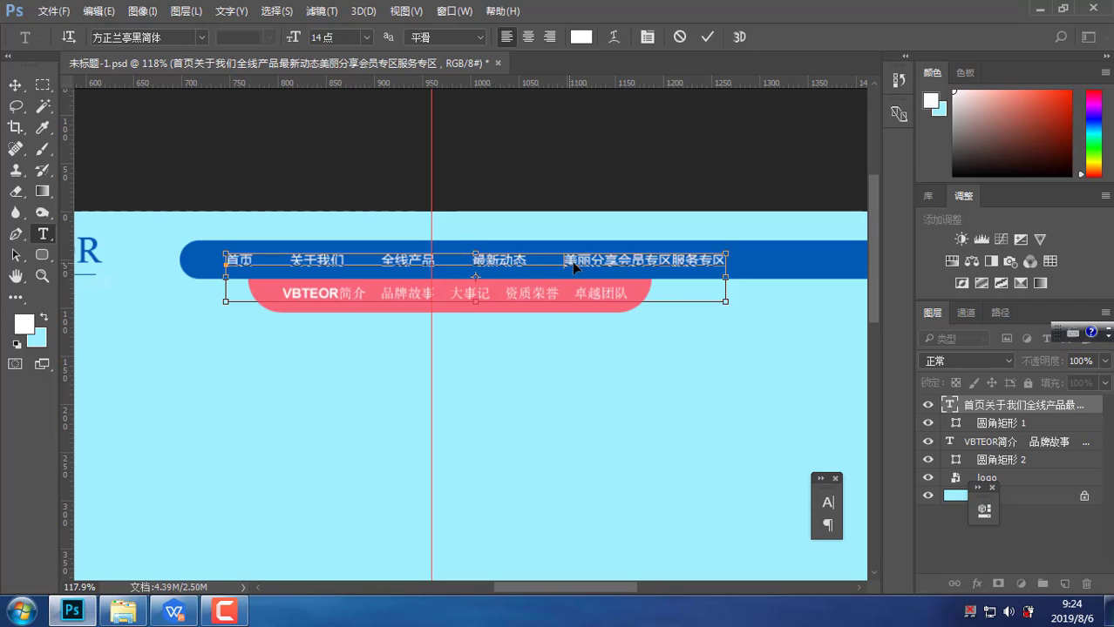
Paste the same gap after 美丽分享 and 会员专区, and commit the main menu text
left_click(622, 259)
key("ctrl+v")
left_click(710, 261)
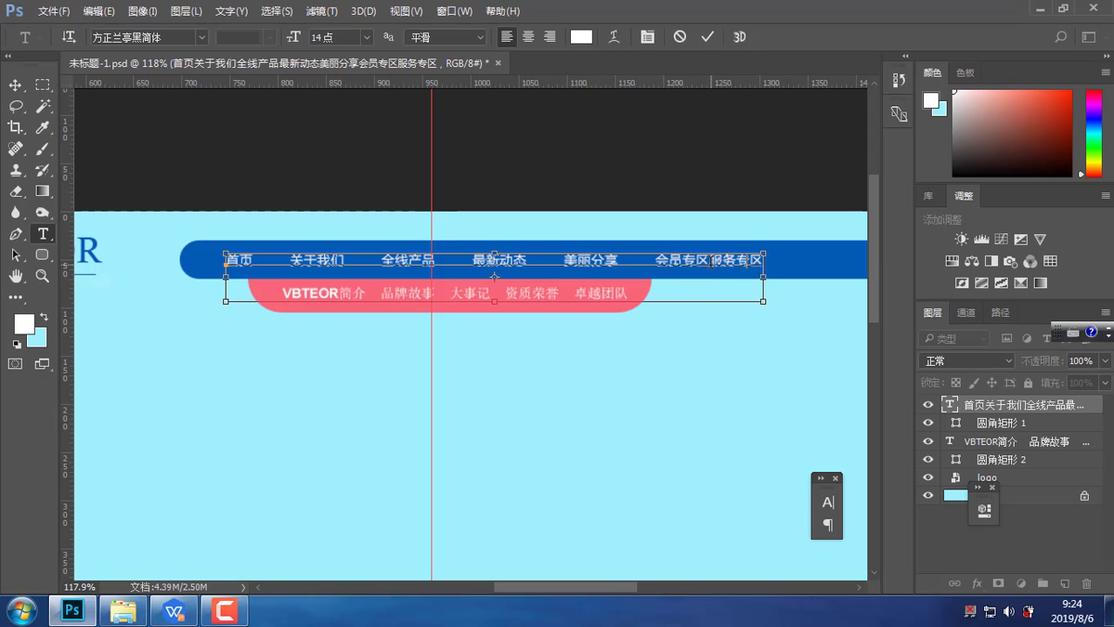
key("ctrl+v")
left_click(707, 36)
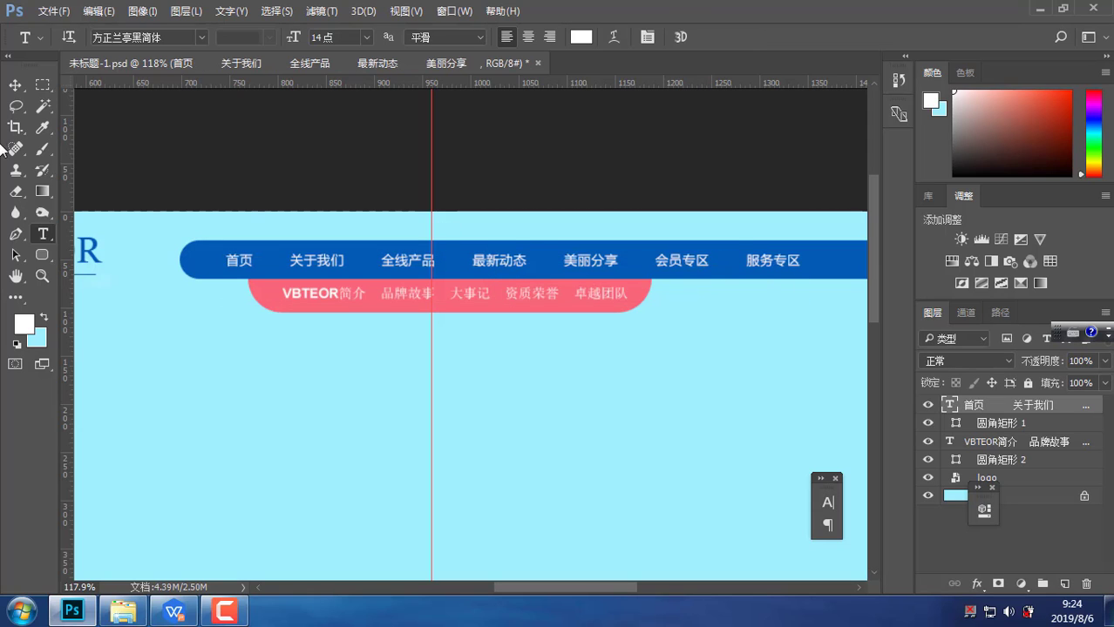
left_click(15, 85)
scroll(408, 369, "down", 3)
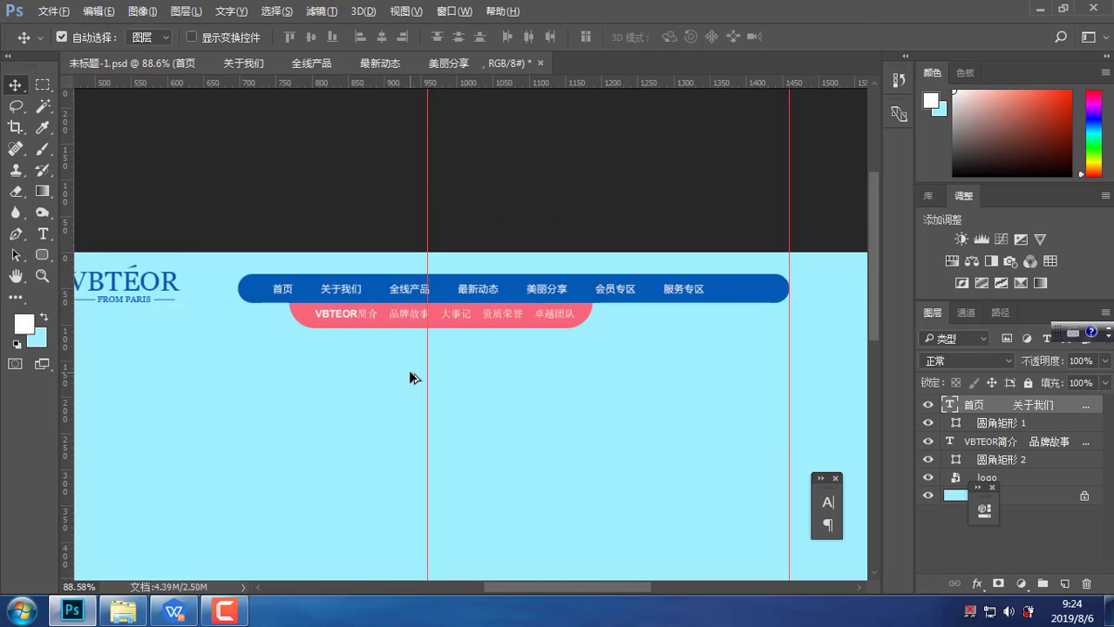
scroll(407, 370, "up", 2)
key("alt")
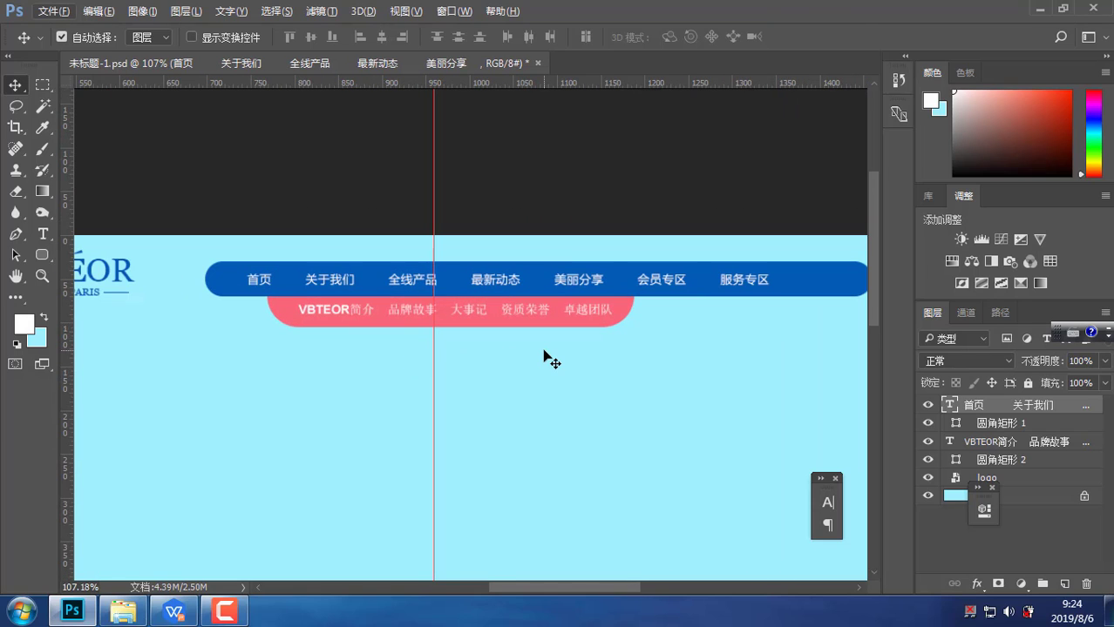
left_click(526, 602)
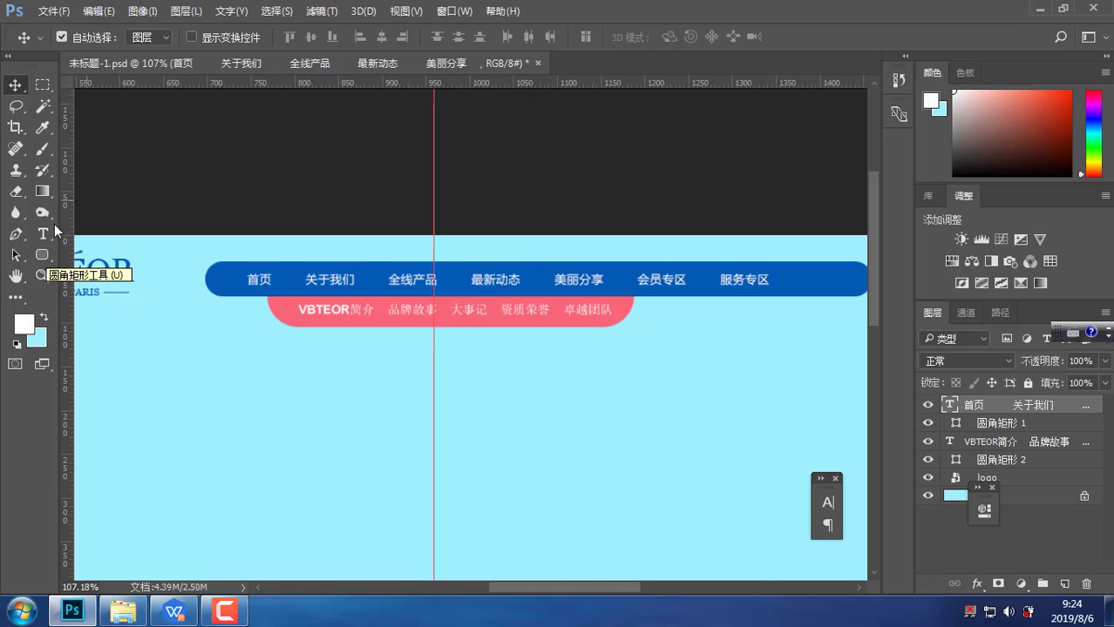
On the blue bar's layer 圆角矩形 1, use 合并形状 to add a rounded rectangle about 98 × 22 px over the bar's upper edge at 关于我们
left_click(48, 258)
scroll(379, 274, "up", 3)
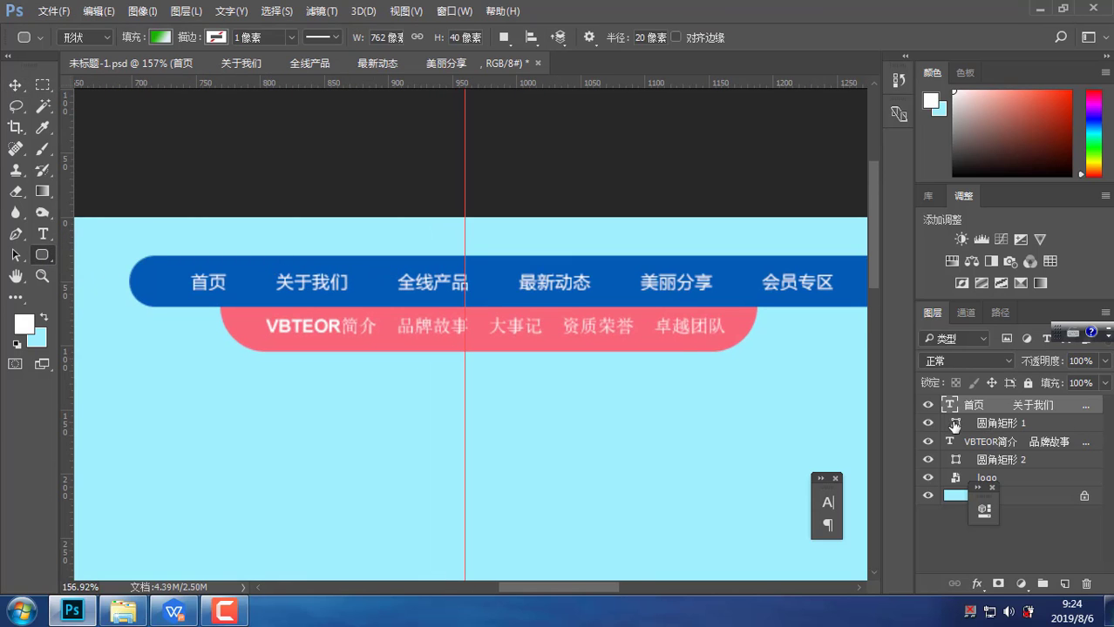
left_click(983, 424)
left_click(927, 424)
left_click(927, 423)
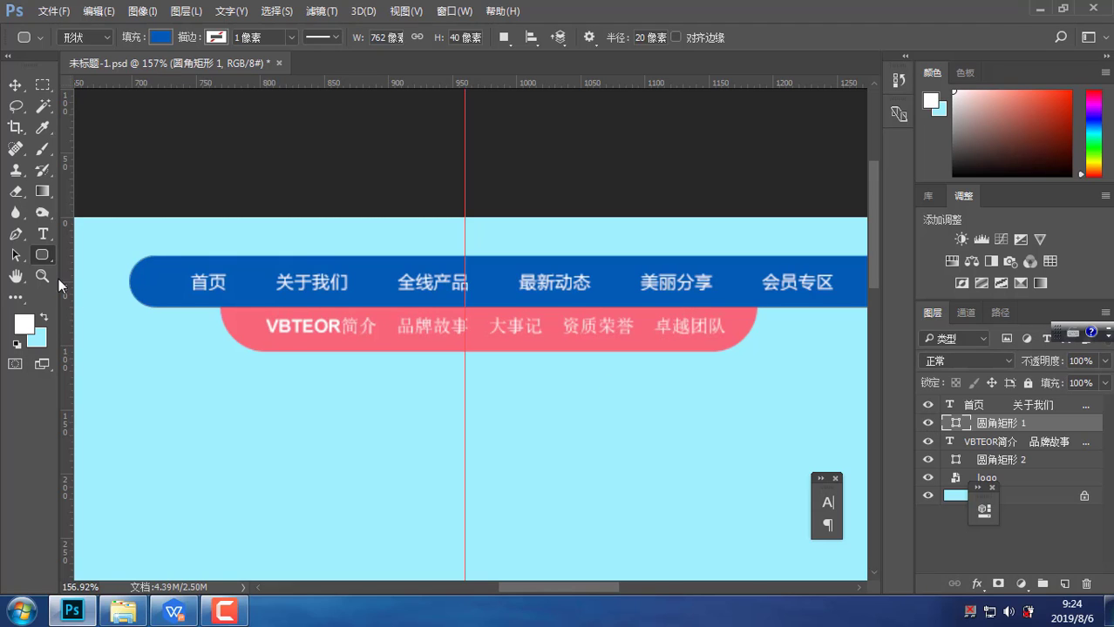
left_click(504, 37)
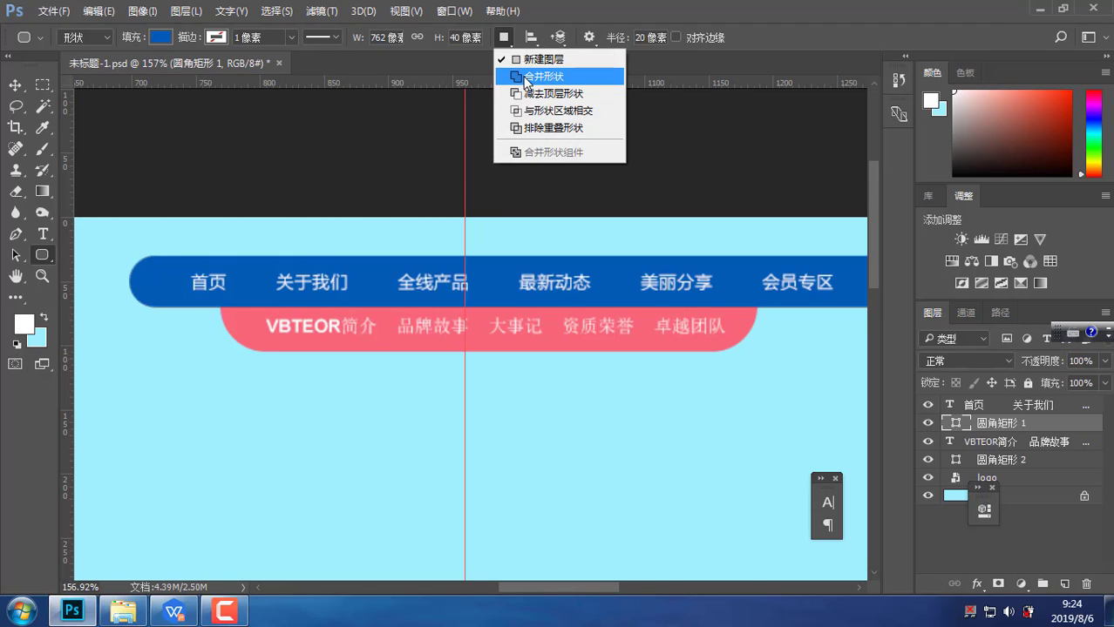
left_click(536, 74)
left_click_drag(357, 259, 388, 250)
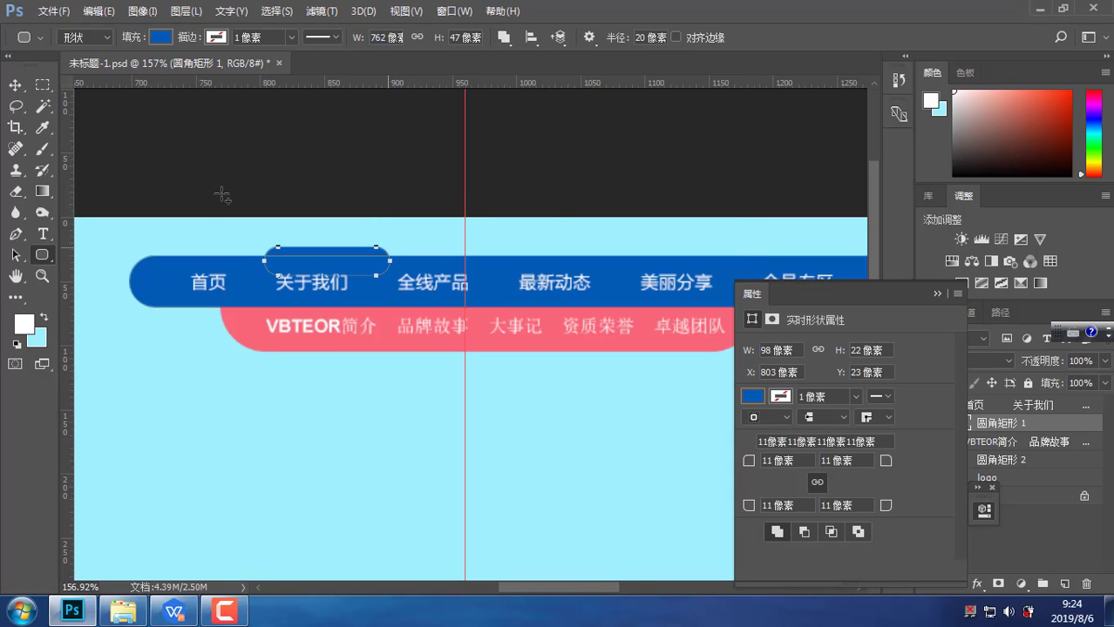
Move the small rounded rectangle on the blue bar's layer to X 794, Y 21 px above 关于我们 and deselect its path
left_click(14, 84)
left_click(16, 256)
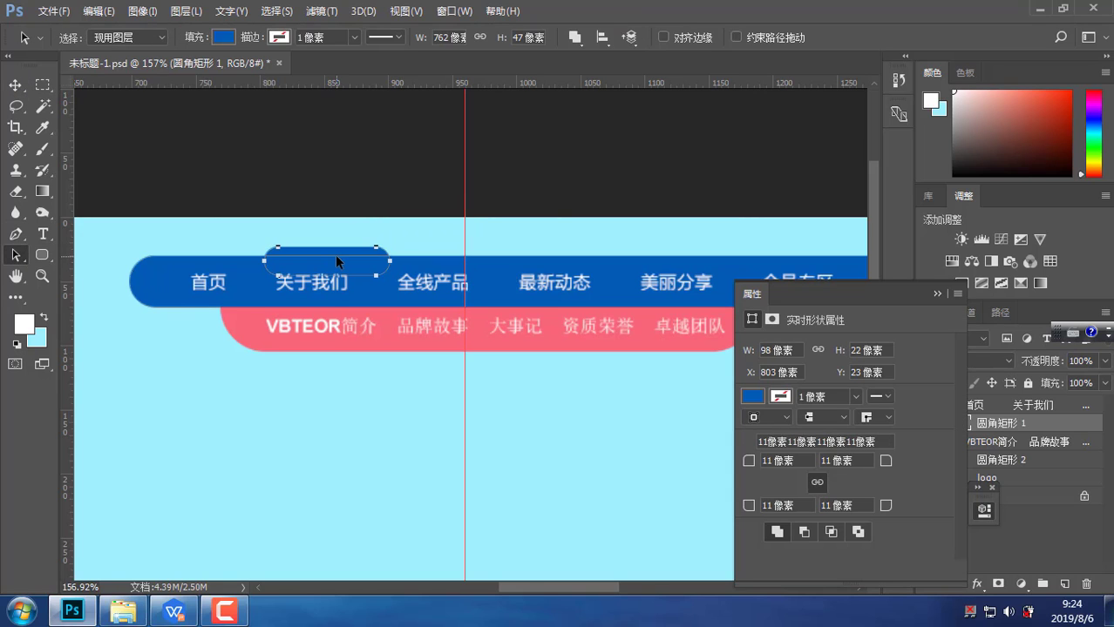
key("Left")
key("Left")
key("Left")
key("Left")
key("Left")
key("Left")
key("Left")
key("Left")
key("Left")
key("Left")
key("Right")
key("Right")
key("Right")
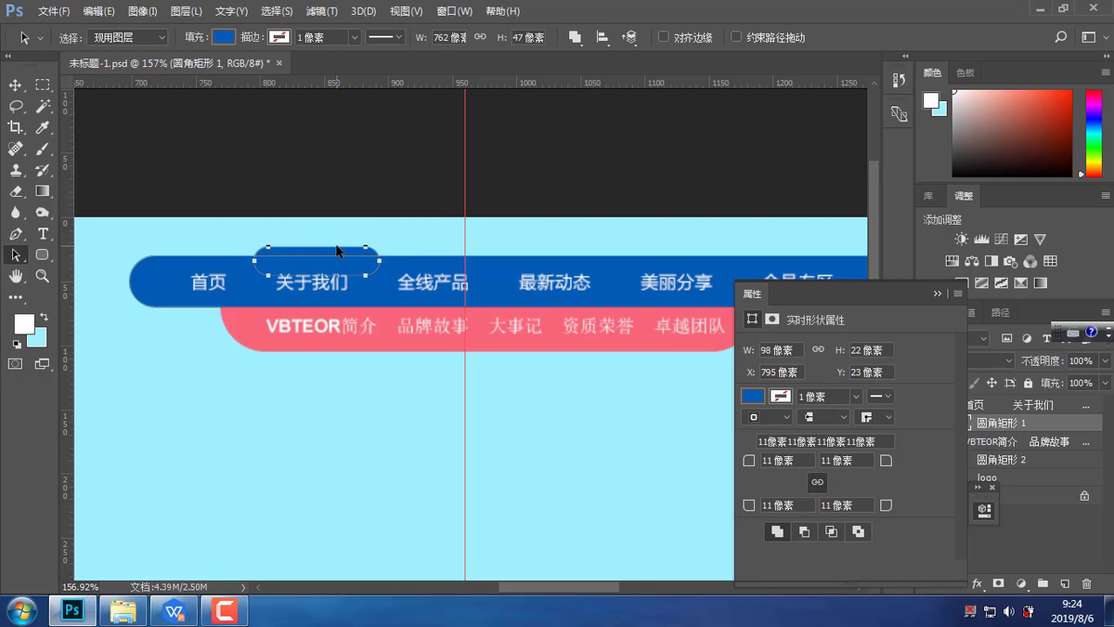
key("Up")
key("Up")
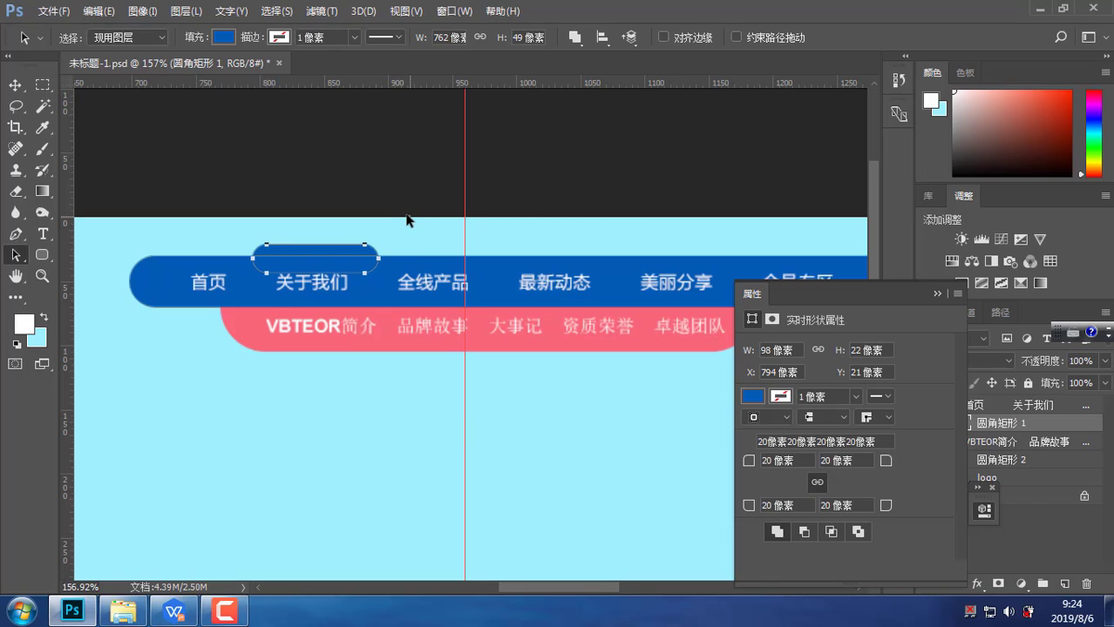
left_click(411, 220)
left_click(938, 294)
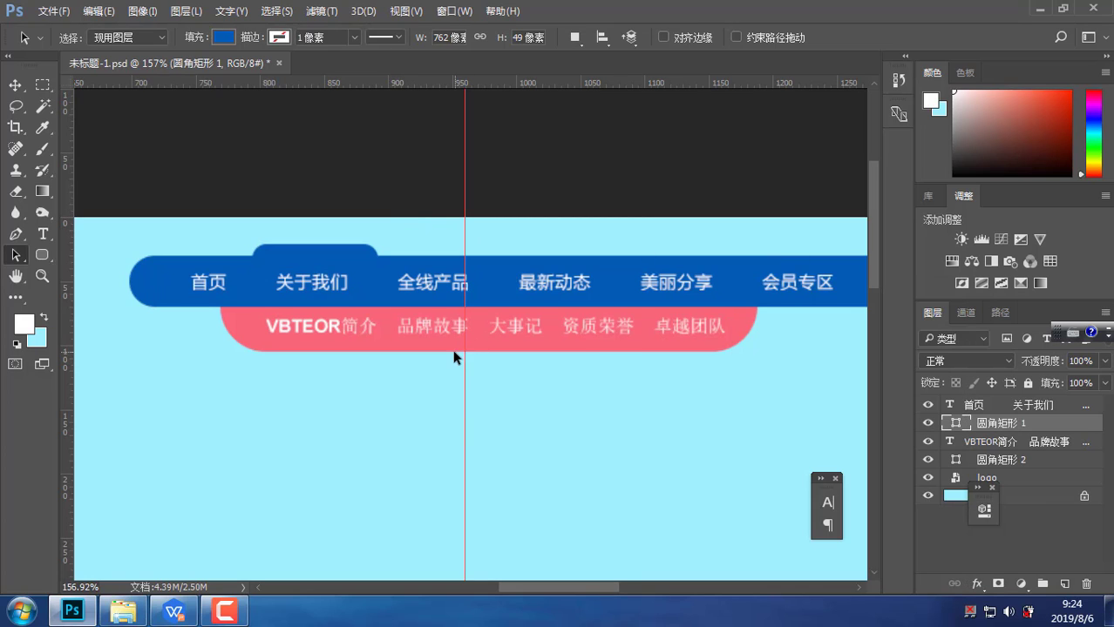
Try to set the whole submenu text line on the pink shape to the font 方正兰亭黑简体
scroll(451, 349, "down", 3)
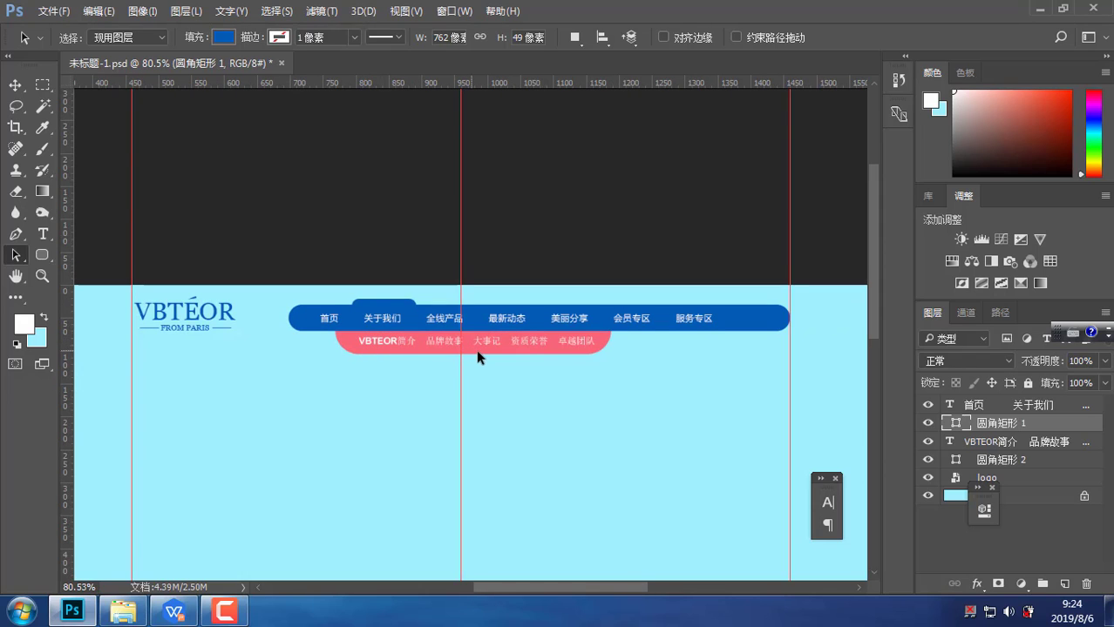
scroll(477, 352, "up", 2)
scroll(477, 352, "up", 1)
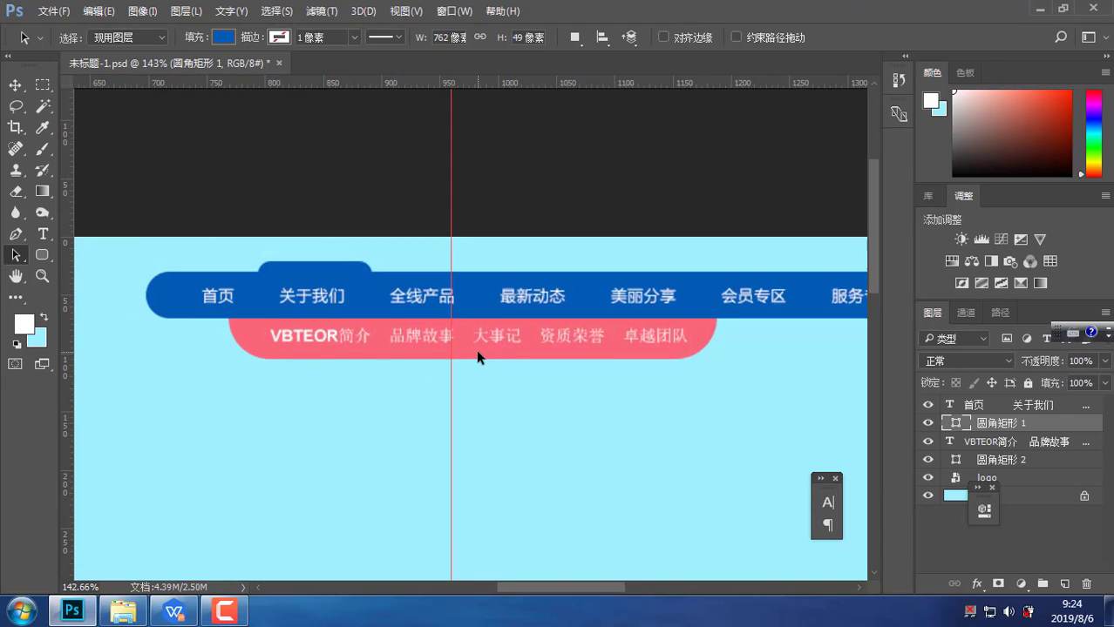
scroll(476, 350, "up", 1)
scroll(475, 350, "up", 2)
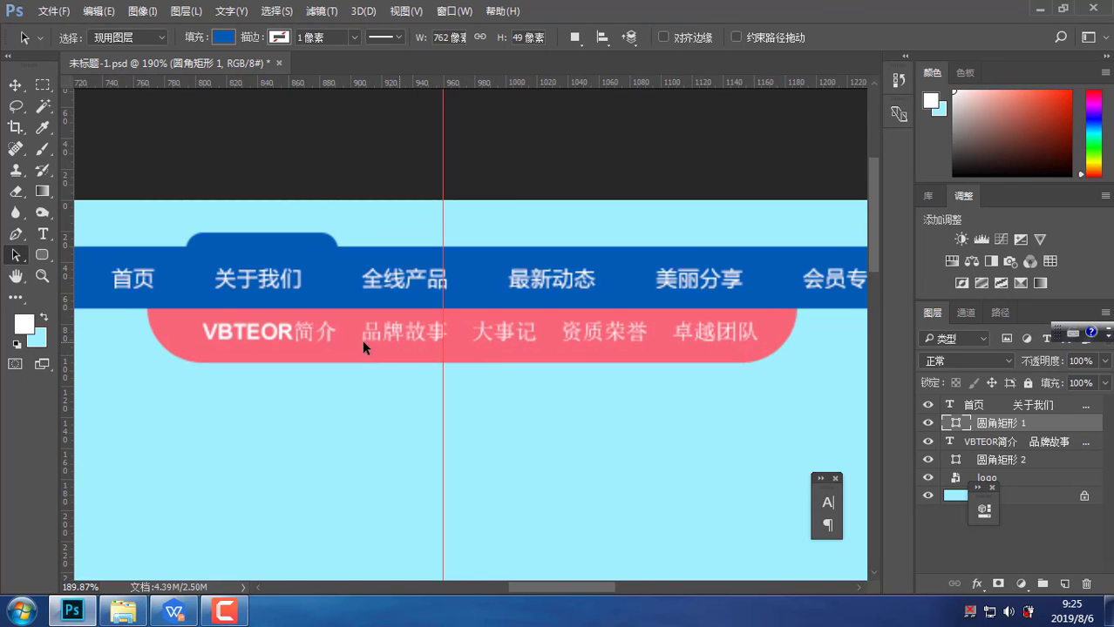
left_click(42, 236)
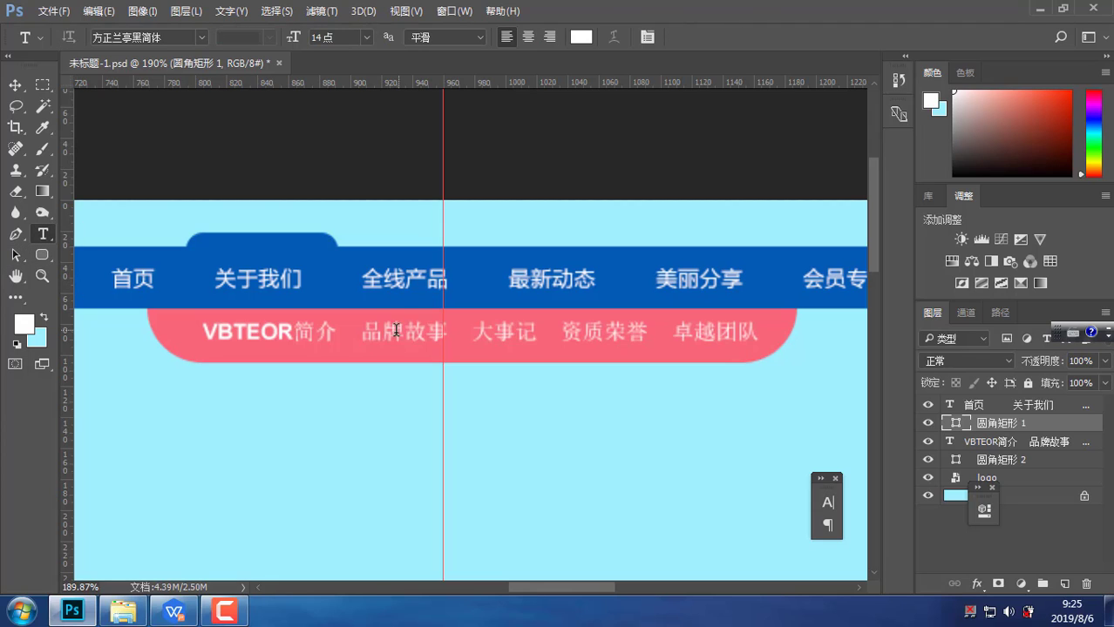
left_click(371, 332)
left_click_drag(360, 332, 448, 329)
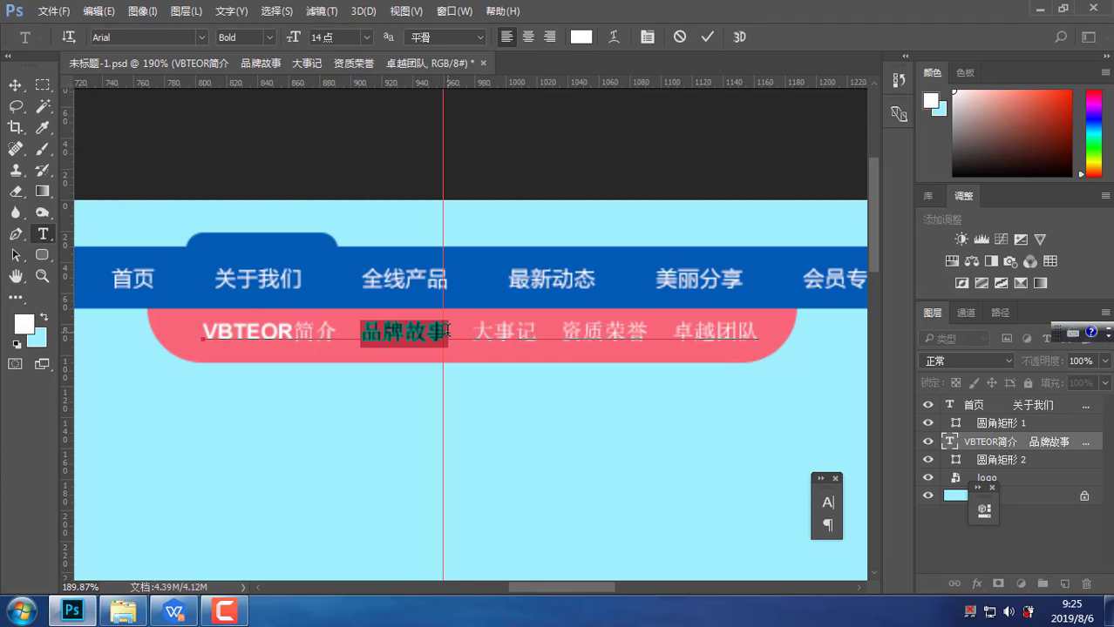
key("ctrl+a")
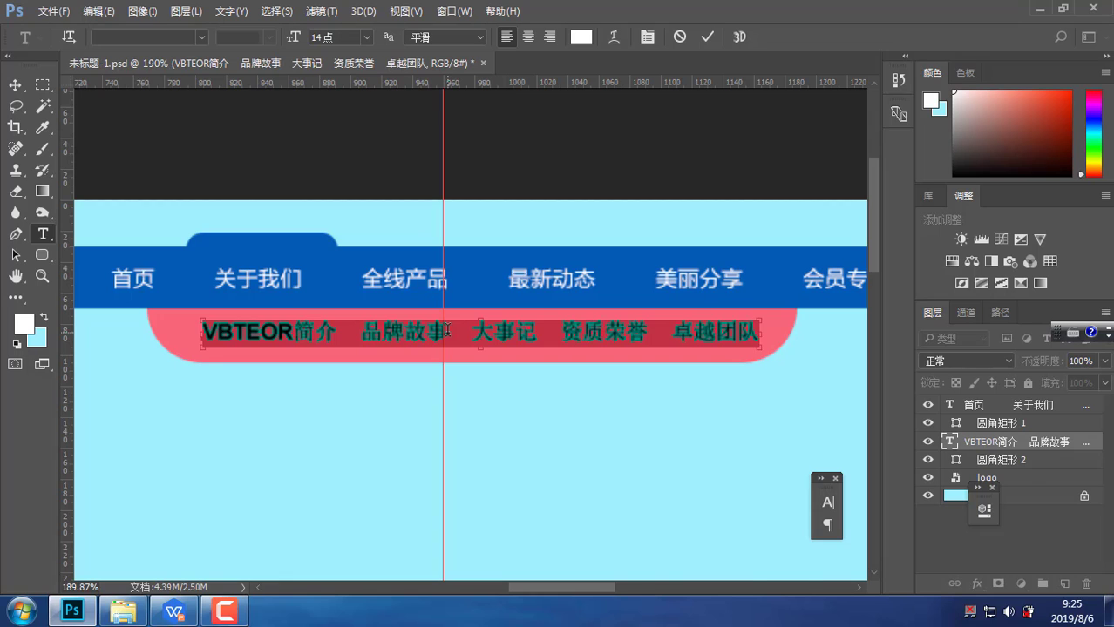
key("ctrl+t")
left_click(724, 390)
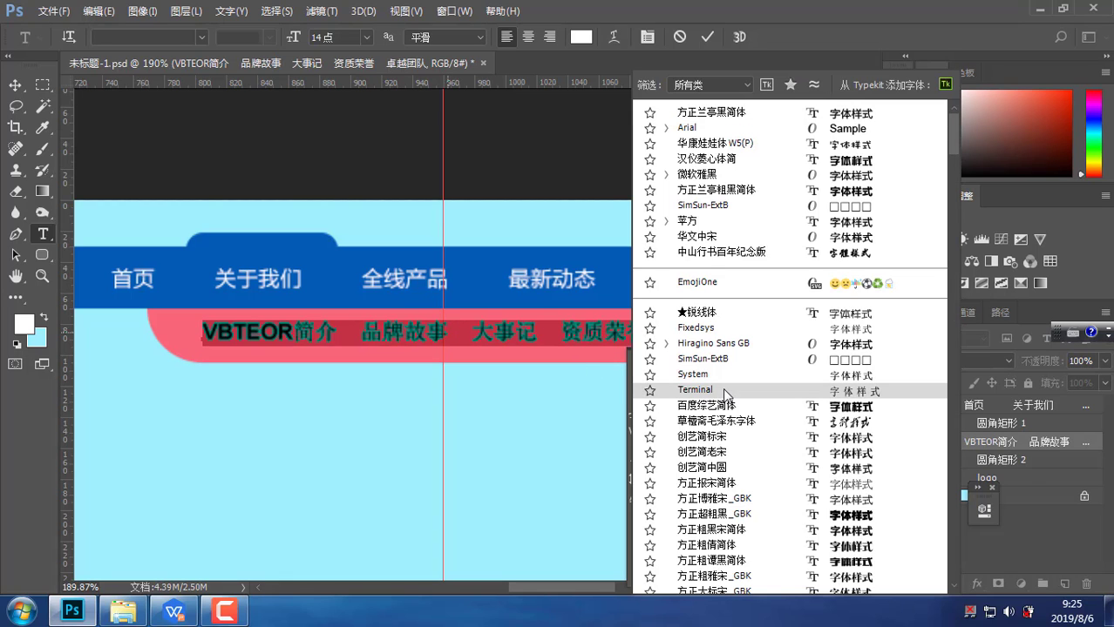
left_click(694, 115)
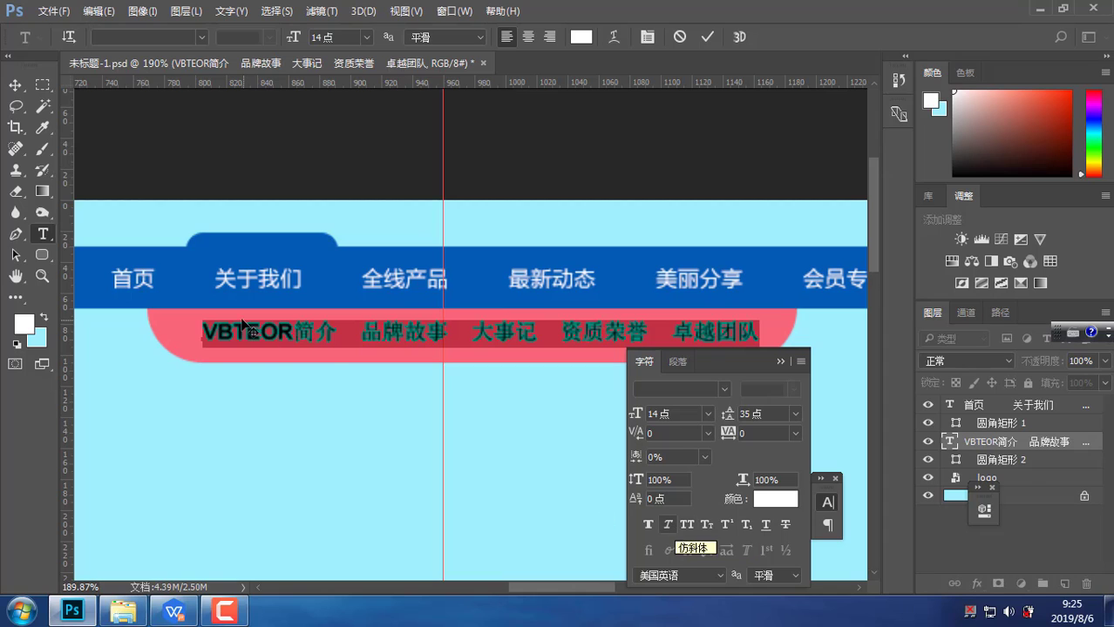
Set the word VBTEOR in the submenu text to the font 方正兰亭黑简体 and commit the text
left_click_drag(292, 335, 198, 325)
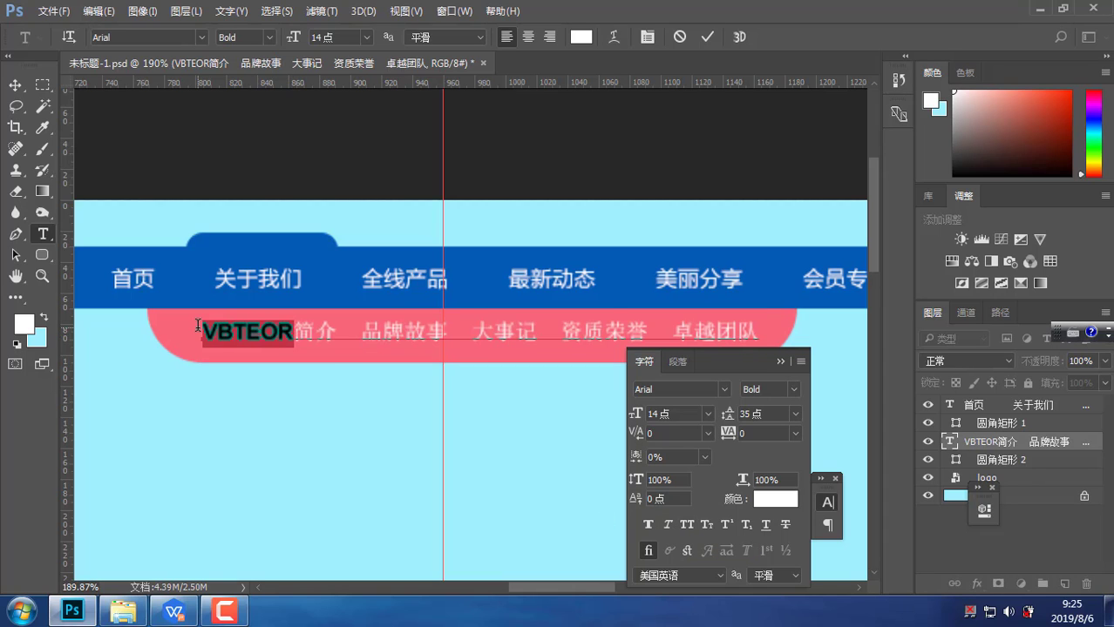
left_click(721, 390)
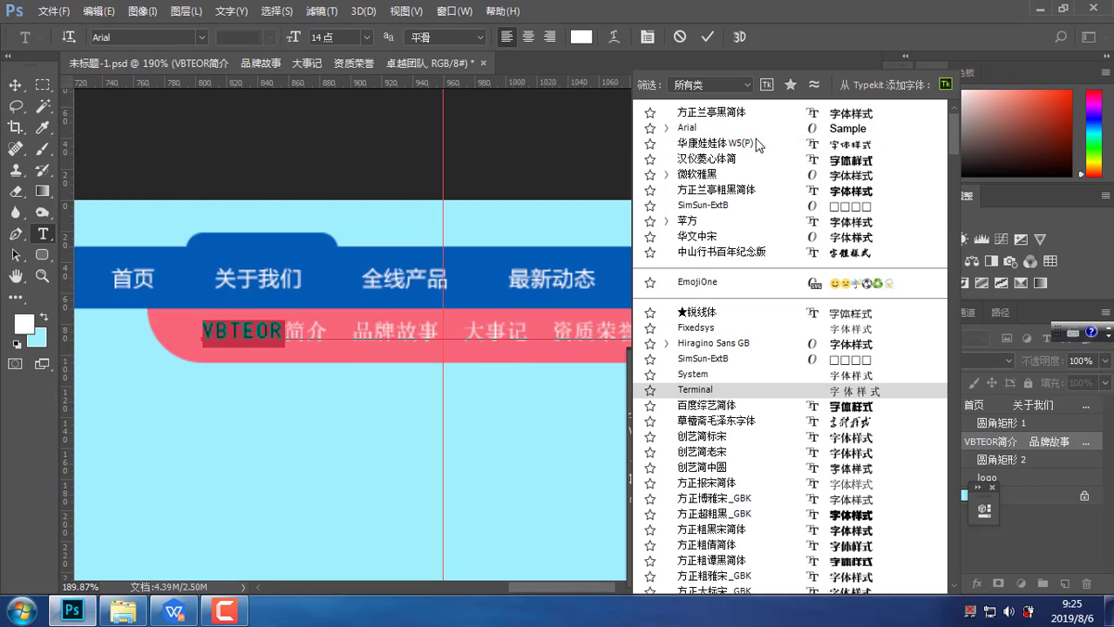
left_click(729, 114)
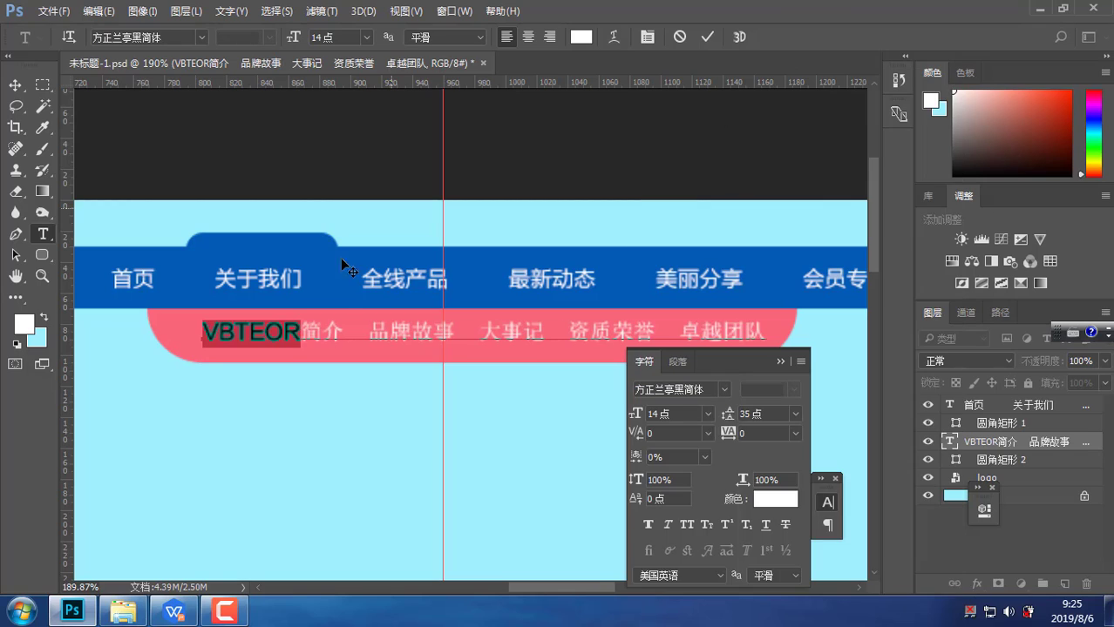
left_click(323, 326)
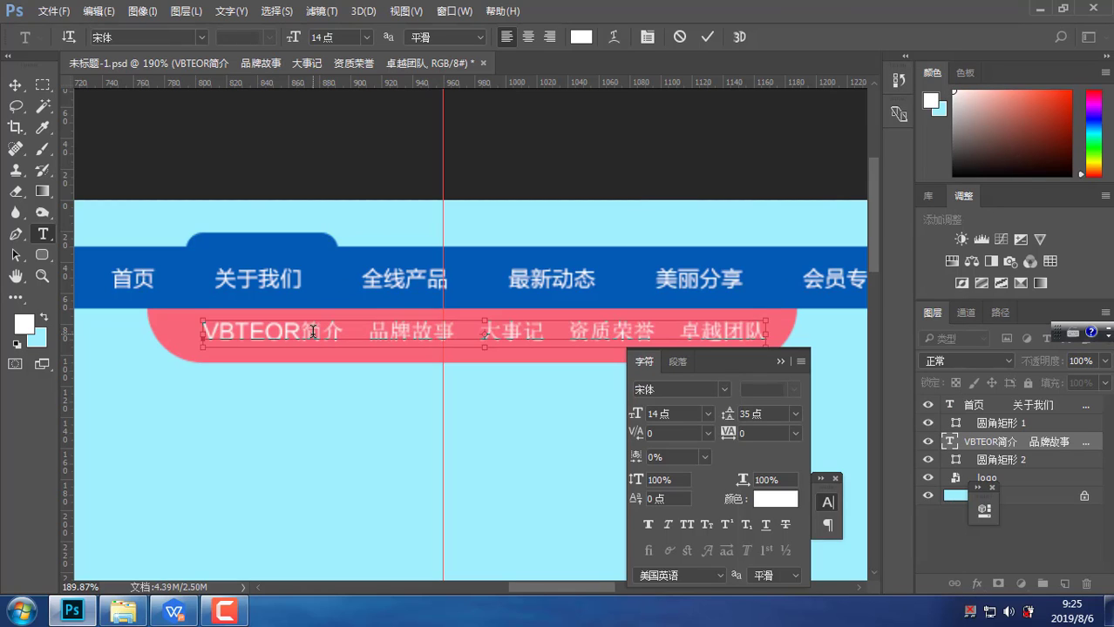
key("ctrl+Return")
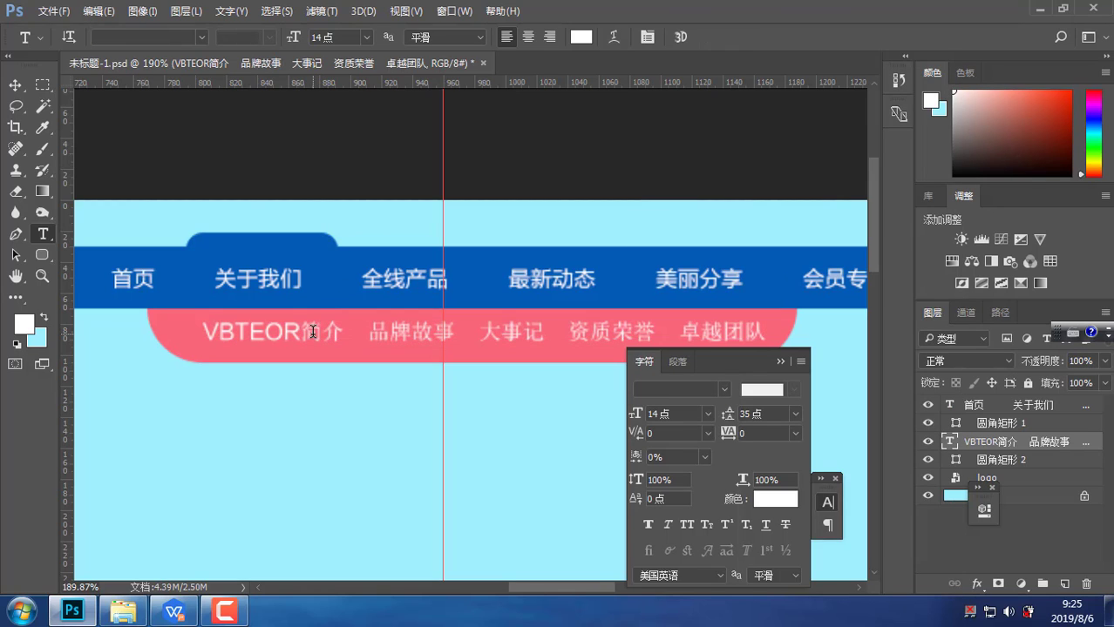
Underline 品牌故事 in the submenu text and commit the edit
left_click(360, 333)
left_click_drag(362, 333, 456, 327)
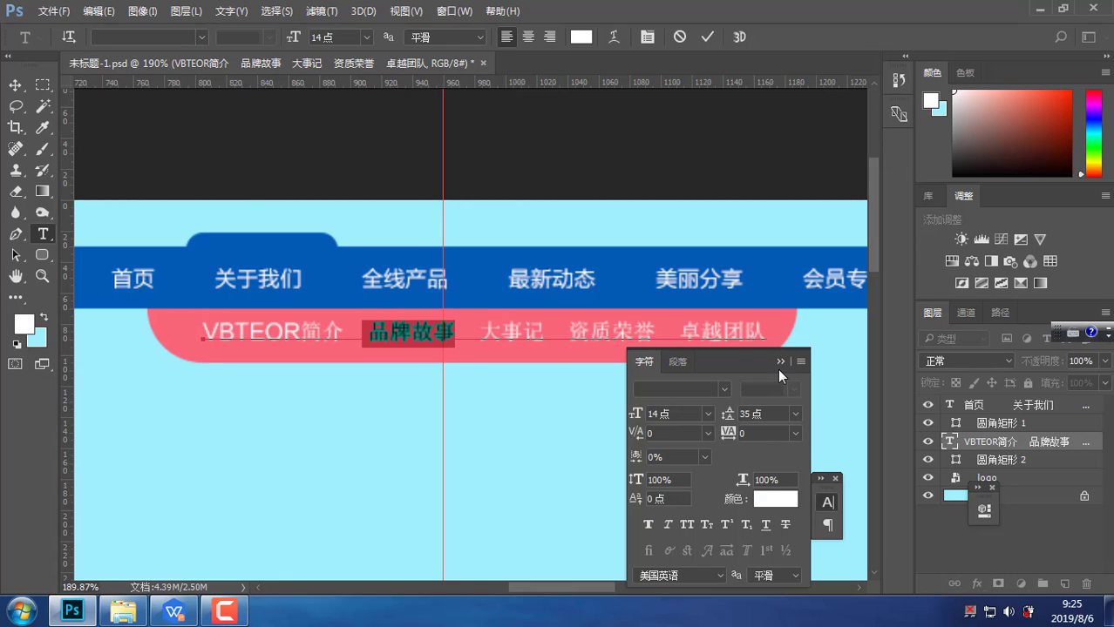
left_click(765, 526)
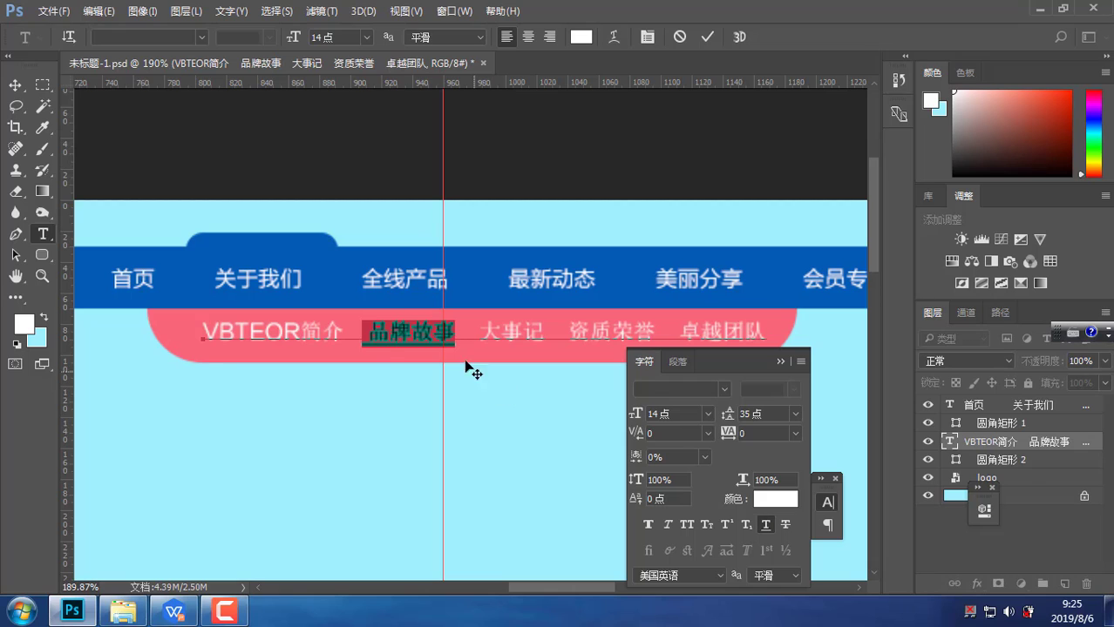
key("Right")
key("ctrl+Return")
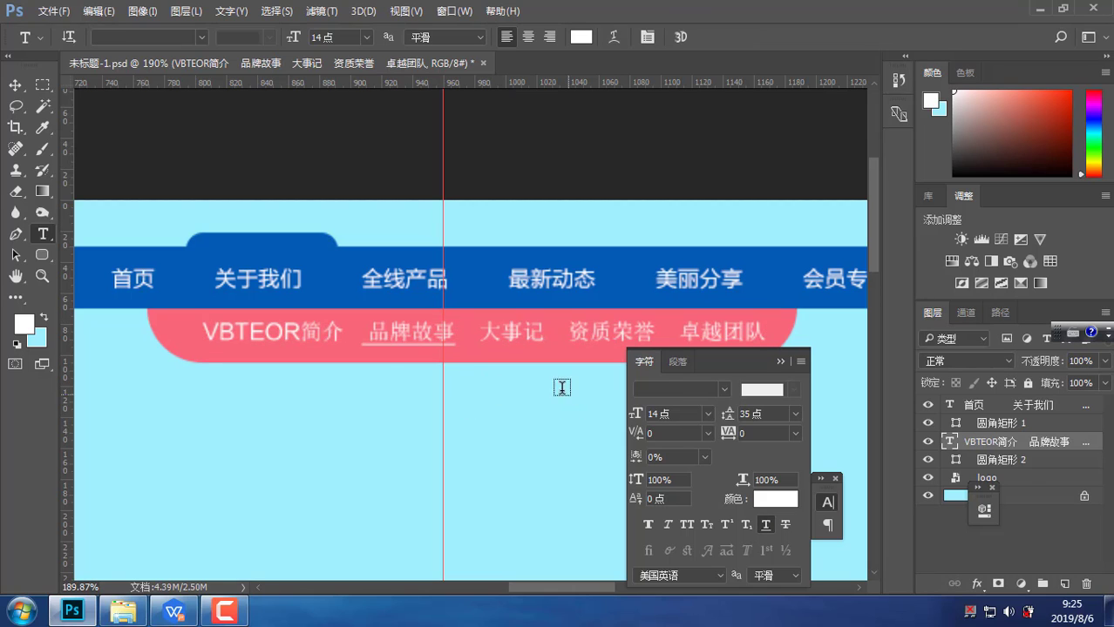
Remove the underline from 品牌故事 in the submenu text
left_click_drag(507, 321, 398, 303)
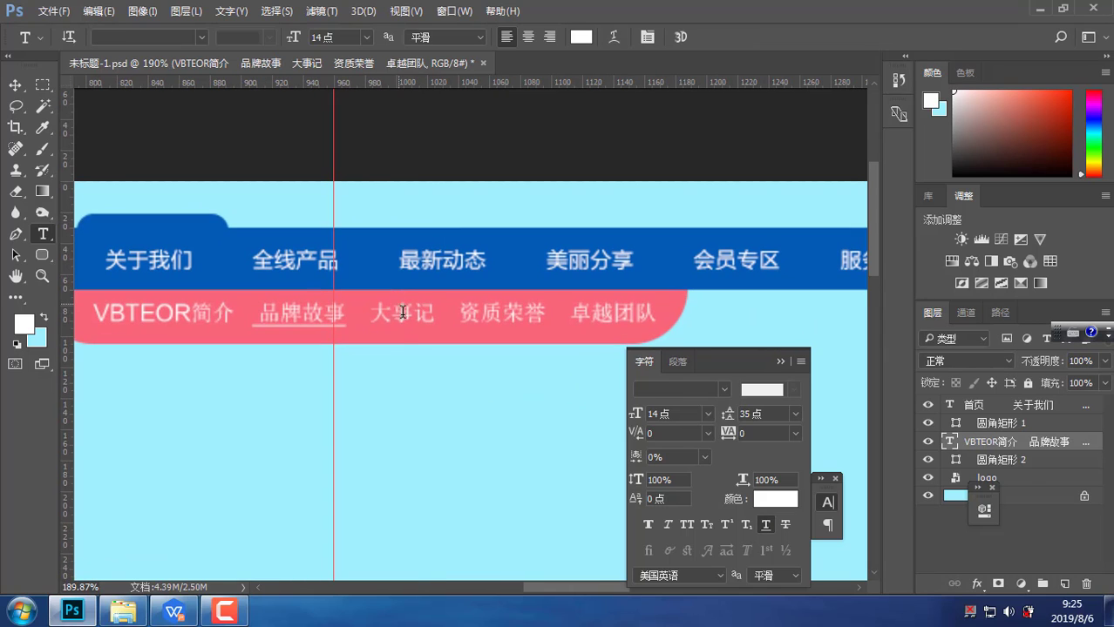
scroll(304, 331, "down", 3)
scroll(304, 331, "down", 2)
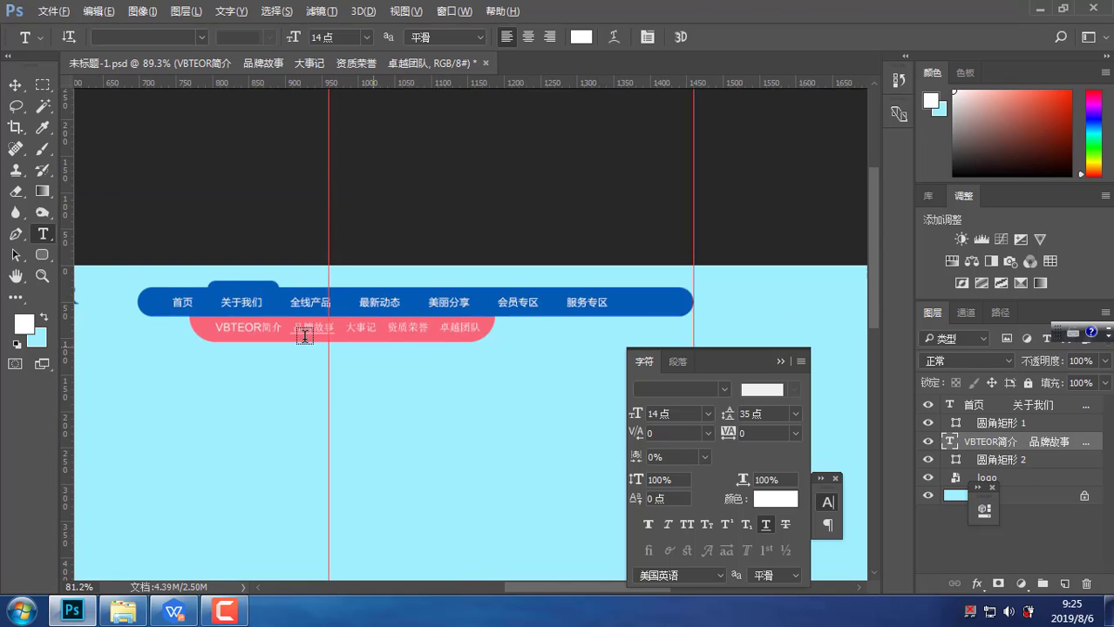
left_click_drag(244, 416, 328, 384)
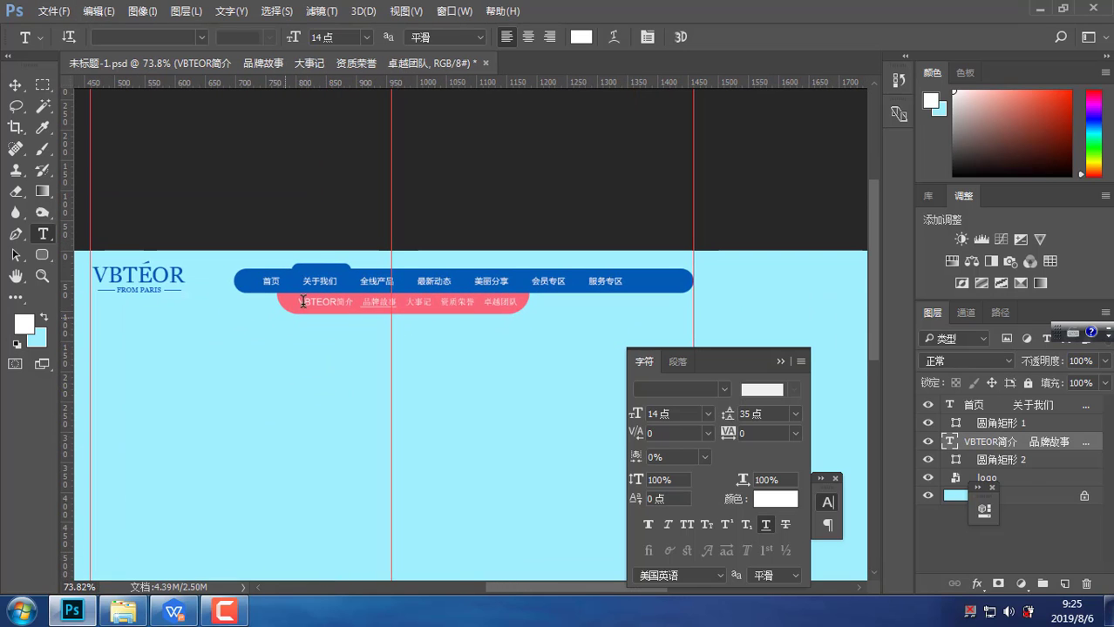
scroll(328, 384, "up", 3)
scroll(418, 409, "down", 1)
left_click_drag(411, 408, 390, 390)
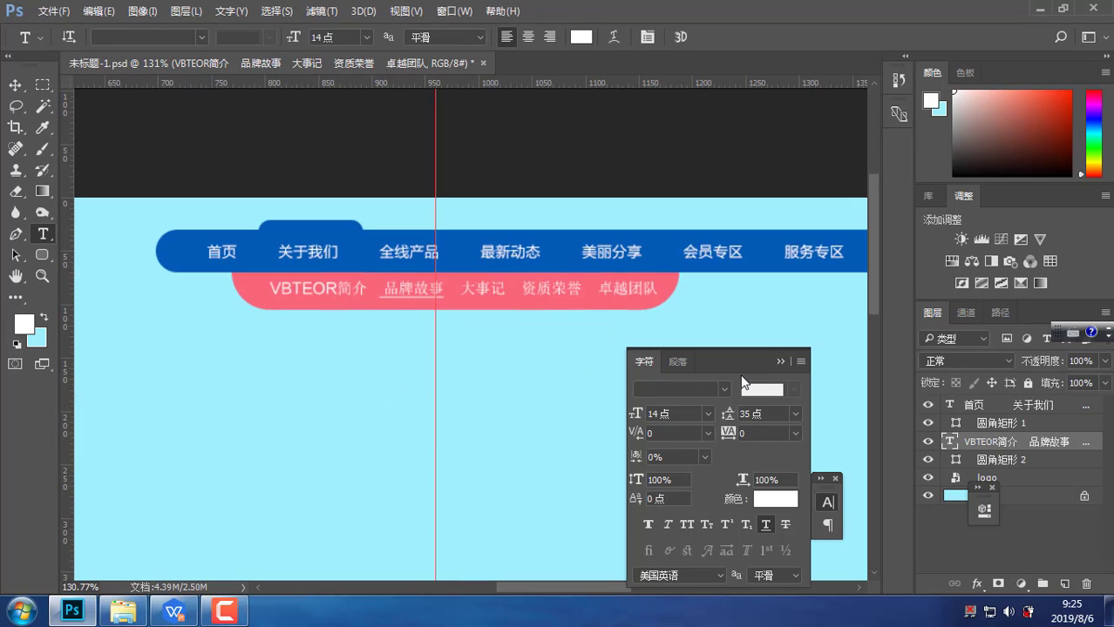
left_click(779, 362)
scroll(406, 296, "up", 2)
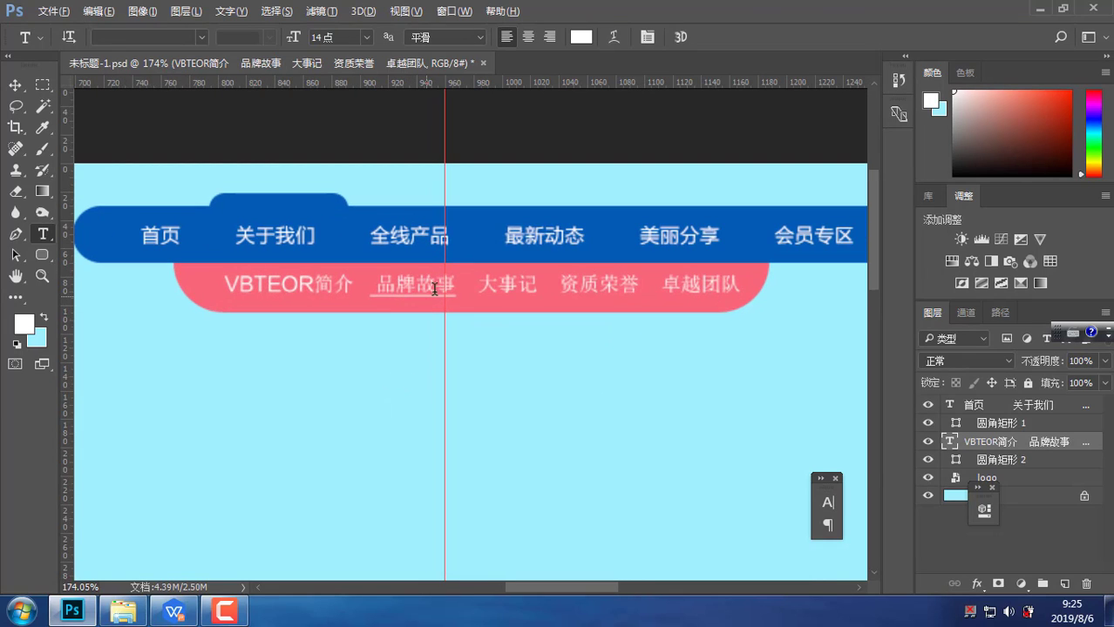
left_click_drag(455, 285, 353, 284)
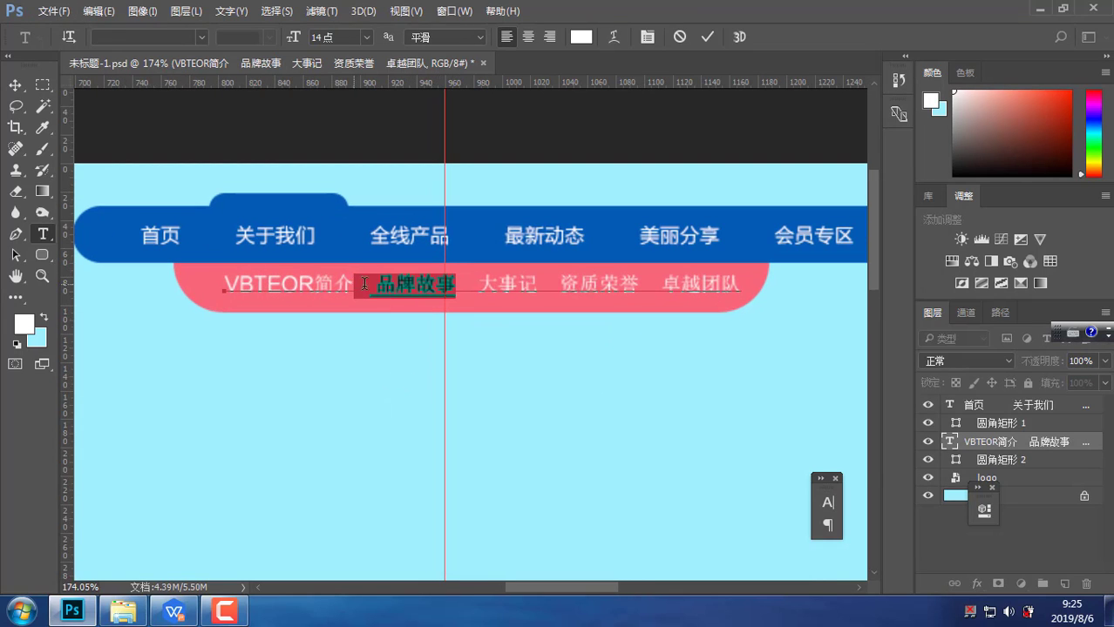
key("ctrl+t")
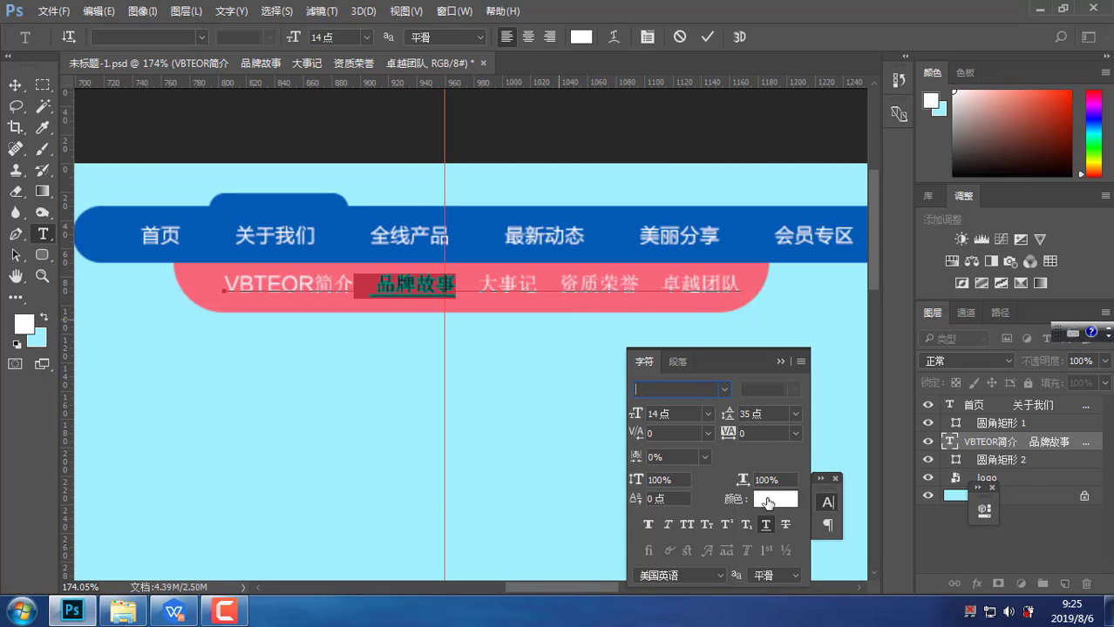
left_click(764, 524)
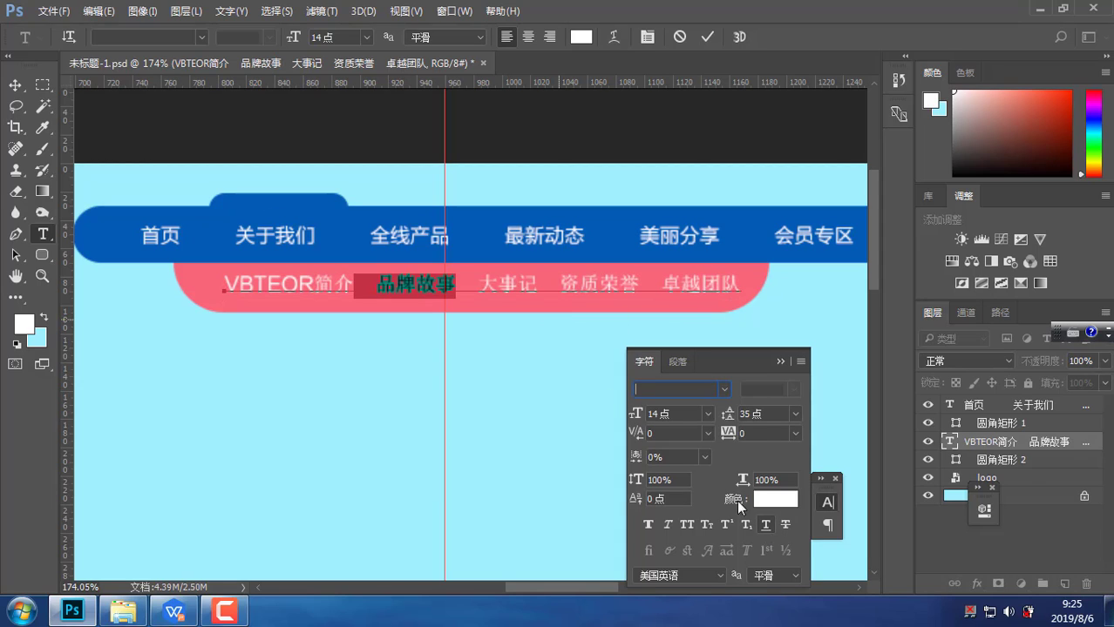
With the Line tool set to 1 px thickness, draw a horizontal line about 61 px long beneath 品牌故事
left_click(48, 242)
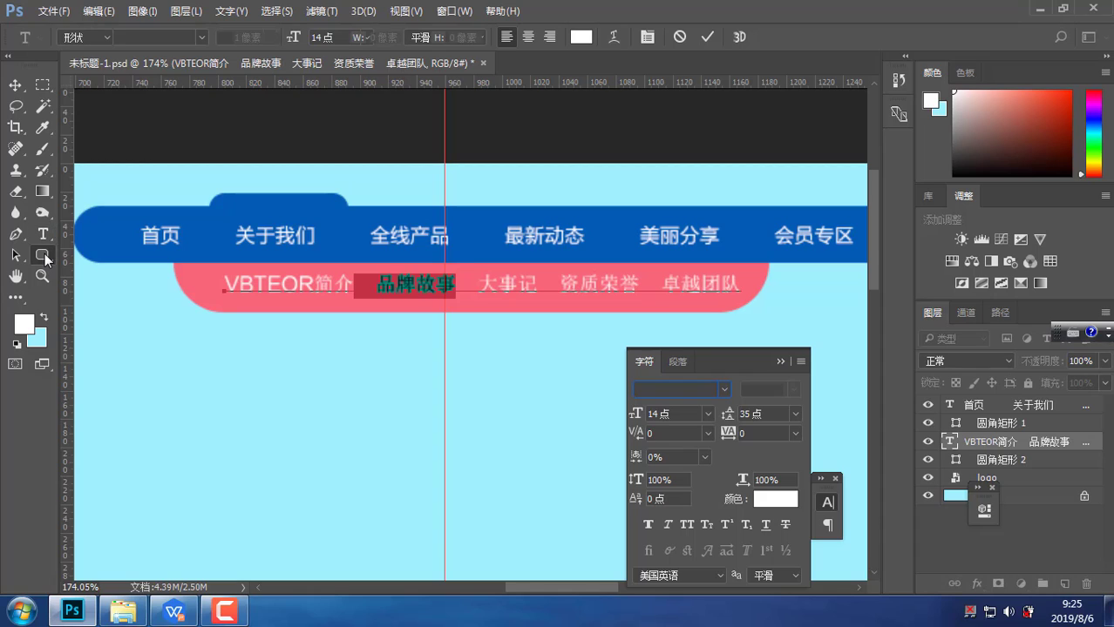
right_click(42, 256)
left_click(96, 315)
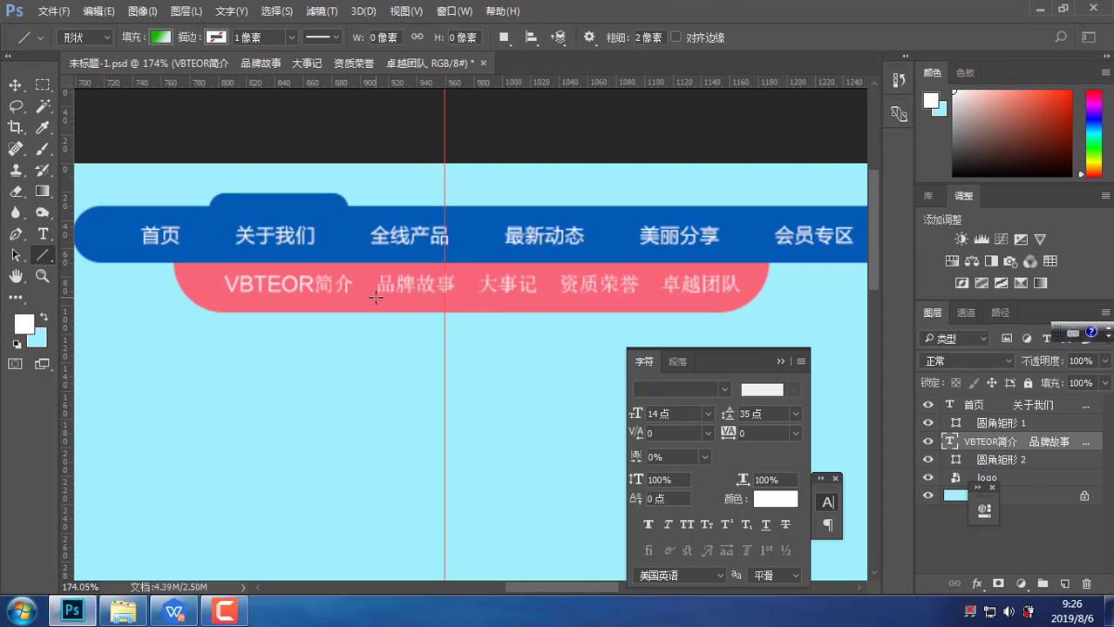
left_click(642, 38)
type("1")
left_click_drag(373, 298, 460, 303)
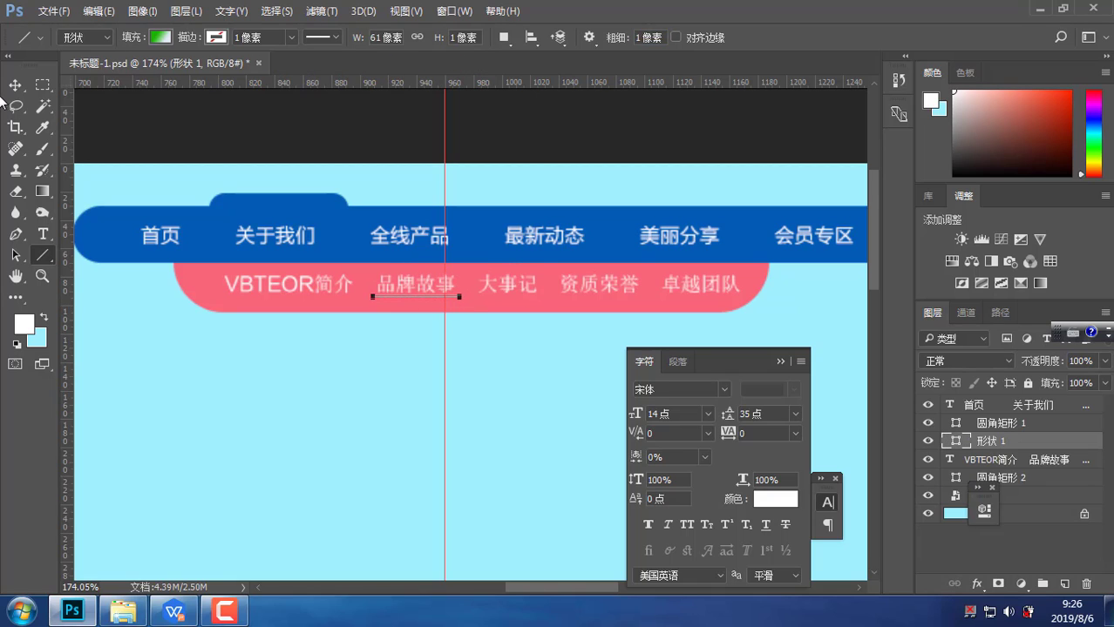
Nudge the line beneath 品牌故事 into position, delete it and collapse the character settings
key("v")
key("Down")
key("Down")
key("Down")
key("Down")
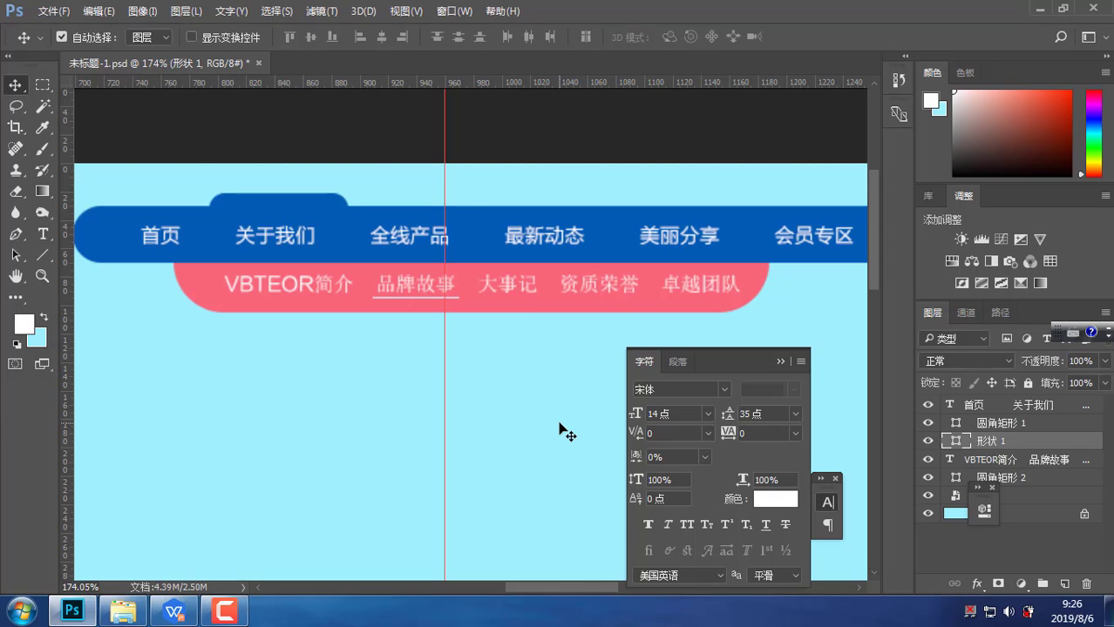
key("Left")
key("Left")
key("Up")
key("Up")
key("Delete")
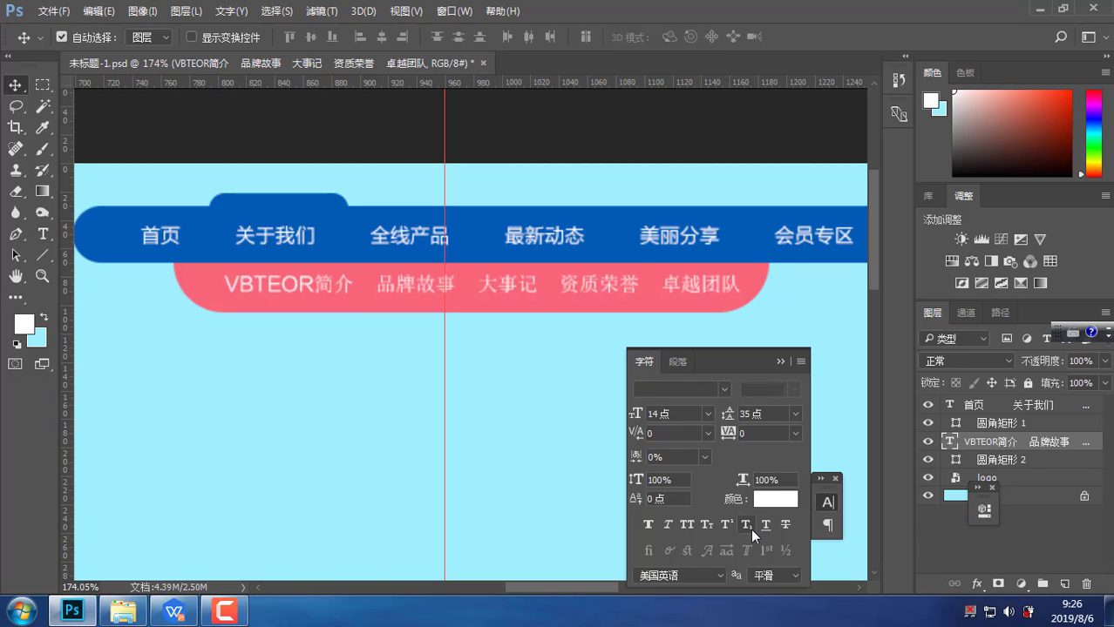
left_click(780, 360)
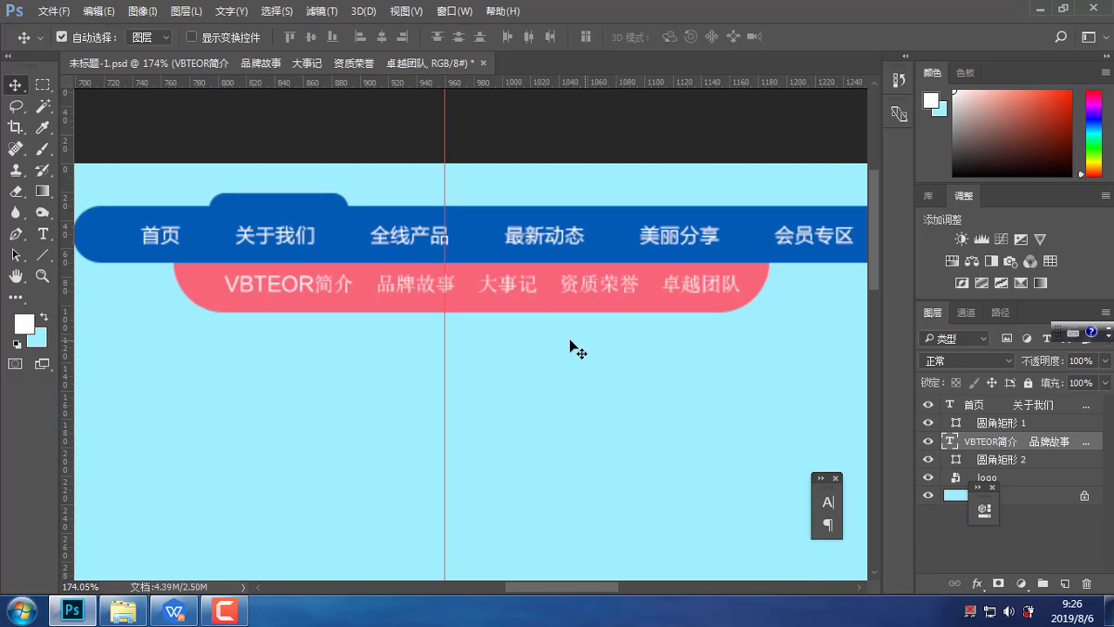
scroll(502, 312, "up", 2)
key("alt")
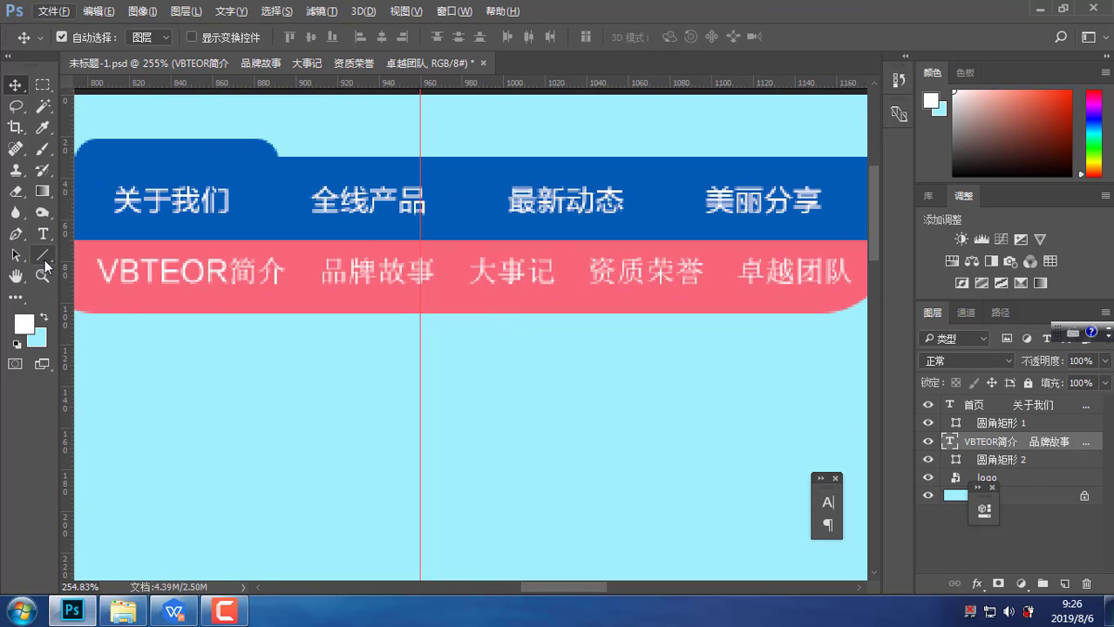
With the Polygon tool set to 3 sides, draw an upright triangle about 8 px wide and 7 px high beneath 品牌故事
left_click(43, 262)
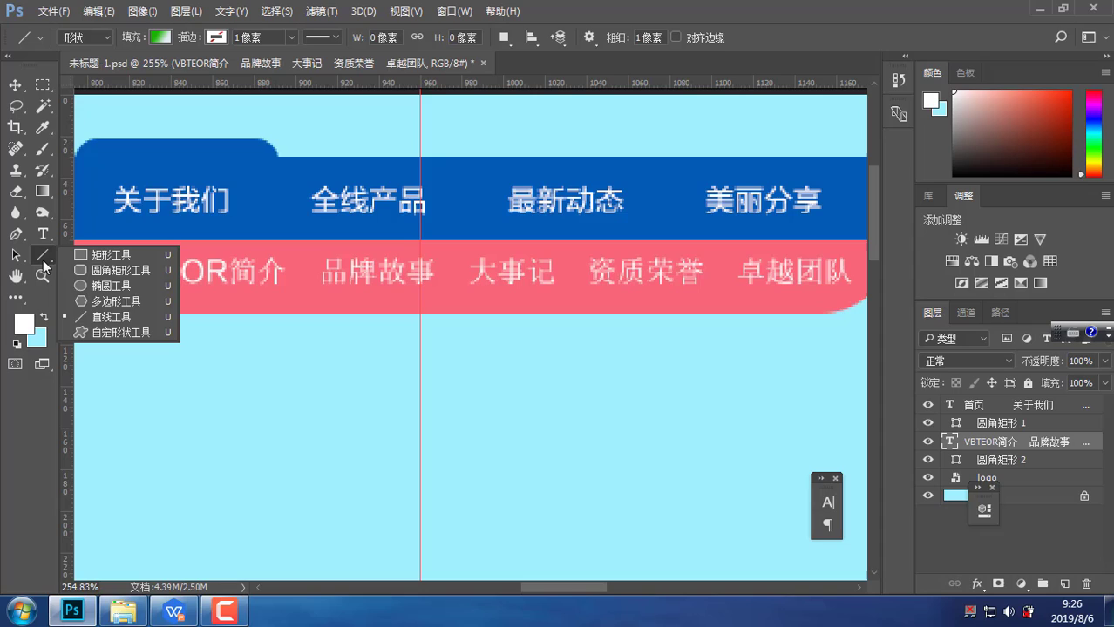
left_click(109, 301)
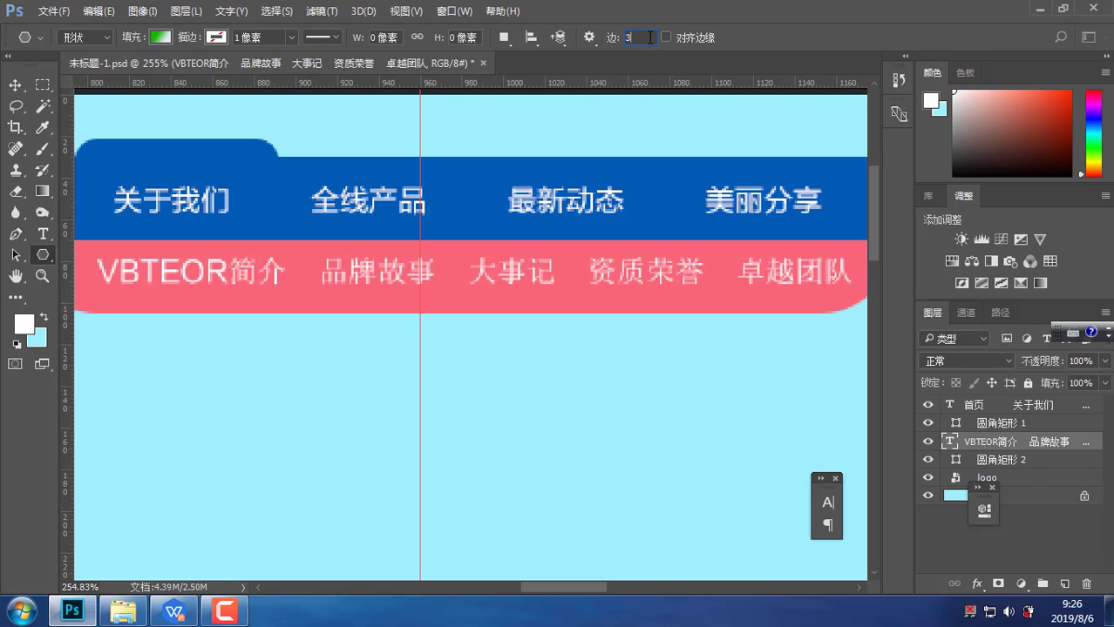
left_click(652, 45)
left_click_drag(374, 297, 374, 288)
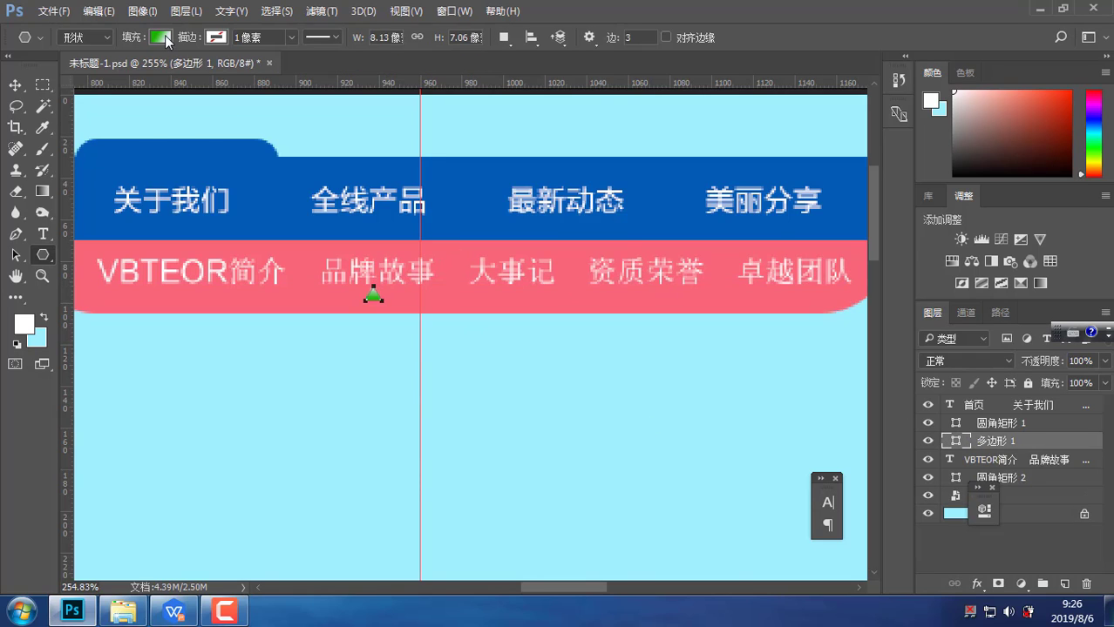
Change the fill of the triangle beneath 品牌故事 to solid off-white fdfdfd and deselect it
left_click(163, 39)
double_click(81, 238)
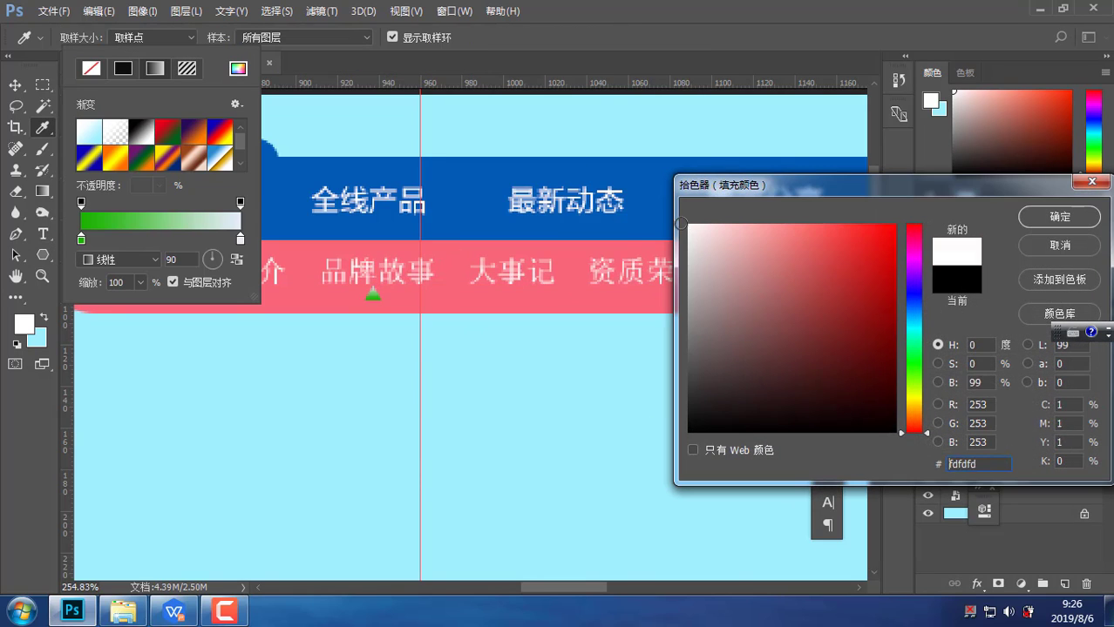
left_click(1059, 218)
left_click(123, 68)
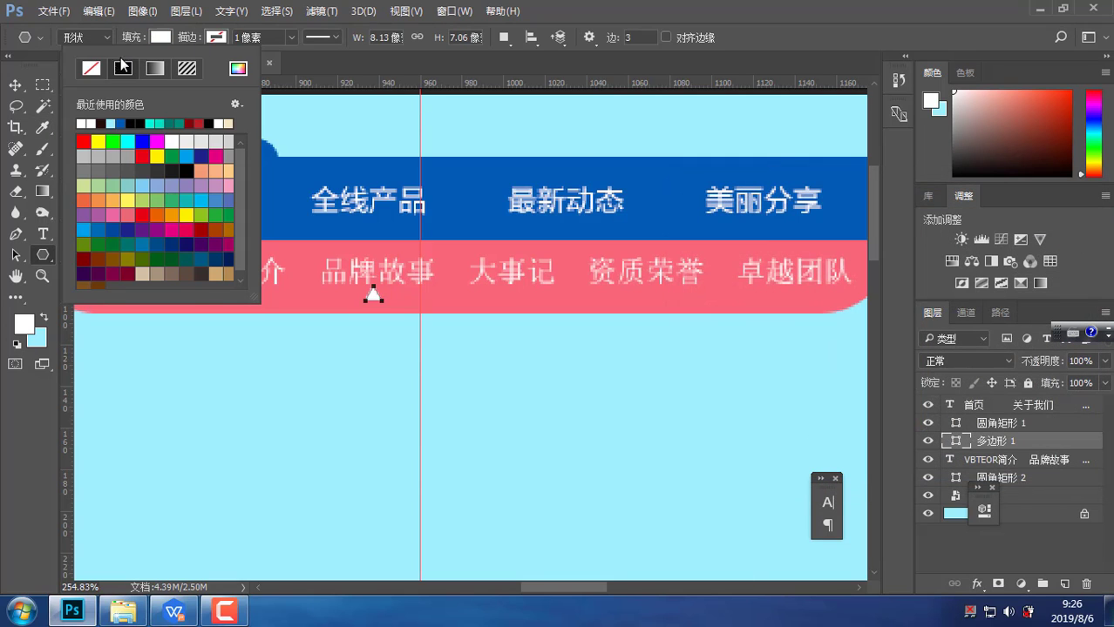
left_click(15, 85)
left_click(374, 486)
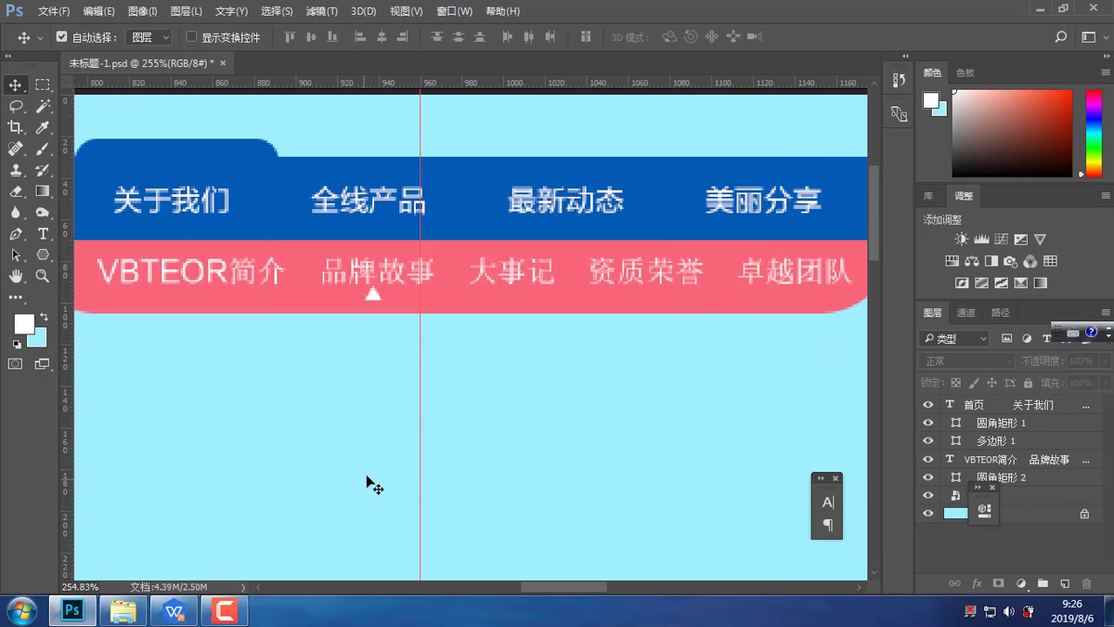
Delete the small white triangle beneath 品牌故事
scroll(374, 486, "down", 3)
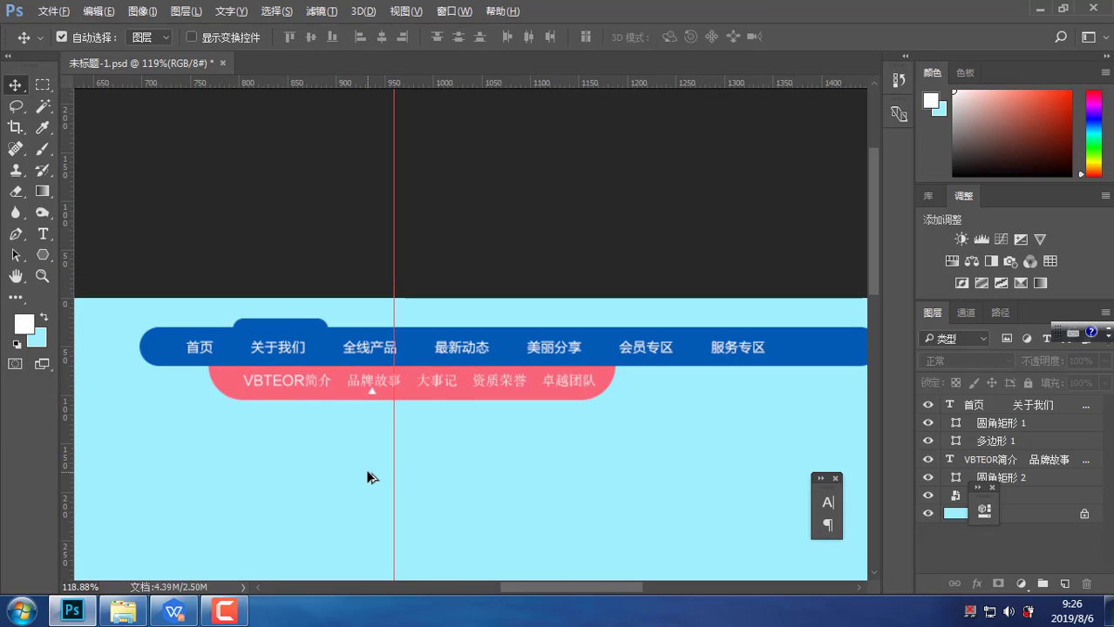
scroll(373, 391, "down", 1)
scroll(378, 403, "up", 4)
left_click(386, 393)
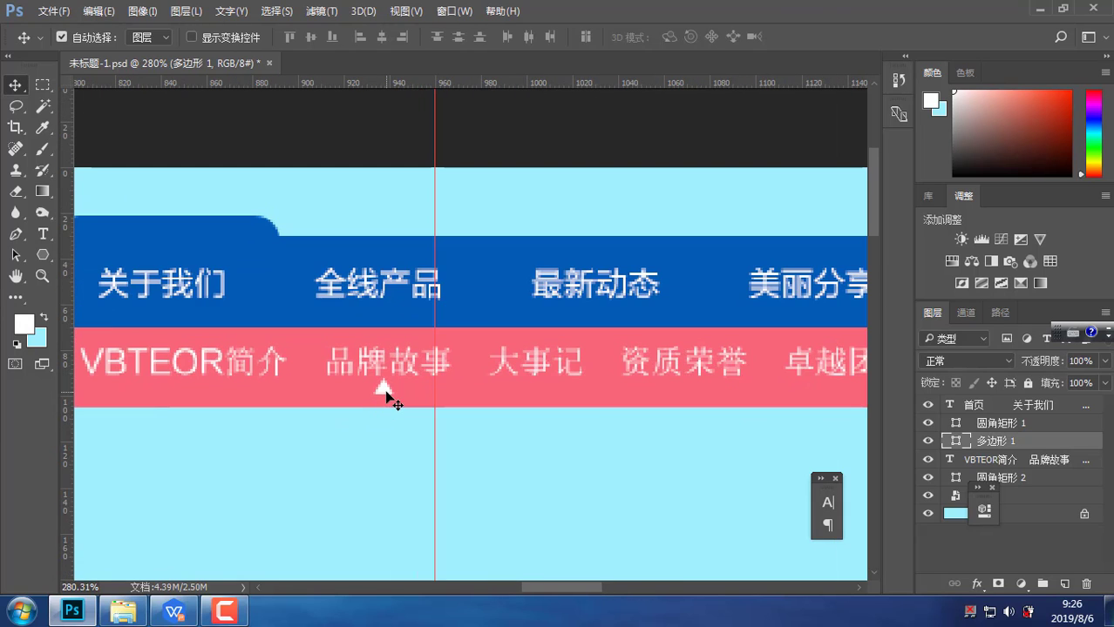
key("Delete")
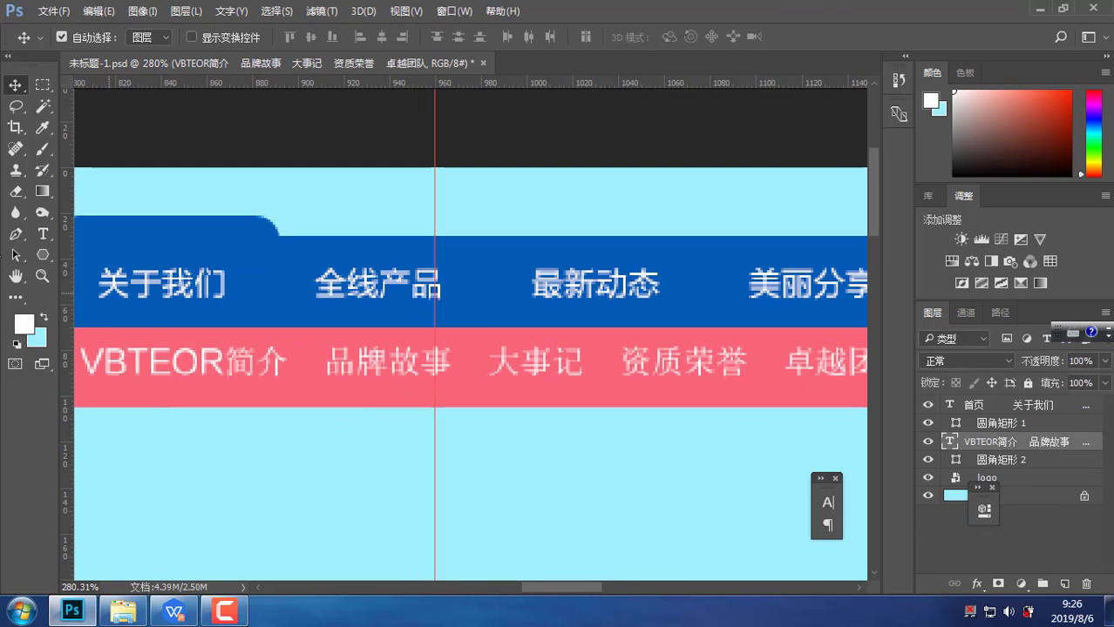
Underline 品牌故事 in the pink submenu text, commit the edit and collapse the character settings
left_click(43, 235)
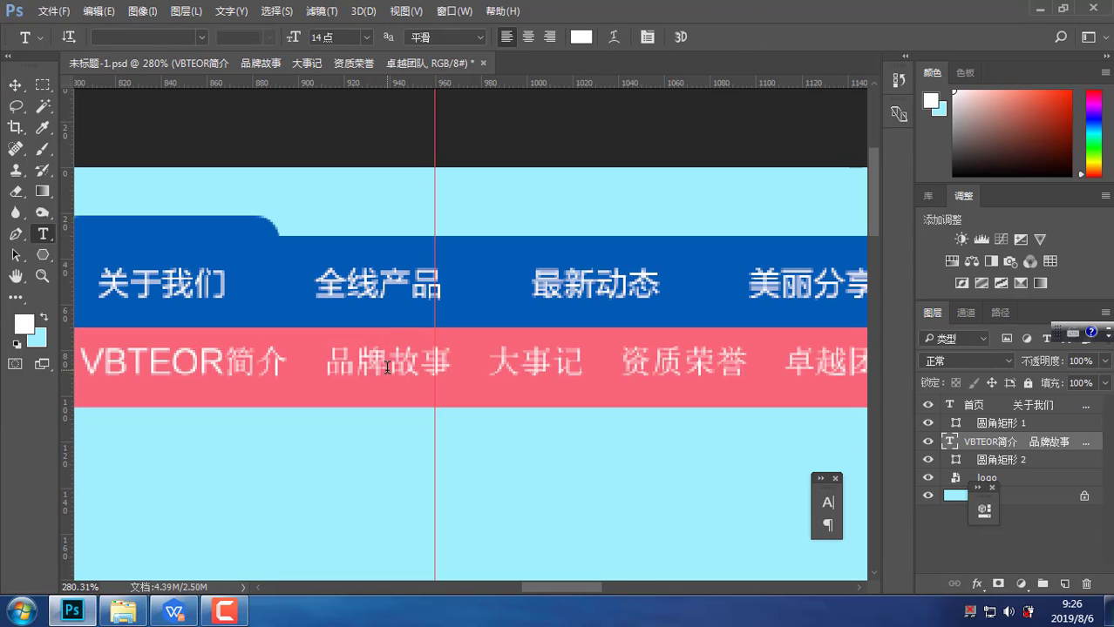
left_click_drag(324, 362, 460, 361)
left_click(827, 503)
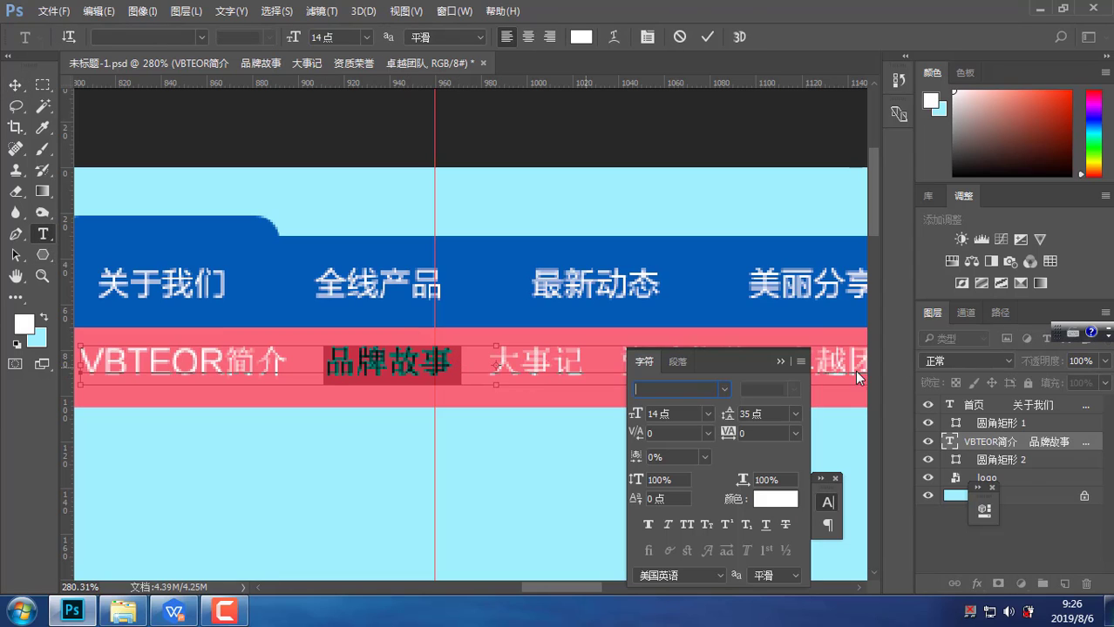
left_click(14, 85)
left_click(780, 362)
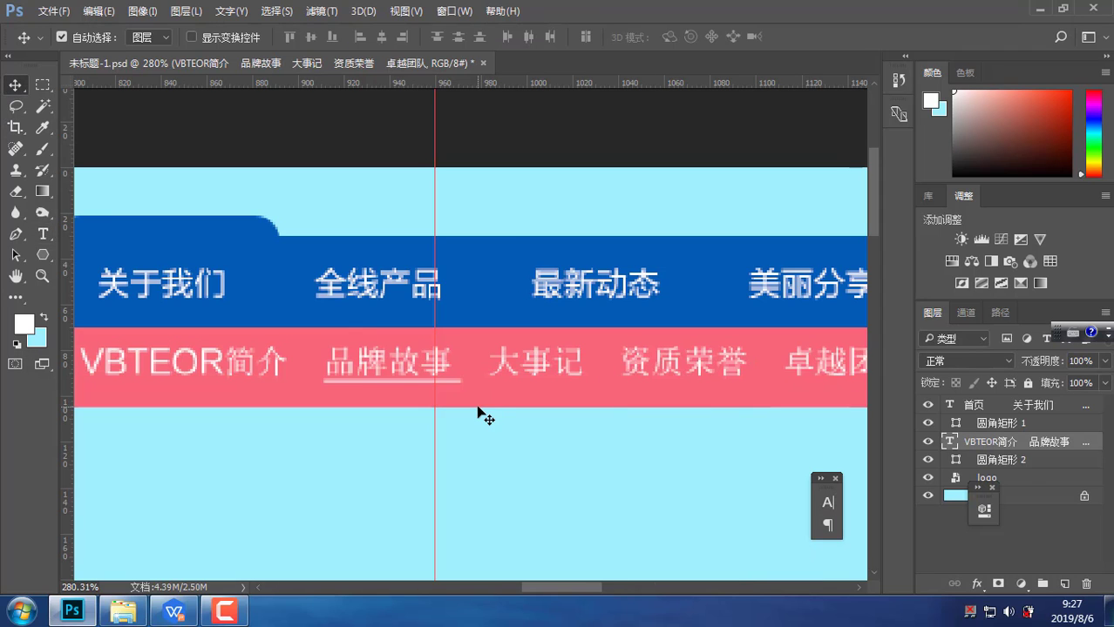
With the Polygon tool, draw an upright triangle about 8 px wide and 7 px high just after 关于我们 in the blue navigation bar
scroll(480, 411, "down", 5)
scroll(482, 406, "down", 1)
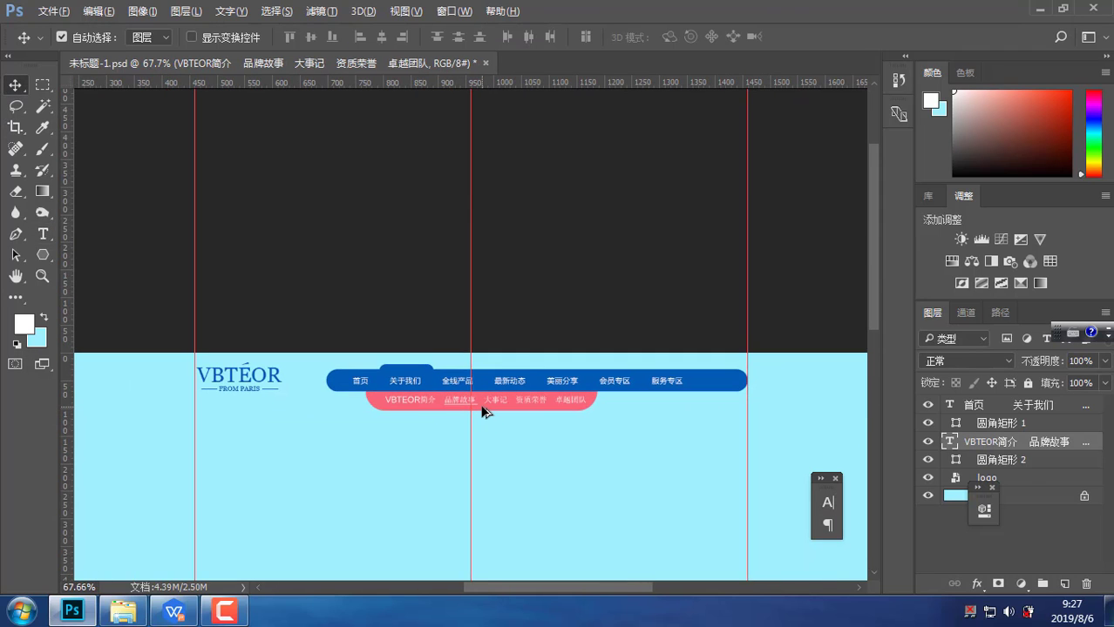
scroll(481, 406, "up", 4)
scroll(480, 399, "up", 1)
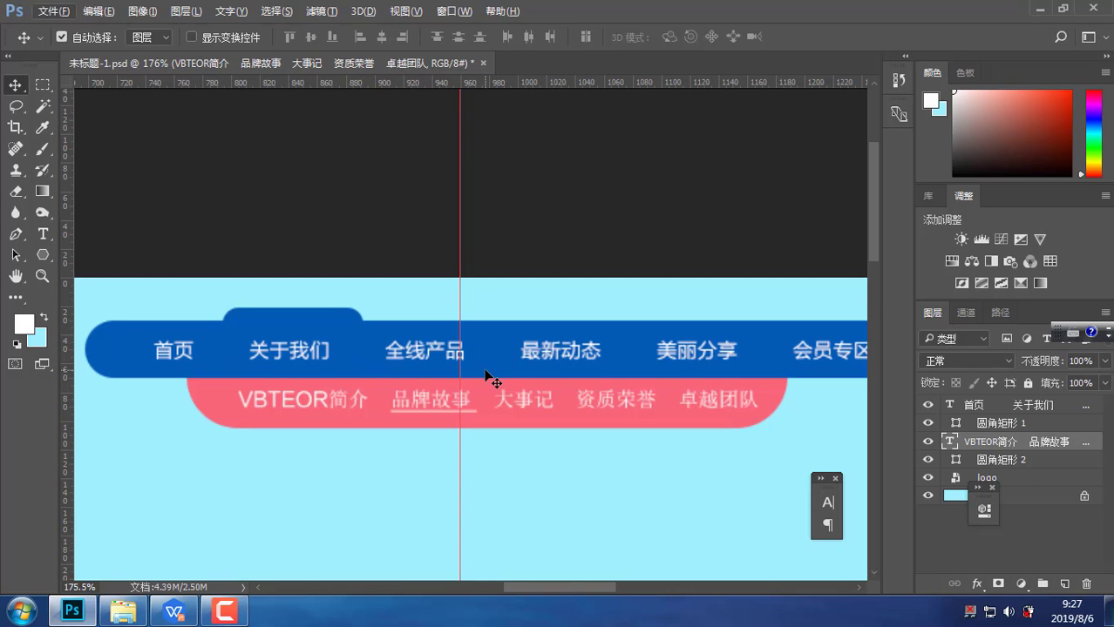
scroll(333, 340, "up", 3)
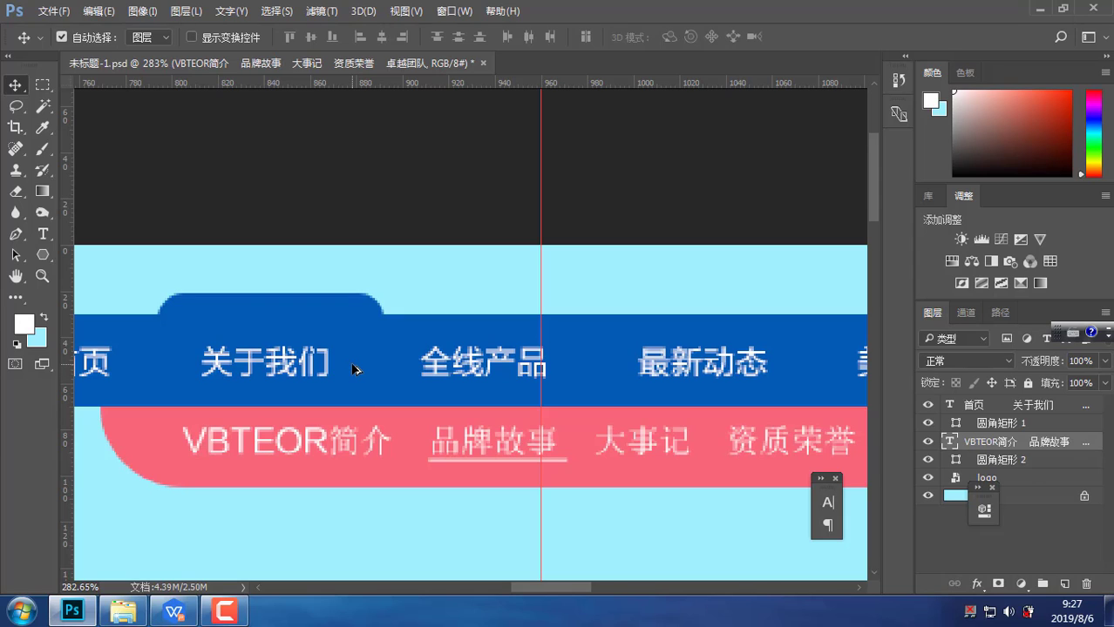
left_click(45, 260)
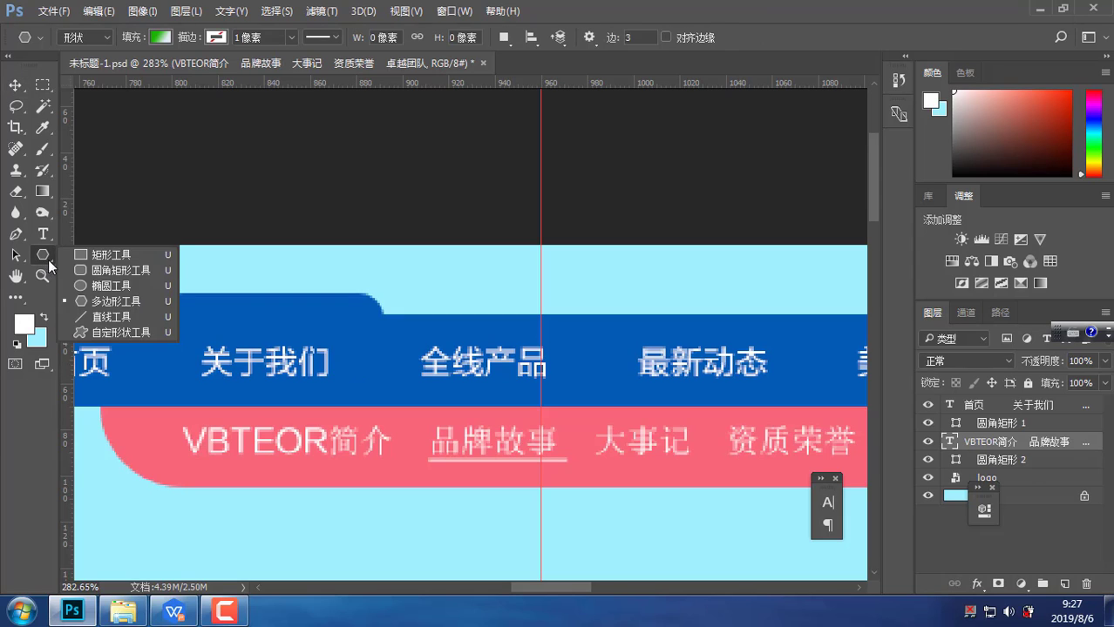
left_click(100, 305)
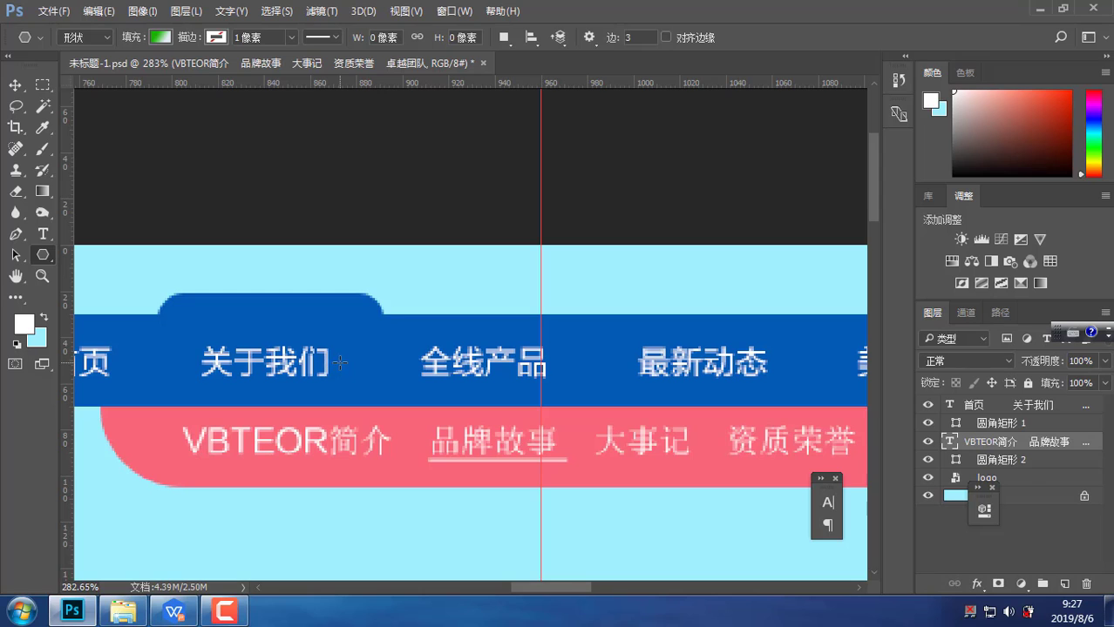
left_click_drag(340, 364, 342, 353)
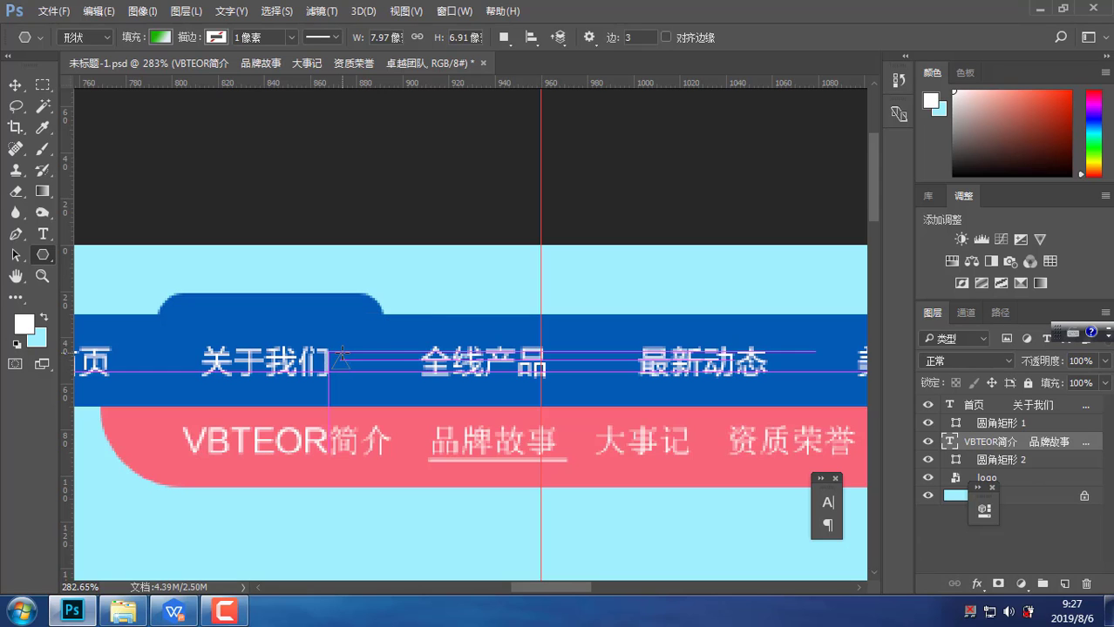
Fill the new triangle after 关于我们 with solid white ffffff
double_click(957, 441)
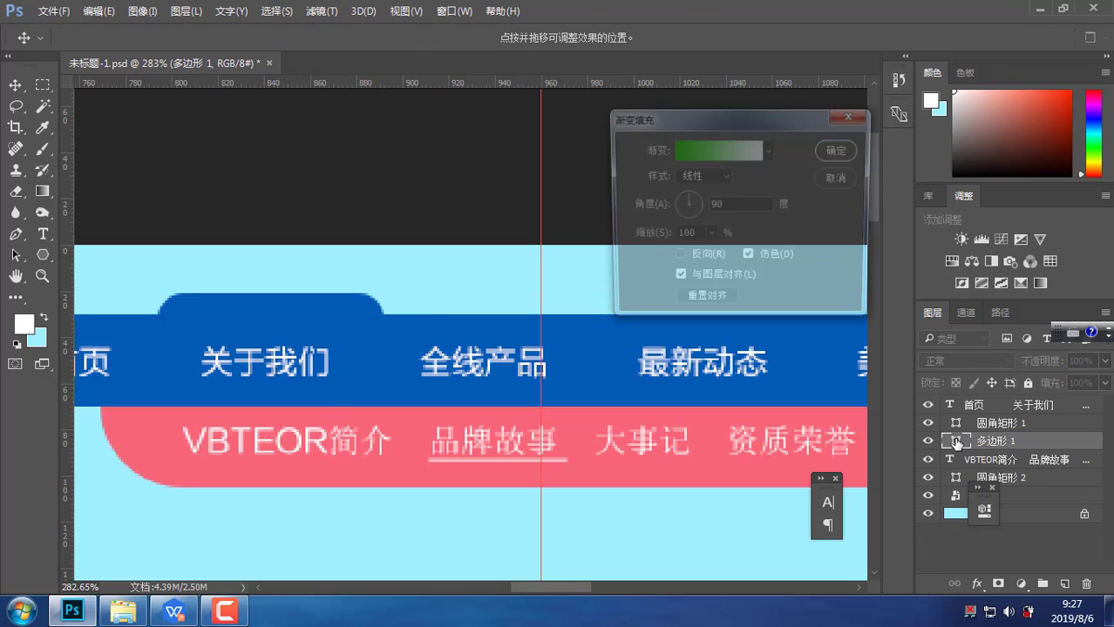
left_click(828, 182)
left_click(166, 37)
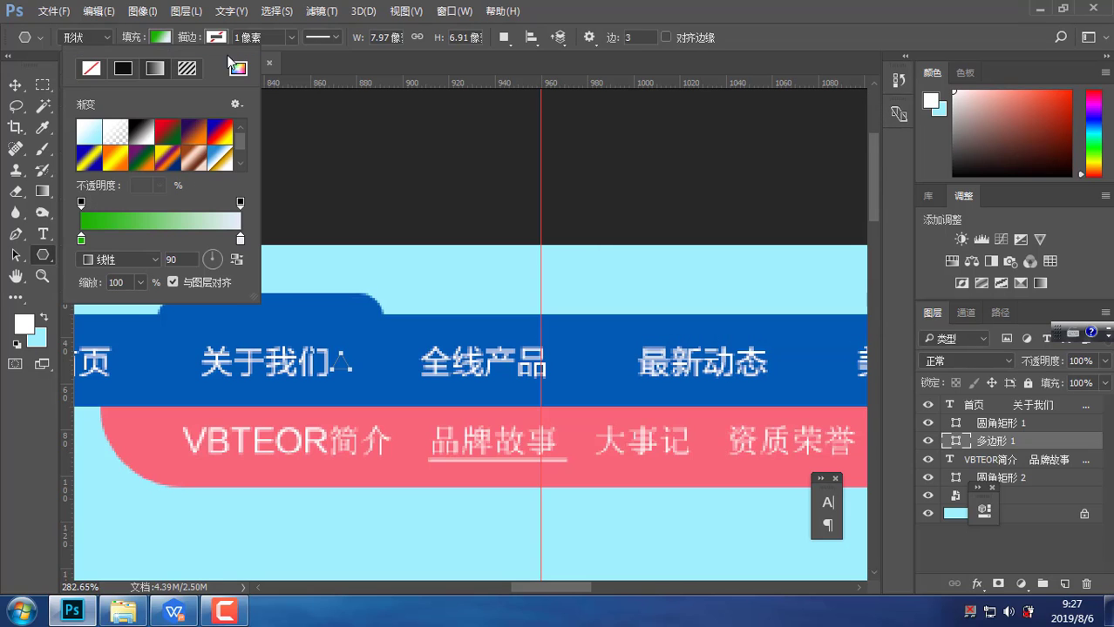
left_click(238, 68)
type("ffffff")
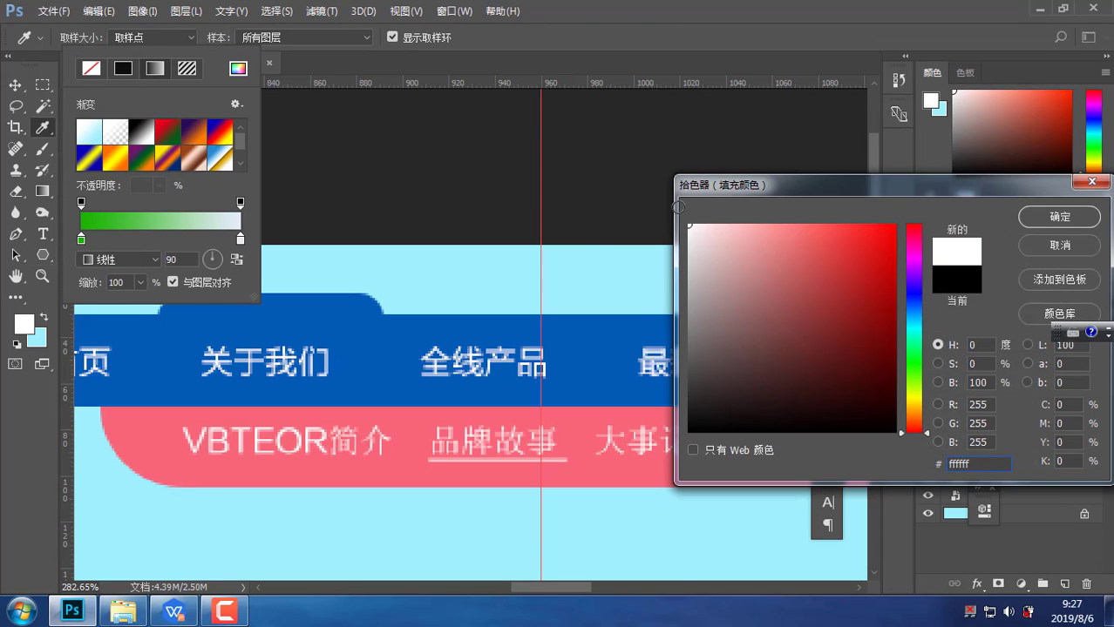
key("Return")
key("v")
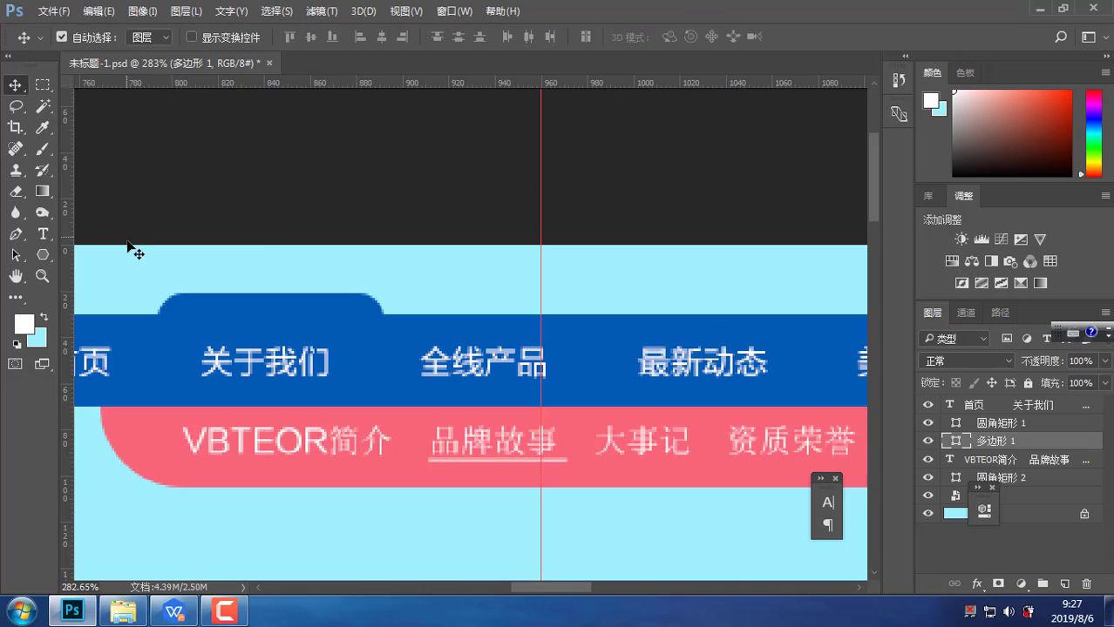
Bring the white triangle to the front of the layer stack and shift it slightly away from 关于我们
key("ctrl+shift+bracketright")
key("ctrl")
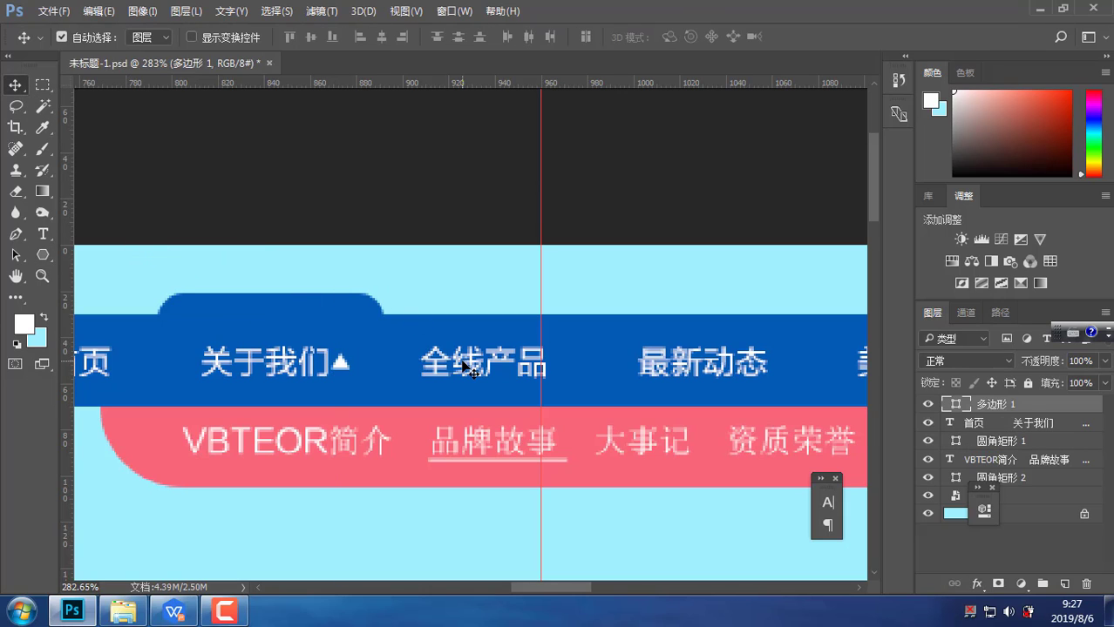
left_click_drag(345, 365, 355, 355)
Duplicate the white triangle twice, placing one copy after 全线产品 and the other after 最新动态
scroll(440, 359, "down", 2)
scroll(440, 359, "down", 2)
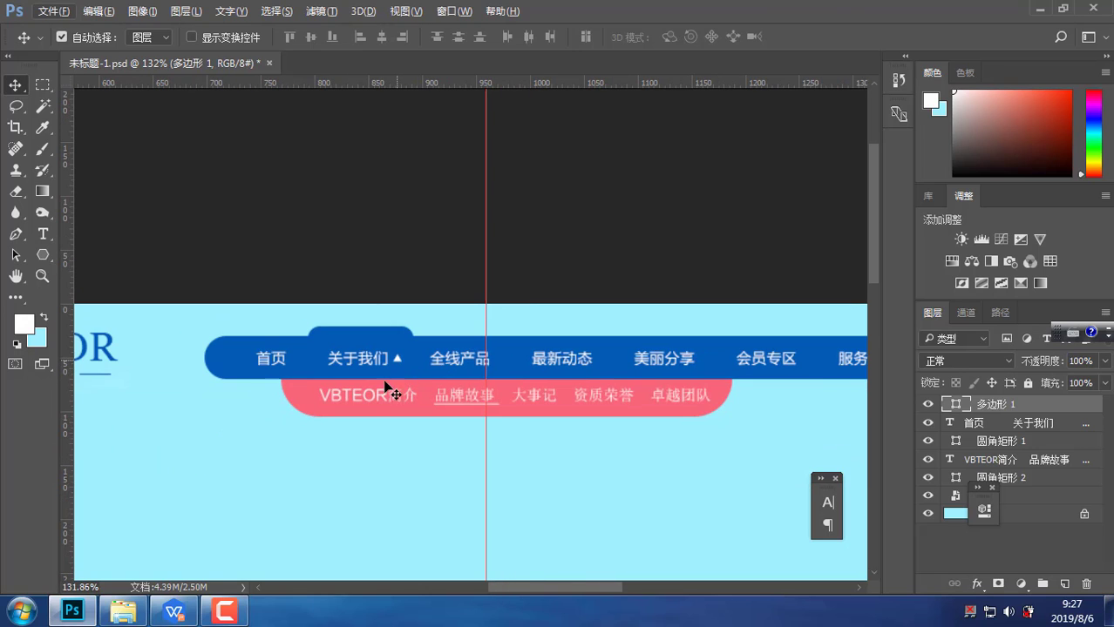
scroll(586, 397, "up", 2)
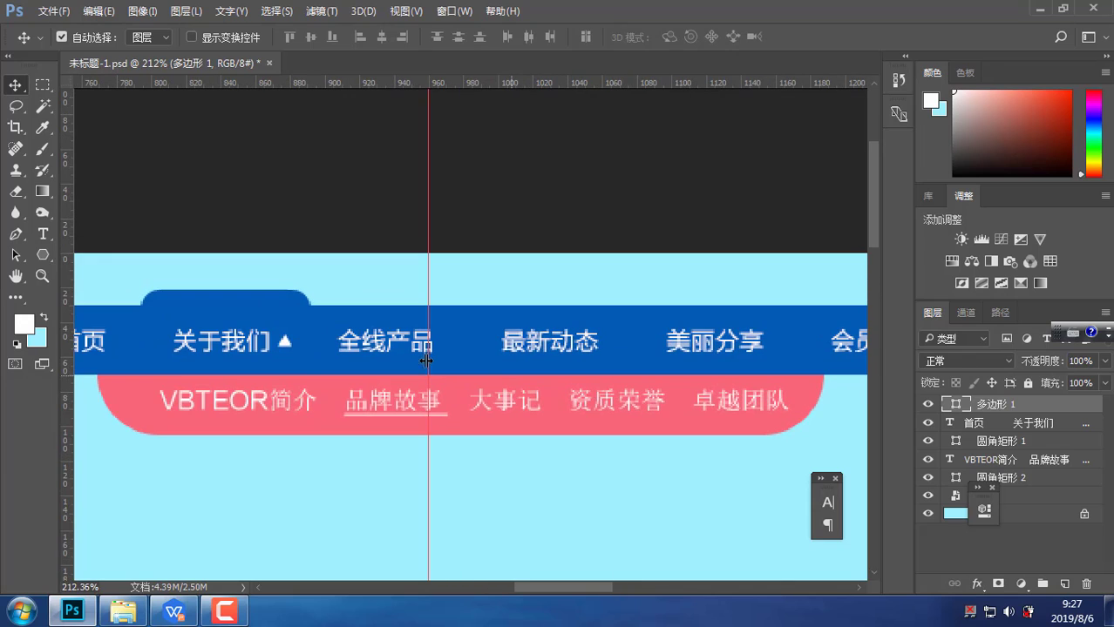
left_click_drag(292, 350, 610, 348)
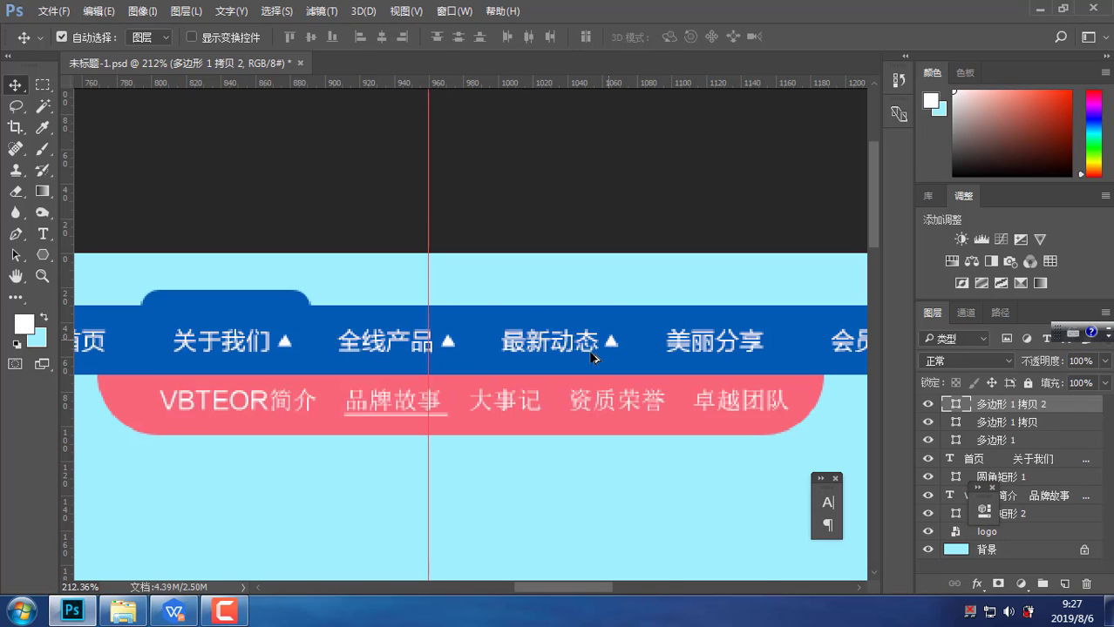
scroll(592, 357, "down", 5)
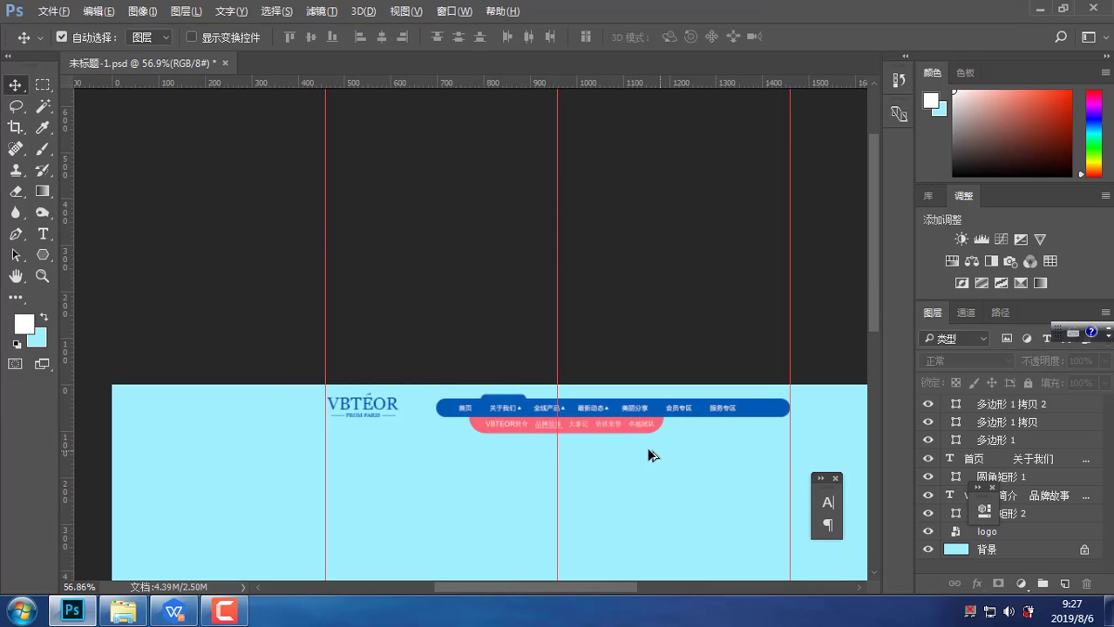
scroll(647, 448, "up", 4)
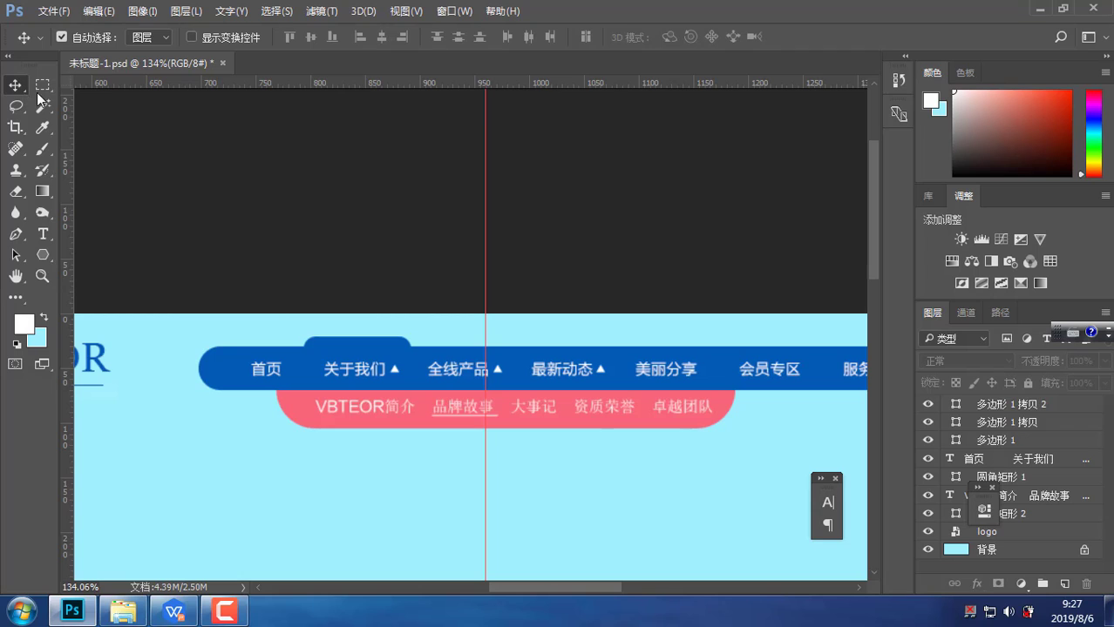
Select the three white navigation triangles together and flip them vertically to point downward
scroll(302, 365, "up", 5)
left_click(456, 379)
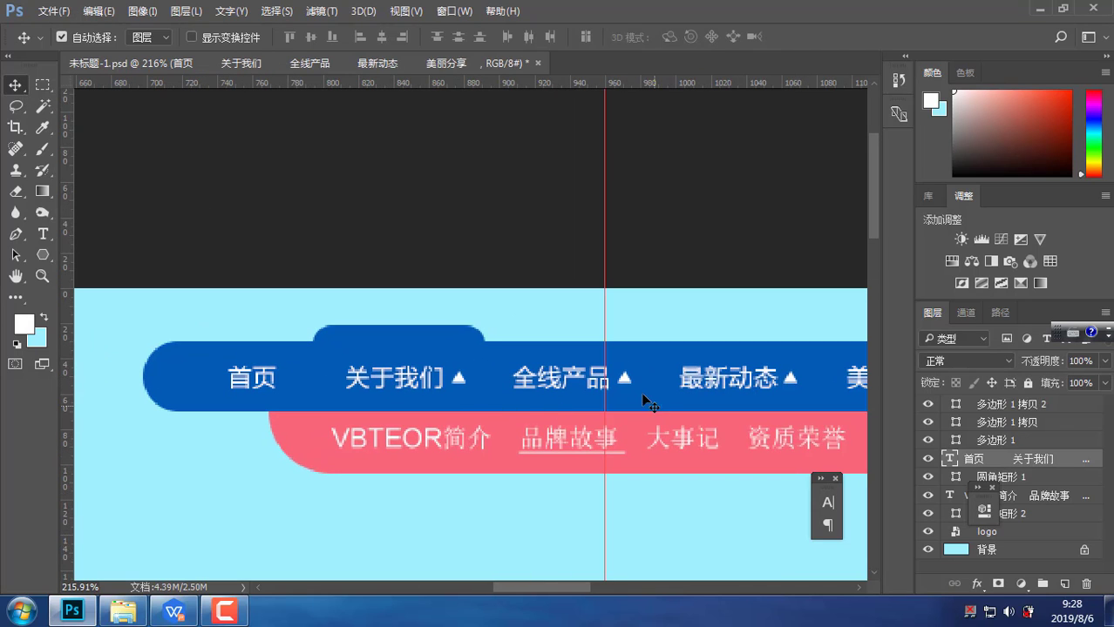
left_click(627, 383, "shift")
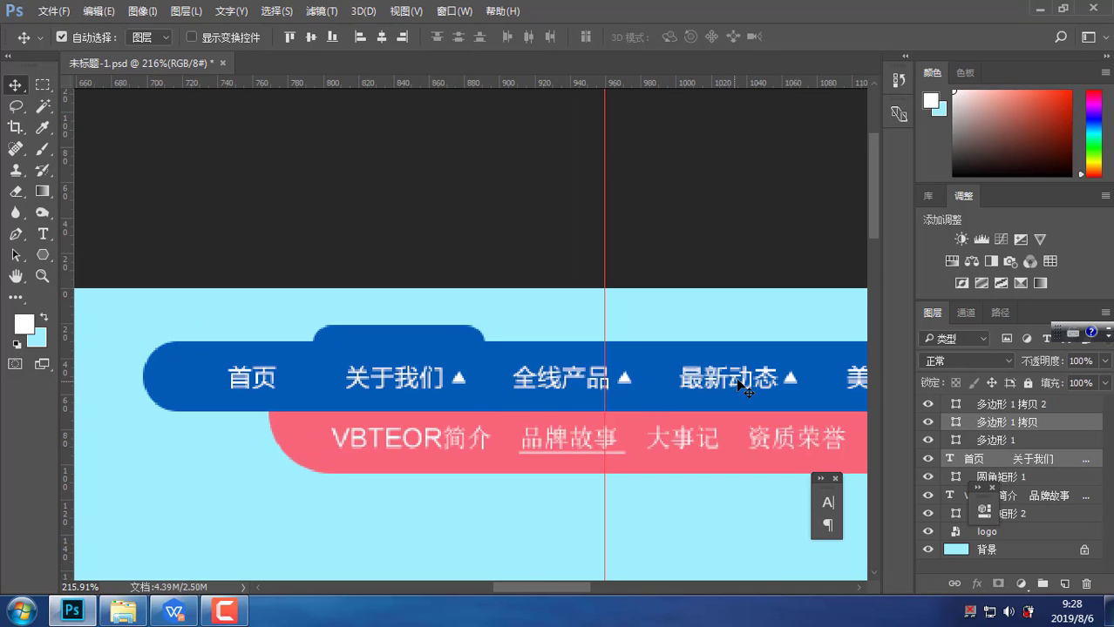
right_click(629, 383)
left_click(664, 394)
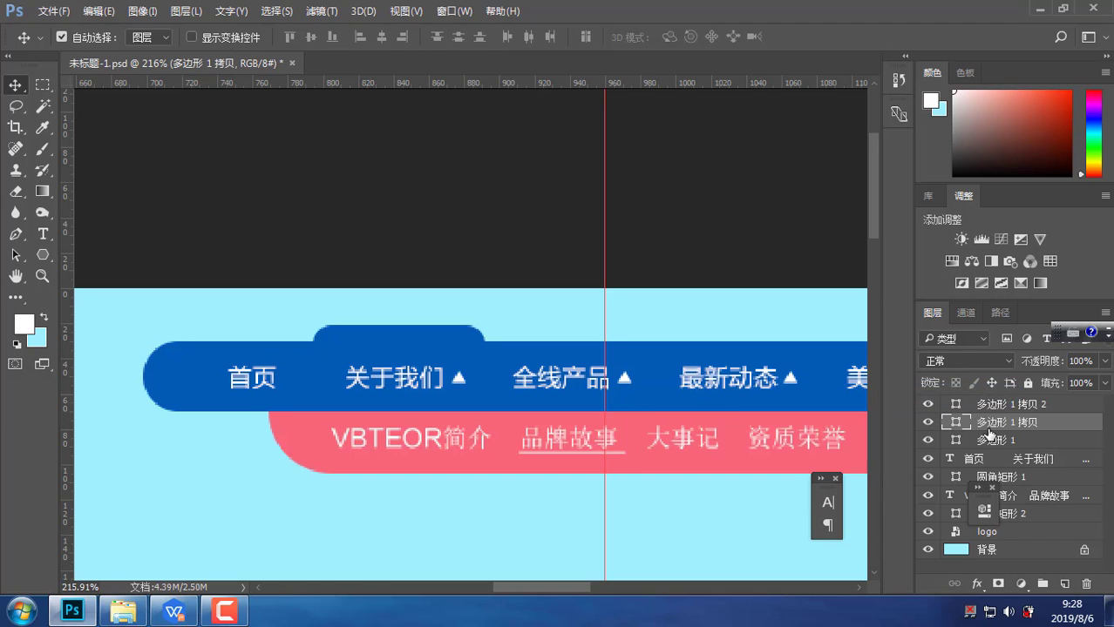
left_click(998, 440)
left_click(997, 405, "shift")
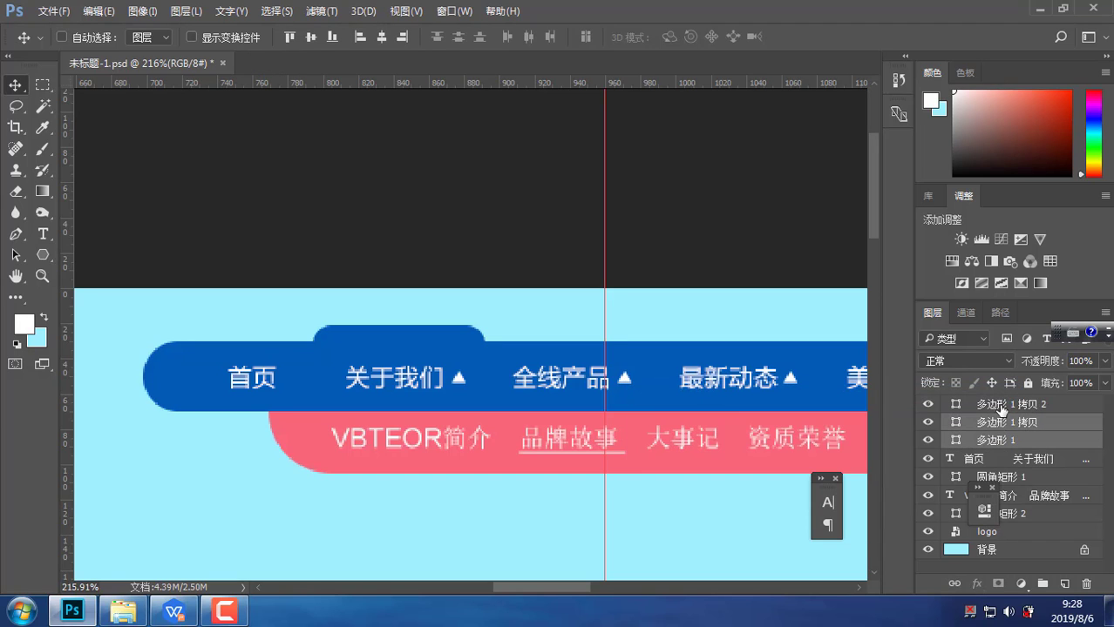
key("ctrl+t")
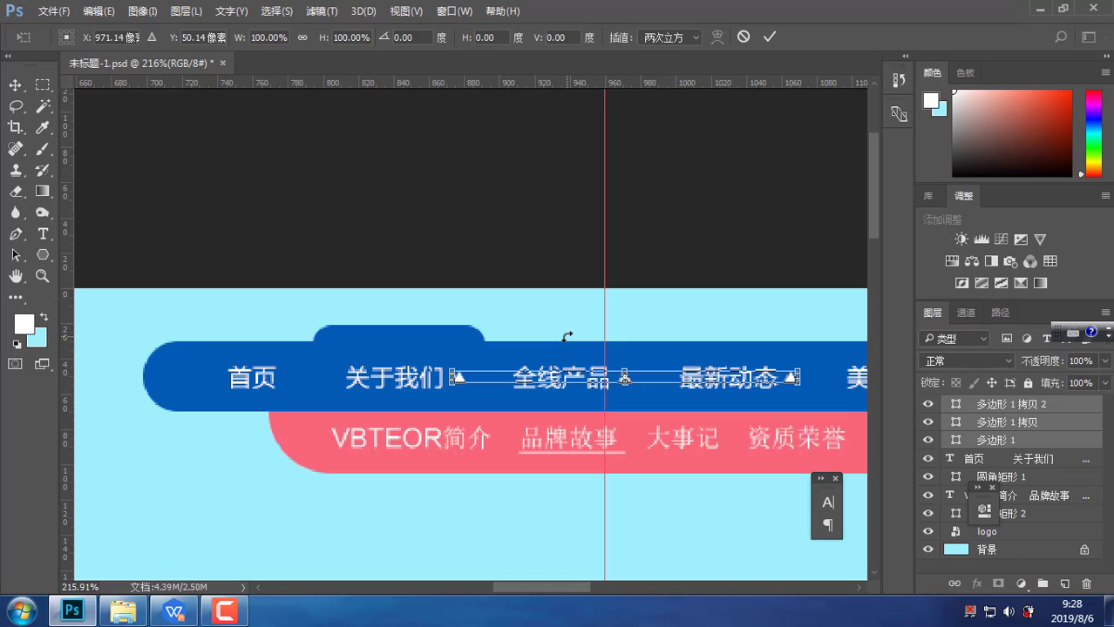
right_click(566, 335)
left_click(620, 321)
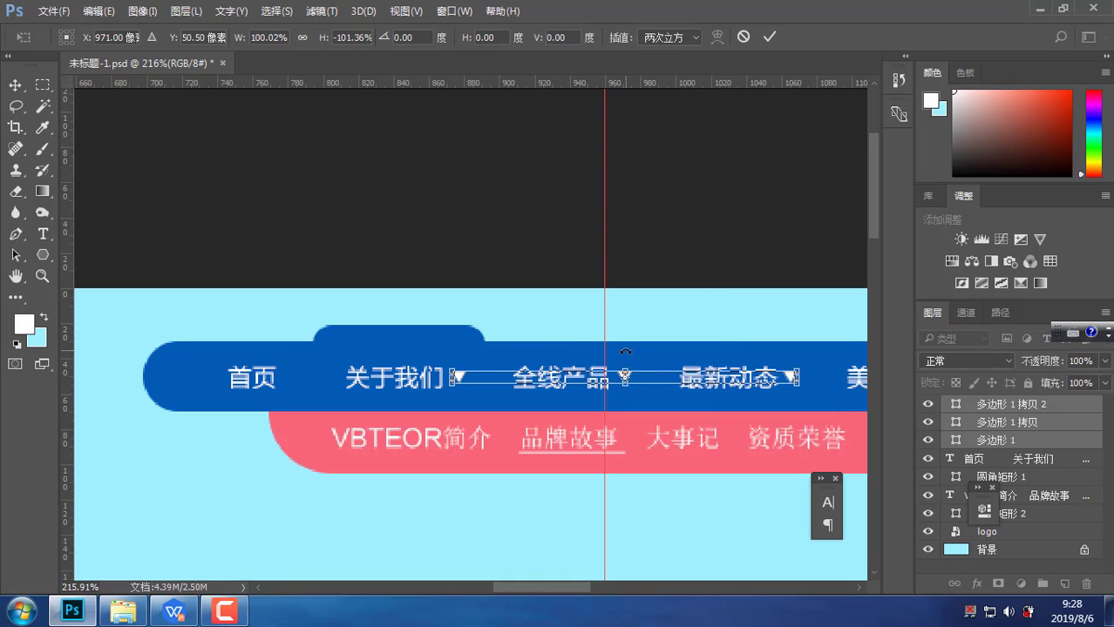
key("Return")
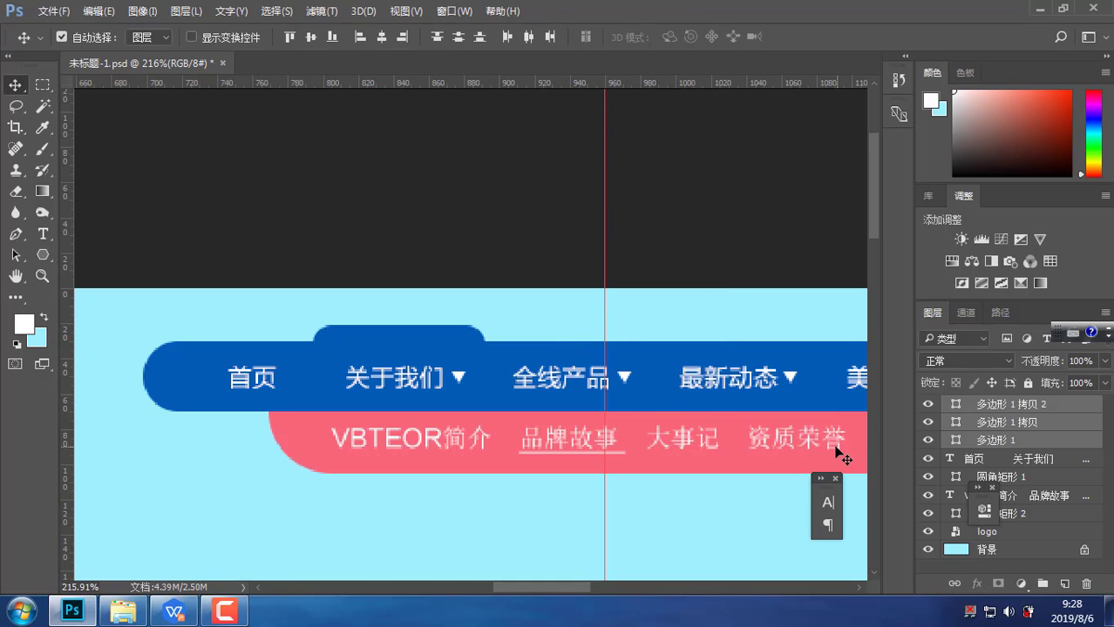
Flatten the three selected white navigation triangles to a height of 5 px, 71.43% vertically
key("ctrl+t")
scroll(659, 396, "up", 5)
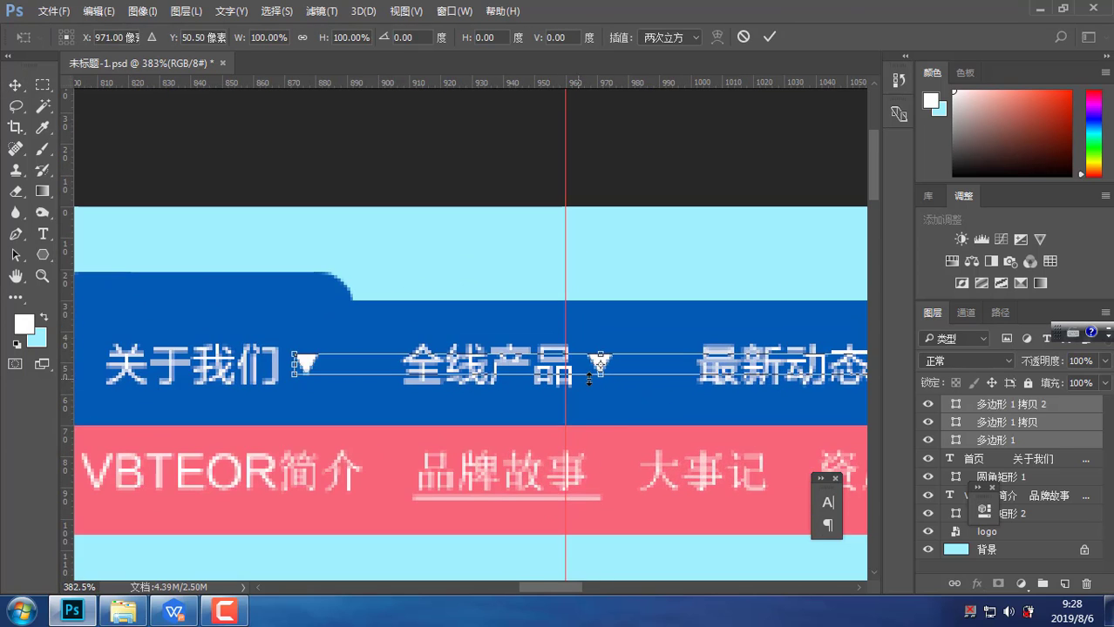
left_click(608, 374)
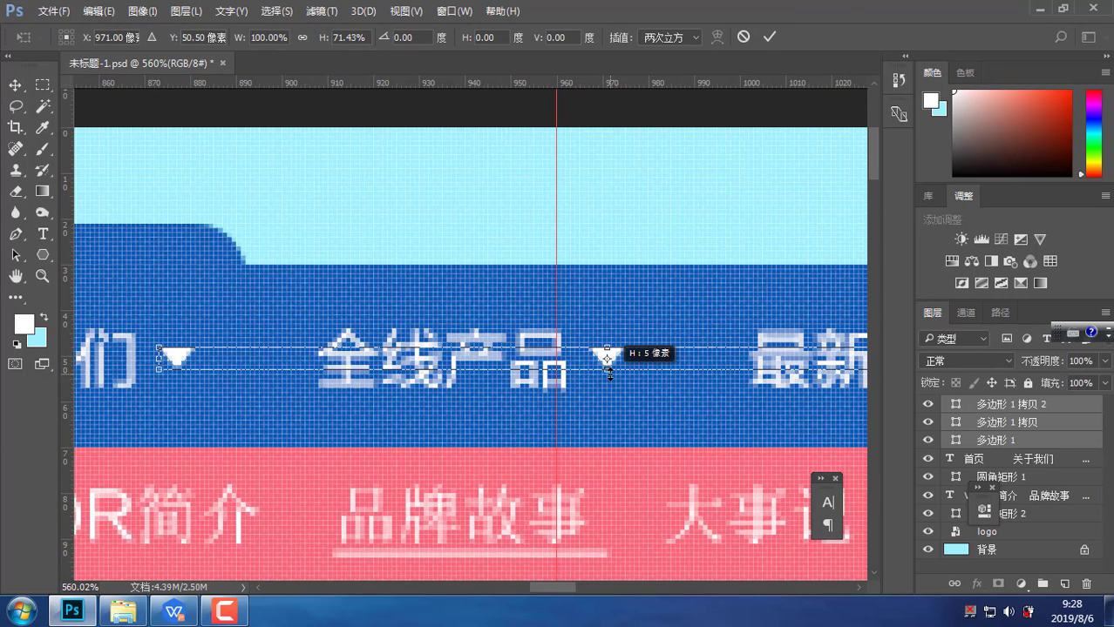
key("Return")
scroll(609, 380, "down", 8)
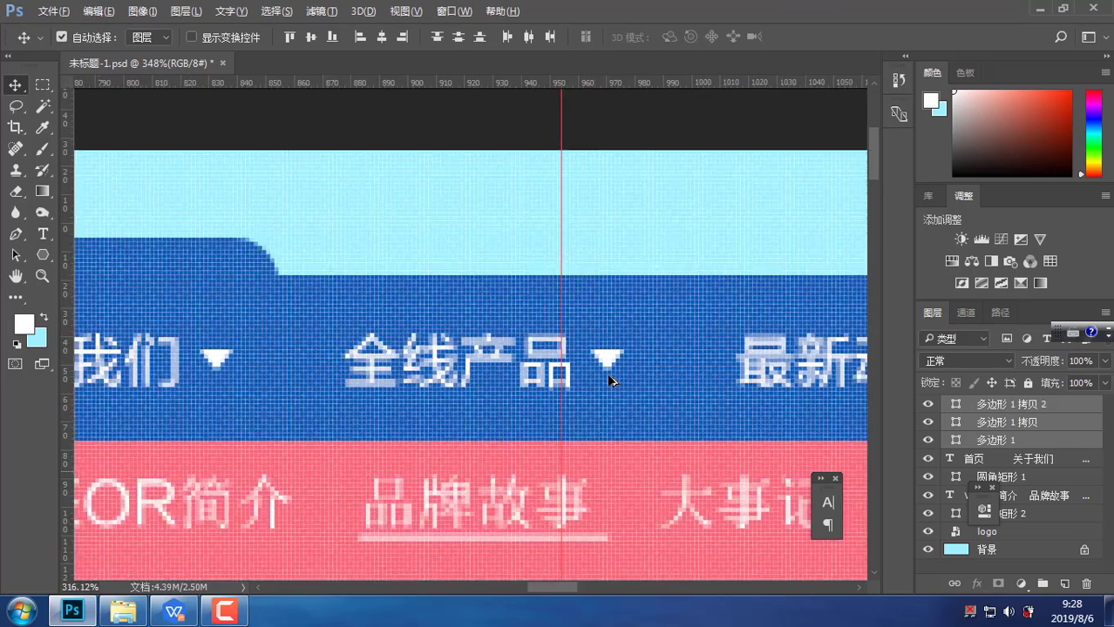
Tighten the navigation text by deleting extra spaces before 关于我们, 全线产品, 最新动态, 美丽分享, 会员专区 and 服务专区
left_click_drag(566, 589, 617, 587)
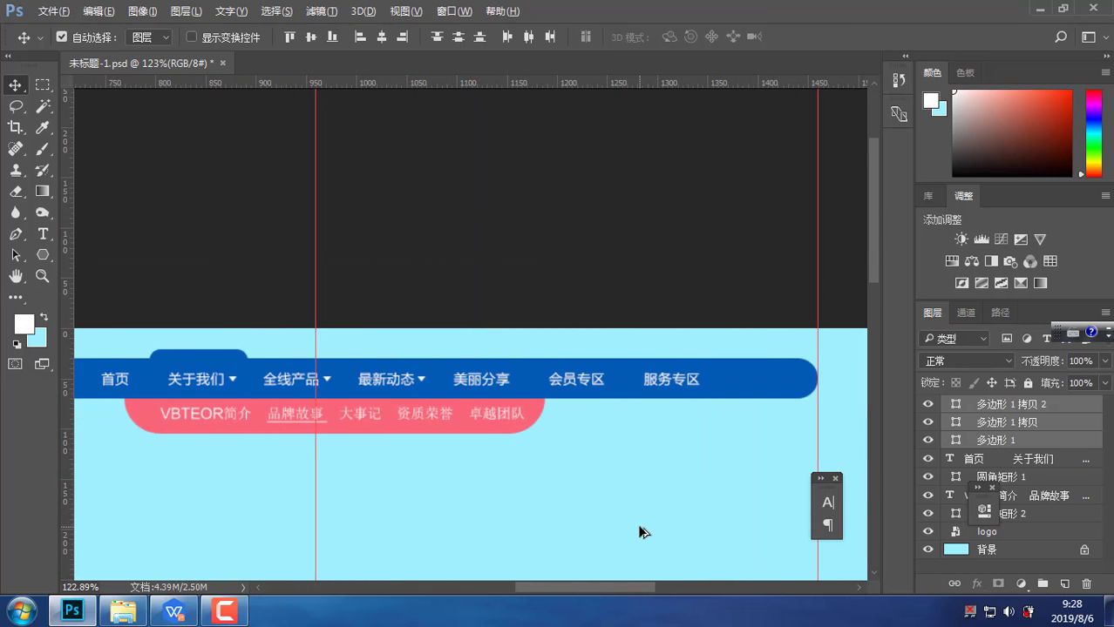
scroll(645, 522, "down", 2)
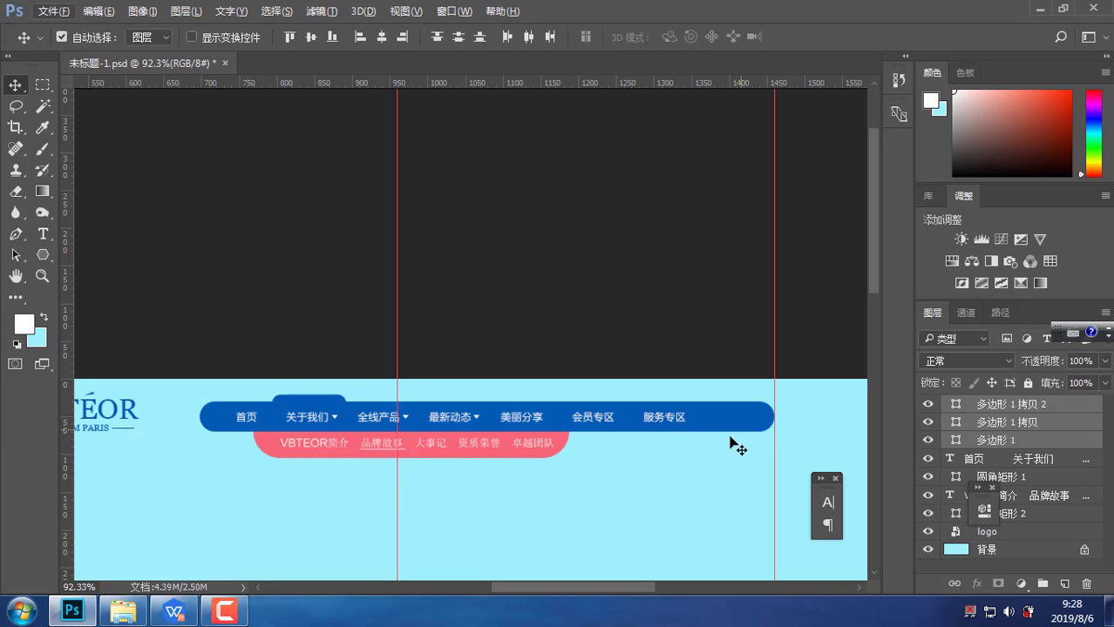
scroll(516, 473, "up", 1)
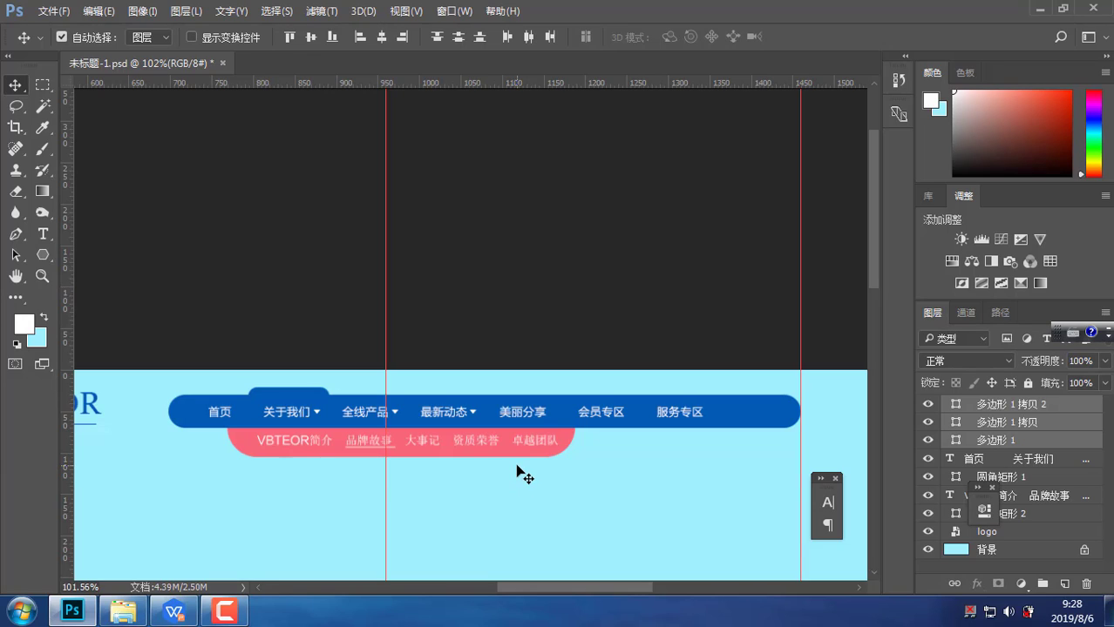
scroll(242, 475, "up", 4)
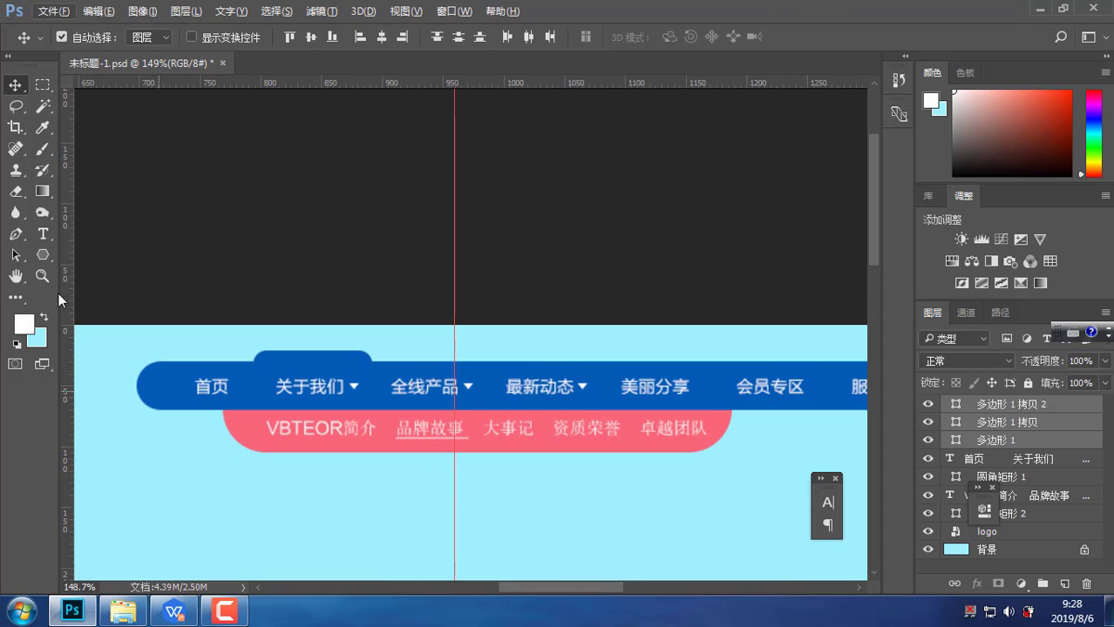
left_click(42, 234)
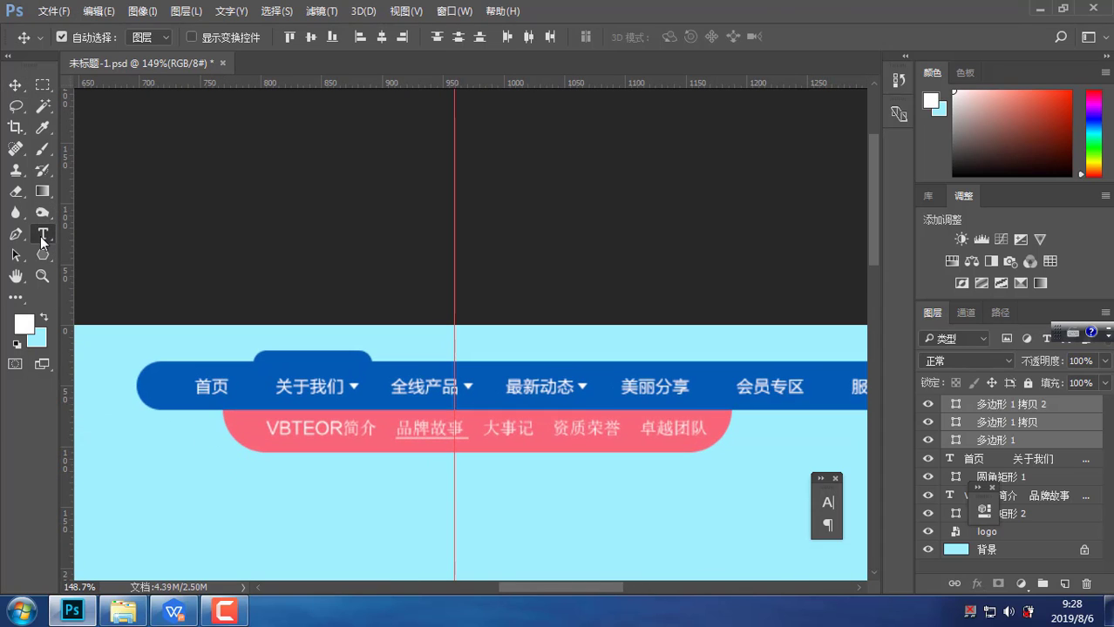
left_click(272, 390)
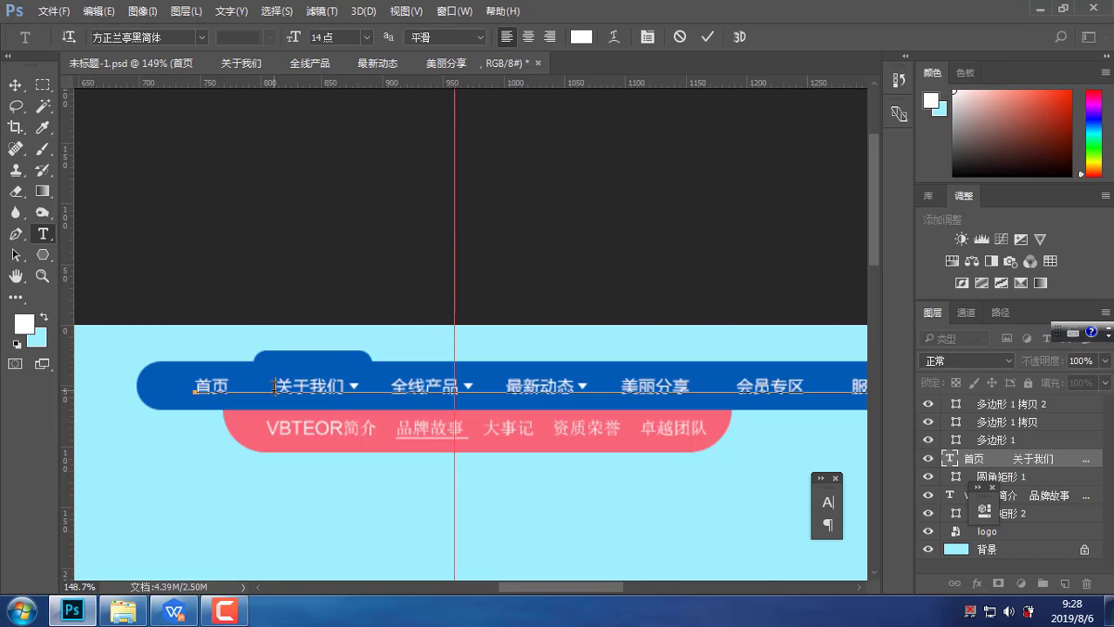
key("BackSpace")
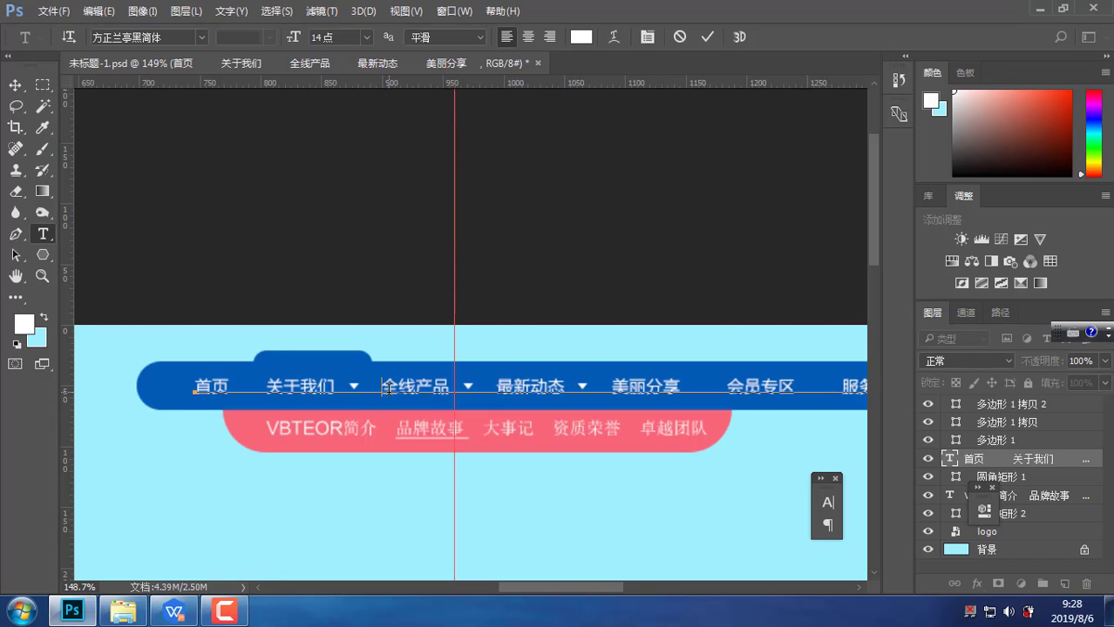
key("BackSpace")
left_click(459, 390)
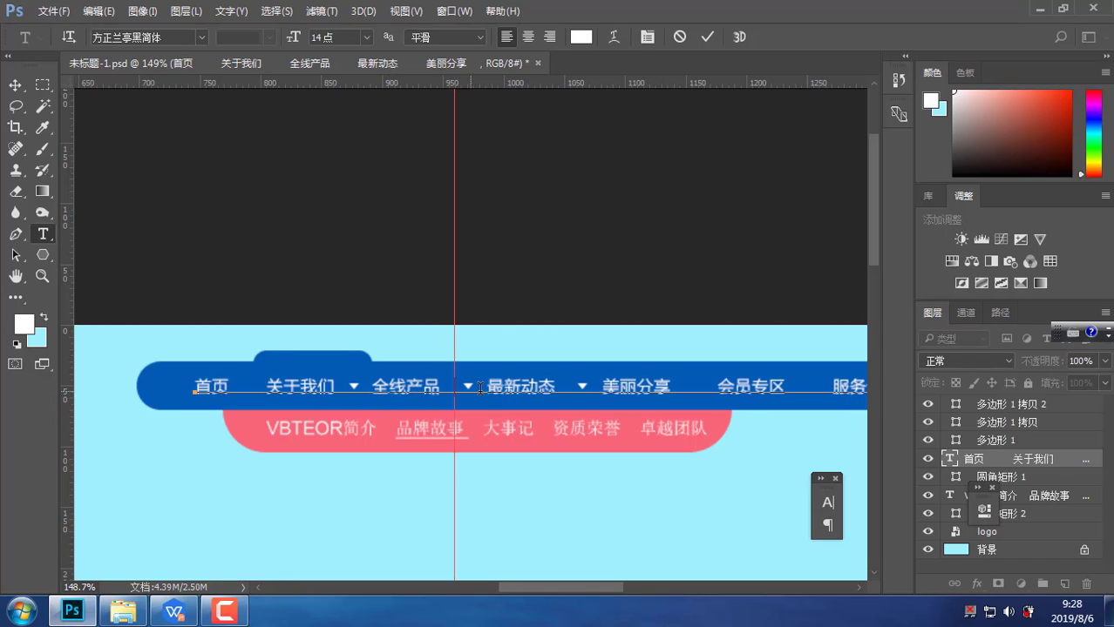
key("BackSpace")
left_click(568, 389)
key("BackSpace")
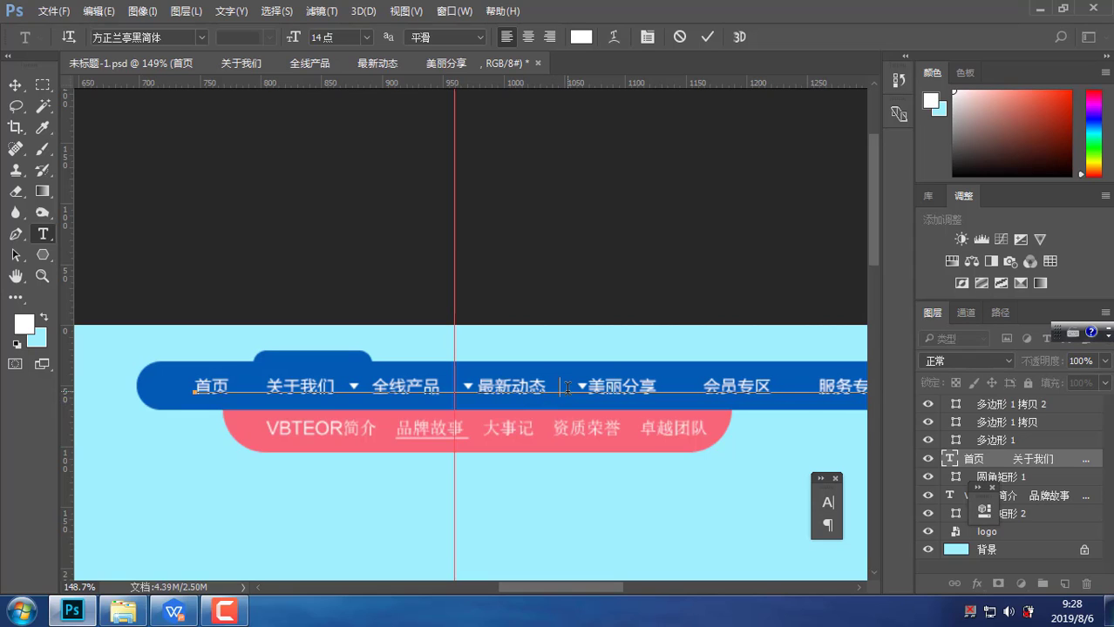
left_click(699, 389)
key("BackSpace")
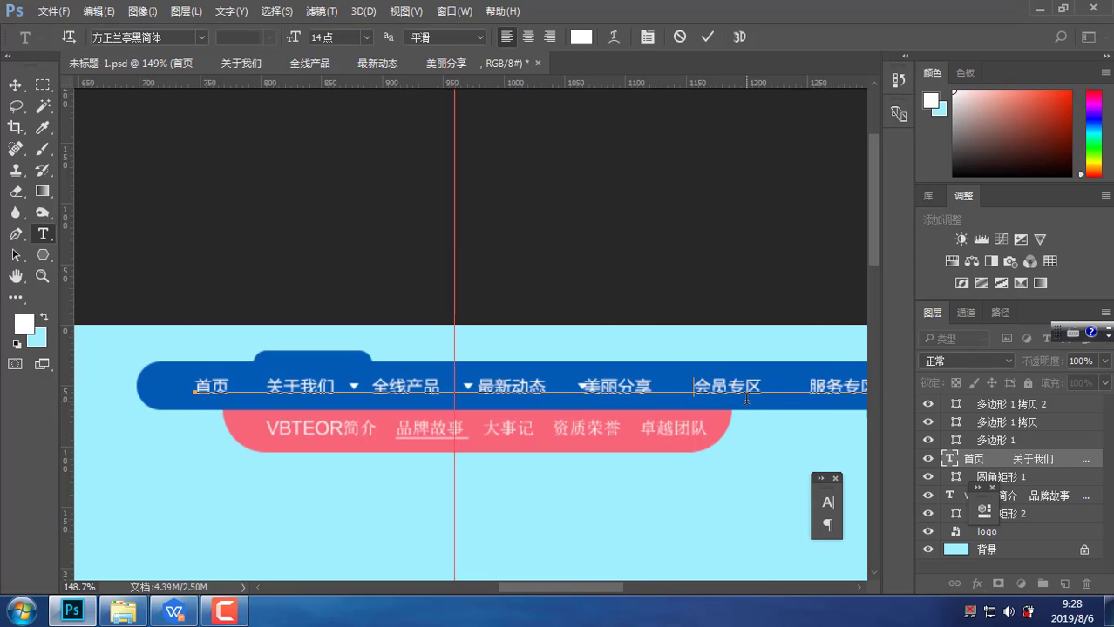
key("BackSpace")
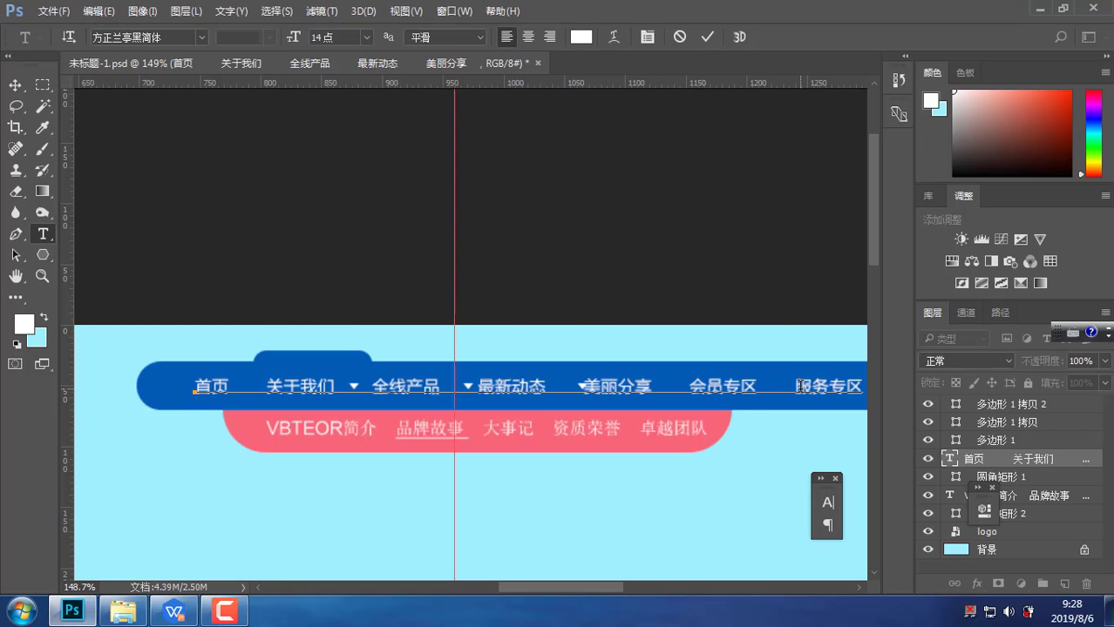
key("ctrl+Return")
Merge the three white triangle layers into a single shape layer
left_click_drag(648, 450, 400, 433)
left_click_drag(259, 457, 380, 468)
left_click_drag(241, 461, 120, 448)
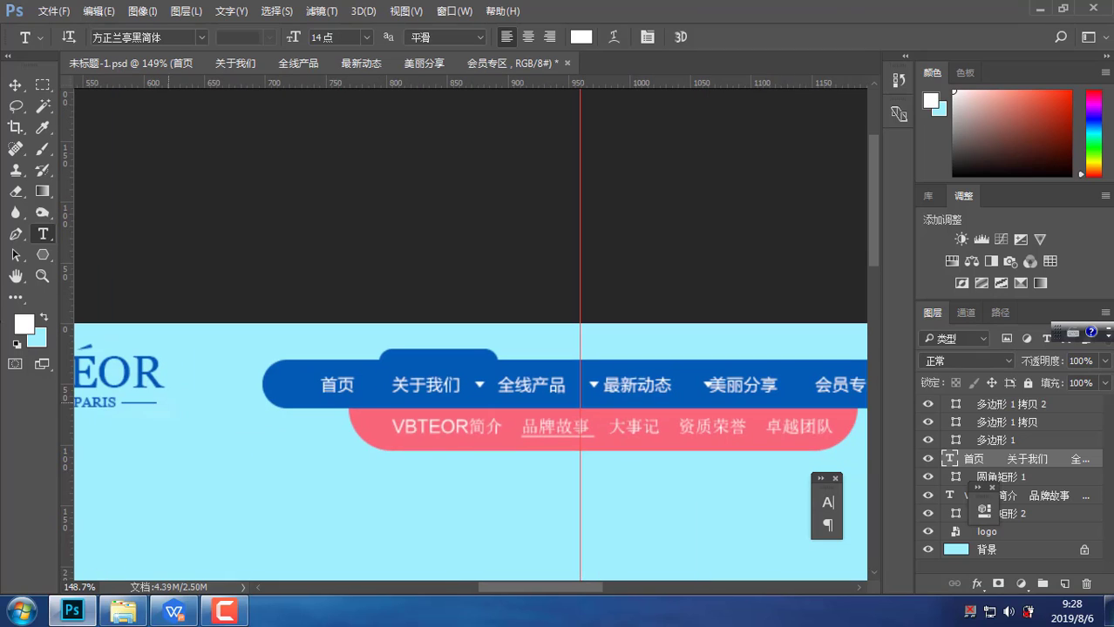
left_click(16, 256)
left_click(1000, 410)
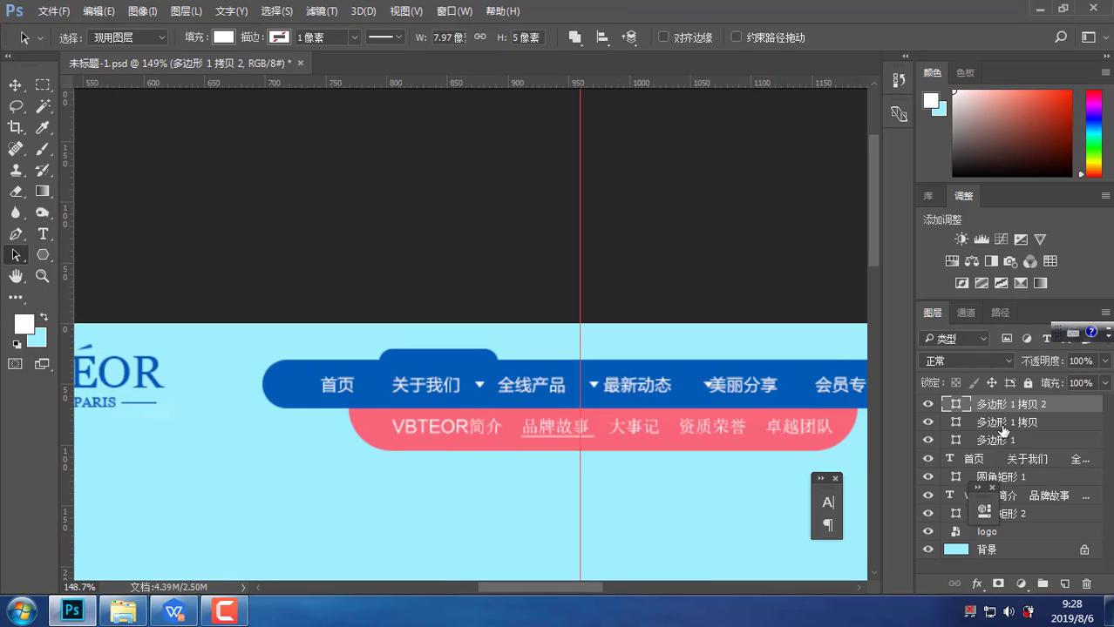
left_click(995, 441, "shift")
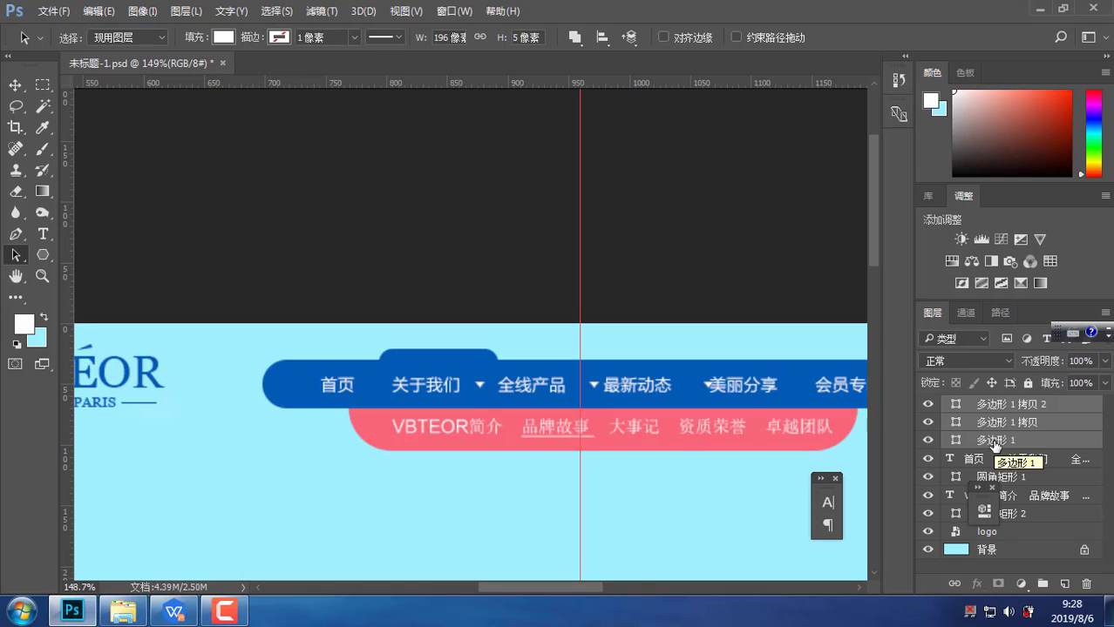
key("ctrl+e")
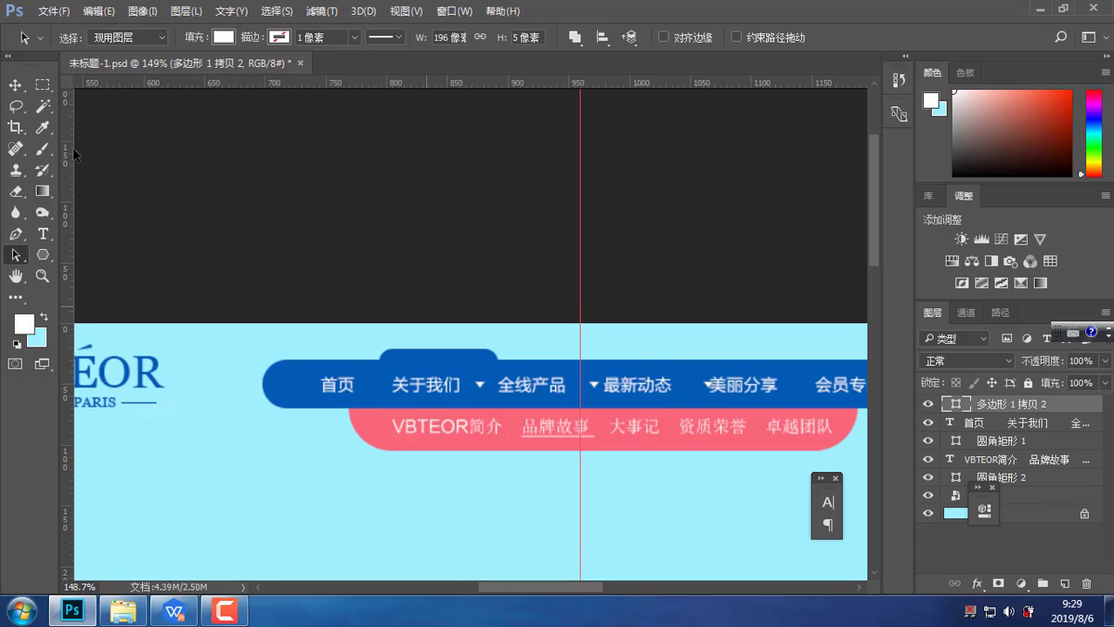
Nudge the merged triangles left until the first one sits just after 关于我们
key("v")
key("Left")
key("Left")
key("Left")
key("Left")
key("Left")
key("Left")
key("Left")
key("Left")
key("Left")
key("Left")
key("Left")
key("Left")
key("Left")
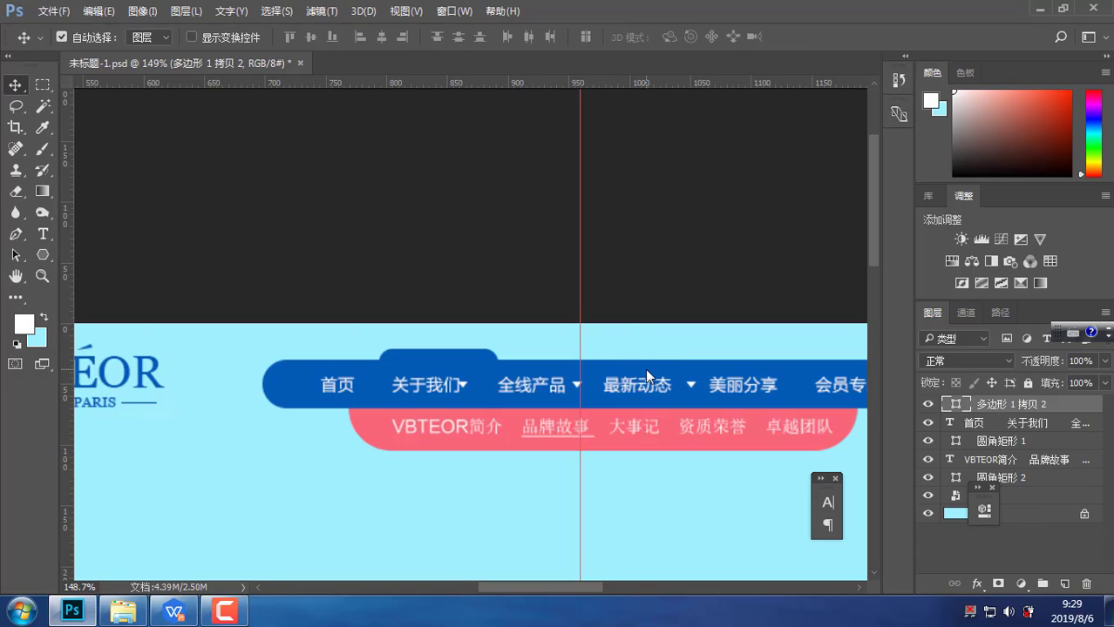
key("Right")
key("Right")
key("Right")
key("Right")
Nudge the second and third triangles individually so they sit close behind 全线产品 and 最新动态
key("a")
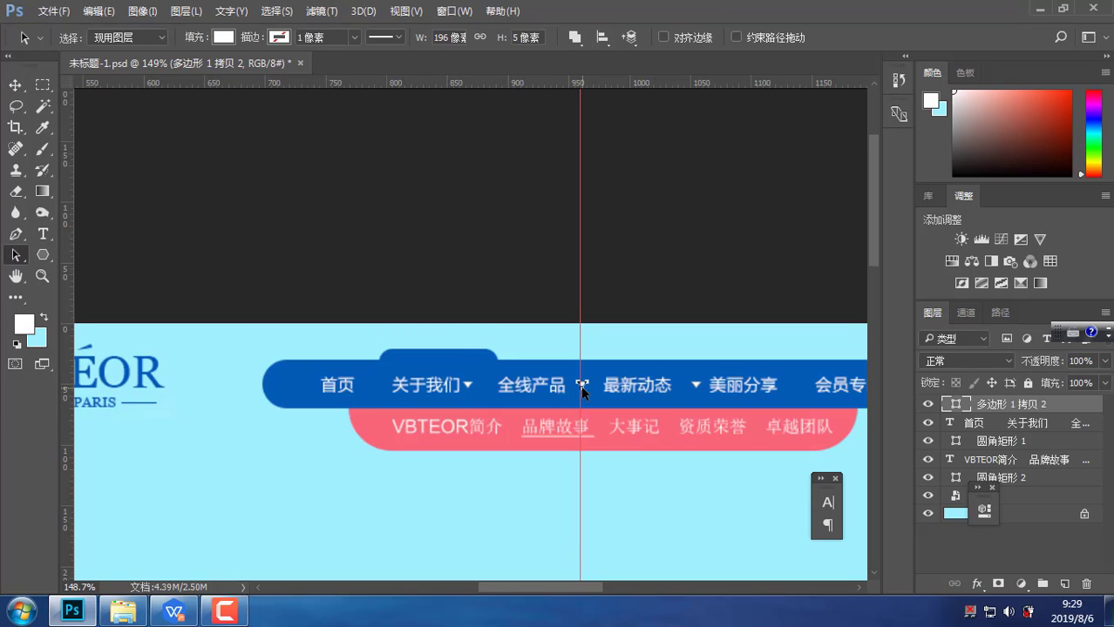
left_click(695, 388)
key("Left")
key("Left")
key("Left")
key("Left")
key("Left")
key("Left")
key("Left")
key("Left")
left_click(693, 377)
left_click(688, 381)
key("Left")
left_click(674, 451)
Draw a white rounded rectangle about 128 × 18 px with 20 px radius after 服务专区 in the blue bar
left_click_drag(739, 453, 440, 441)
left_click_drag(628, 443, 514, 453)
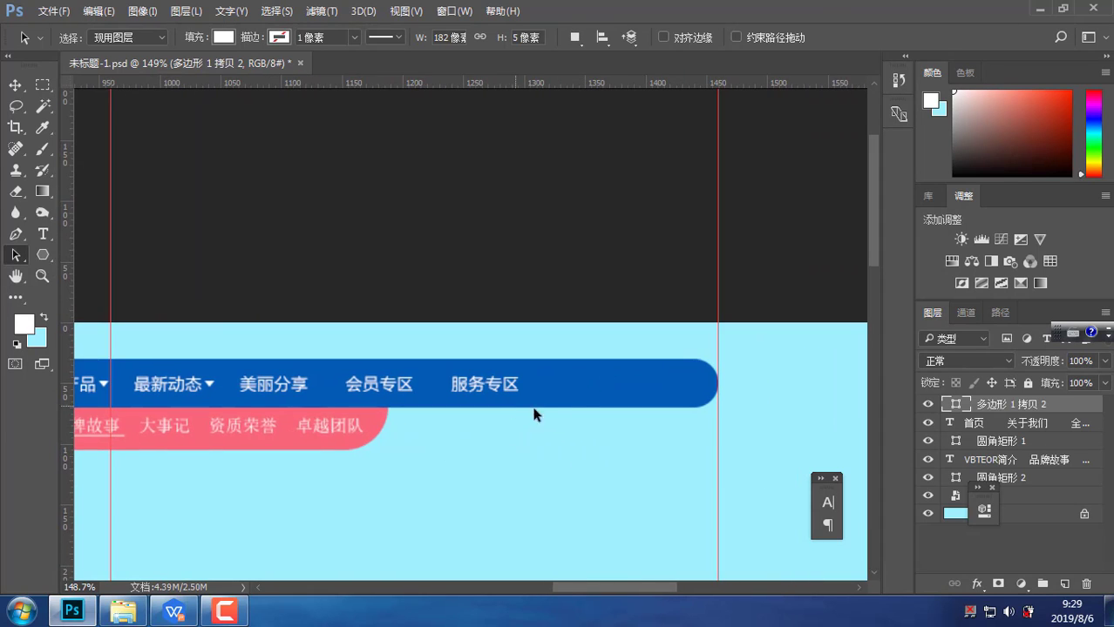
scroll(624, 432, "up", 1)
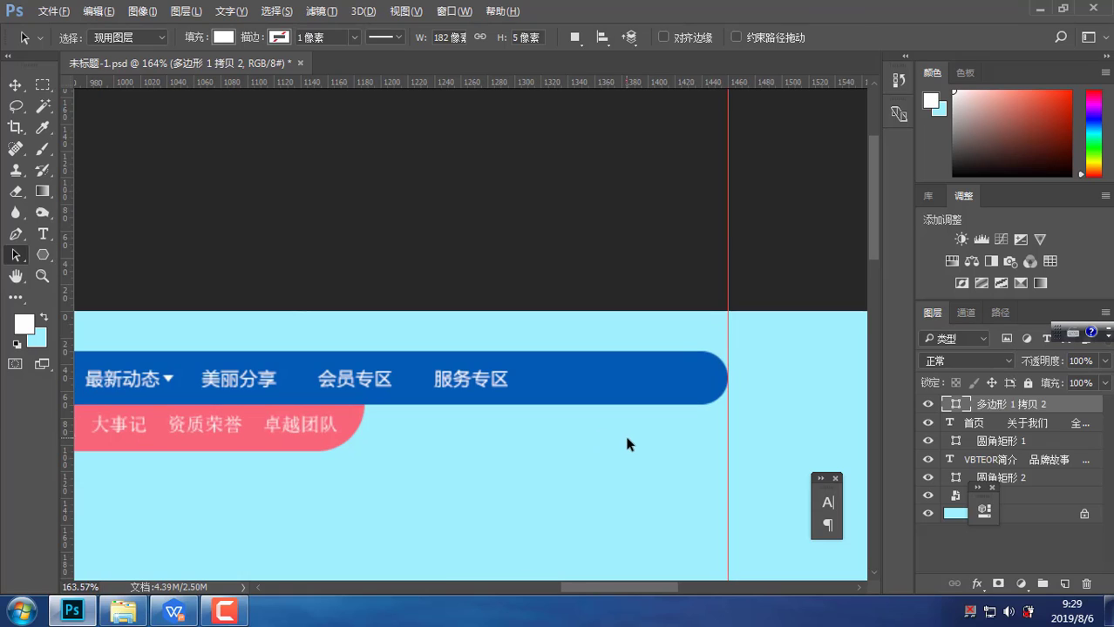
left_click(43, 256)
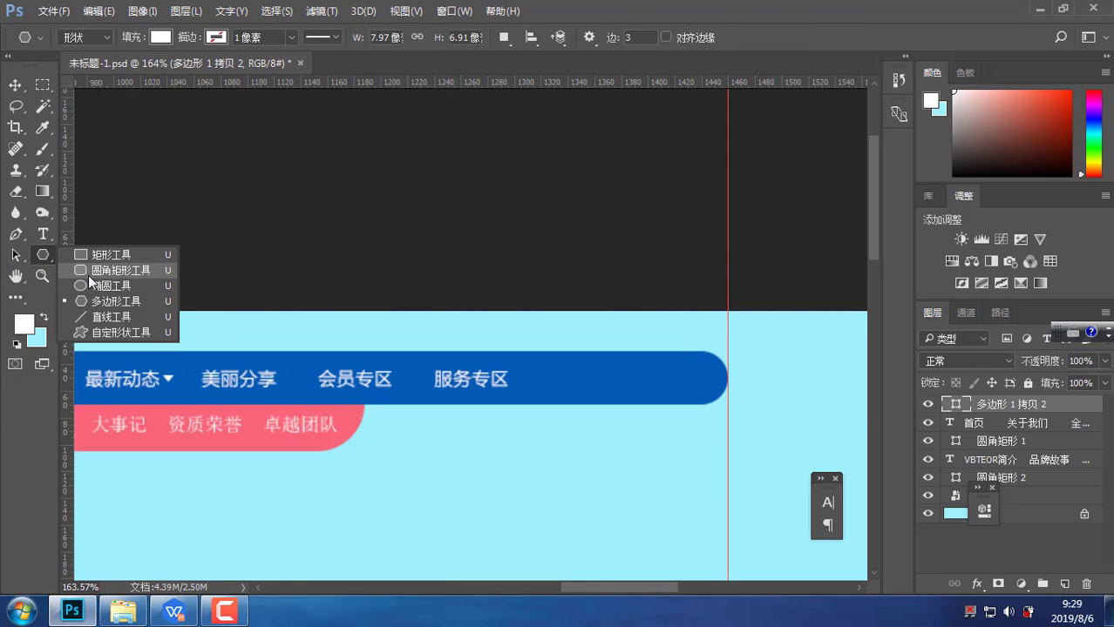
left_click(88, 274)
scroll(545, 380, "up", 1)
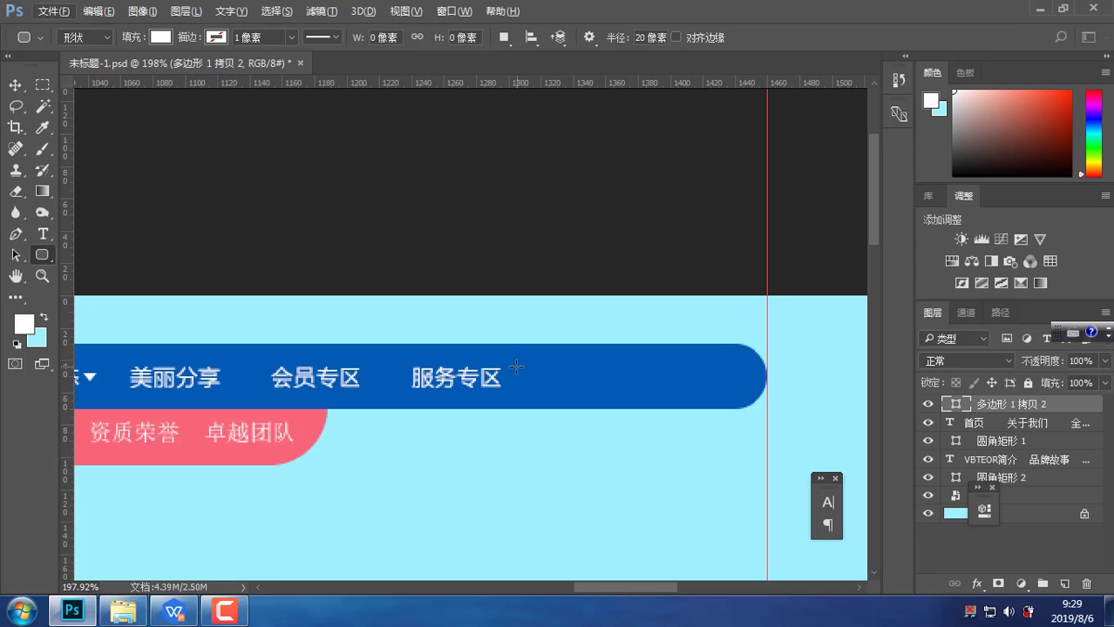
left_click_drag(514, 364, 727, 392)
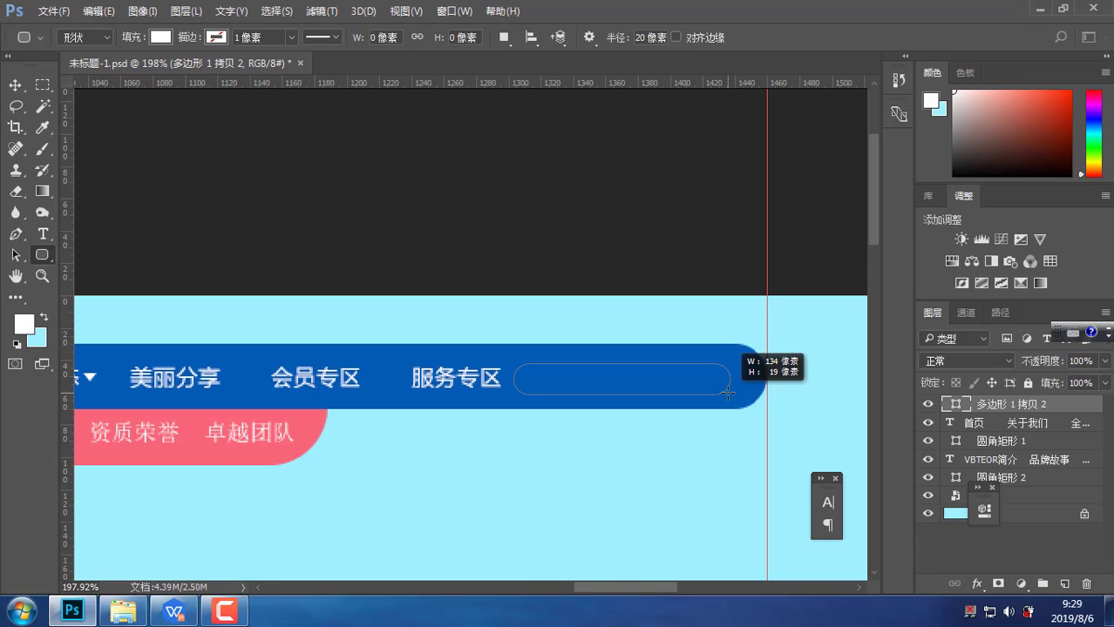
left_click_drag(728, 392, 717, 392)
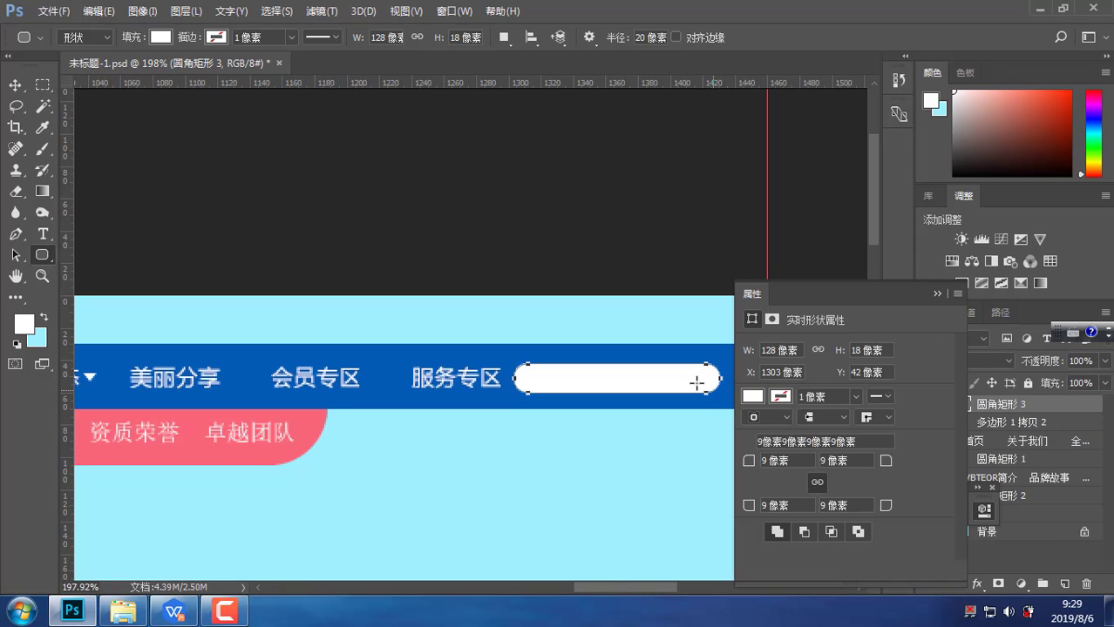
Nudge the white rounded rectangle vertically to Y 41 px to center it in the blue bar
left_click(16, 91)
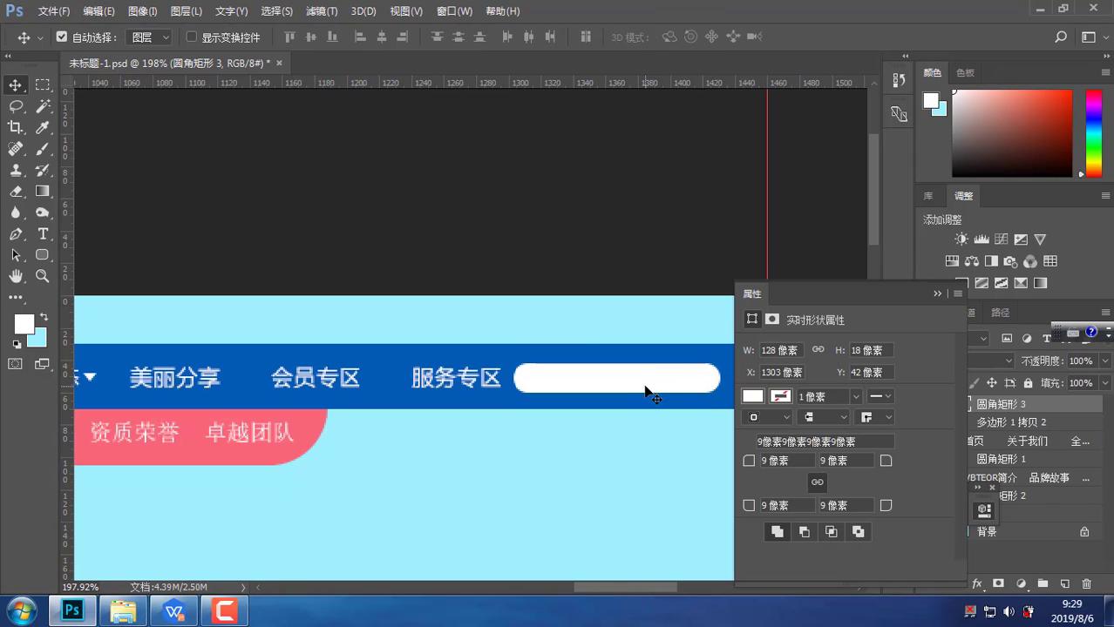
key("Up")
key("Up")
key("Down")
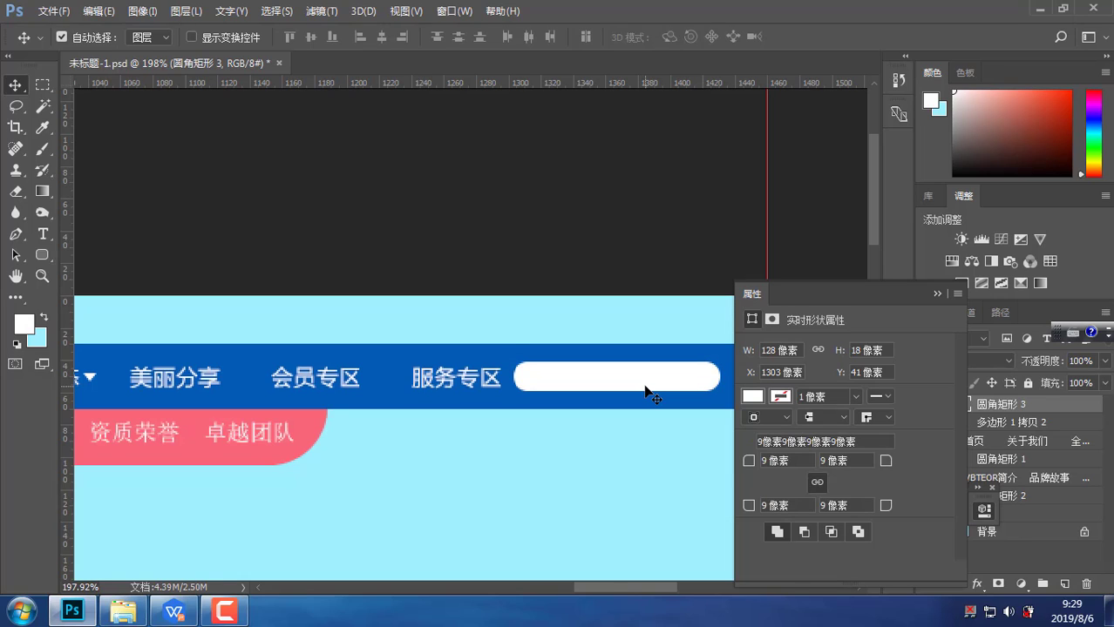
key("Up")
key("Down")
Add a 14 pt text layer reading 搜索 just below the white rounded search box
left_click(42, 236)
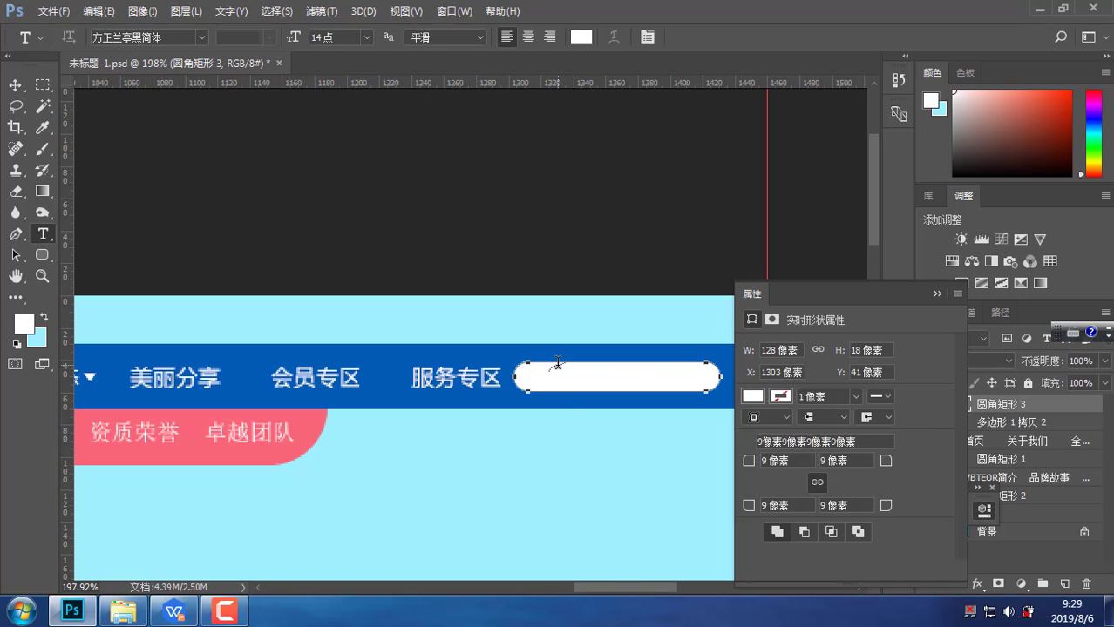
left_click(557, 416)
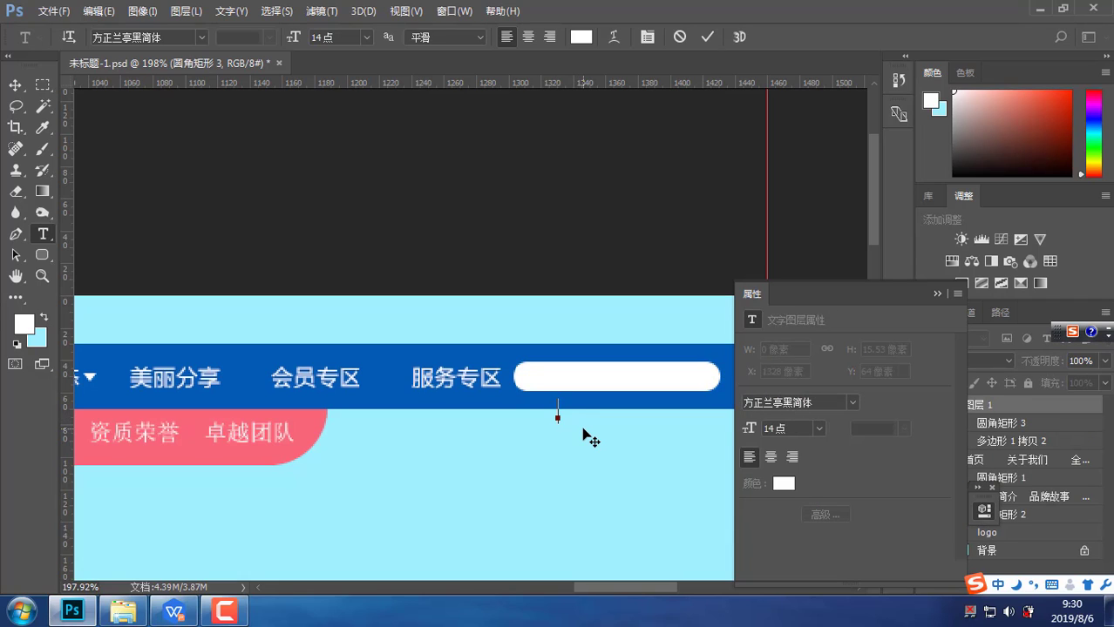
type("shous")
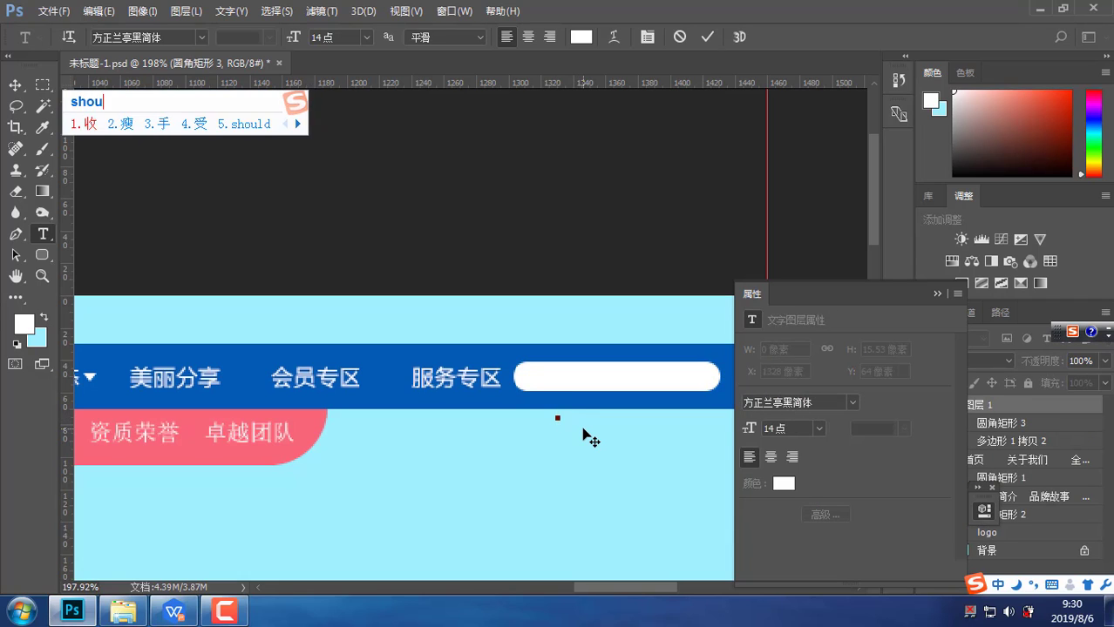
key("space")
Recolor the entire 搜索 text to a light gray
key("ctrl+a")
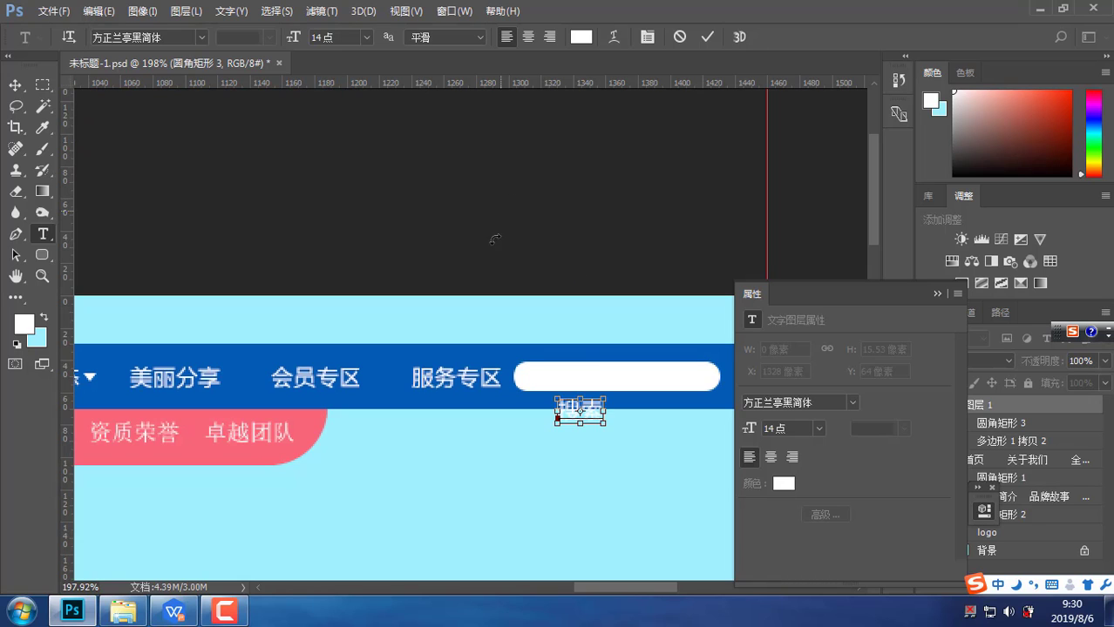
left_click(24, 324)
left_click_drag(715, 305, 680, 292)
key("Return")
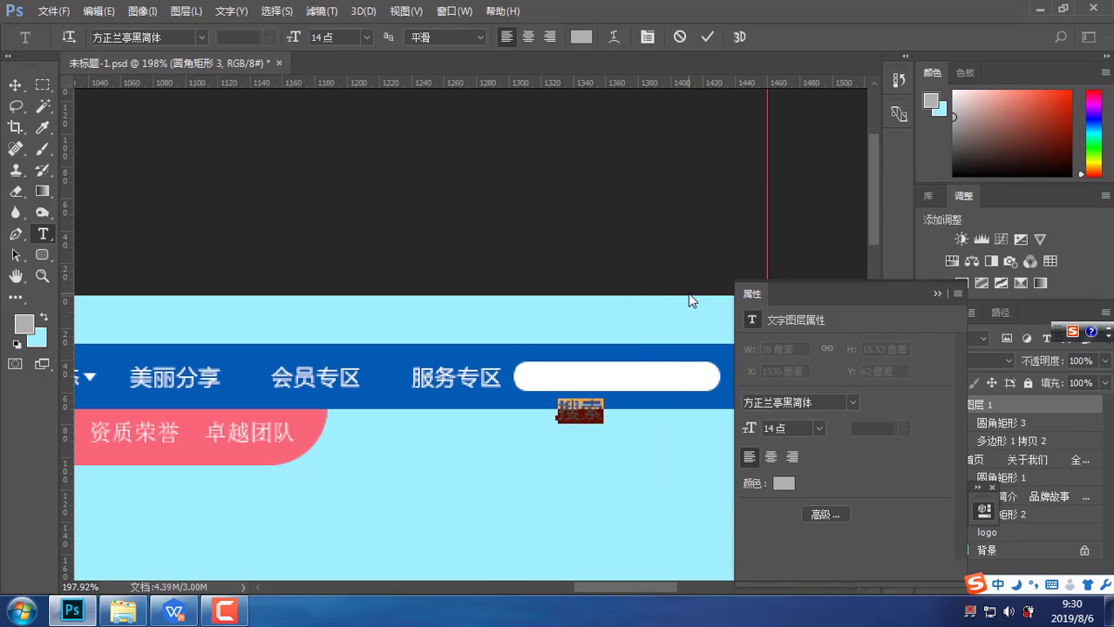
Set the 搜索 text's font to 宋体 and its anti-aliasing to 无
left_click(825, 514)
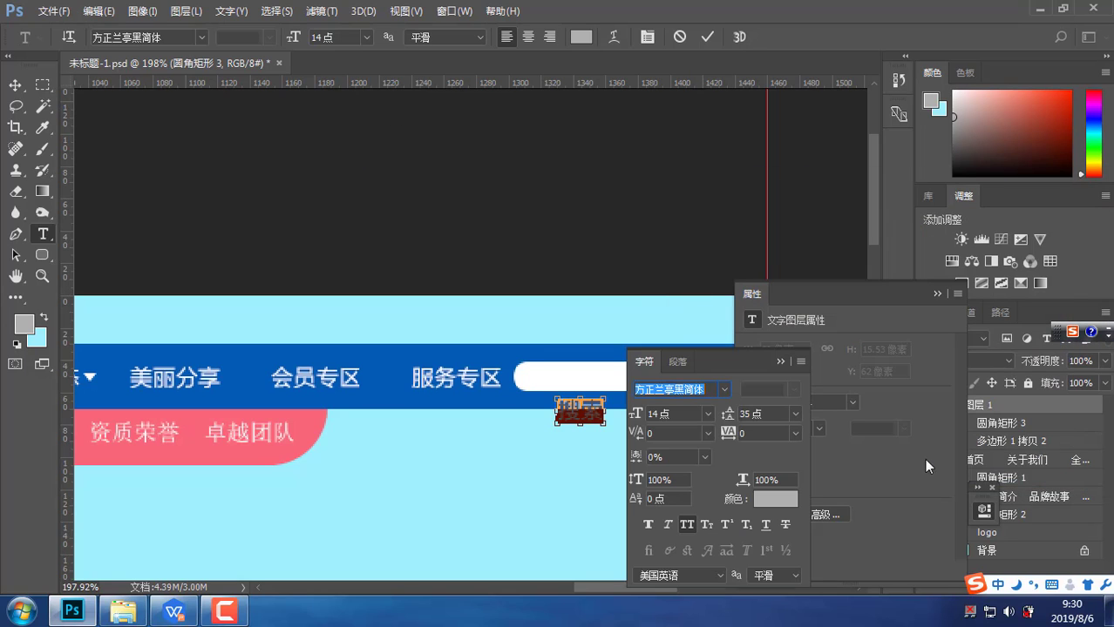
left_click(726, 394)
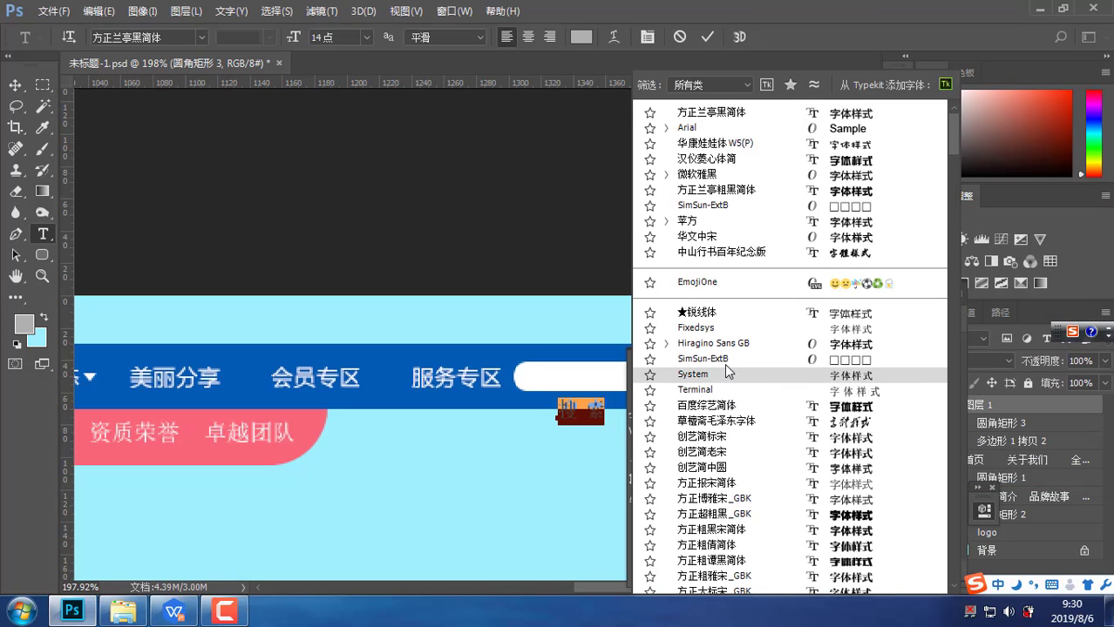
left_click_drag(951, 138, 946, 272)
scroll(948, 278, "down", 2)
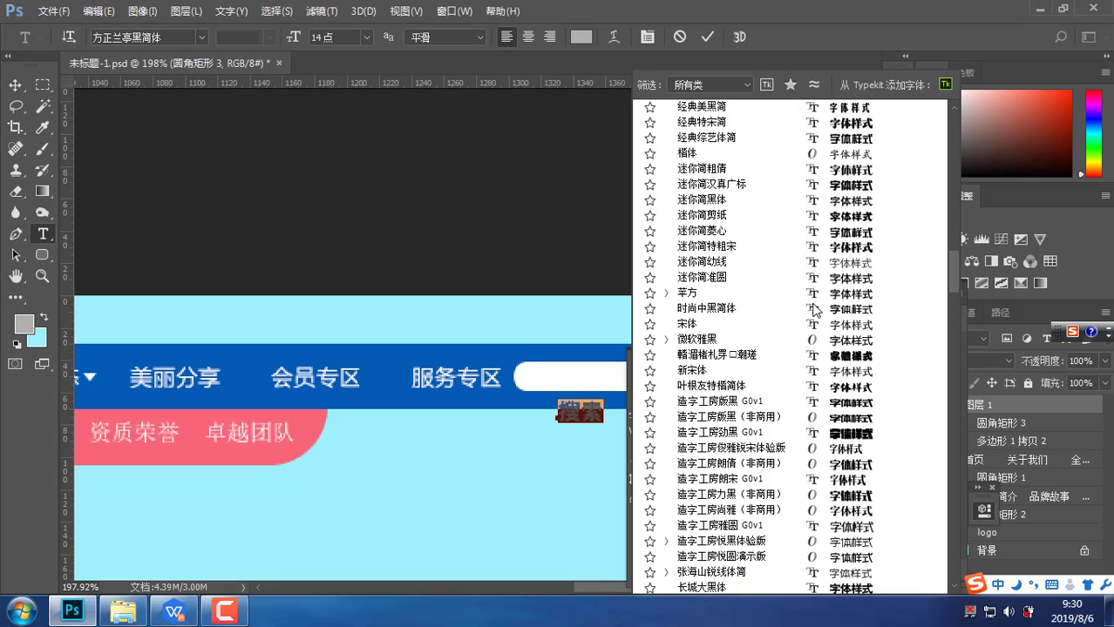
left_click(685, 307)
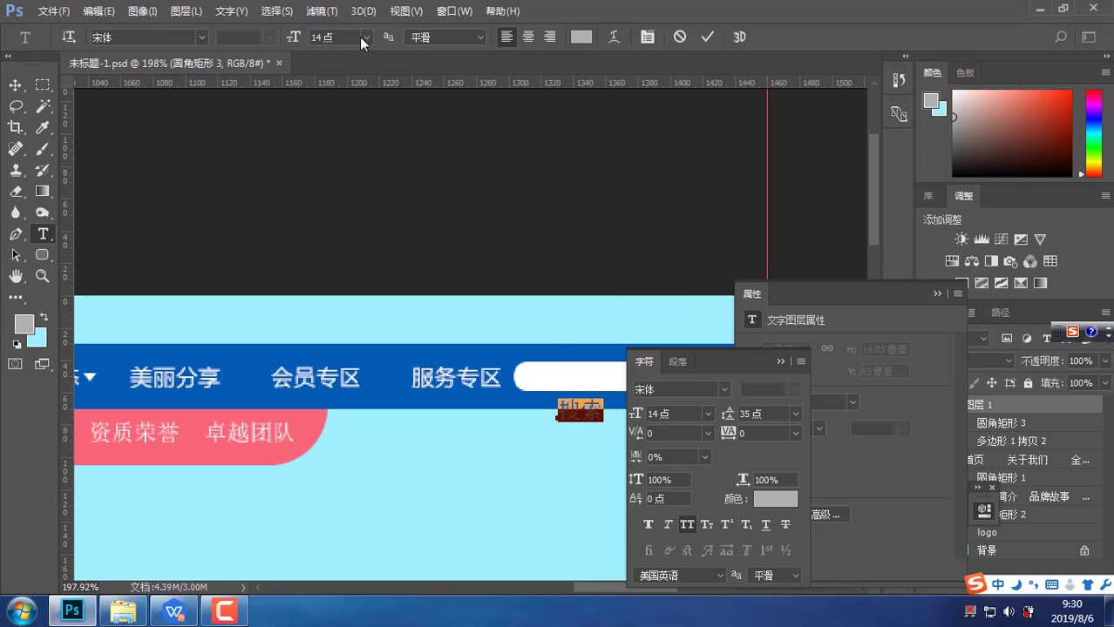
left_click(448, 39)
left_click(428, 53)
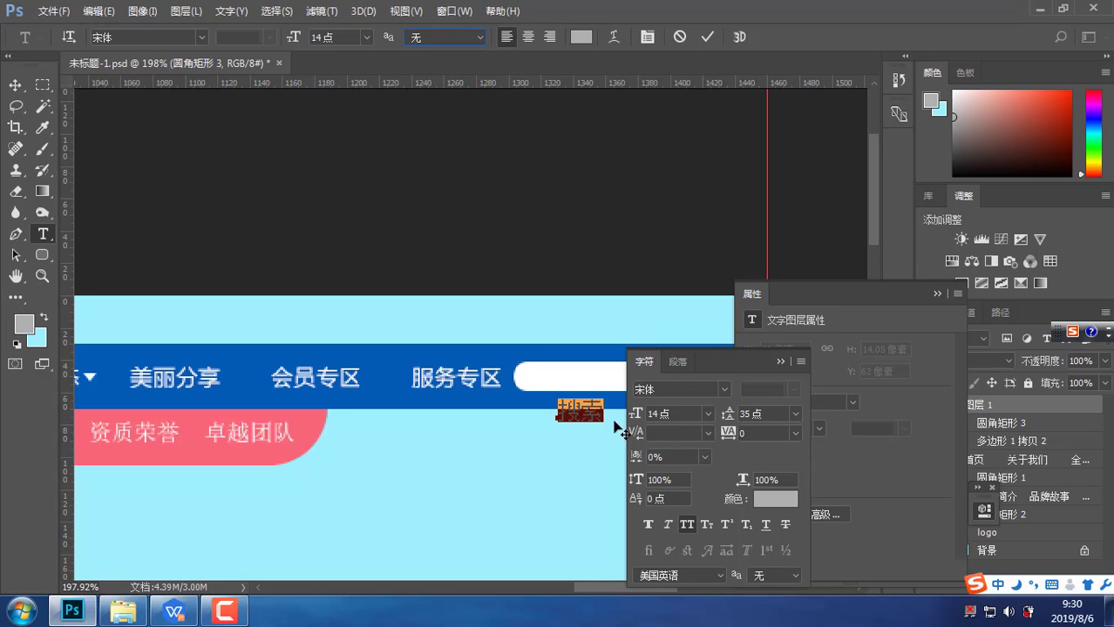
Set the 搜索 text size to 12 pt and commit the text edit
left_click(686, 410)
type("12")
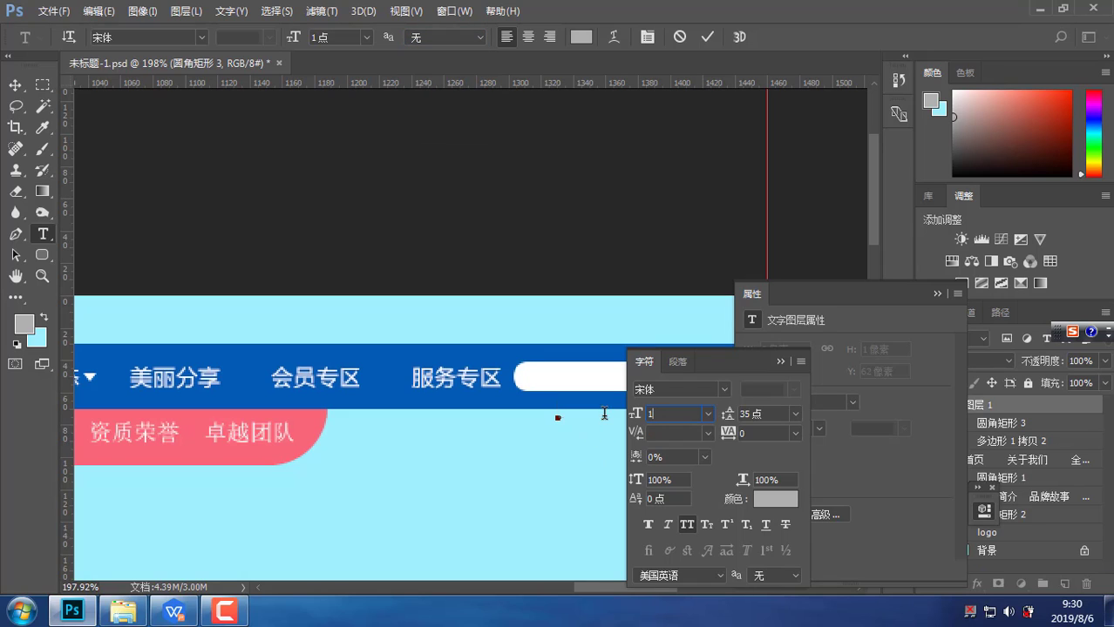
key("Return")
left_click(577, 419)
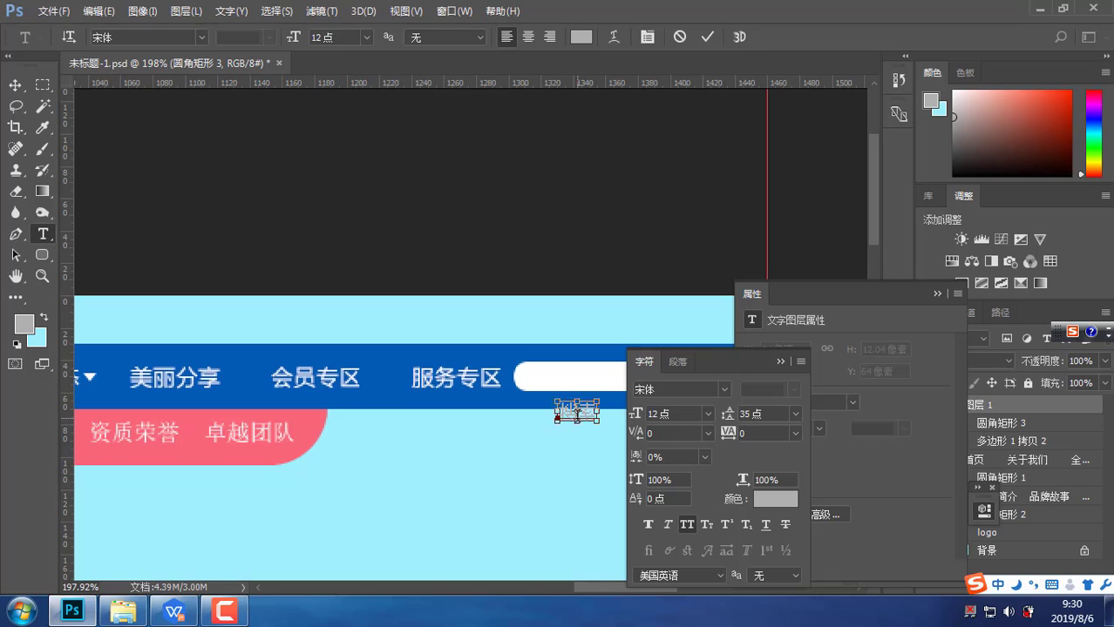
key("ctrl+Return")
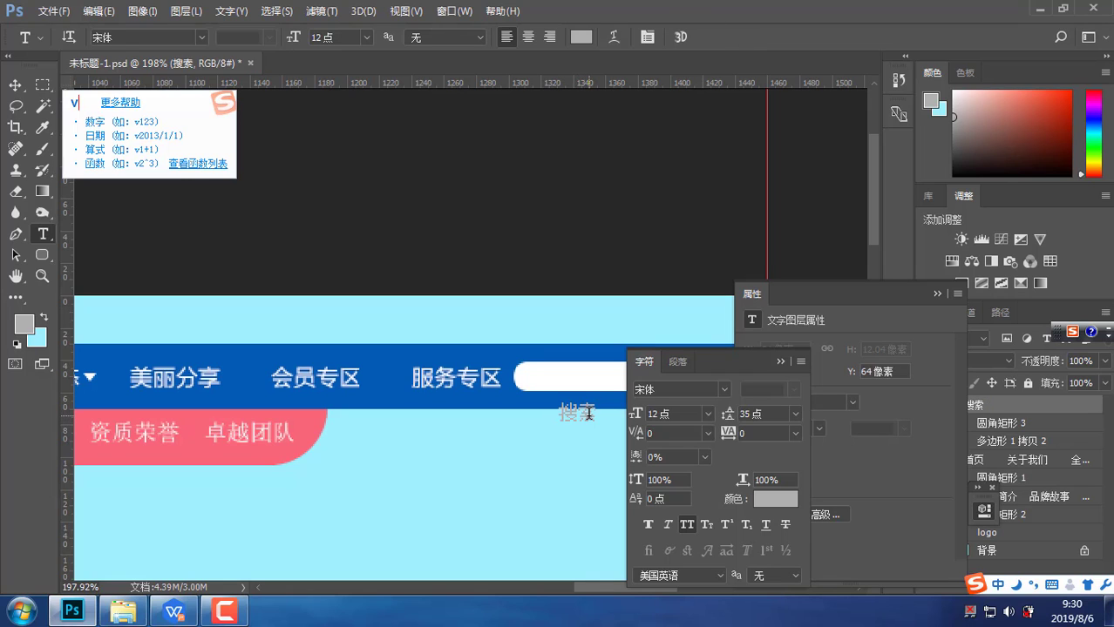
Move the 搜索 text into the start of the white rounded search box, at X 1314 px, Y 42 px
key("v")
left_click_drag(584, 413, 564, 383)
key("Left")
key("Left")
key("Left")
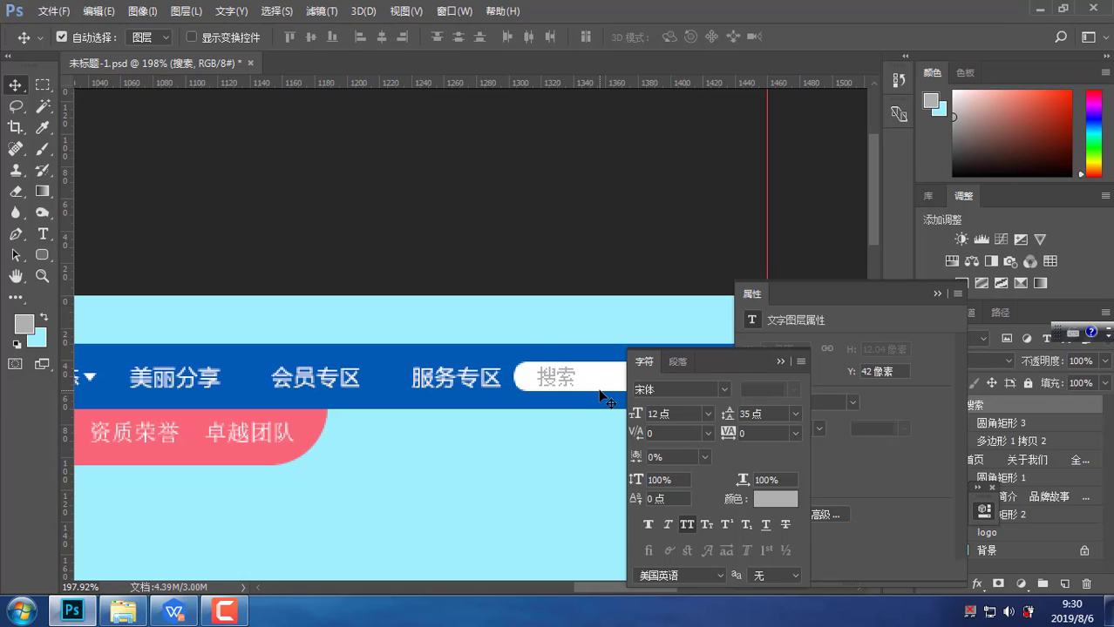
left_click(783, 360)
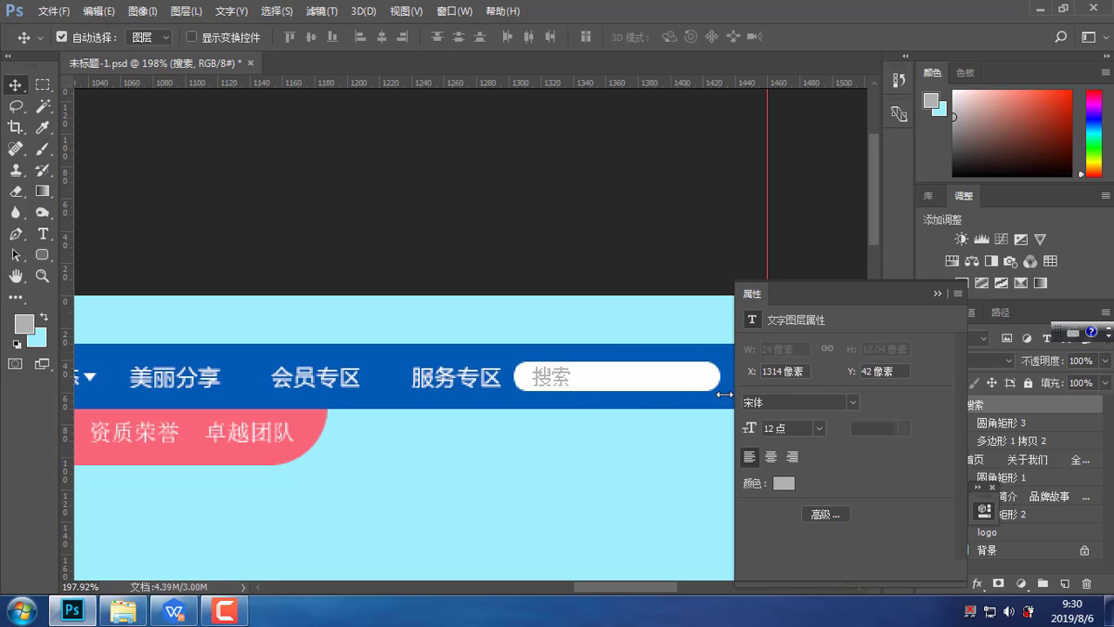
Draw a magnifier custom shape about 19 × 15 px inside the far end of the white search box
right_click(579, 382)
left_click(620, 408)
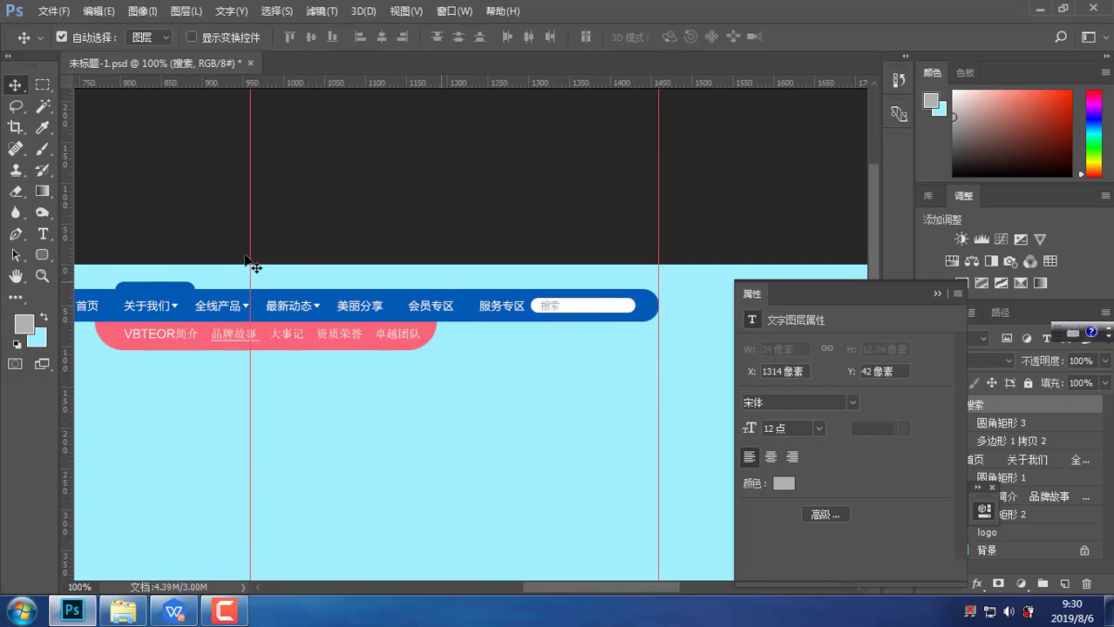
left_click_drag(42, 255, 122, 335)
left_click(662, 37)
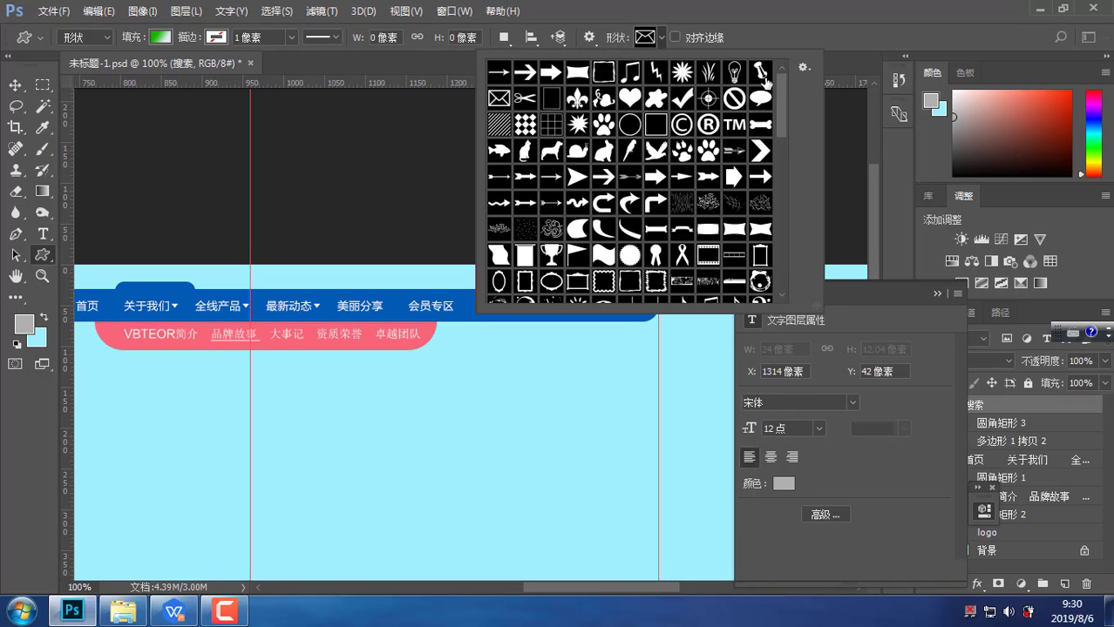
left_click_drag(783, 103, 781, 272)
left_click(761, 266)
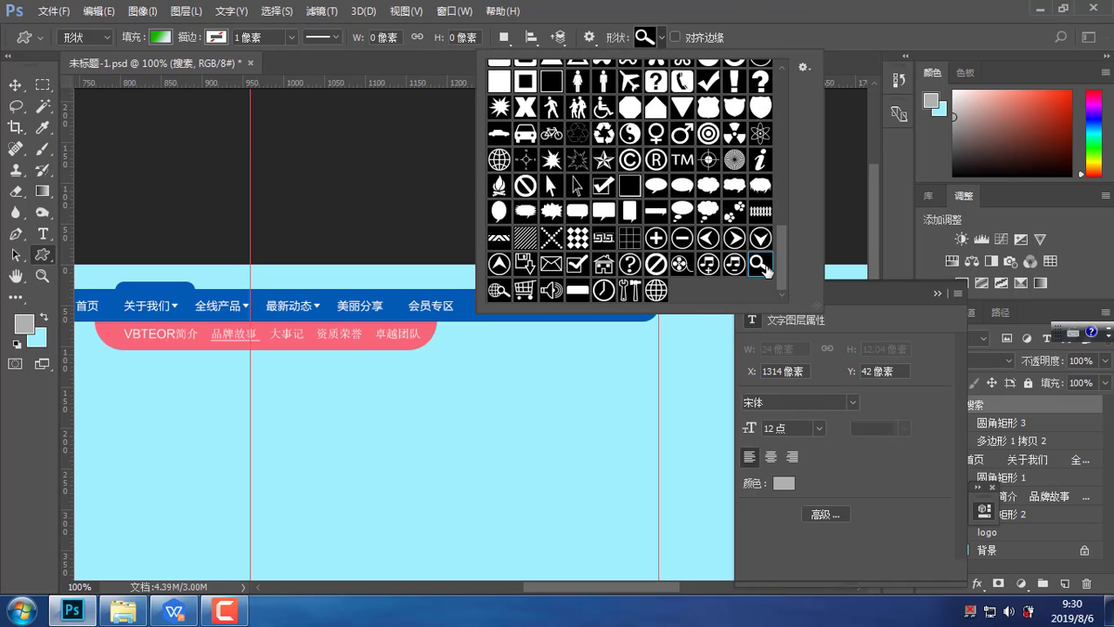
left_click(653, 36)
scroll(690, 327, "up", 3)
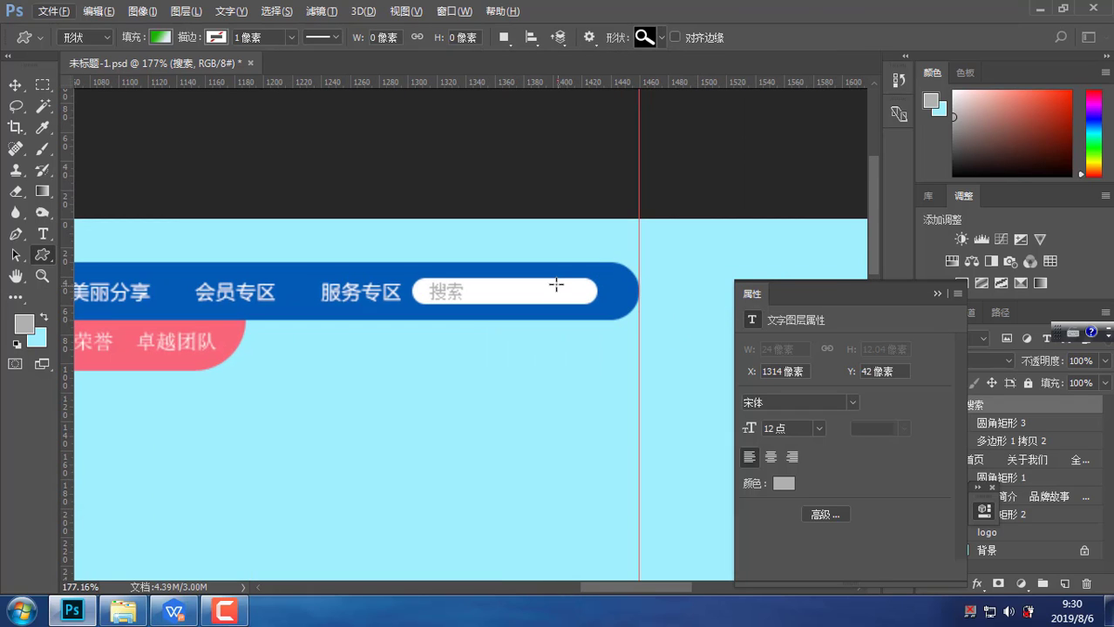
left_click_drag(553, 282, 581, 305)
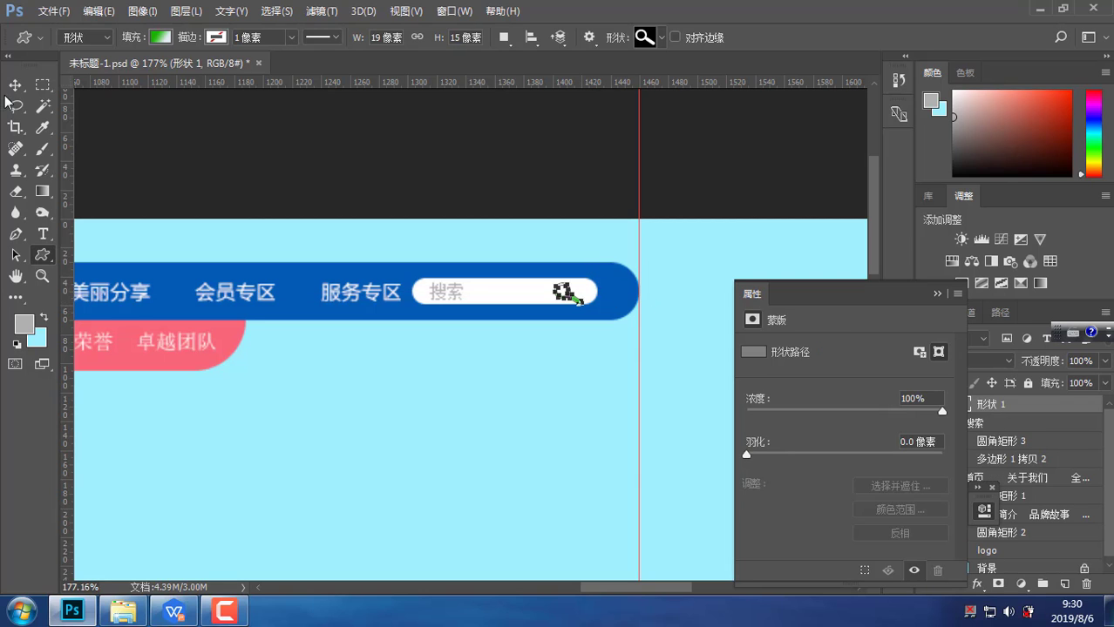
Replace the magnifier icon's gradient fill with a solid light gray
left_click(160, 37)
left_click(237, 68)
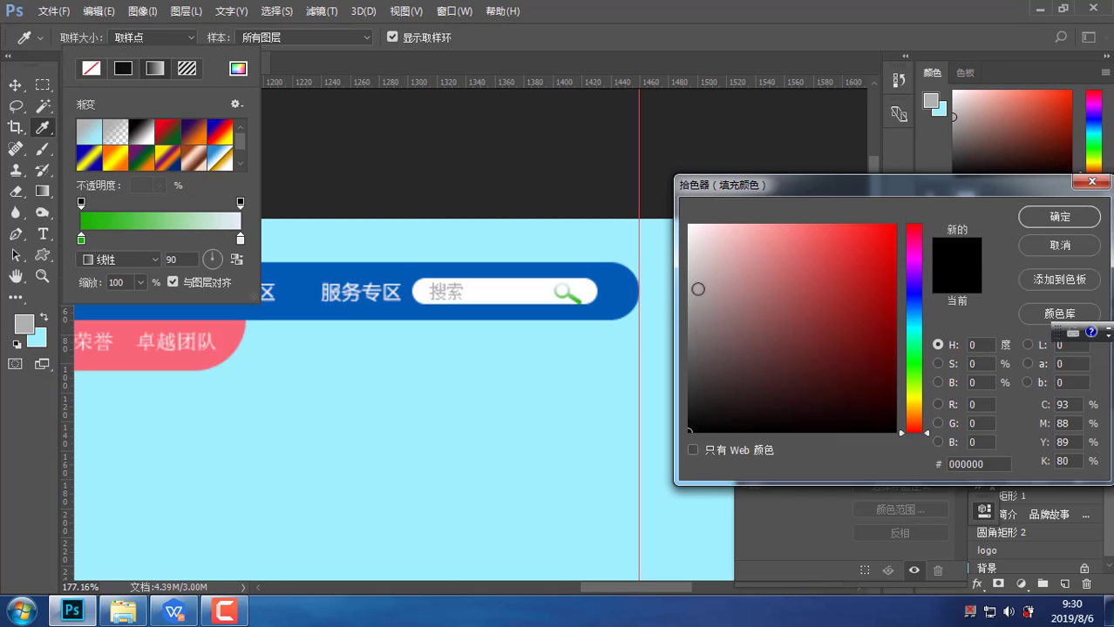
left_click(690, 287)
key("Return")
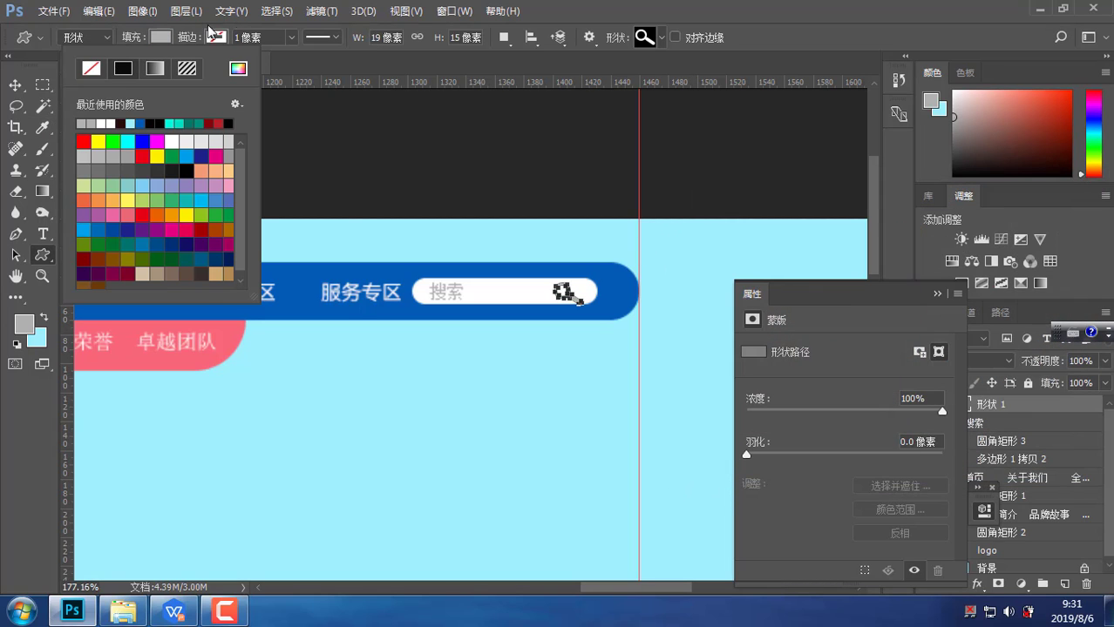
left_click(330, 207)
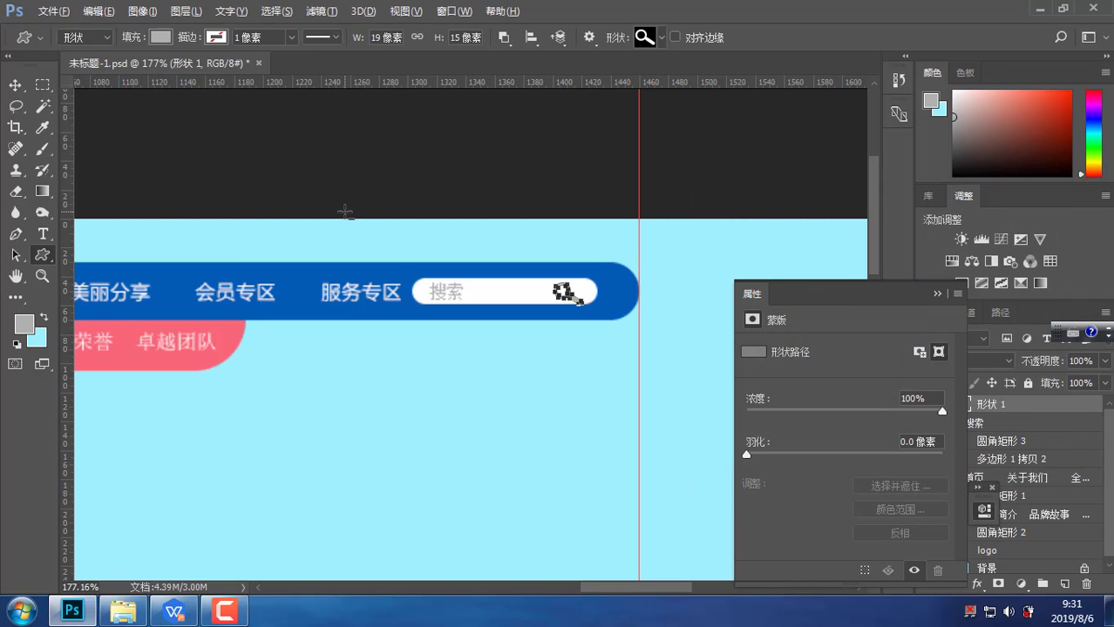
Darken the magnifier icon by filling it with the gray foreground color #7e7a7a
left_click(24, 85)
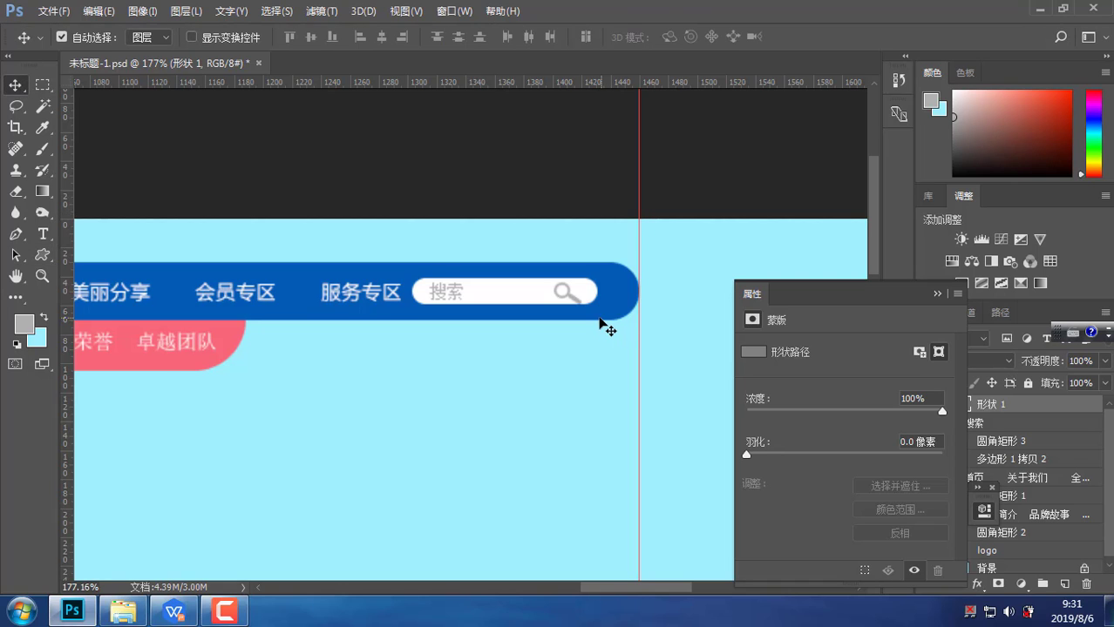
scroll(586, 314, "up", 3)
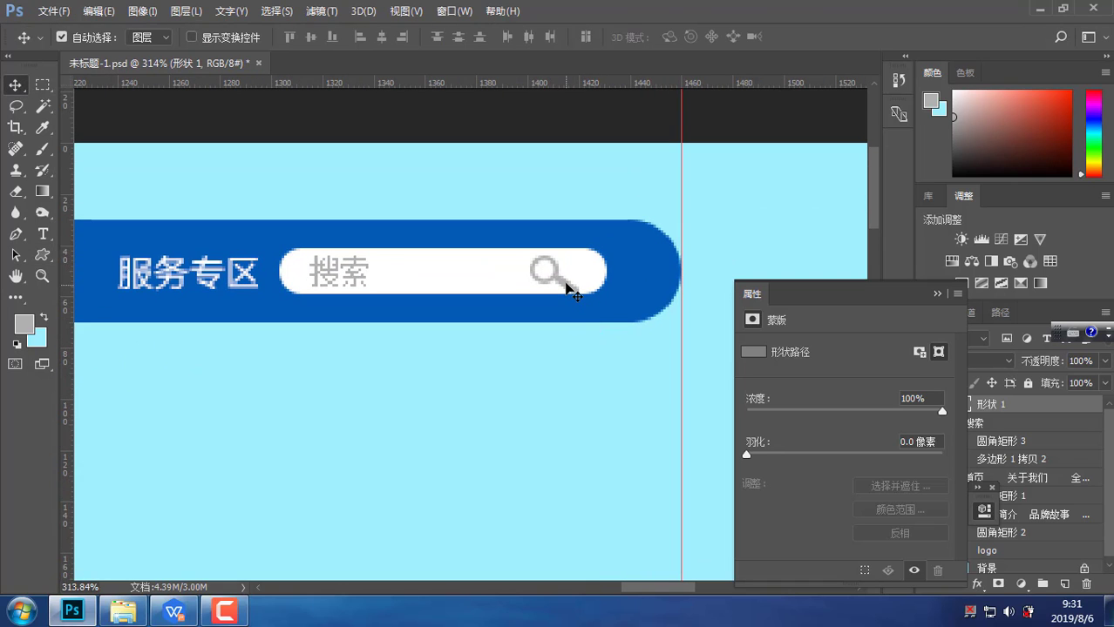
key("i")
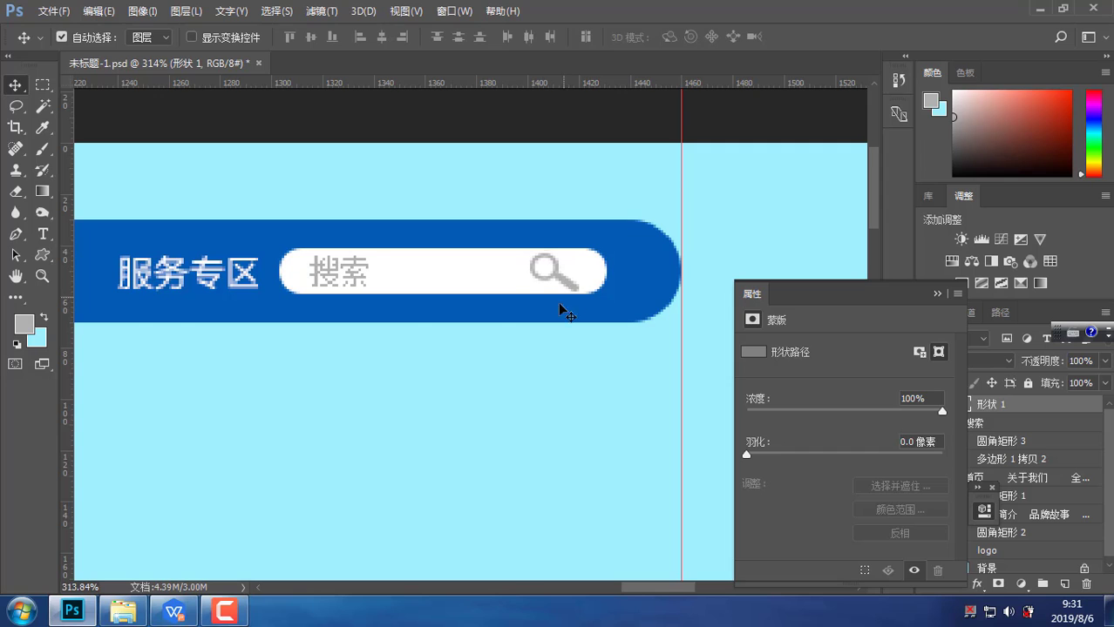
left_click(23, 323)
left_click(698, 319)
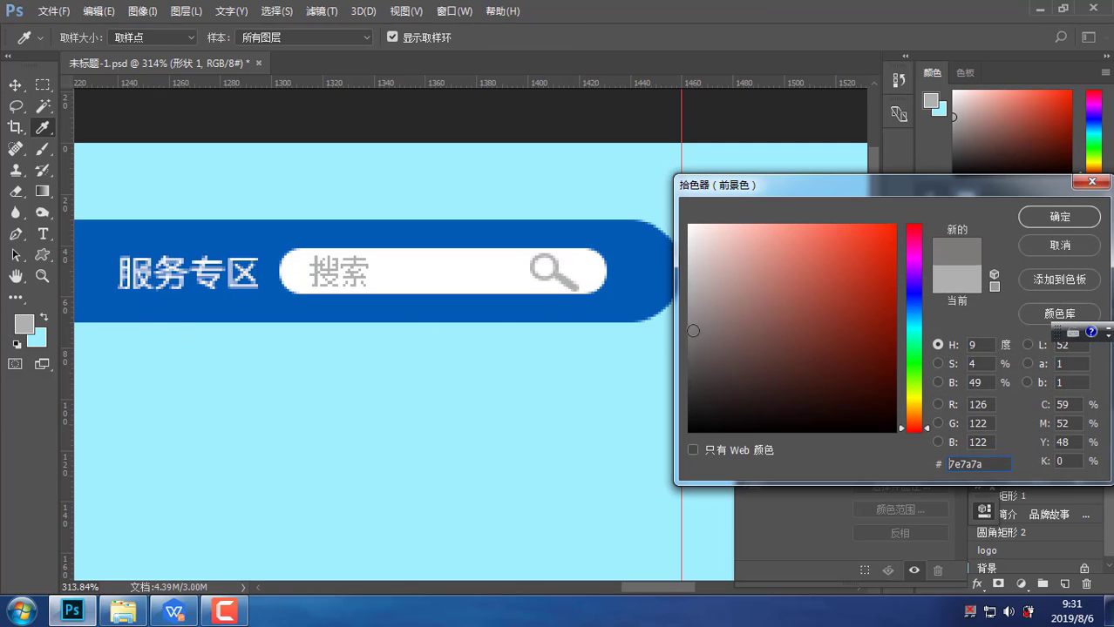
key("Return")
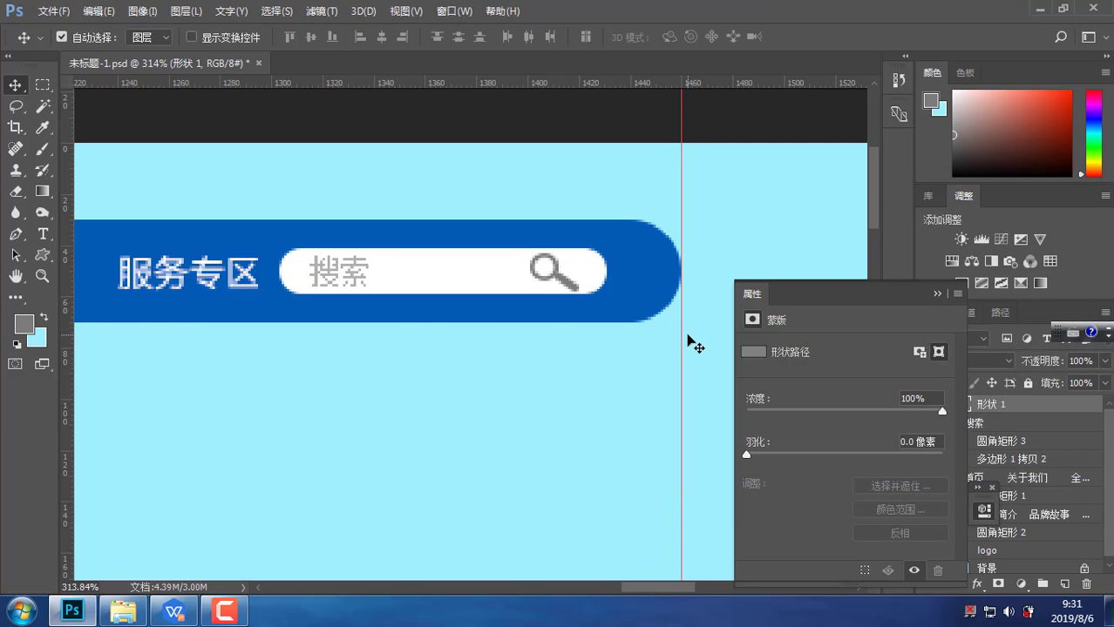
Examine the header at 100% and the search box with its magnifier icon up close
right_click(515, 291)
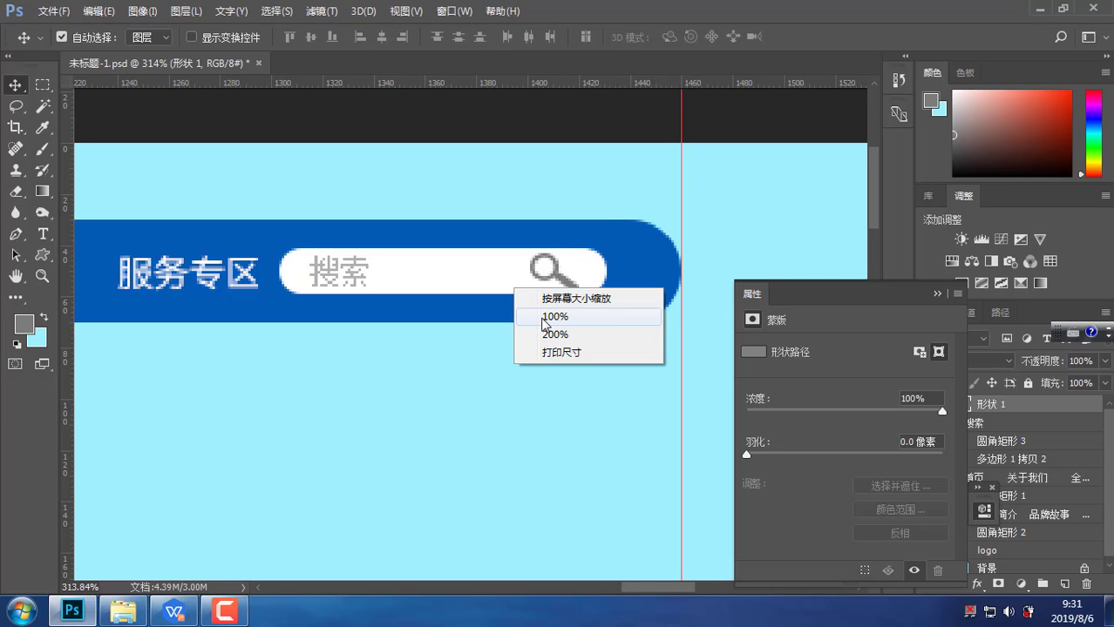
left_click(545, 315)
left_click_drag(753, 307, 773, 297)
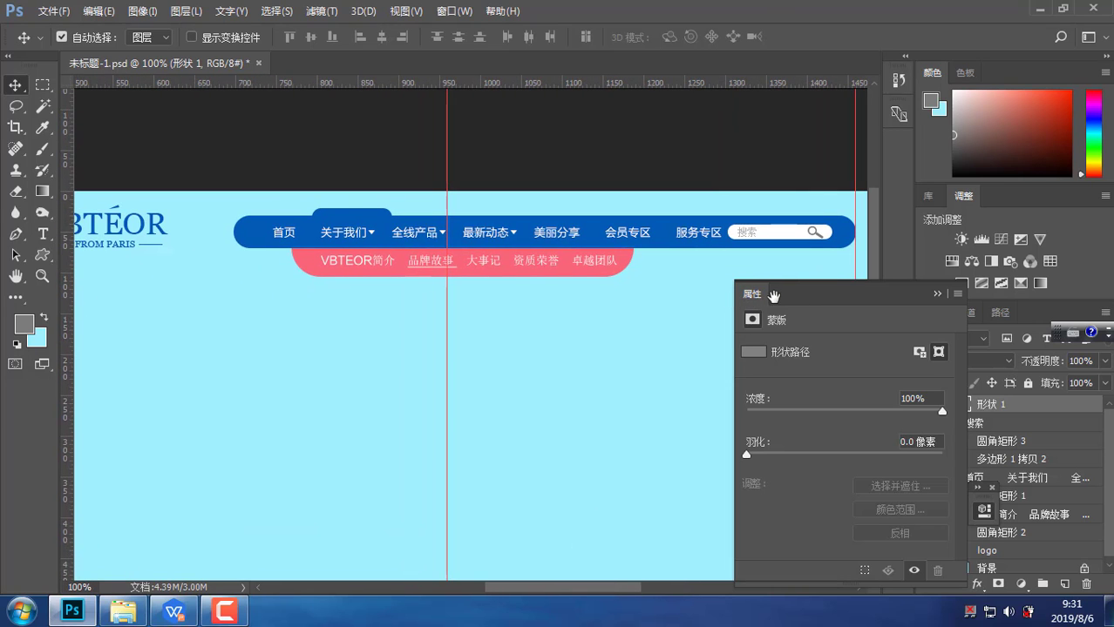
left_click(935, 295)
left_click_drag(672, 303, 639, 288)
scroll(638, 288, "down", 1)
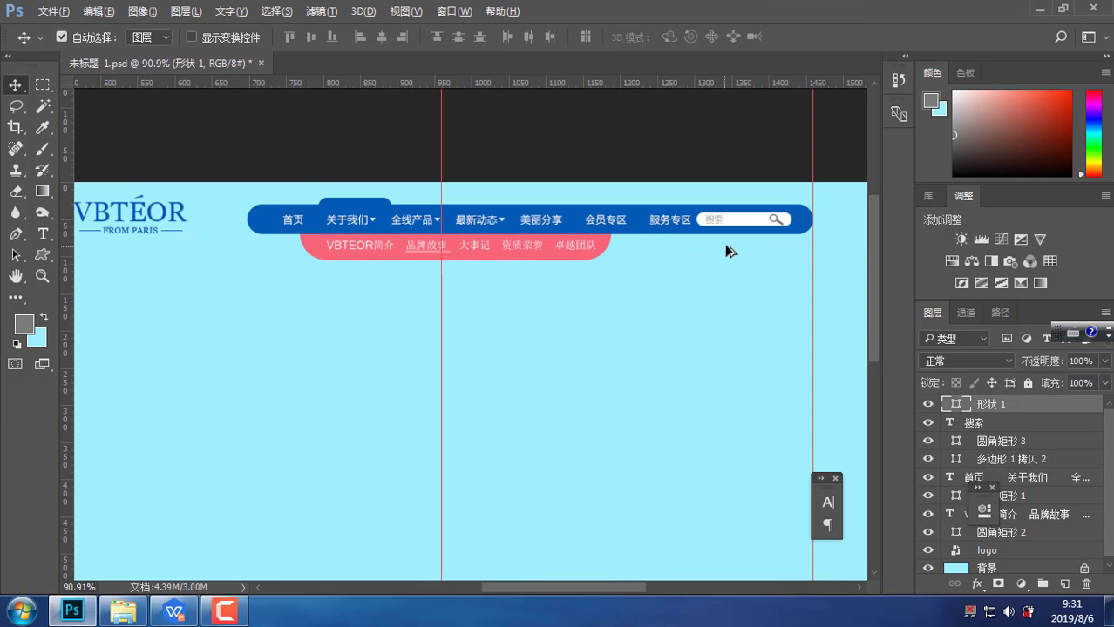
scroll(733, 240, "up", 5)
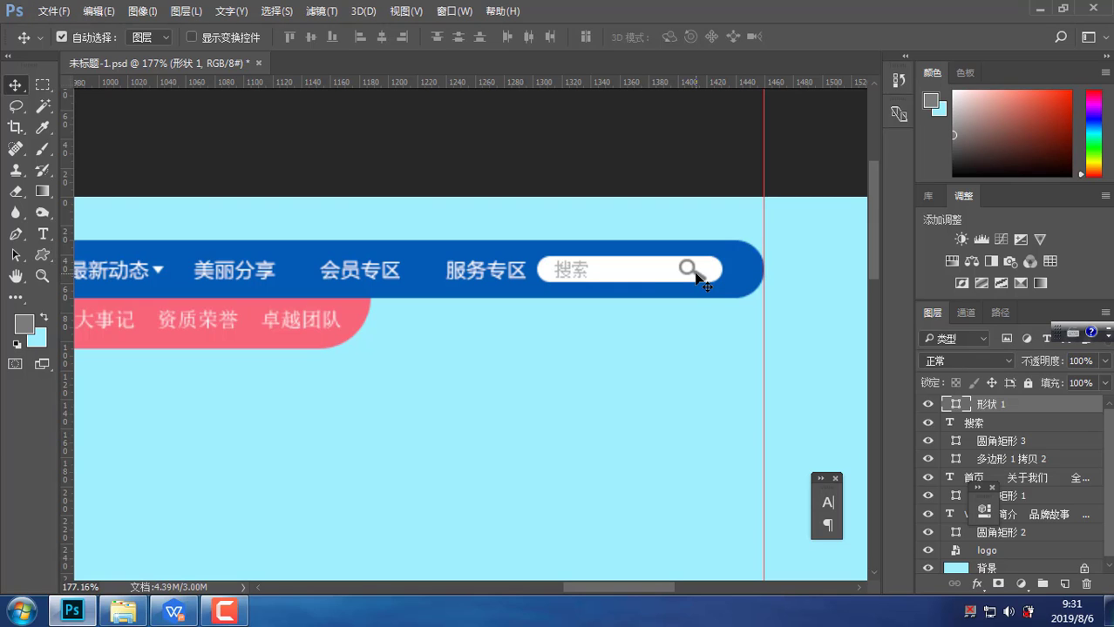
scroll(701, 273, "up", 1)
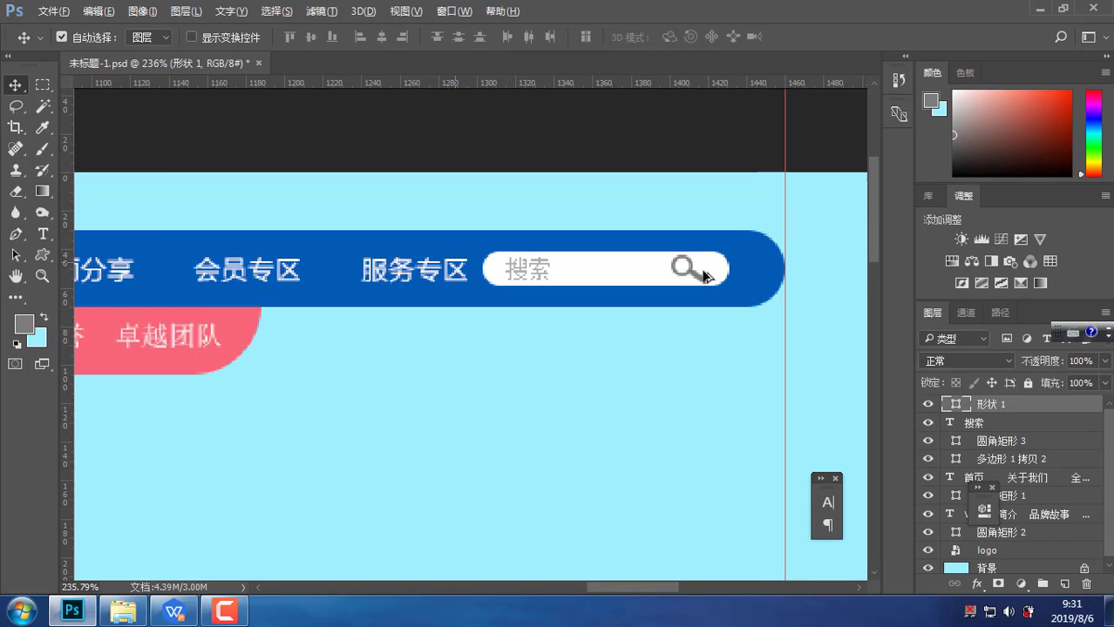
key("alt")
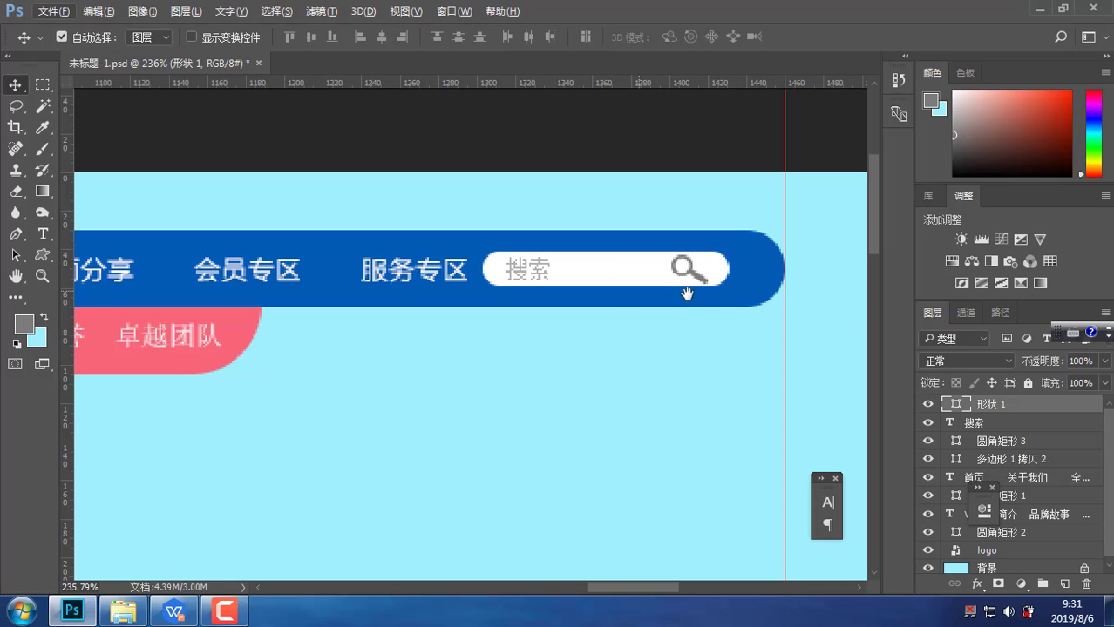
left_click_drag(687, 294, 604, 293)
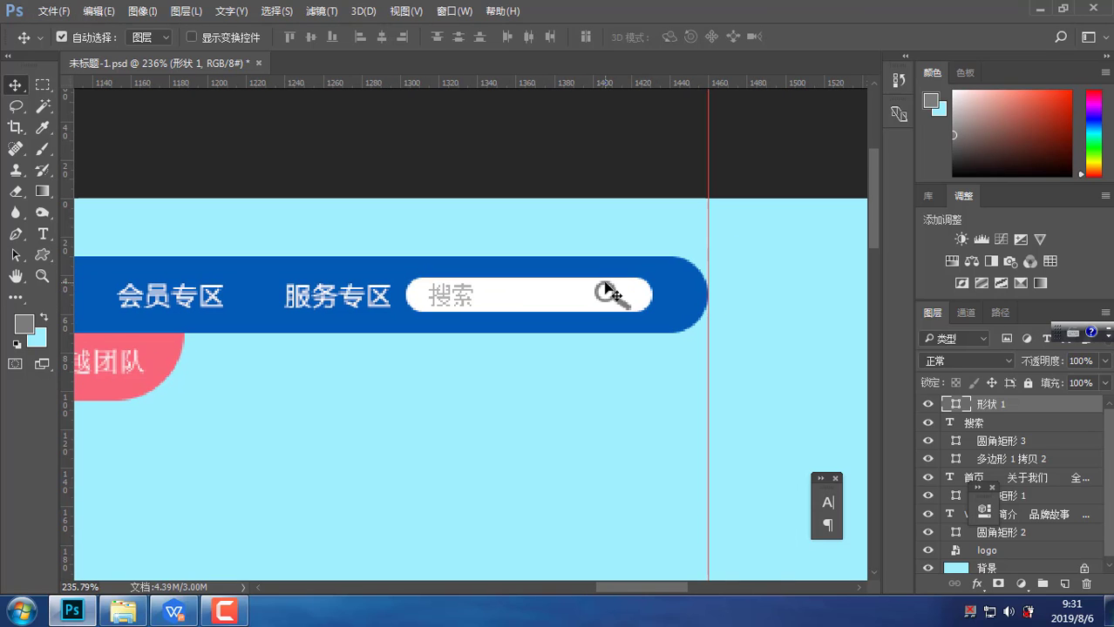
scroll(346, 280, "up", 1)
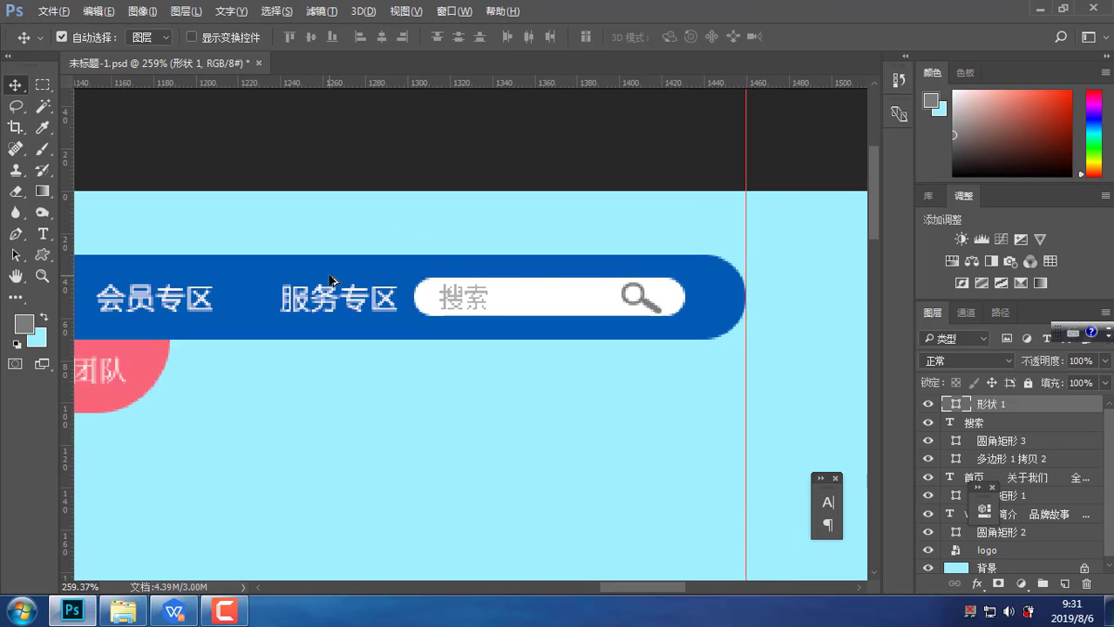
key("alt")
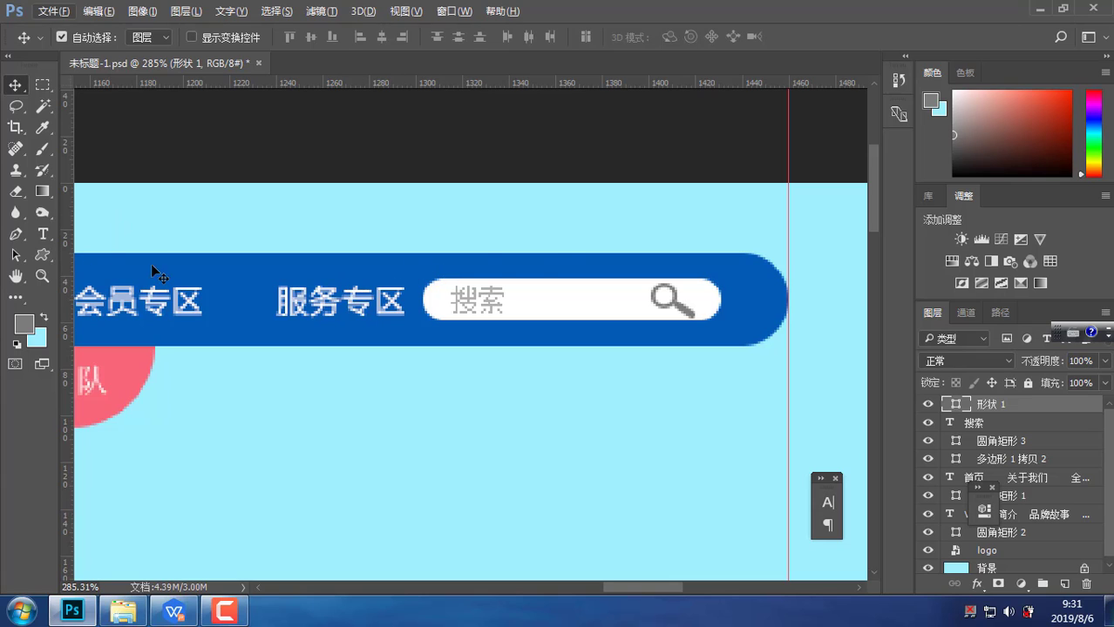
Draw a rounded rectangle about 46 × 8 px just above the blue bar over the search box and fill it white
left_click_drag(50, 257, 112, 290)
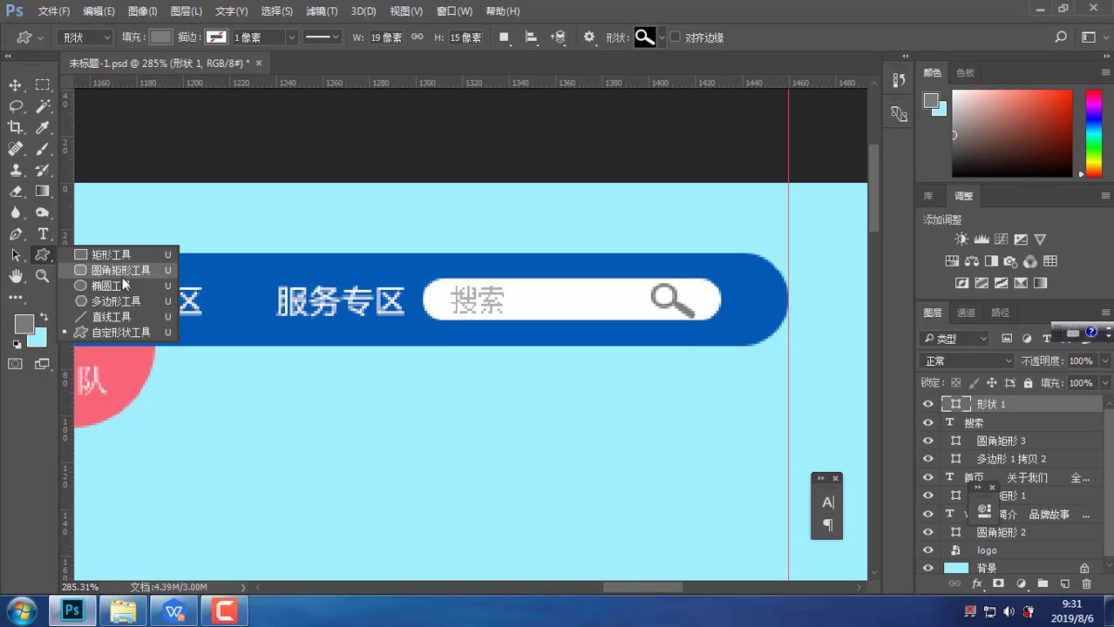
left_click(121, 271)
left_click_drag(446, 212, 554, 230)
left_click(752, 396)
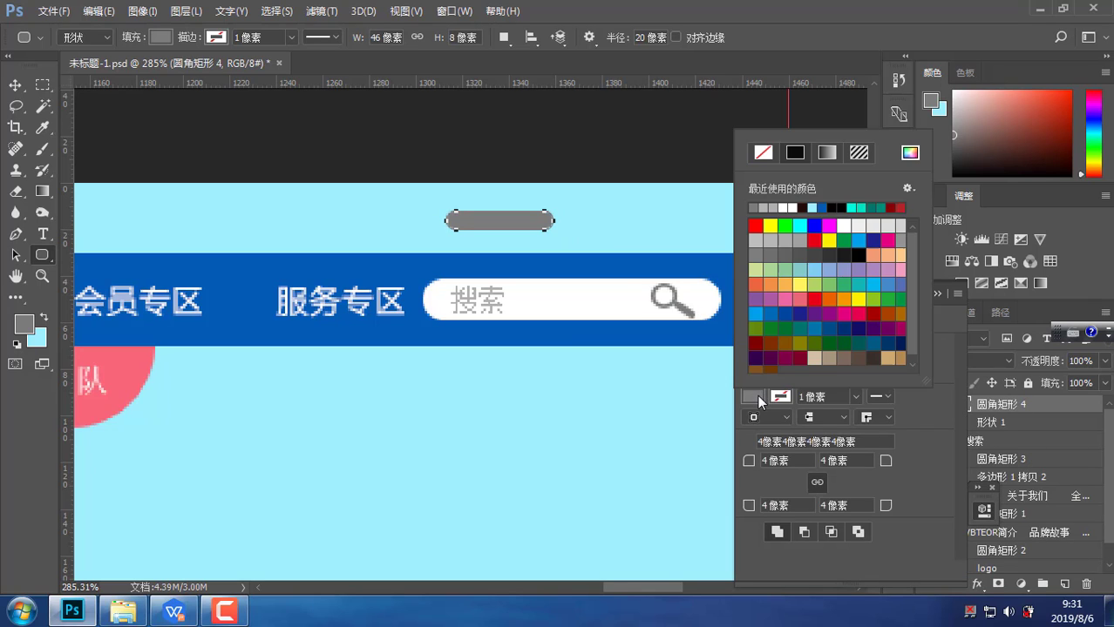
left_click(784, 210)
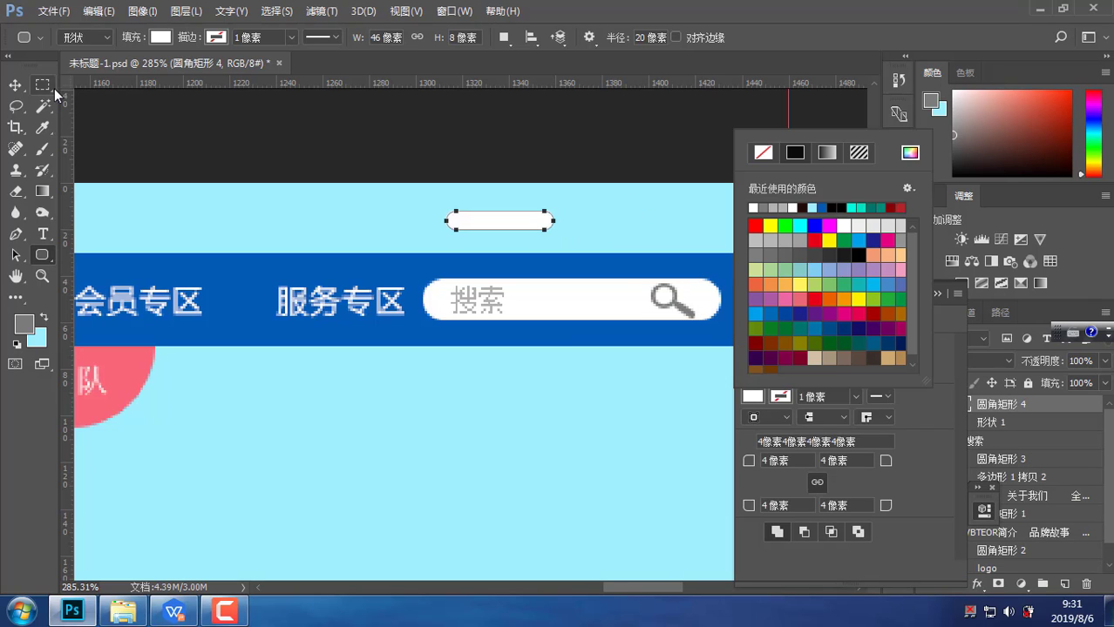
Delete the small white rounded rectangle above the blue bar and collapse the shape properties
left_click(14, 85)
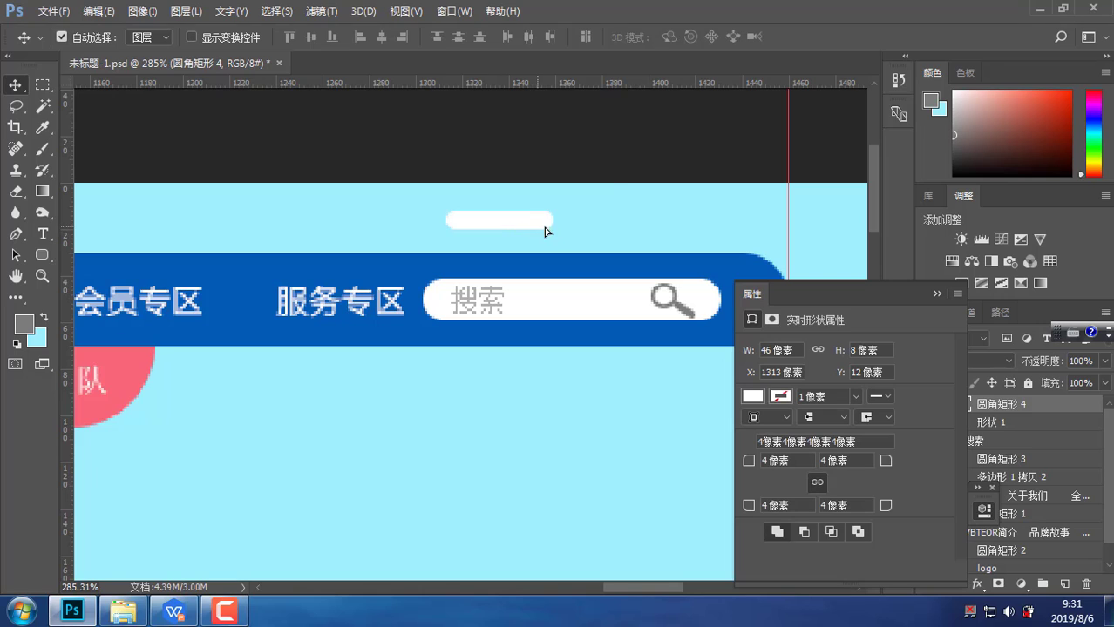
left_click_drag(541, 230, 547, 231)
key("Delete")
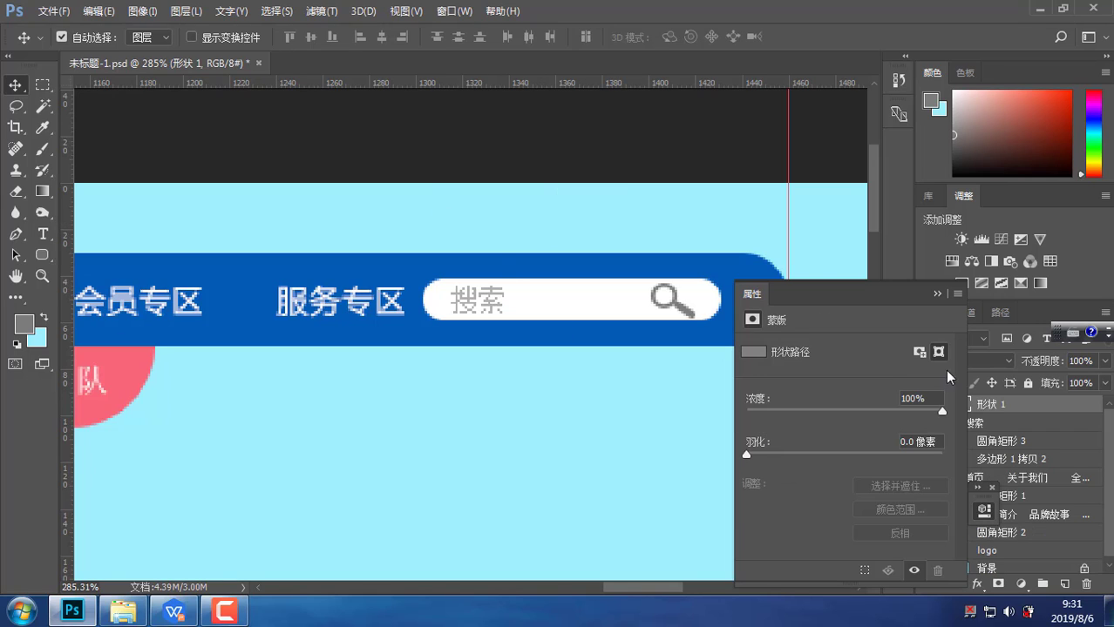
left_click(937, 294)
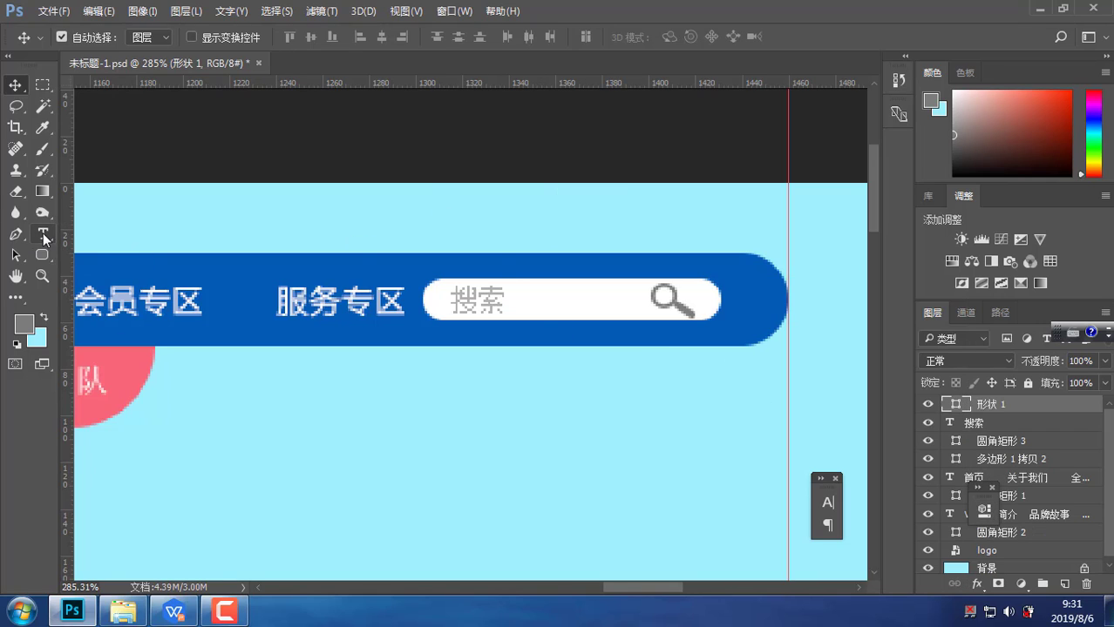
Add a text layer reading 注册 登陆, with a gap between the two words, above the search box
left_click(42, 233)
left_click(524, 213)
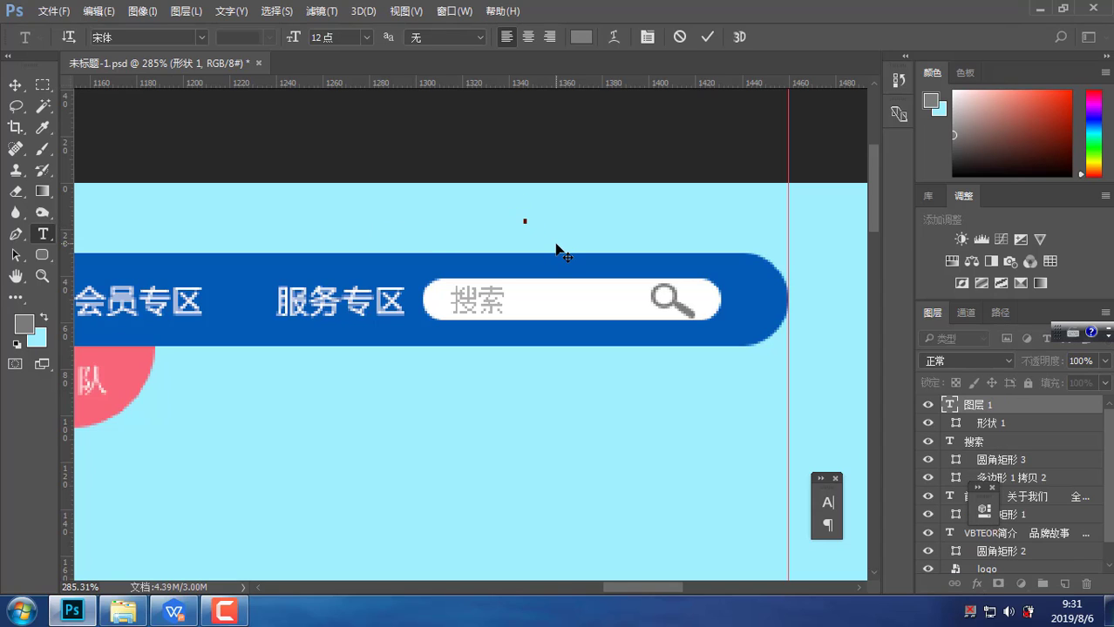
type("z")
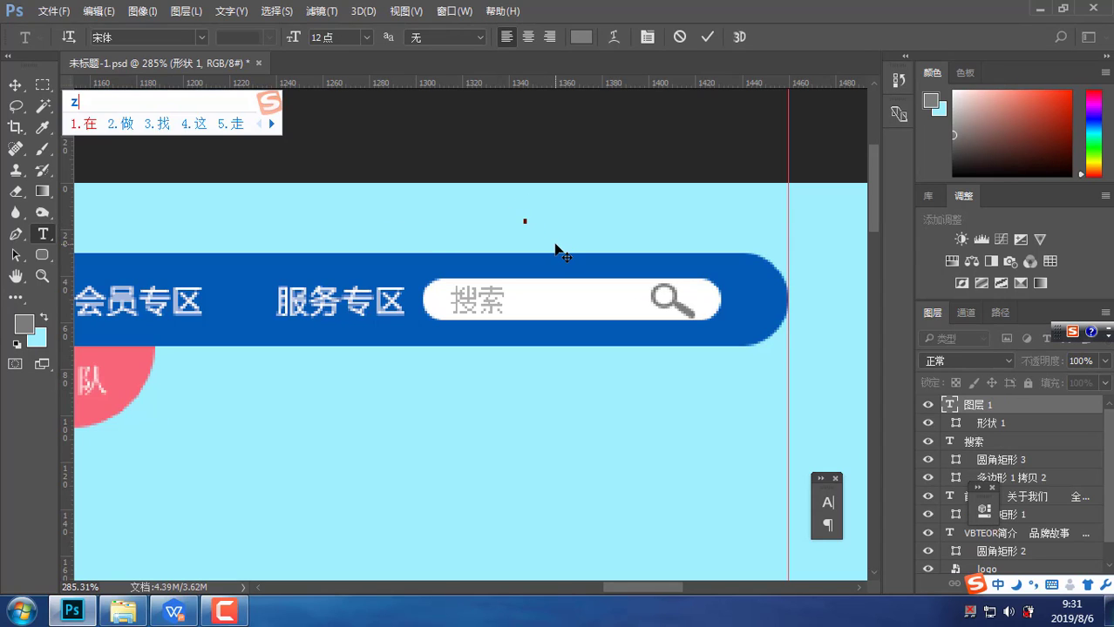
type("u'ce")
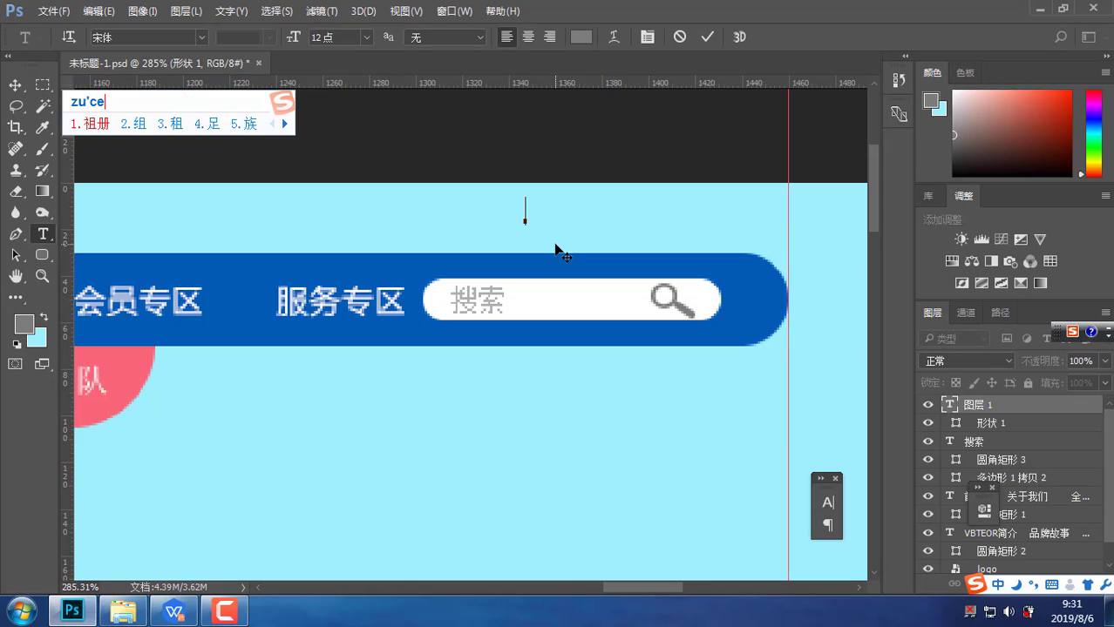
key("BackSpace")
key("BackSpace")
key("BackSpace")
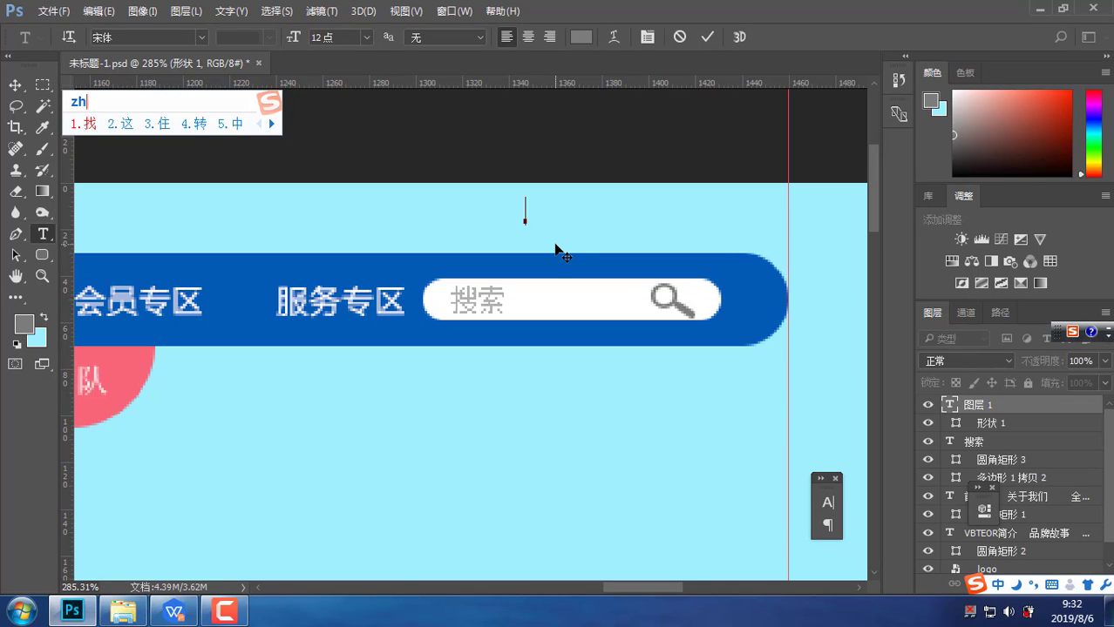
type("hu")
type("ce")
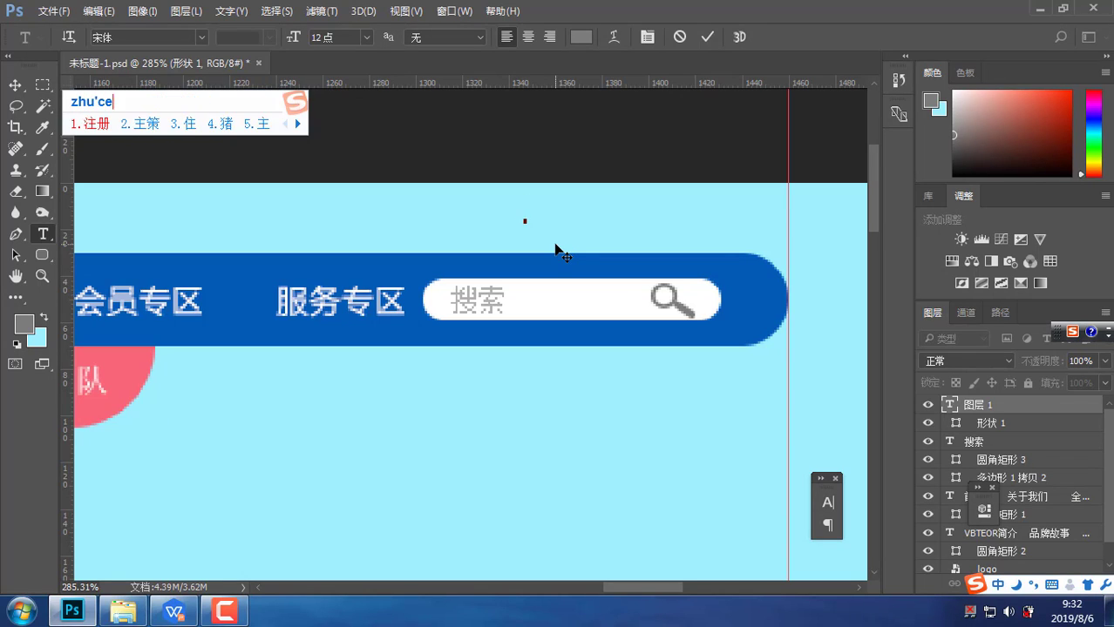
key("space")
type("dengd")
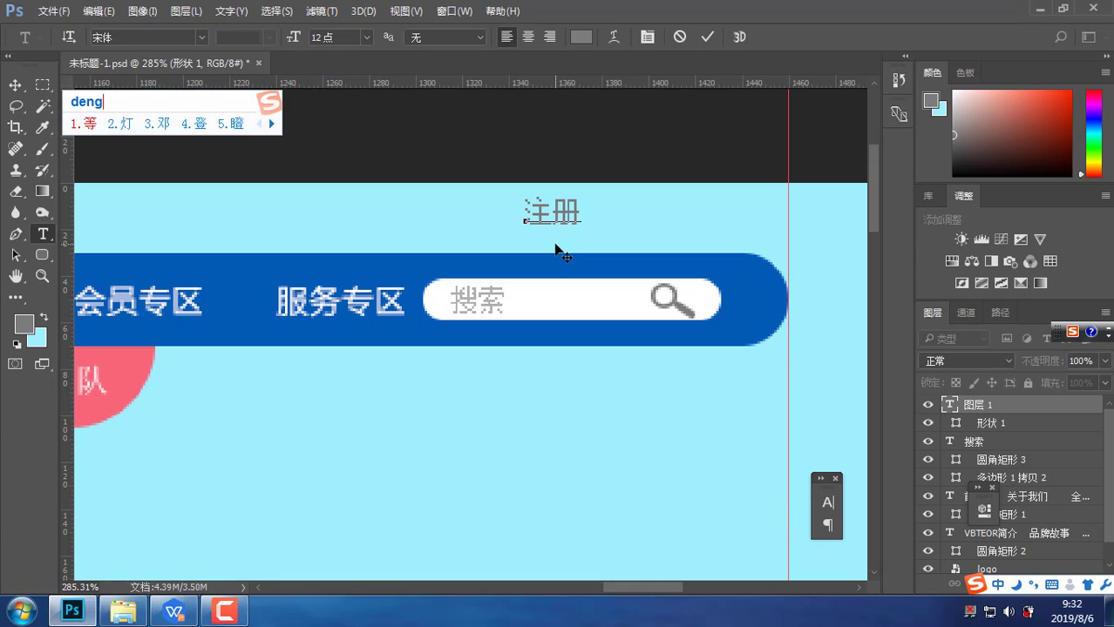
key("BackSpace")
type("l")
key("space")
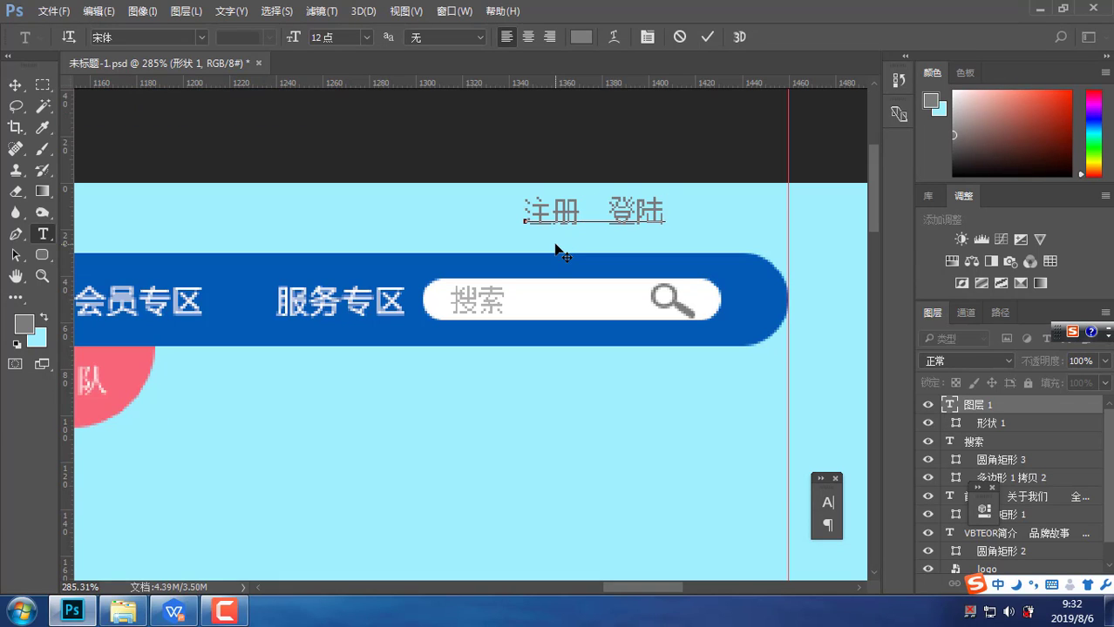
key("ctrl+a")
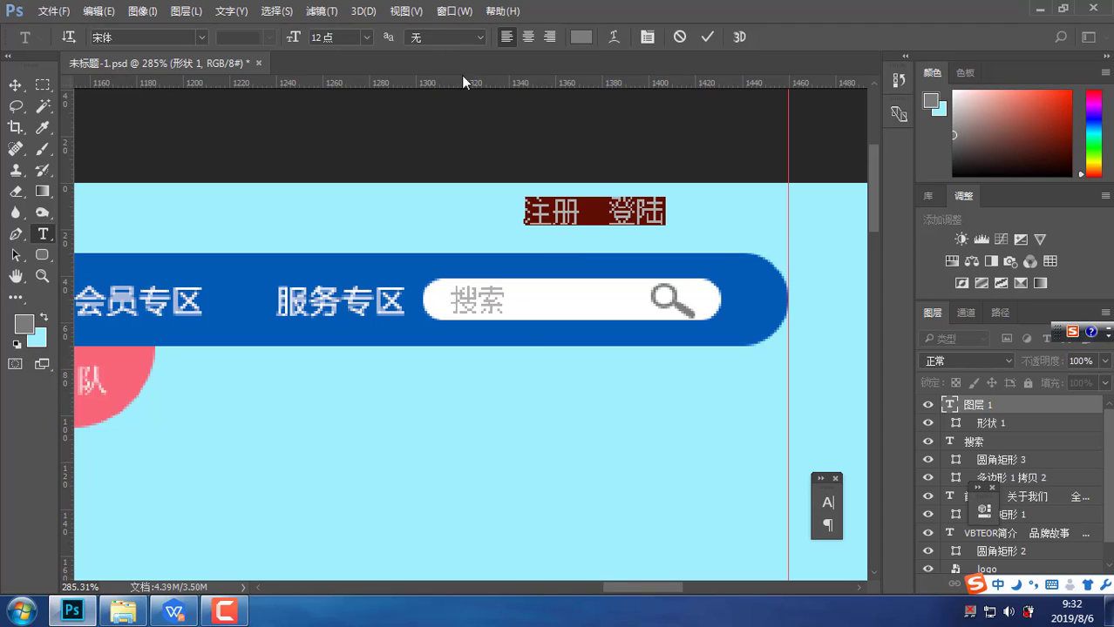
left_click(613, 218)
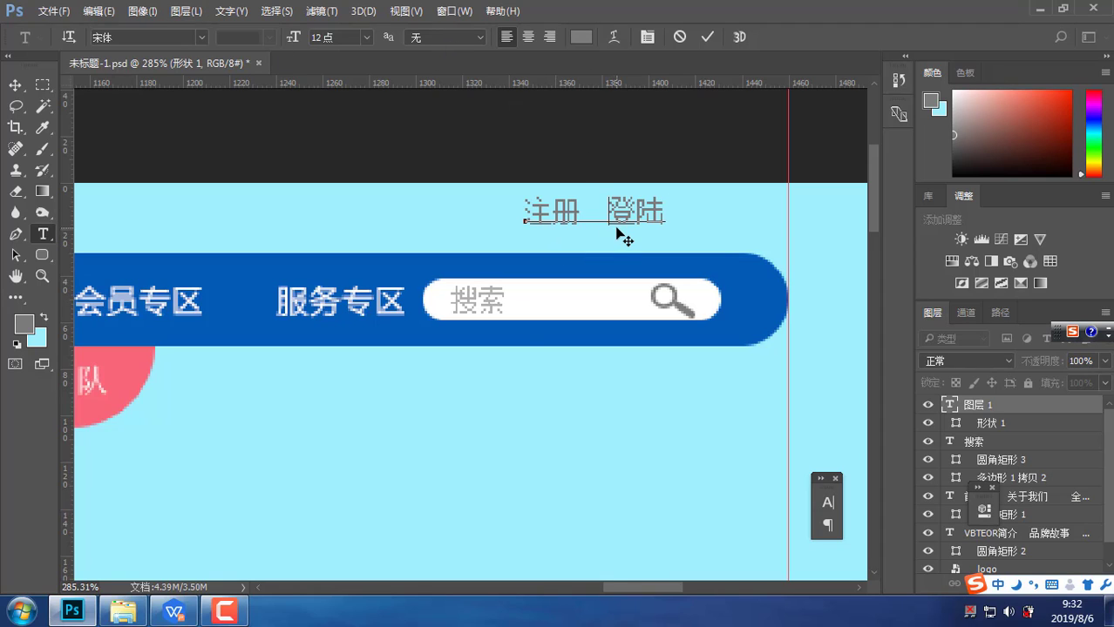
key("ctrl+Return")
Nudge the 注册 登陆 text slightly down and to the left above the search box at 100% view
right_click(612, 228)
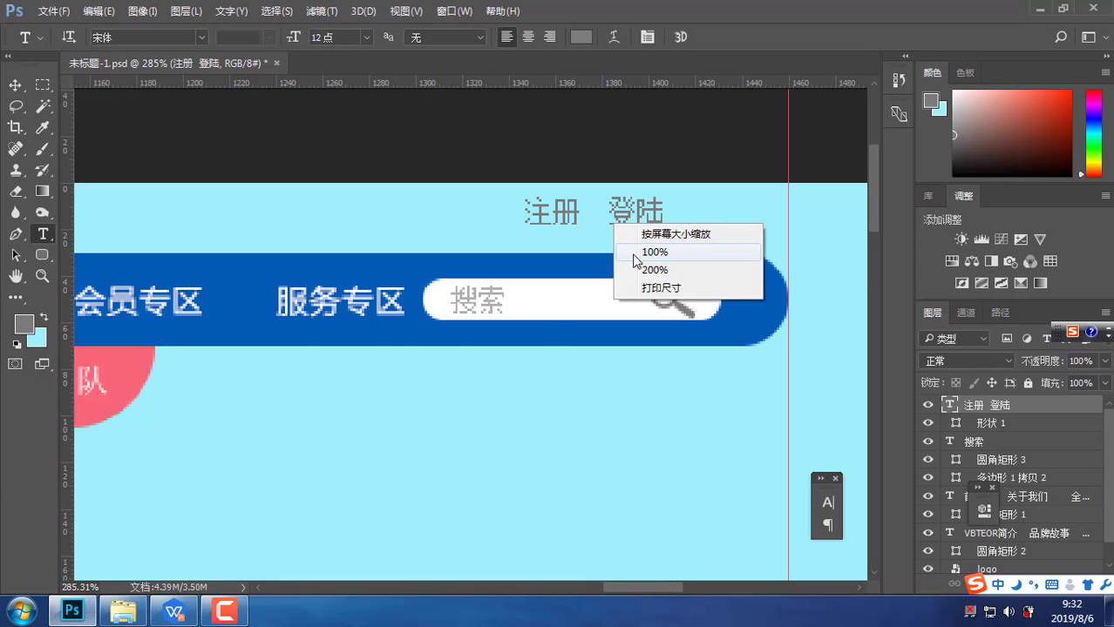
left_click(631, 253)
left_click_drag(629, 261, 776, 239)
left_click(15, 84)
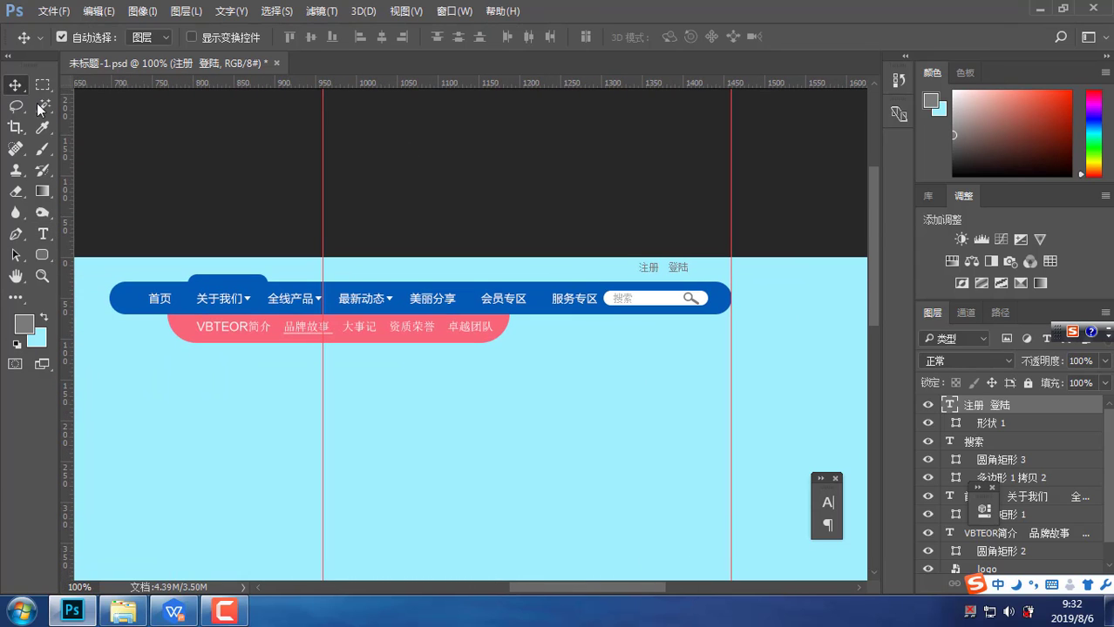
key("Down")
key("Down")
key("Down")
key("Left")
key("Left")
mouse_move(669, 277)
left_mouse_down()
mouse_move(608, 278)
mouse_move(667, 274)
left_mouse_up()
Recolor all of the 注册 登陆 text with the blue #005bb6 sampled from the navigation bar
key("t")
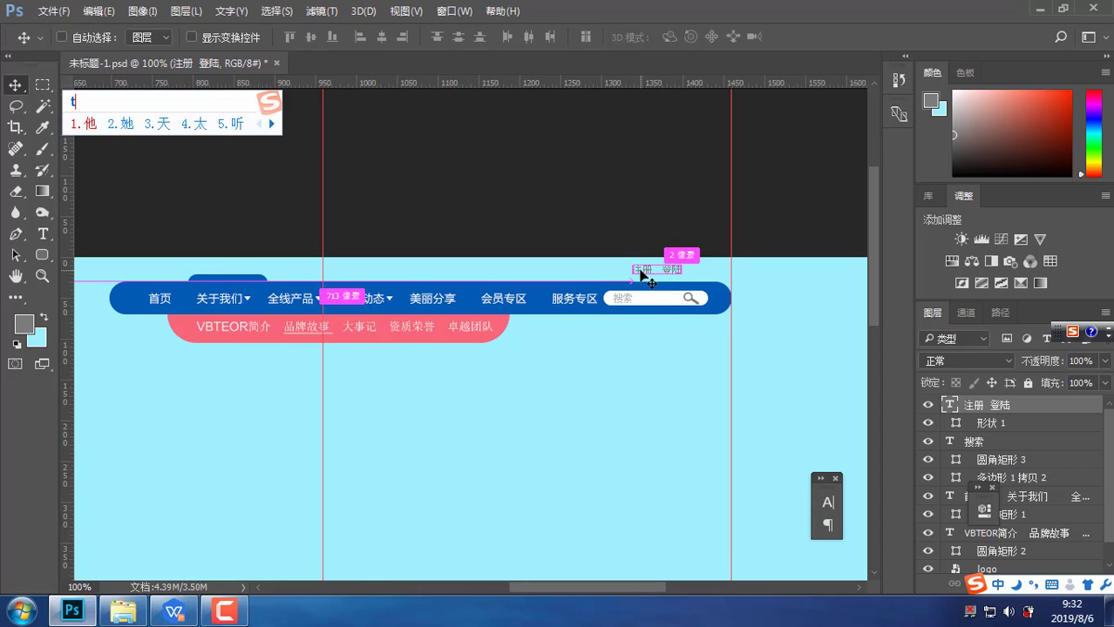
key("shift")
left_click(639, 269)
key("ctrl+a")
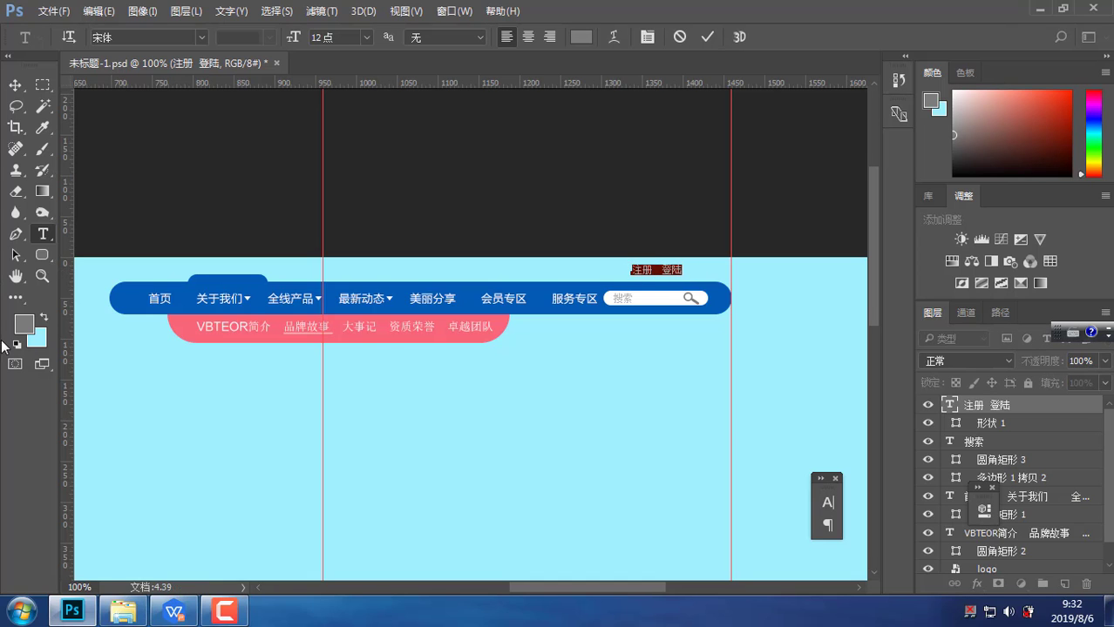
left_click(25, 324)
left_click(129, 297)
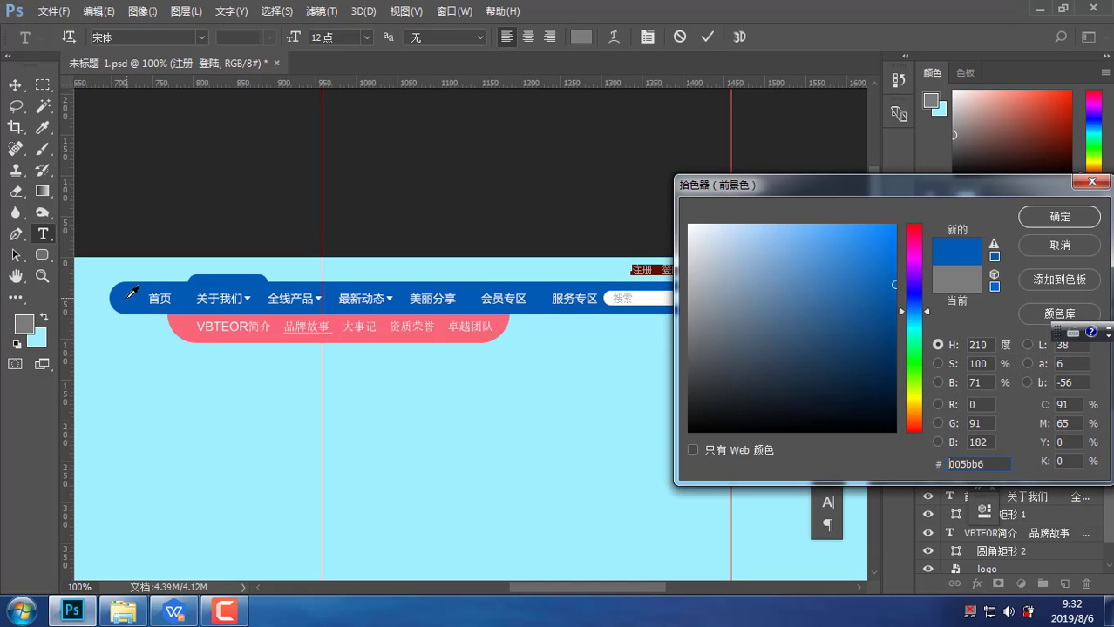
key("Return")
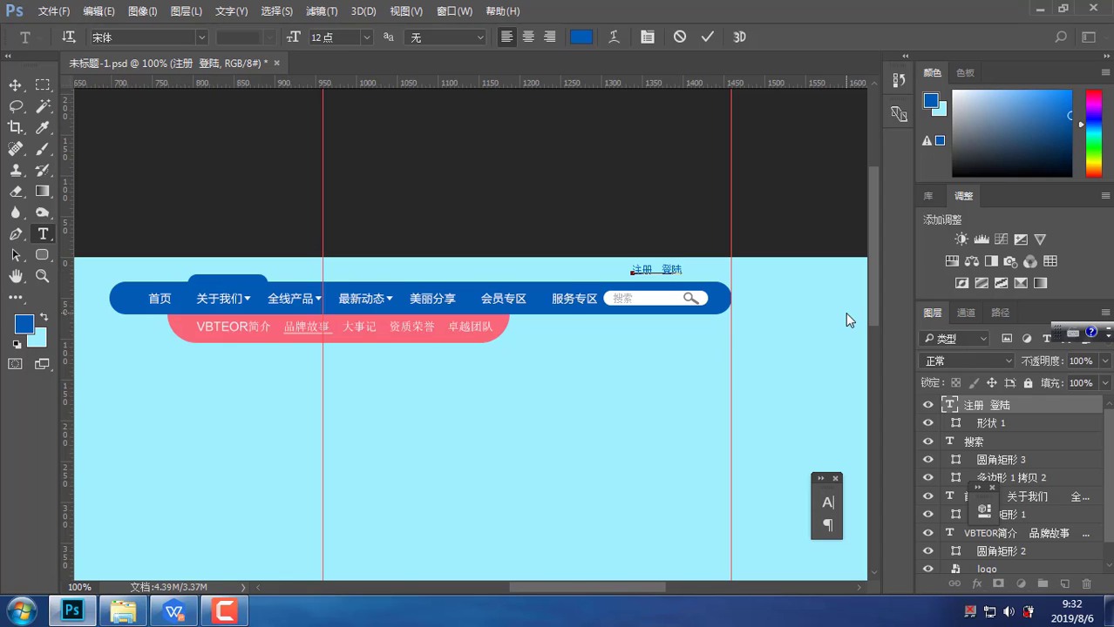
key("ctrl+Return")
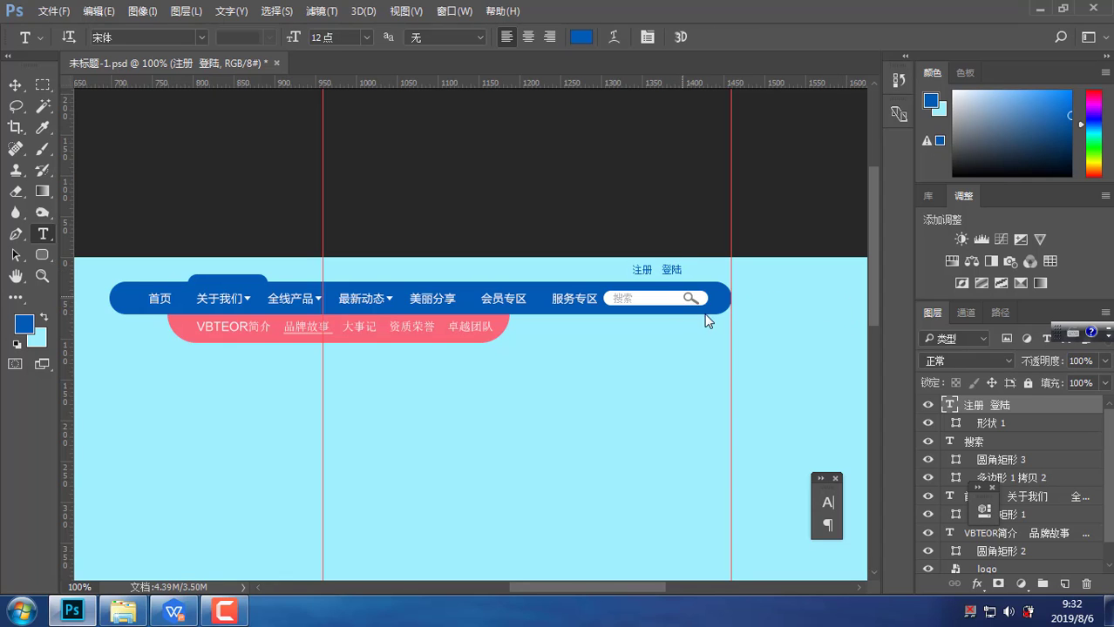
Widen the gap between 注册 and 登陆 by adding spaces between the two words
right_click(684, 298)
left_click(720, 348)
left_click_drag(716, 279, 437, 314)
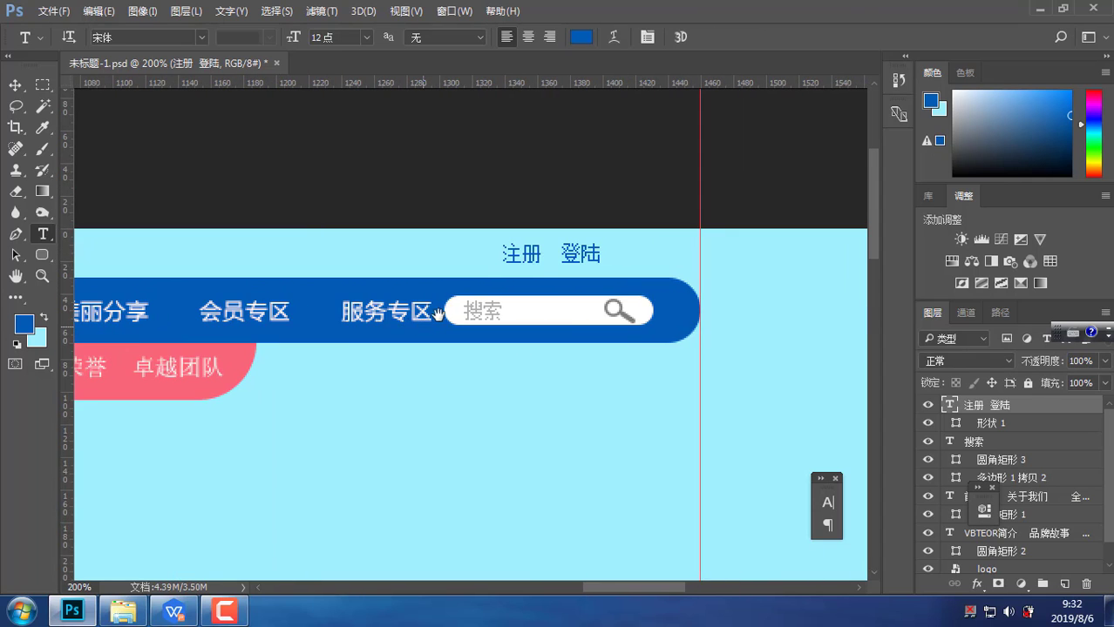
left_click(551, 253)
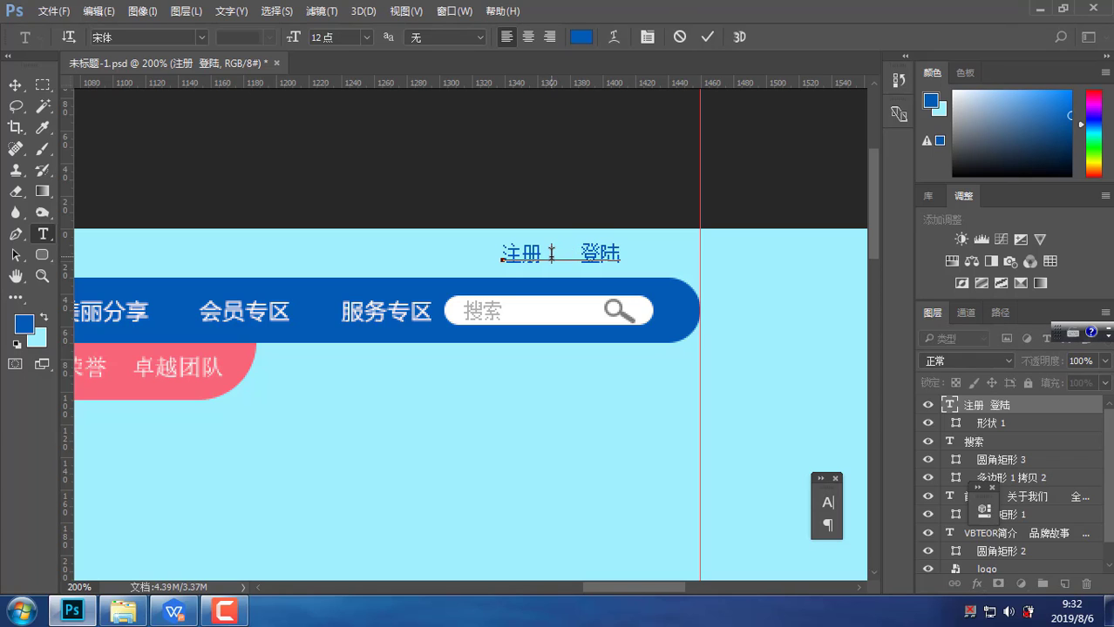
key("ctrl+Return")
Draw a vertical divider line about 1 × 12 px between 注册 and 登陆 and fill it solid blue
left_click(42, 255)
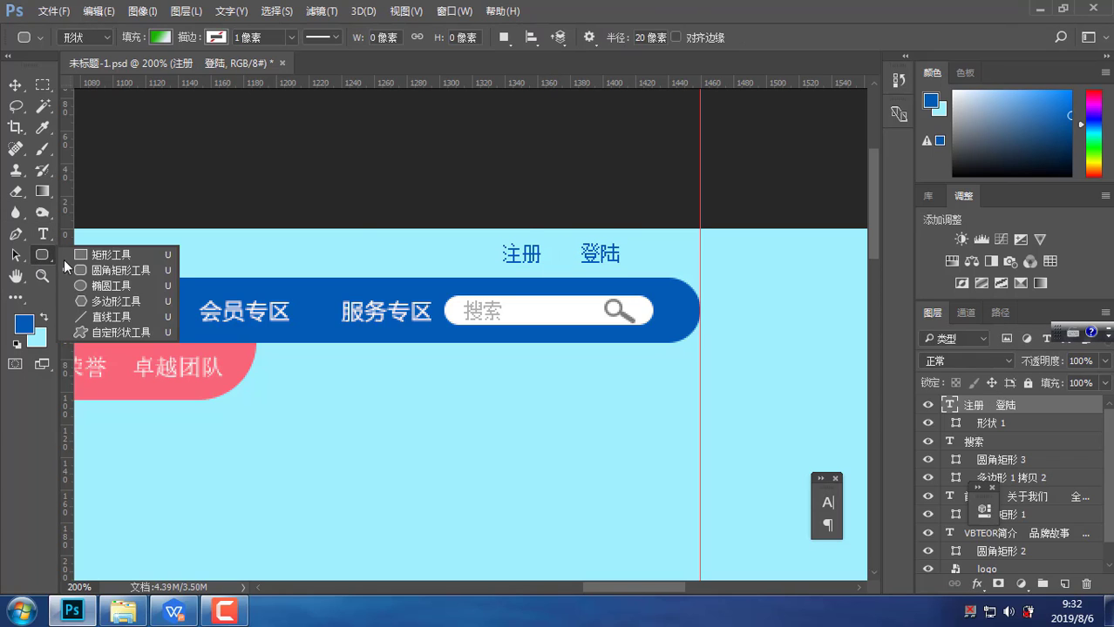
left_click(112, 318)
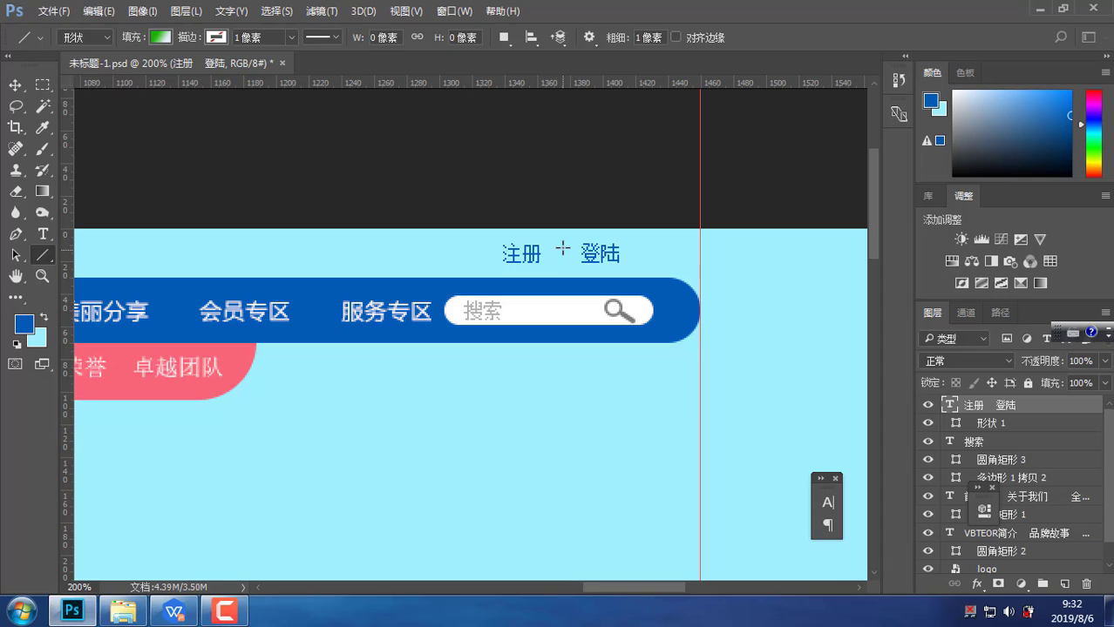
left_click_drag(562, 245, 562, 265)
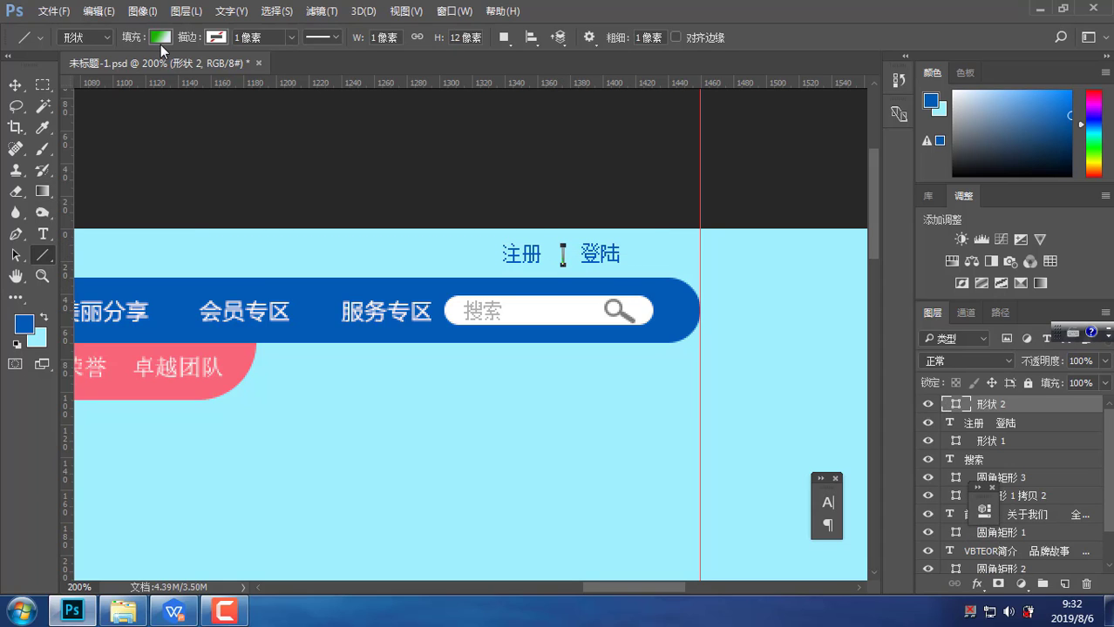
left_click(160, 39)
key("Escape")
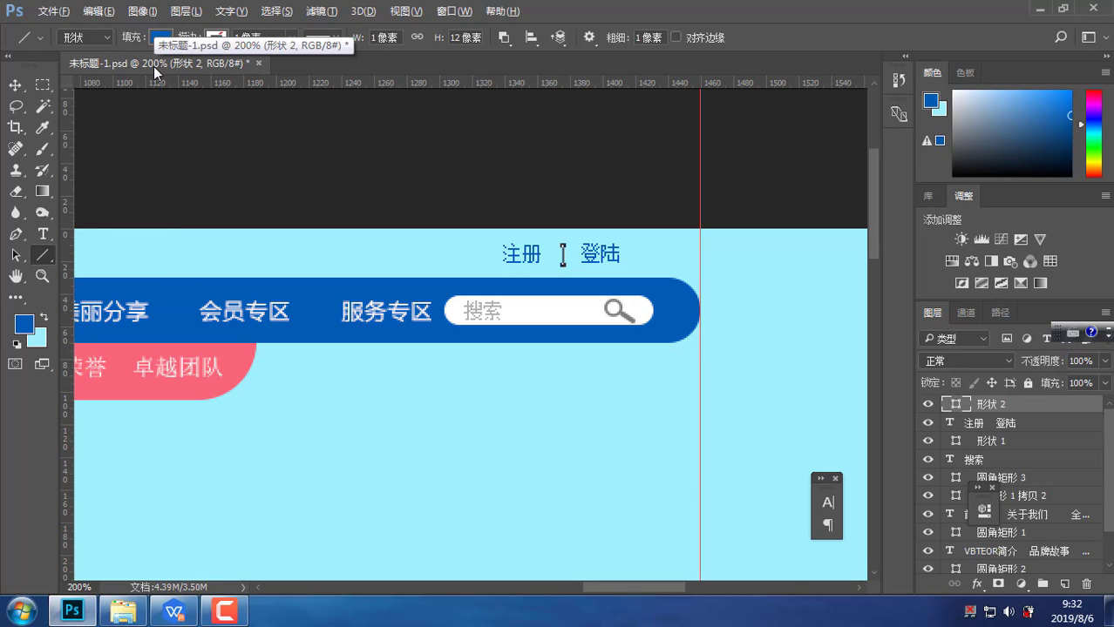
key("v")
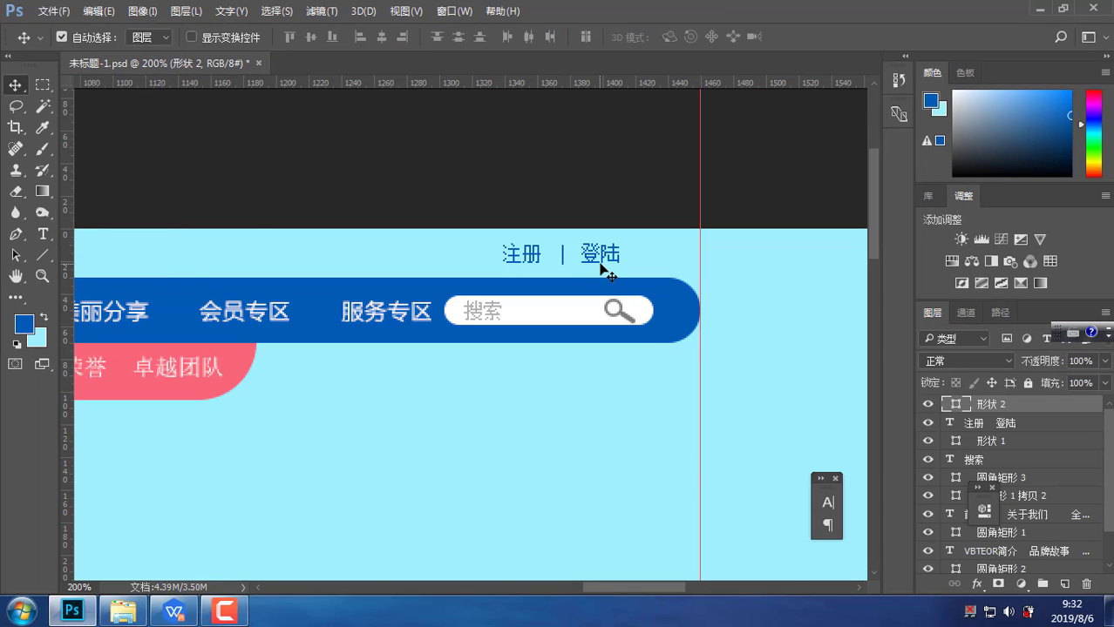
Shift the divider line's path slightly towards 注册, allowing its conversion from a live shape to a regular path
left_click(16, 255)
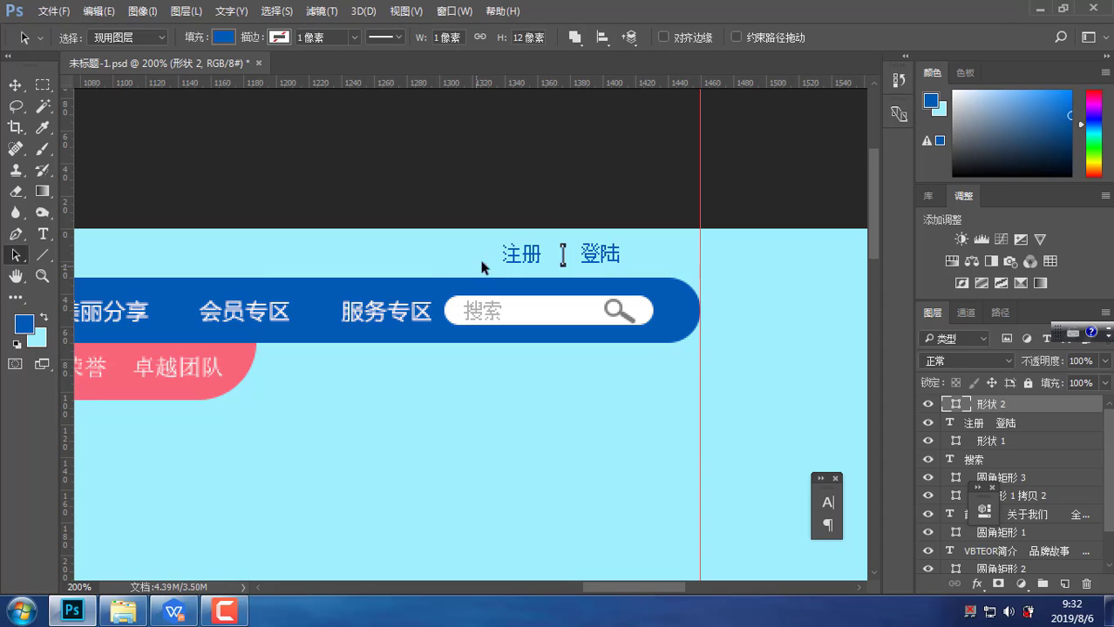
left_click(574, 256)
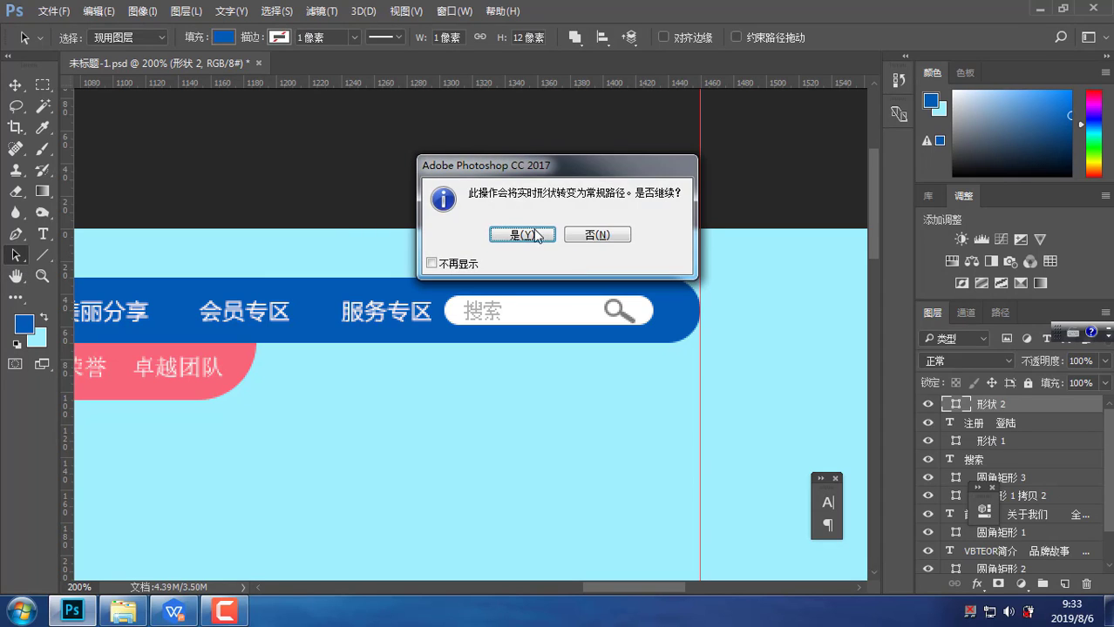
left_click(522, 235)
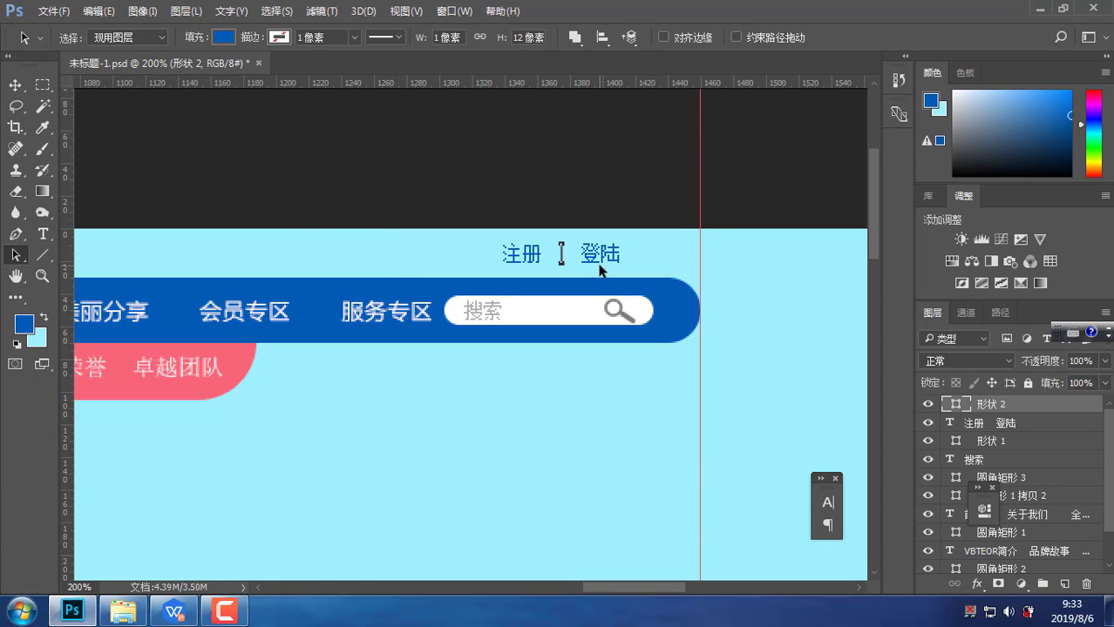
left_click(636, 290)
Examine the complete header from the logo to the 注册 and 登陆 links at several zoom levels
scroll(636, 290, "down", 6)
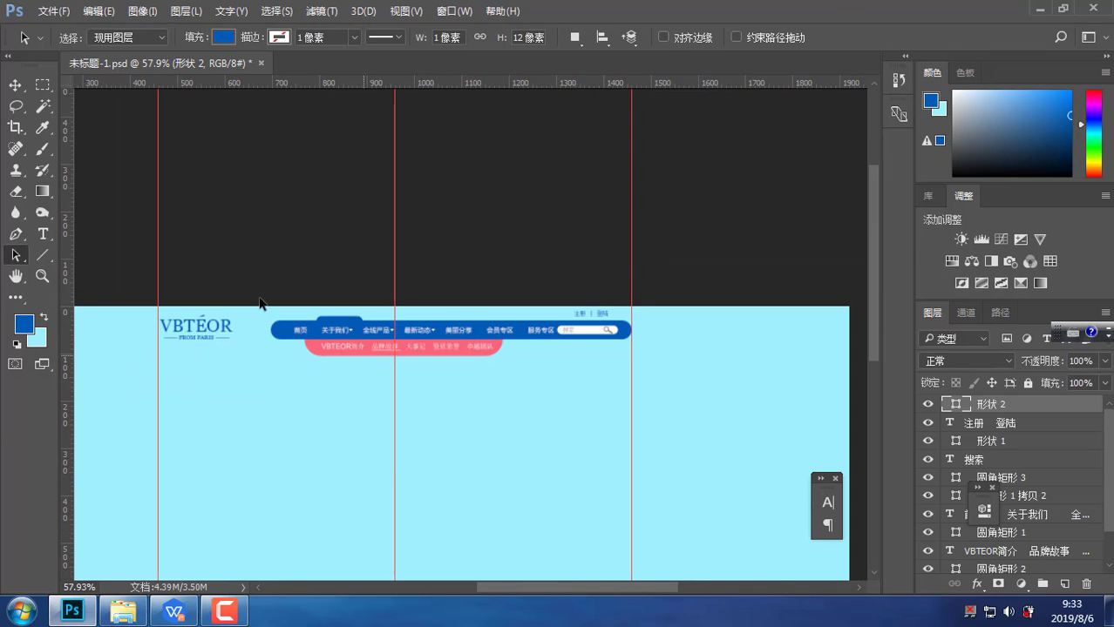
left_click(14, 85)
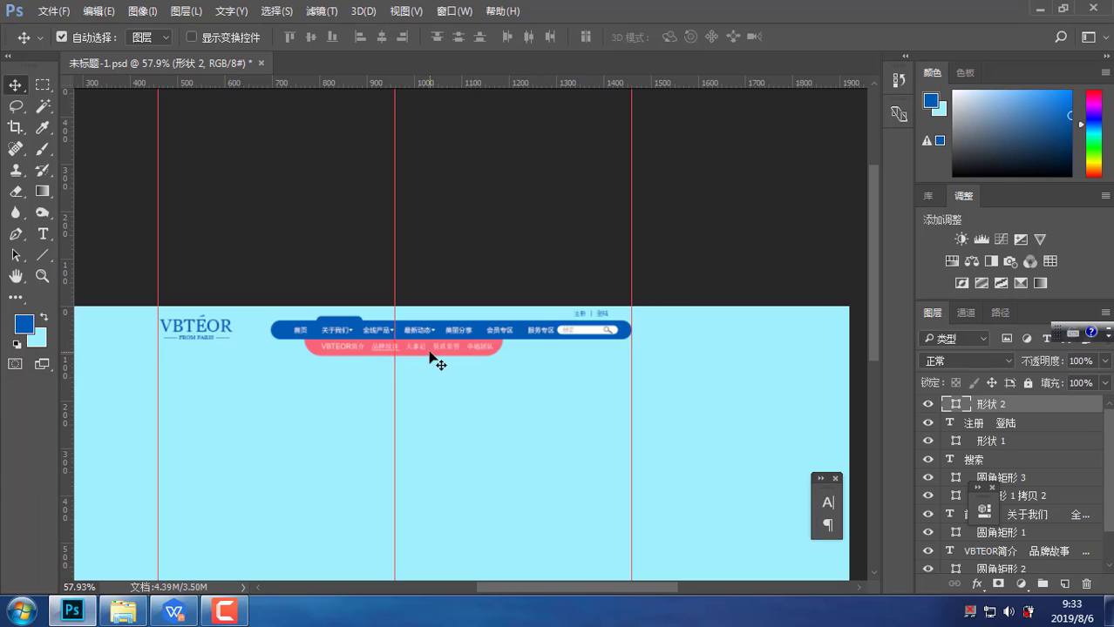
scroll(419, 359, "up", 1)
scroll(421, 366, "up", 1)
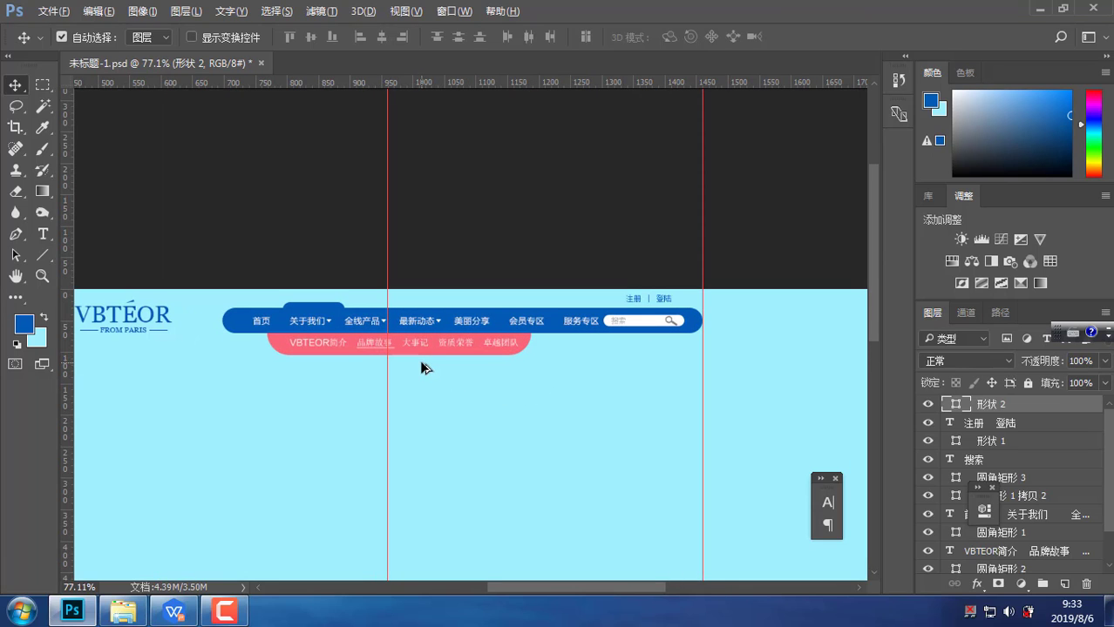
scroll(419, 360, "down", 3)
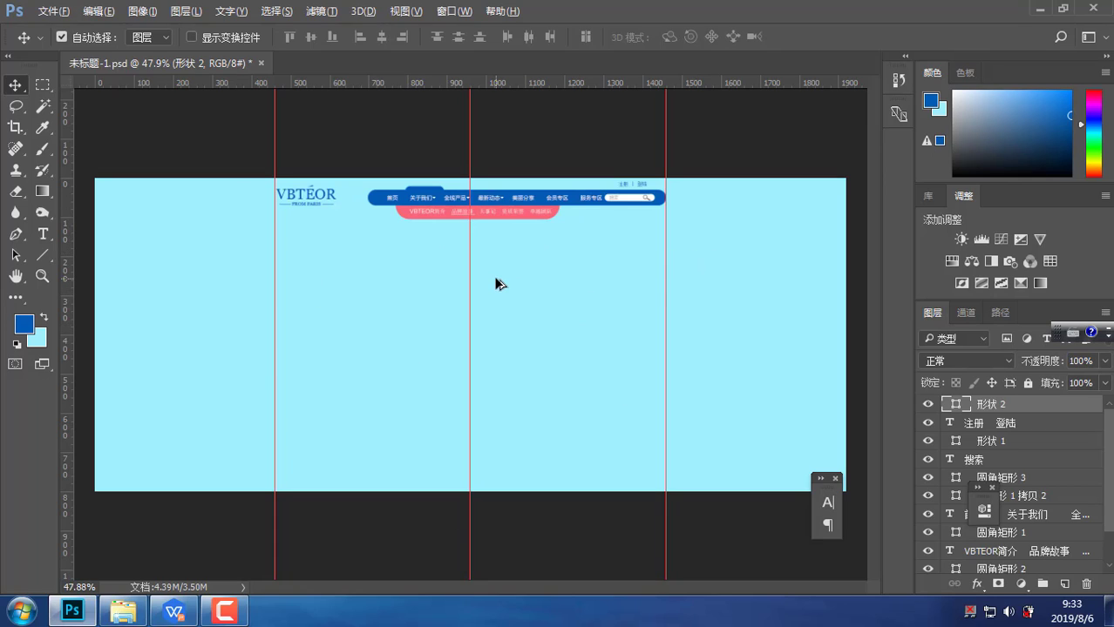
key("alt")
scroll(475, 234, "up", 2)
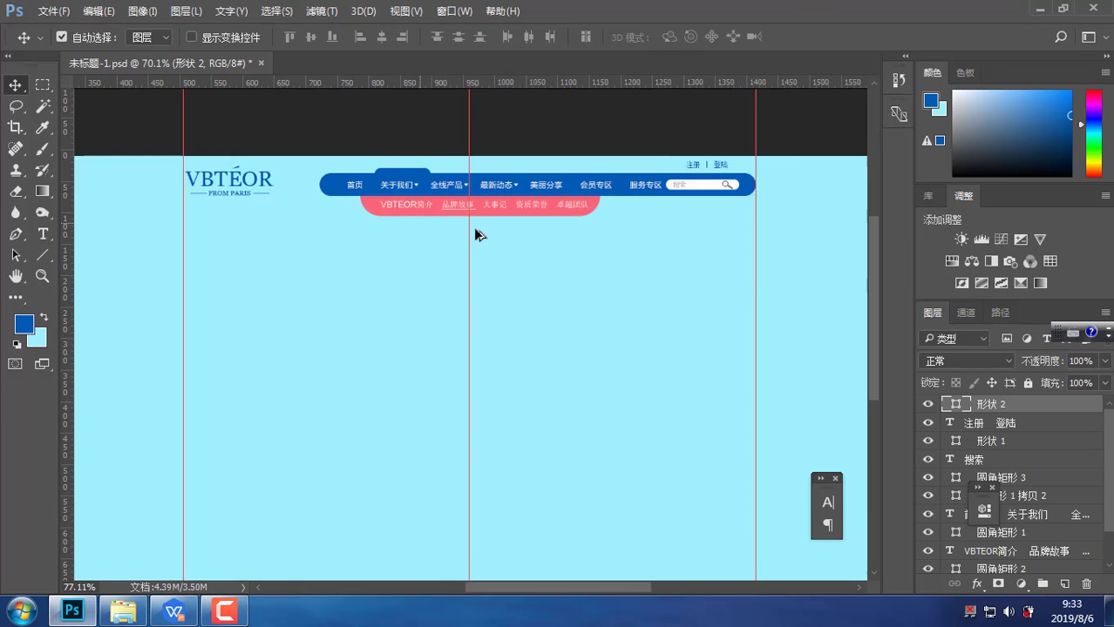
scroll(475, 233, "up", 1)
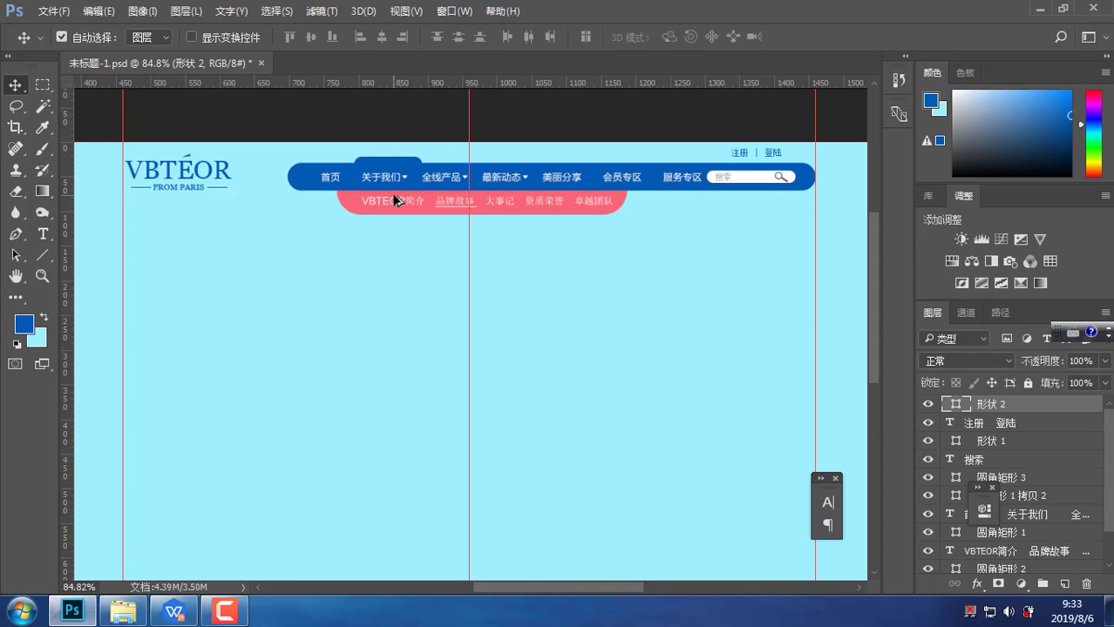
Switch to WPS to check which menu items have sub-items on the Vbteor网站功能(展示型) slide, and return to Photoshop
scroll(384, 193, "up", 1)
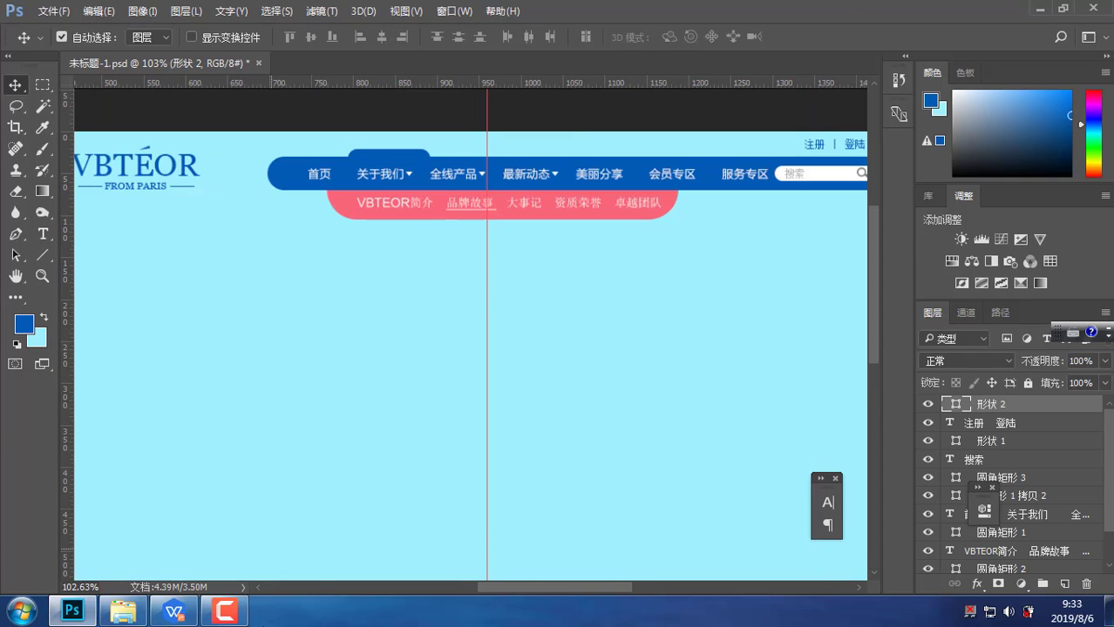
mouse_move(231, 615)
left_click(174, 614)
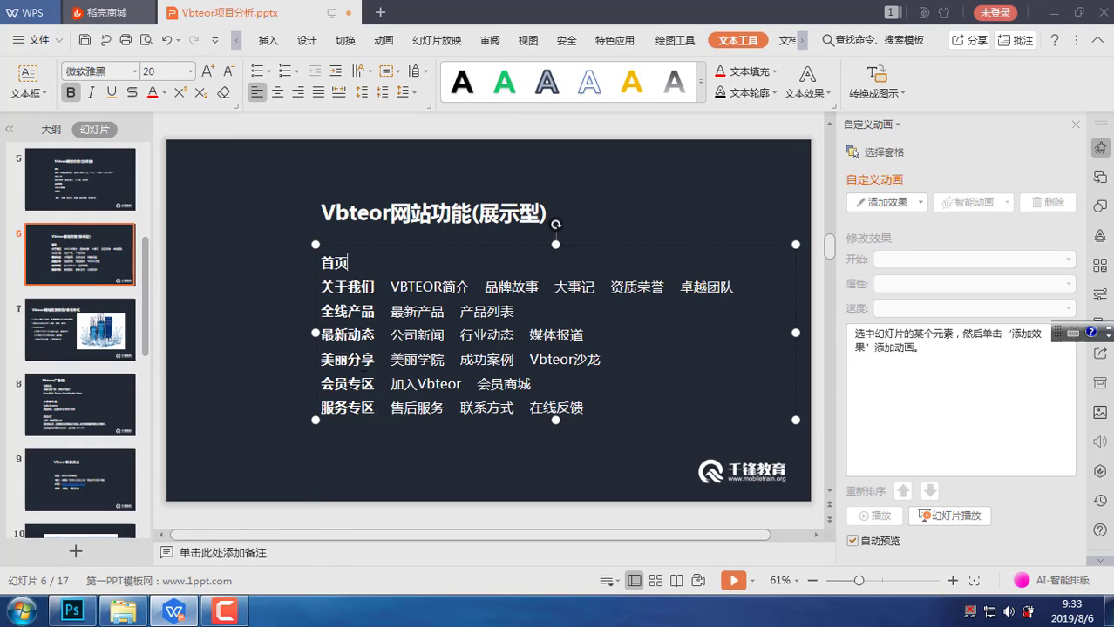
left_click(72, 613)
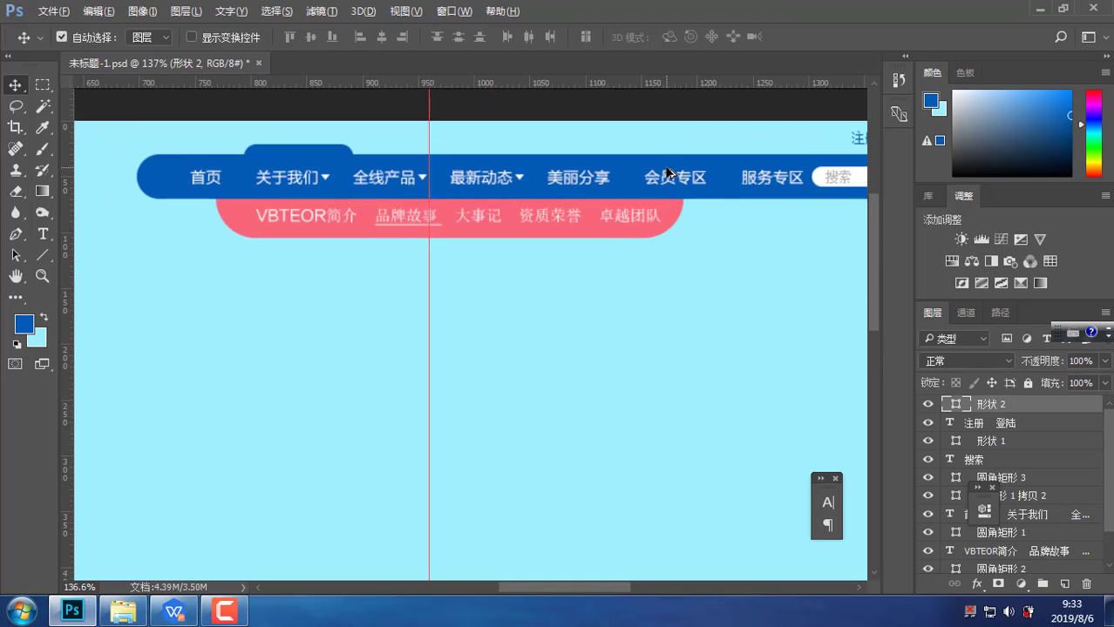
Add copies of the white dropdown arrow beside 美丽分享, 会员专区 and 服务专区 in the blue navigation bar
scroll(667, 174, "up", 3)
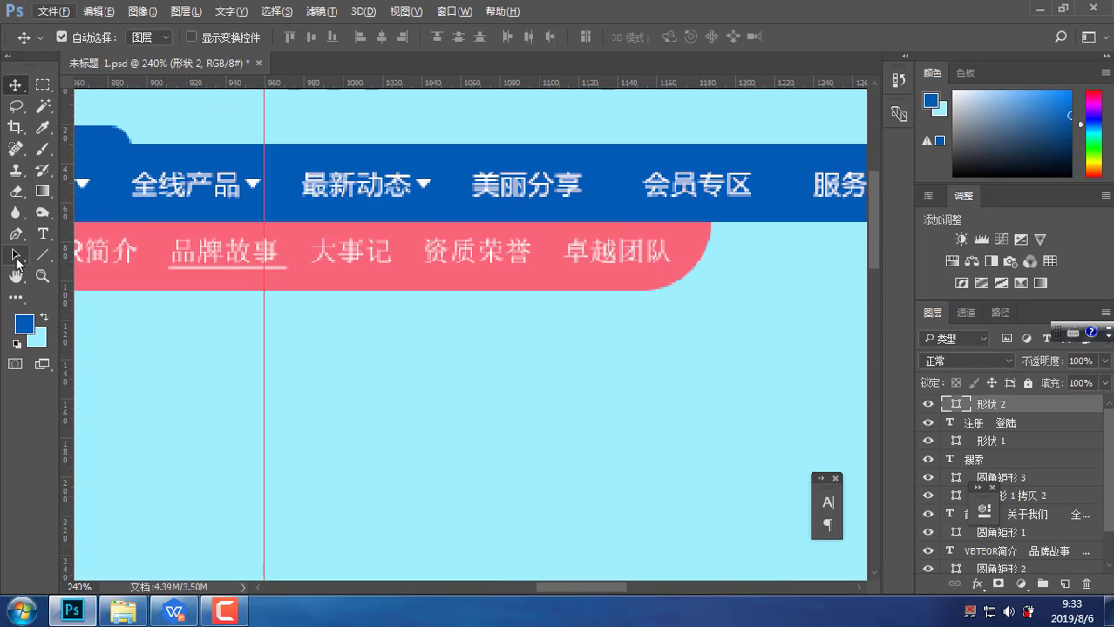
left_click(16, 255)
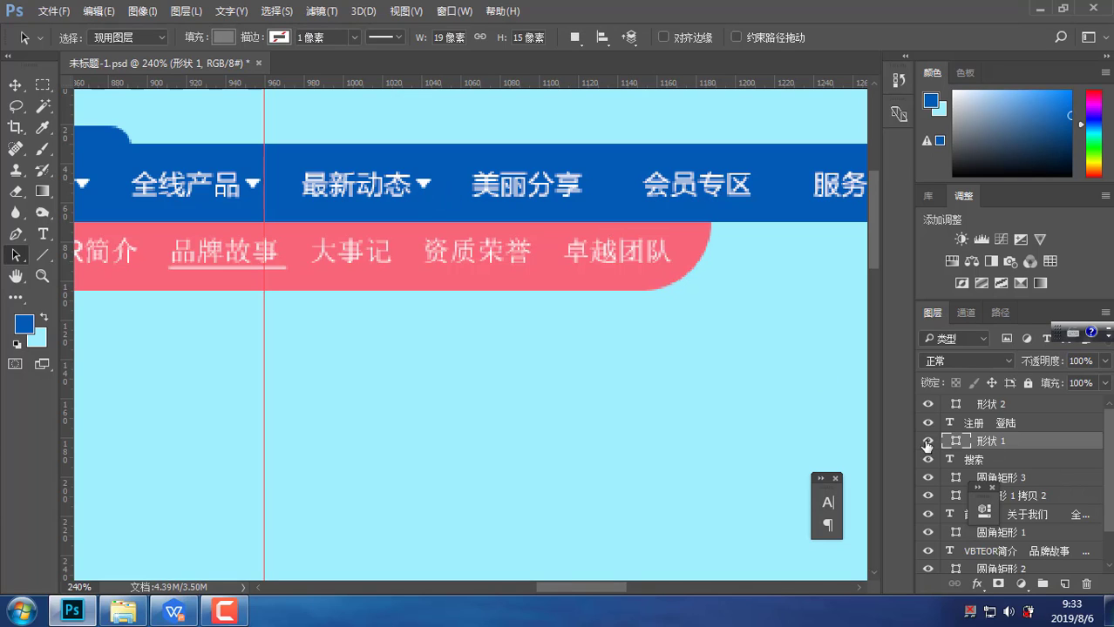
left_click(16, 85)
left_click(424, 185)
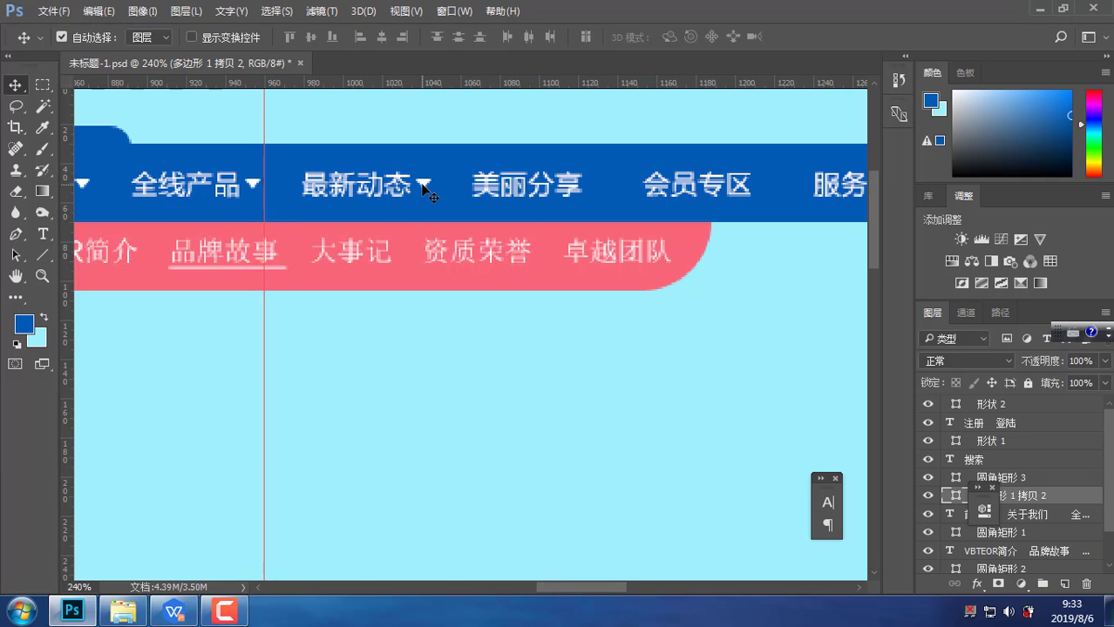
left_click(15, 254)
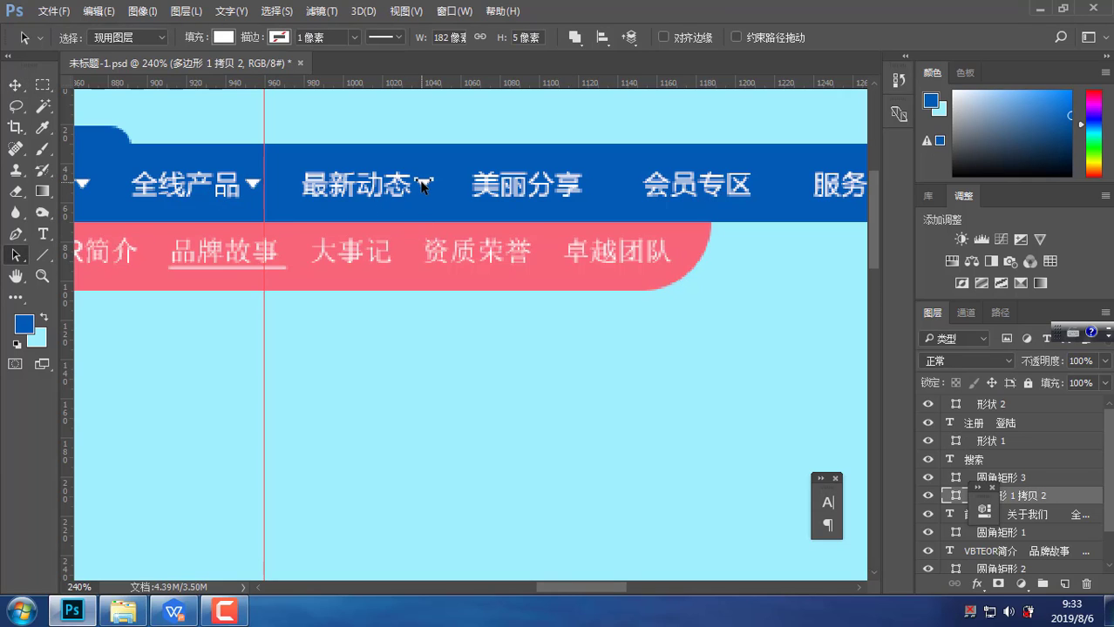
left_click_drag(424, 186, 552, 195)
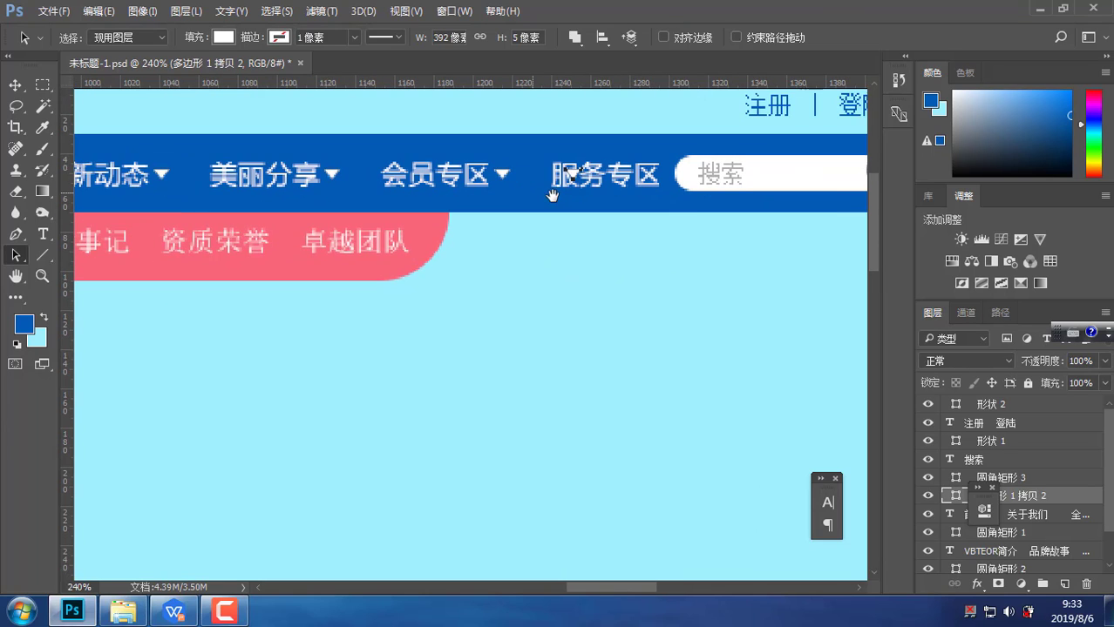
key("shift+Right")
key("shift+Right")
key("shift+Right")
key("shift+Right")
key("shift+Right")
key("Left")
Nudge the main navigation text slightly to the left, away from the search box
scroll(677, 213, "down", 4)
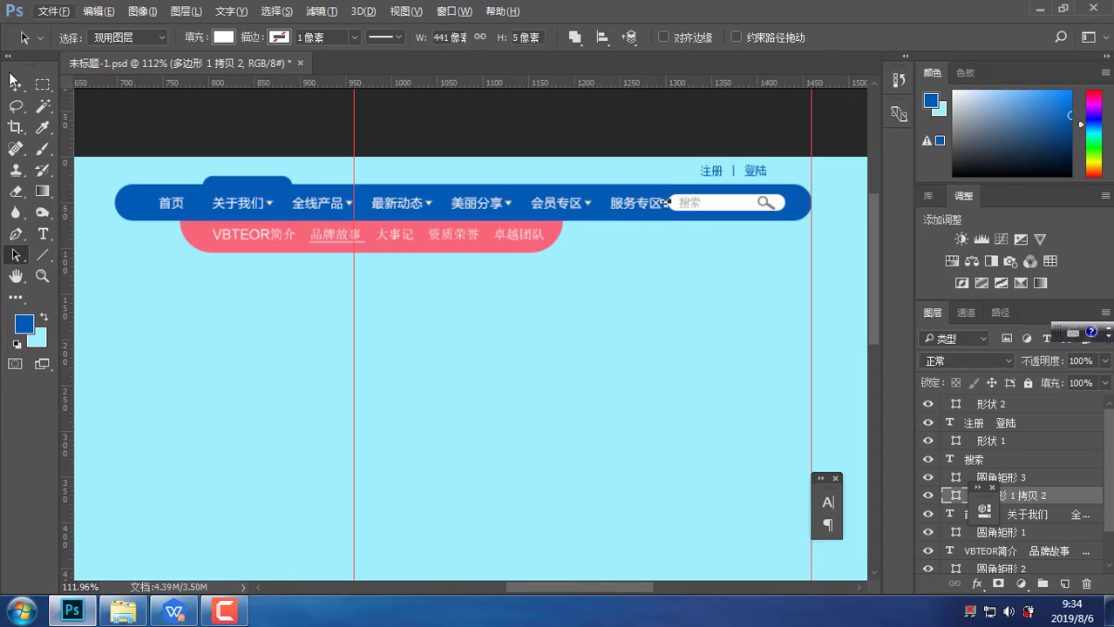
key("v")
left_click(628, 209)
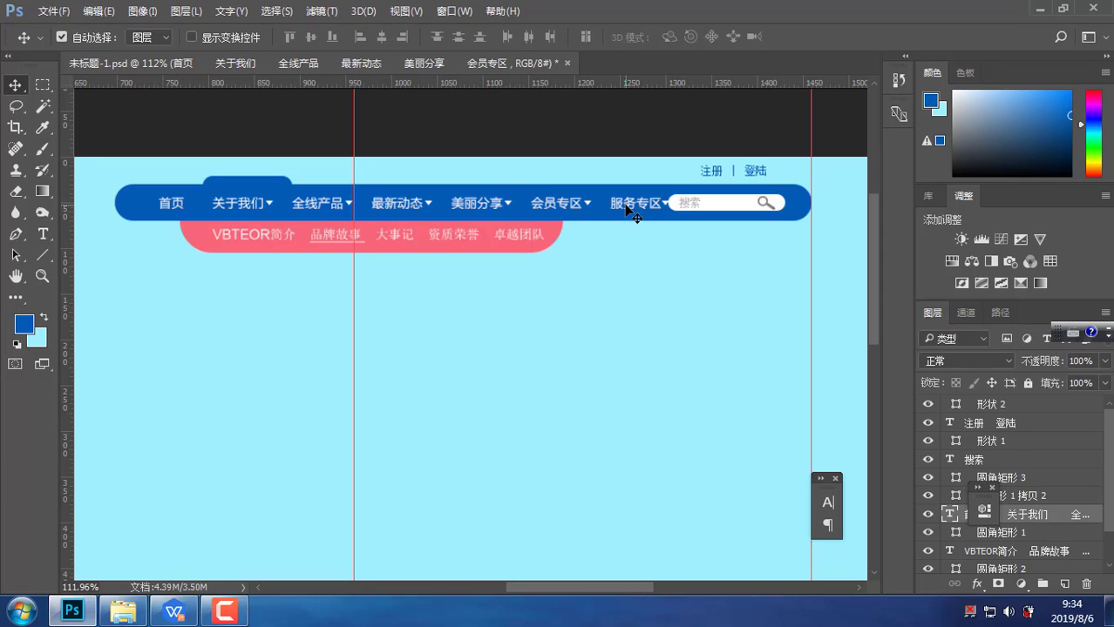
key("Left")
key("Left")
key("Left")
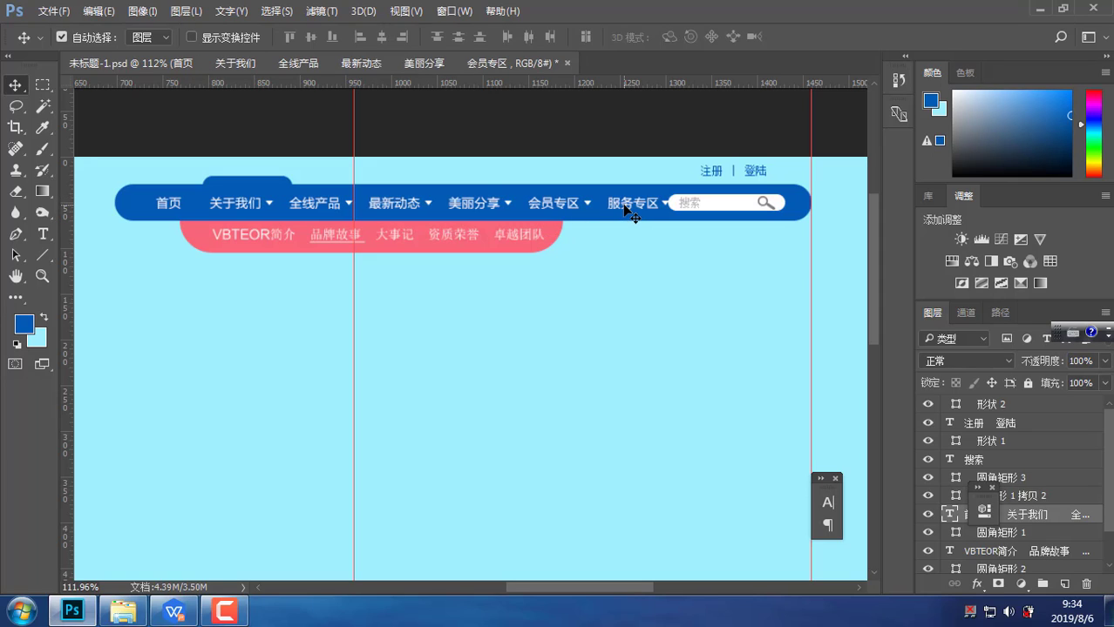
key("Left")
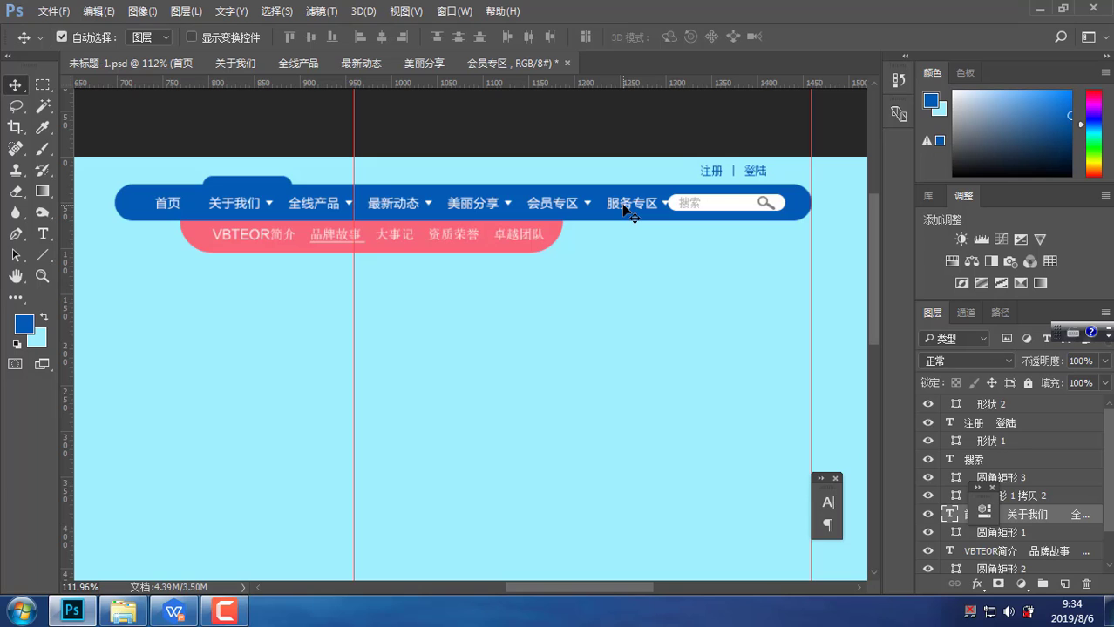
key("Left")
key("Left")
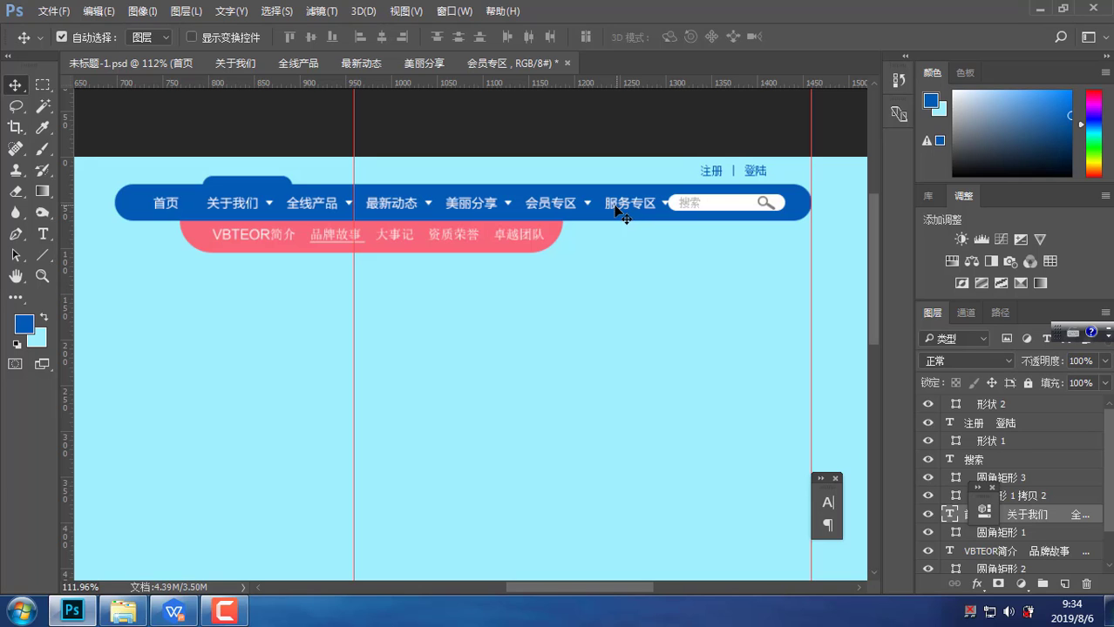
Close the floating panel covering the layers and shift all the dropdown arrows left, close beside their menu labels
left_click(15, 254)
scroll(247, 216, "up", 4)
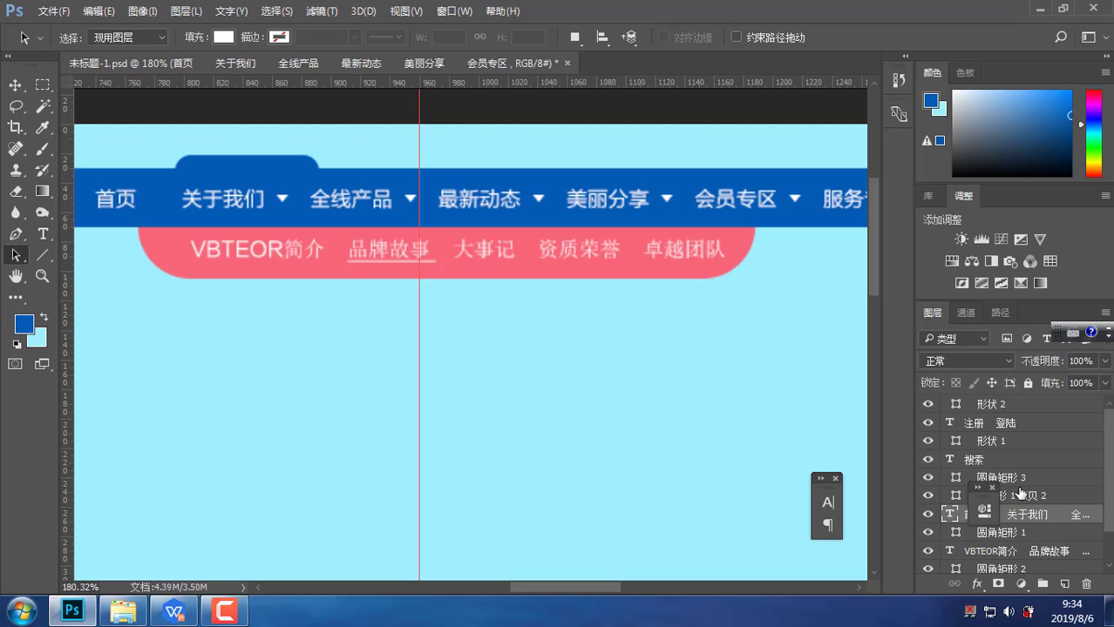
left_click(1021, 495)
left_click(992, 487)
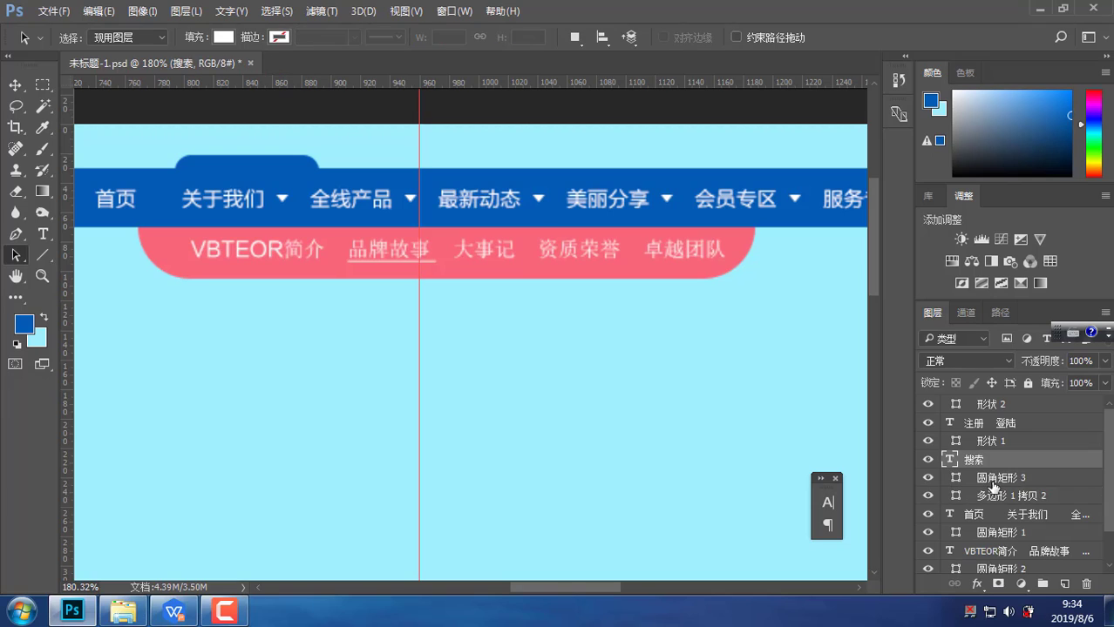
left_click(994, 481)
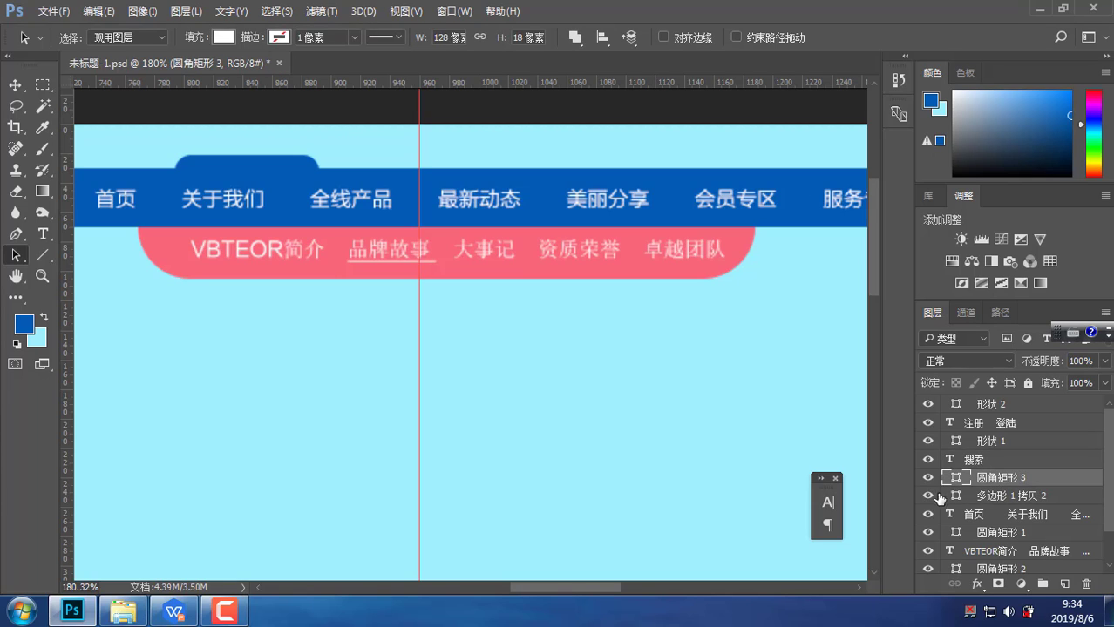
left_click(994, 498)
left_click(15, 87)
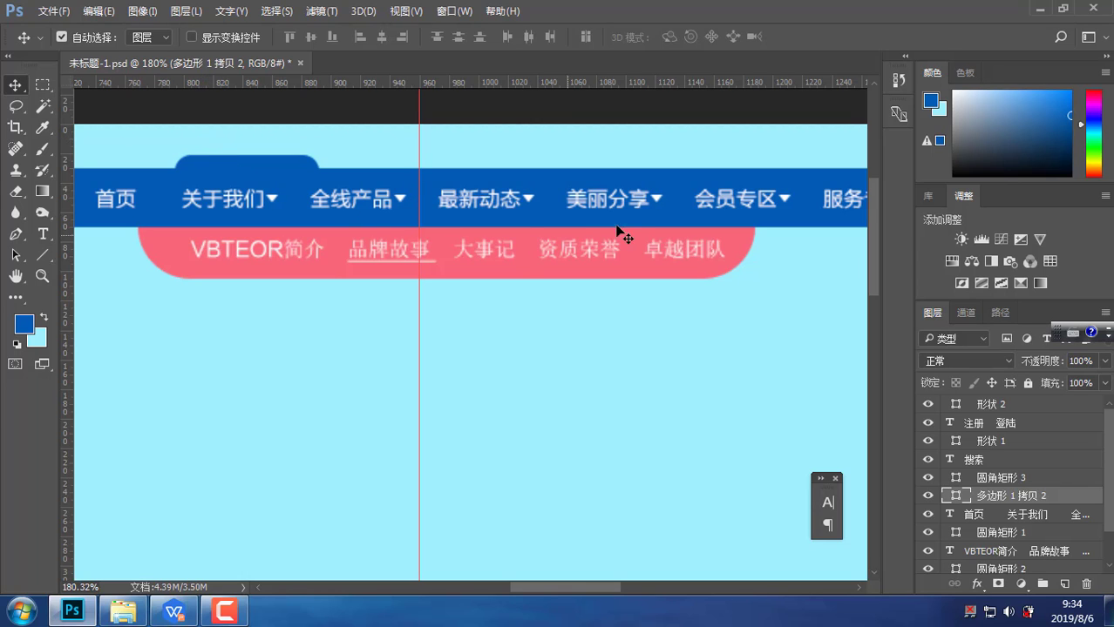
Nudge the submenu text from VBTEOR简介 to 卓越团队 left to centre it within the pink shape
left_click_drag(621, 222, 525, 222)
left_click_drag(260, 186, 445, 221)
left_click(359, 287)
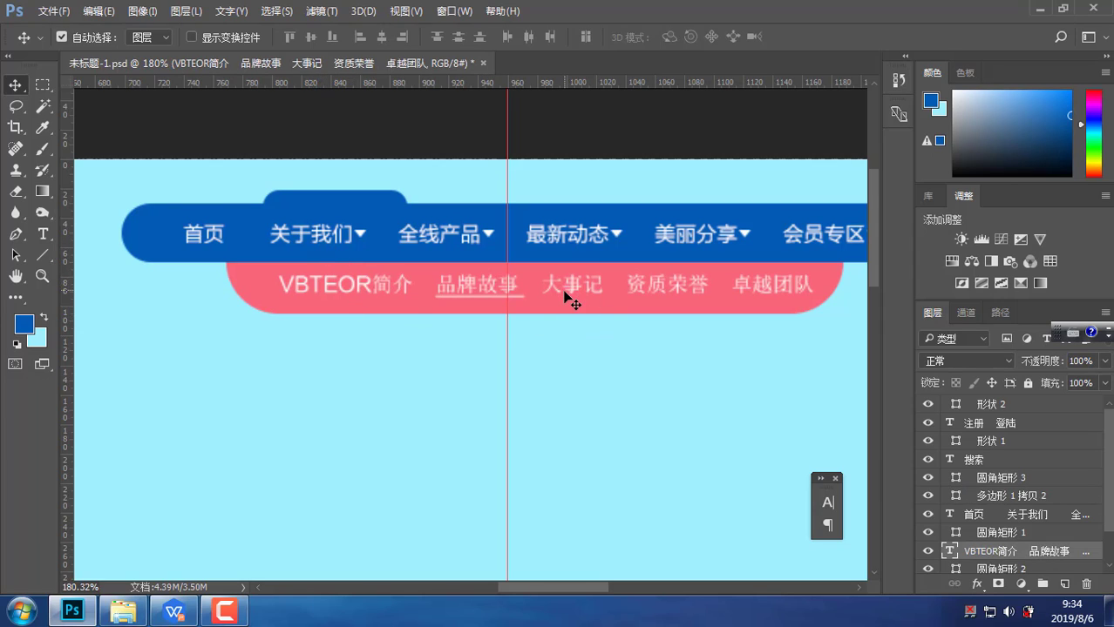
key("Left")
key("Left")
key("Left")
key("Left")
key("Left")
key("Left")
key("Left")
key("Left")
key("Left")
key("Left")
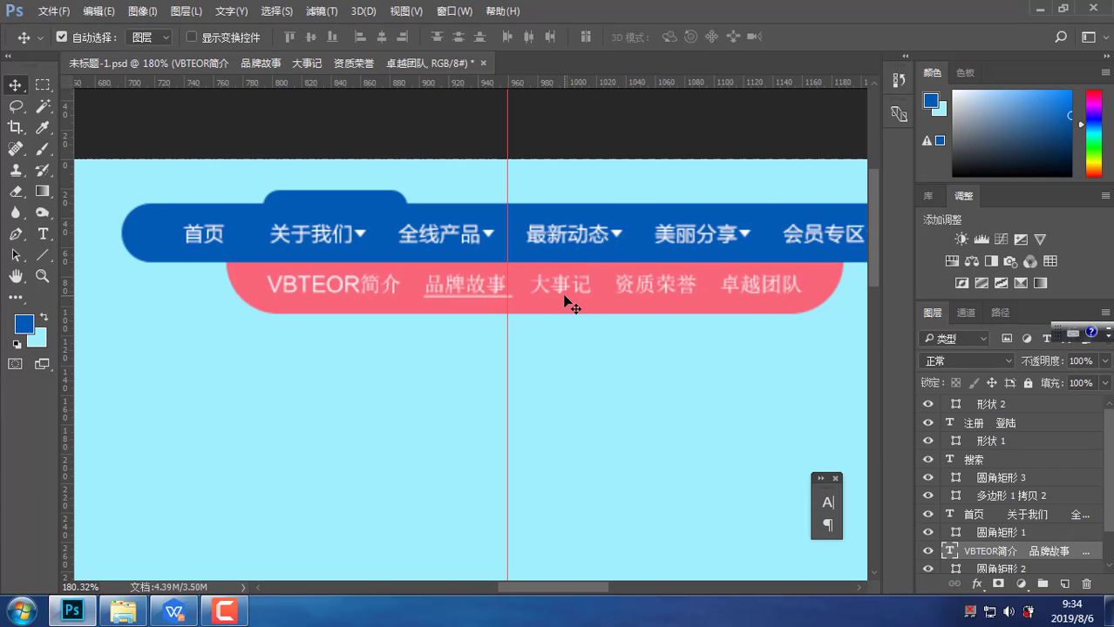
Nudge the pink rounded submenu background up a few pixels under the blue bar
left_click(806, 282)
key("Up")
key("Up")
key("Up")
key("Up")
key("Up")
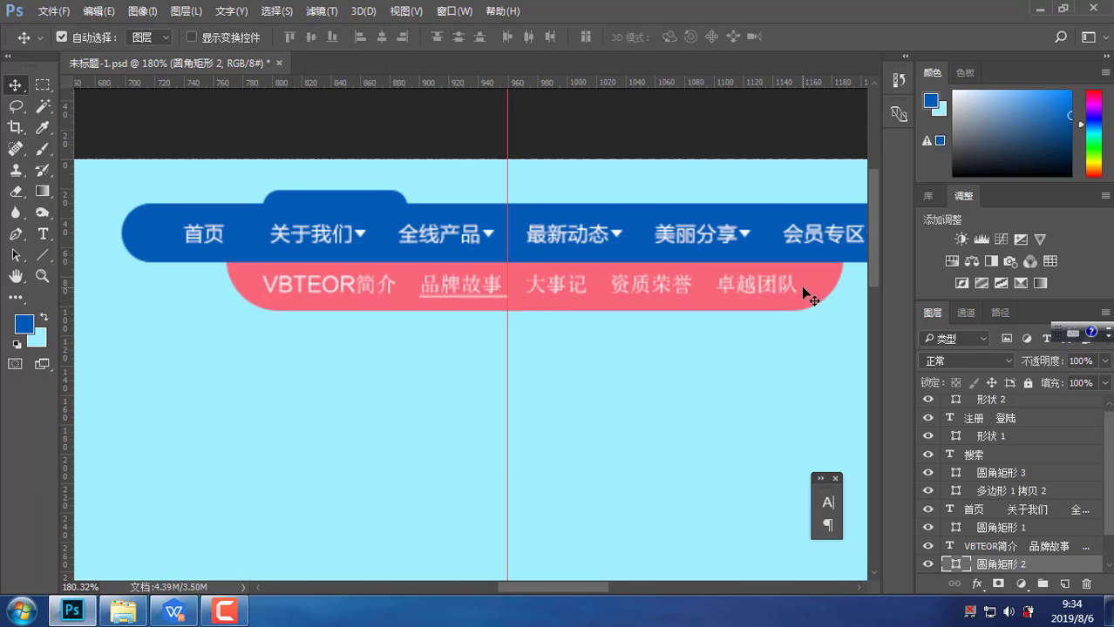
Nudge the submenu text up to centre it vertically in the visible part of the pink shape
left_click(699, 290)
key("Up")
key("Up")
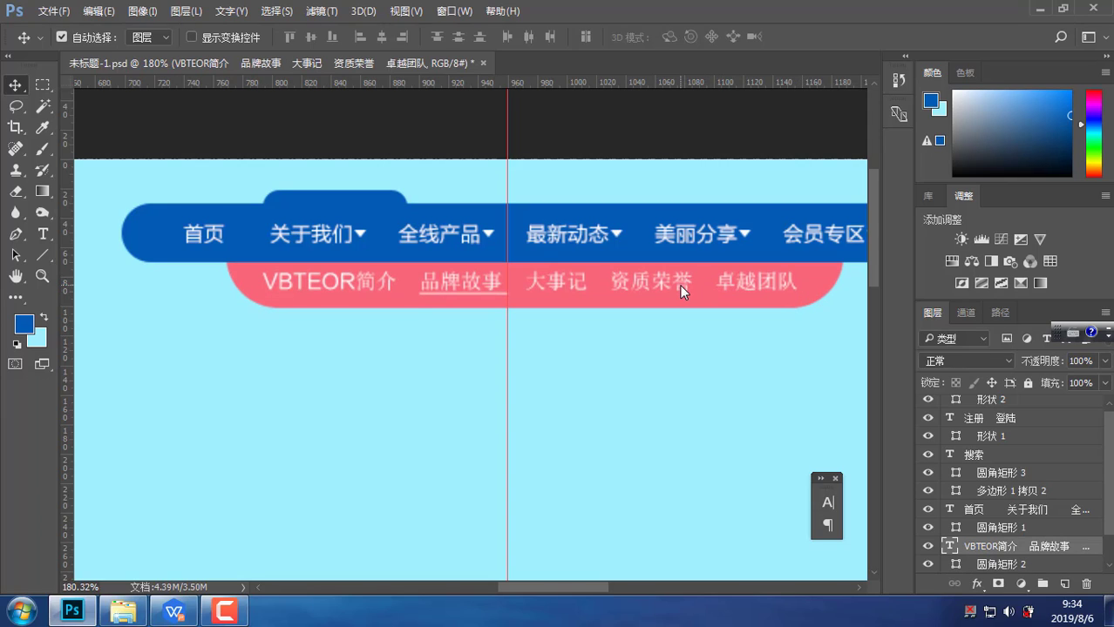
key("Left")
key("Left")
key("Left")
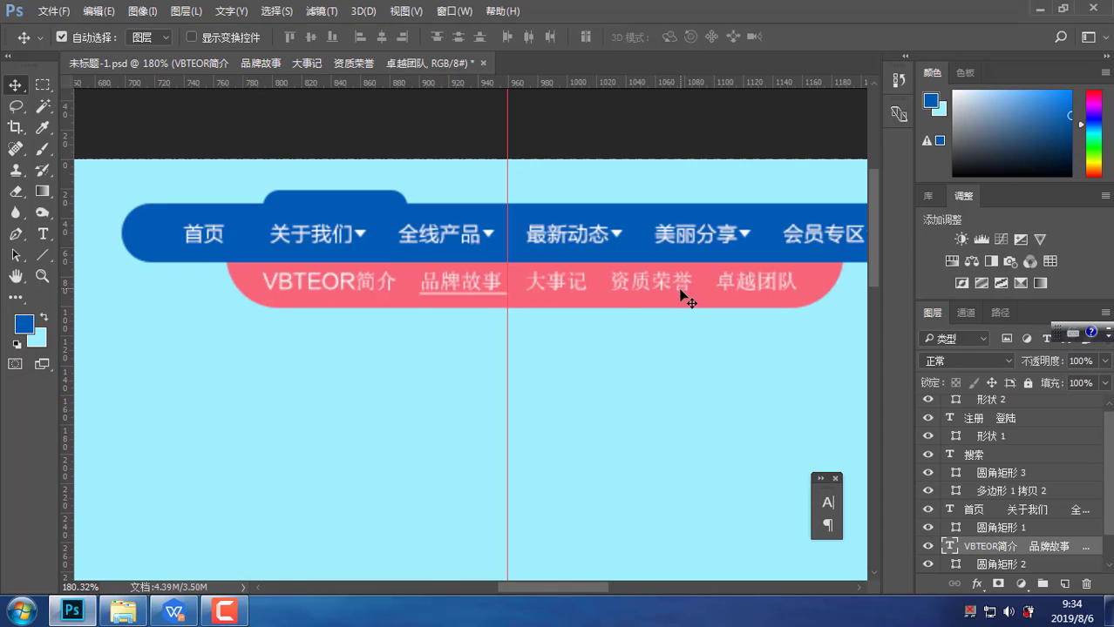
Select all the header layers from the logo to the 注册 and 登陆 links and group them
left_click(662, 338)
scroll(657, 325, "down", 3)
scroll(656, 325, "down", 3)
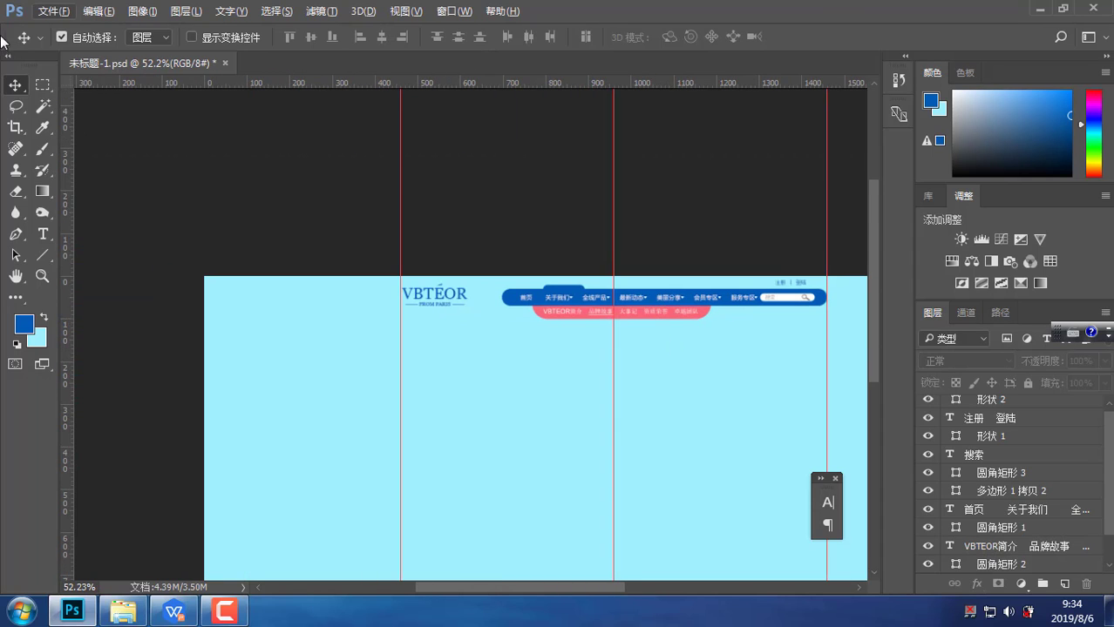
key("l")
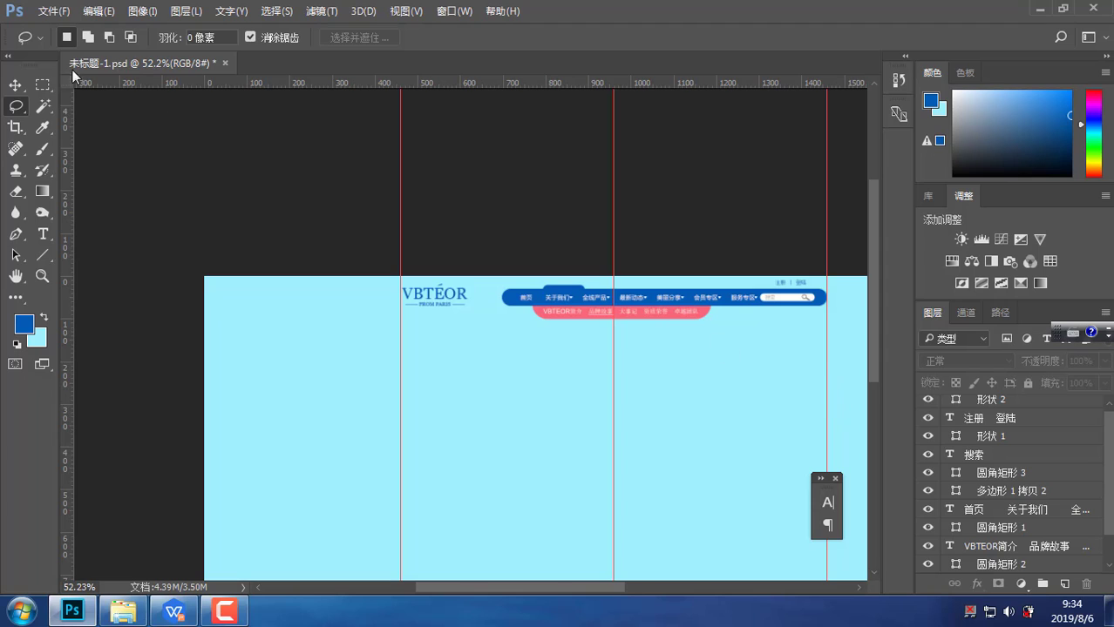
key("v")
left_click_drag(836, 379, 277, 183)
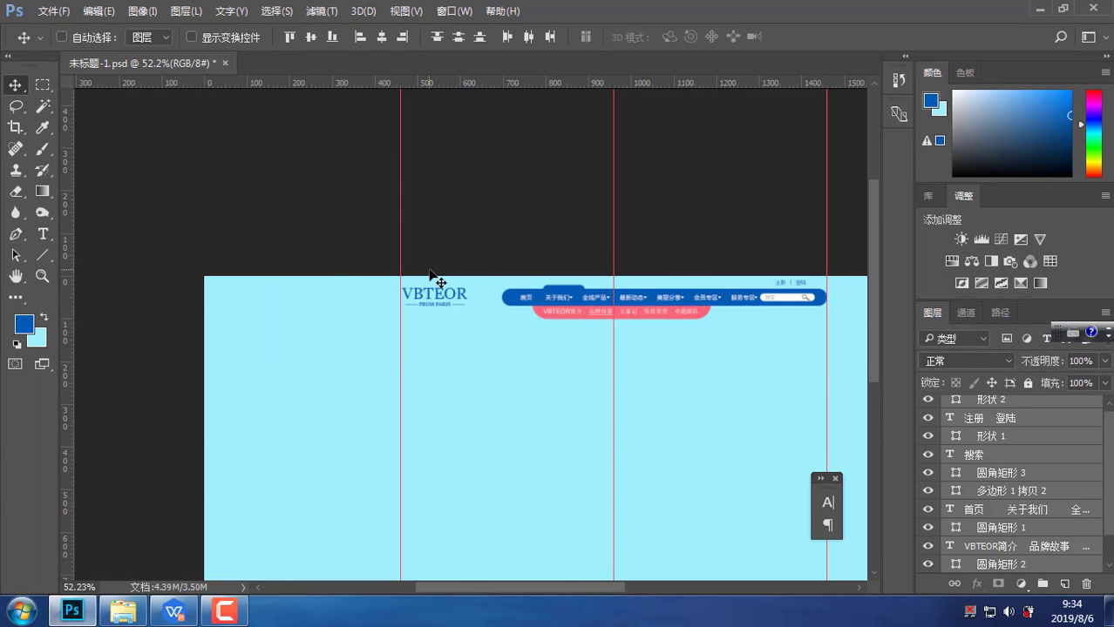
key("ctrl+g")
Rename the header layer group as 导航 and lock all of its attributes
double_click(981, 406)
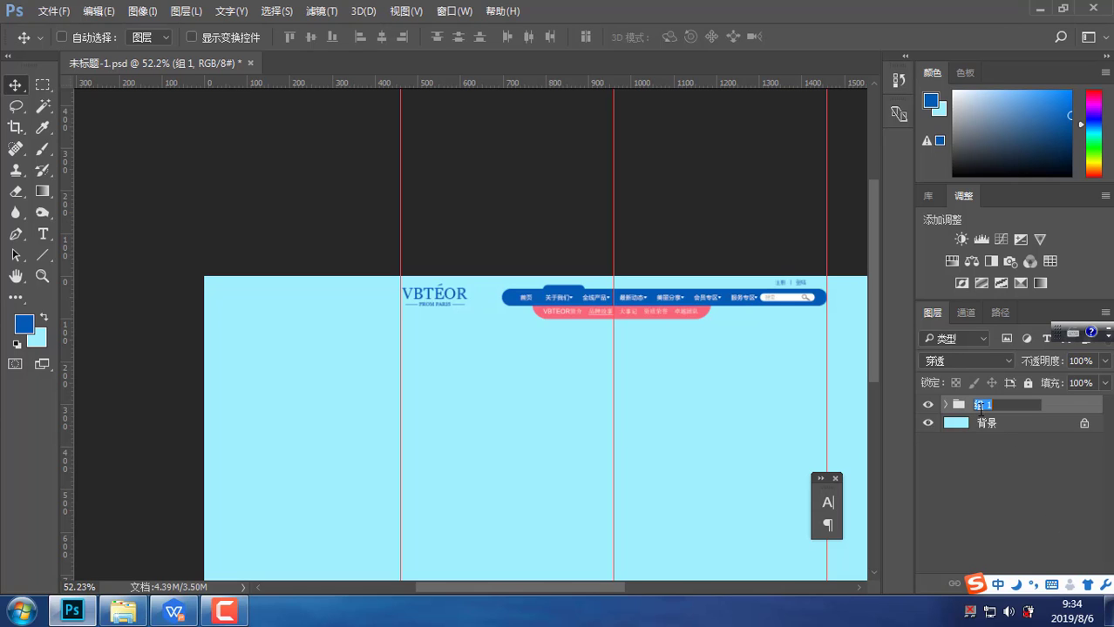
type("daohang")
key("space")
key("Return")
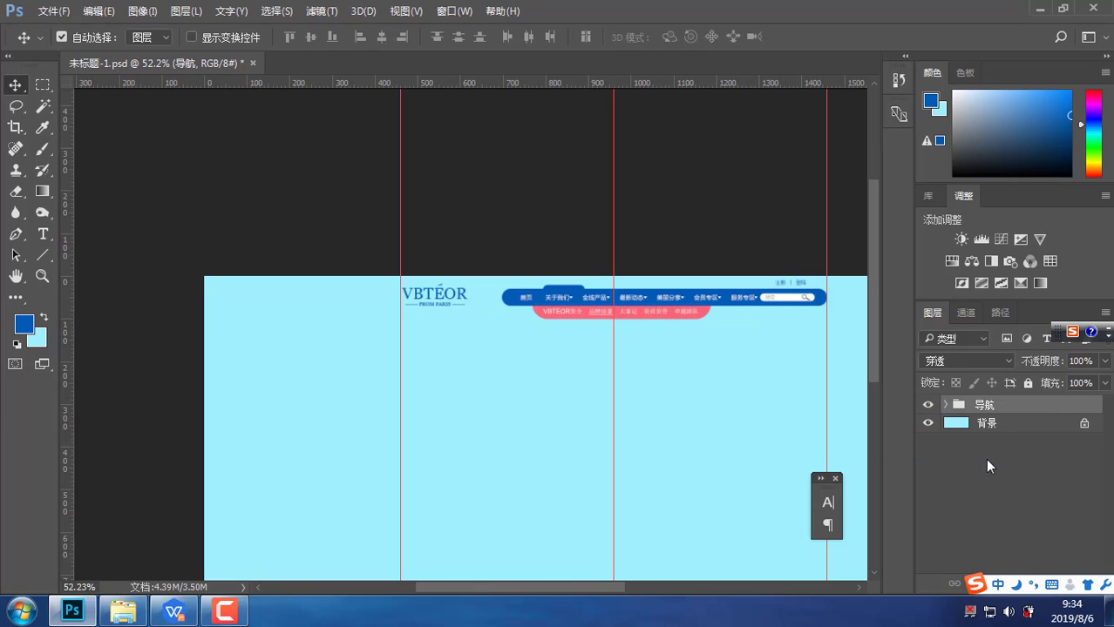
left_click(1027, 384)
Examine the finished header at several zoom levels and show the desktop
left_click_drag(646, 386, 510, 355)
scroll(428, 336, "up", 1)
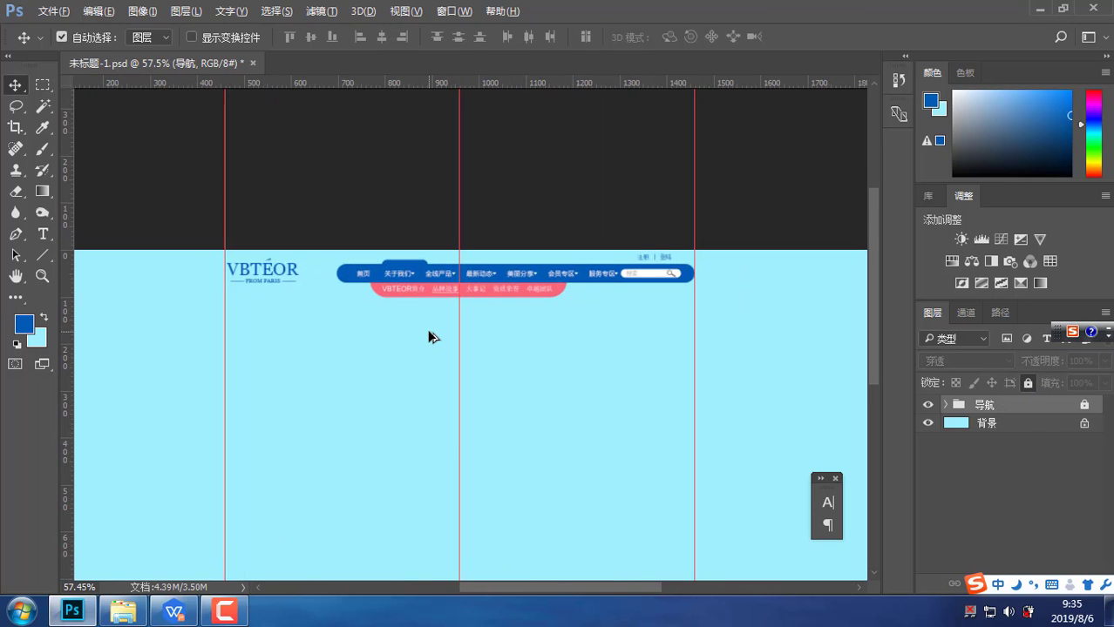
scroll(428, 335, "up", 1)
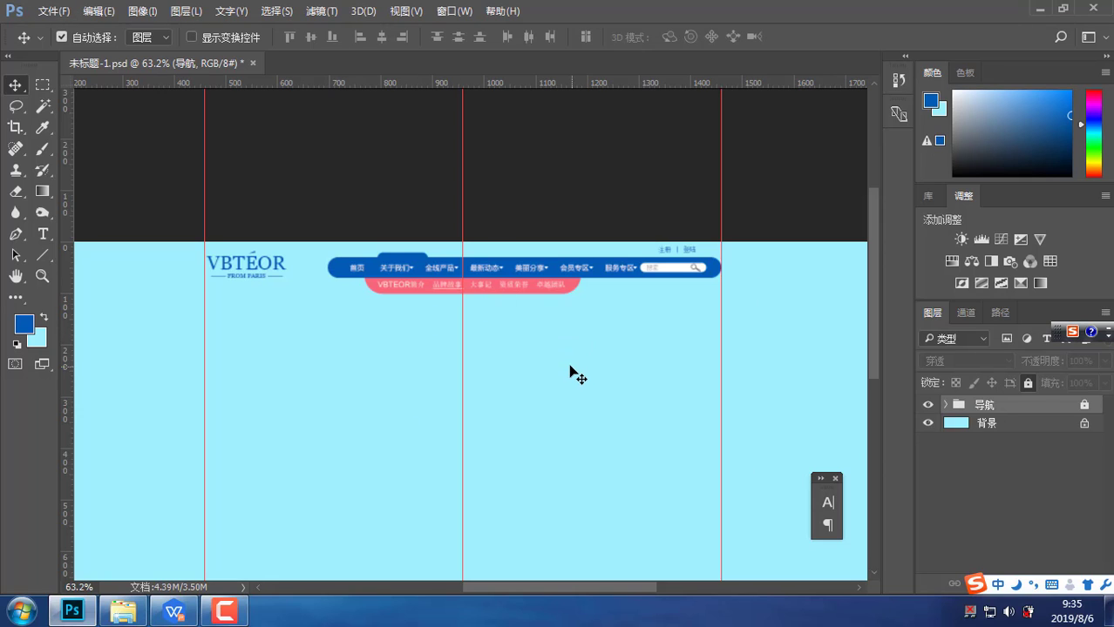
scroll(564, 367, "up", 2)
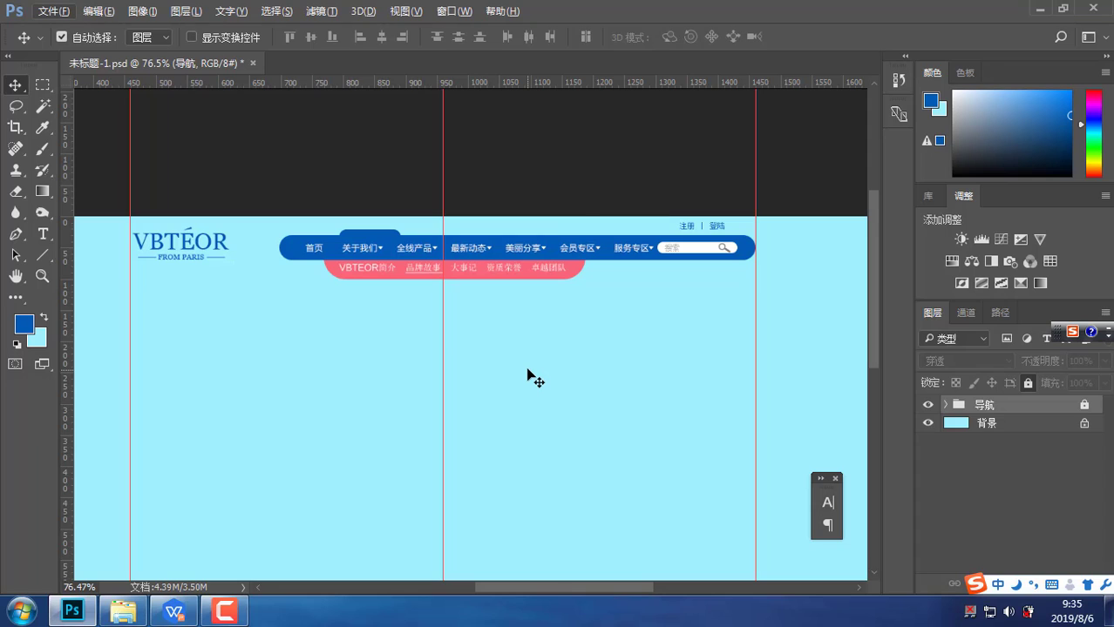
scroll(527, 380, "down", 2)
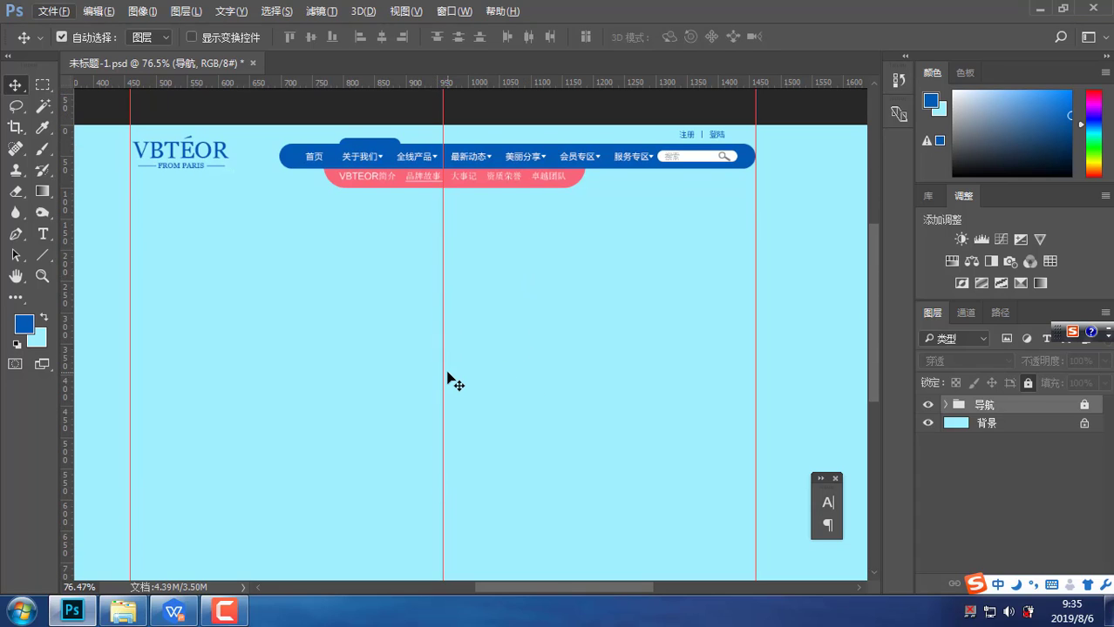
scroll(449, 381, "down", 1)
scroll(449, 380, "up", 1)
scroll(449, 381, "up", 1)
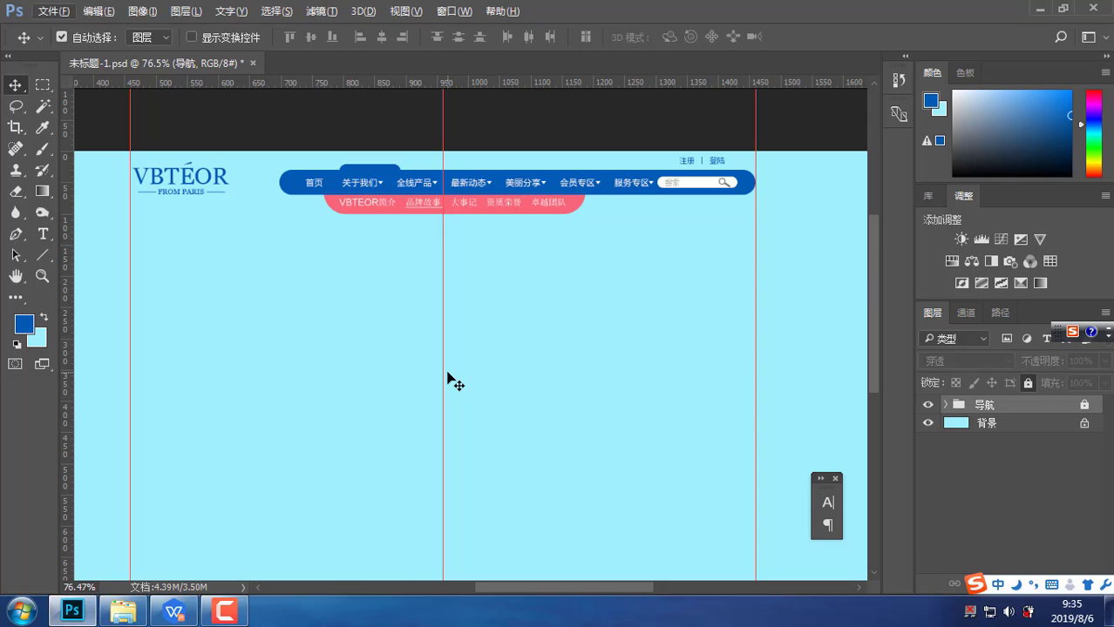
key("super+d")
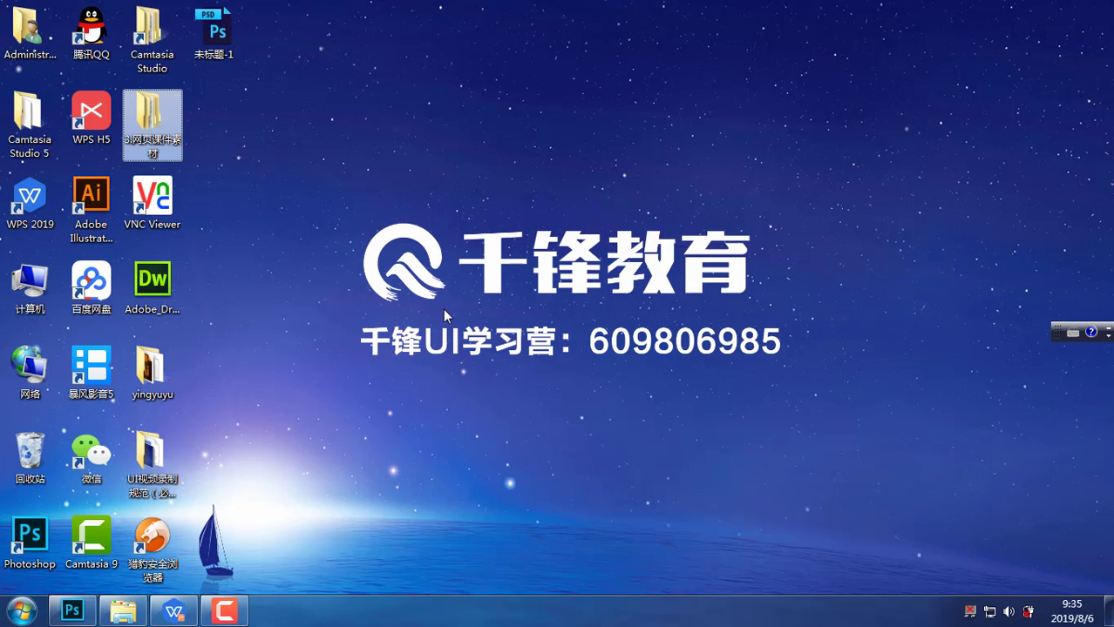